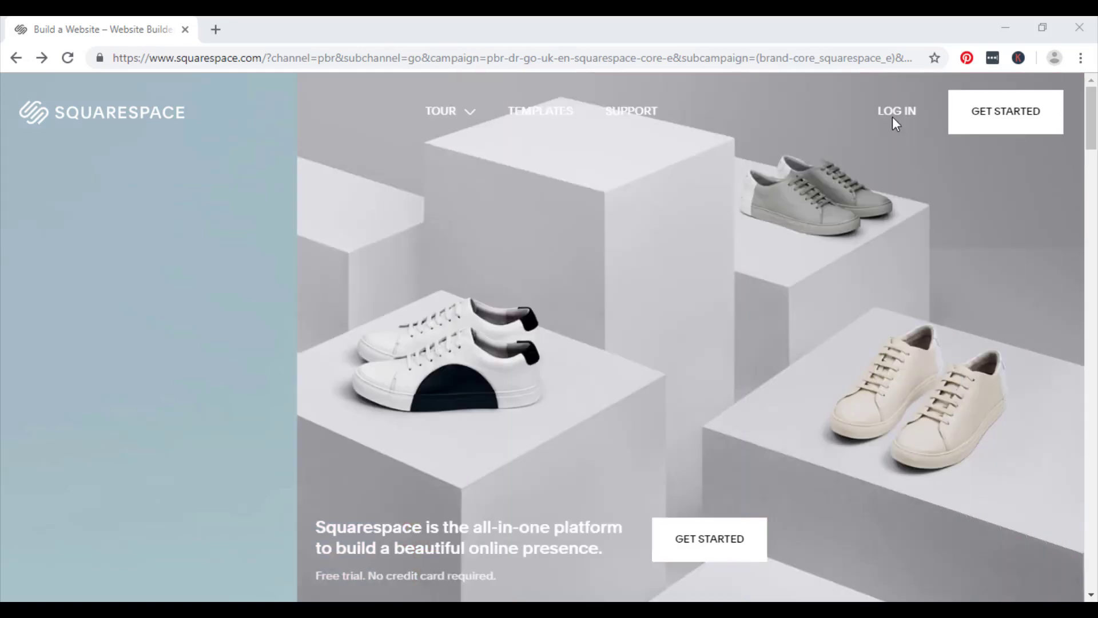
- Log into the Squarespace account with its email address and password
{"action": "left_click", "coordinate": [893, 117]}
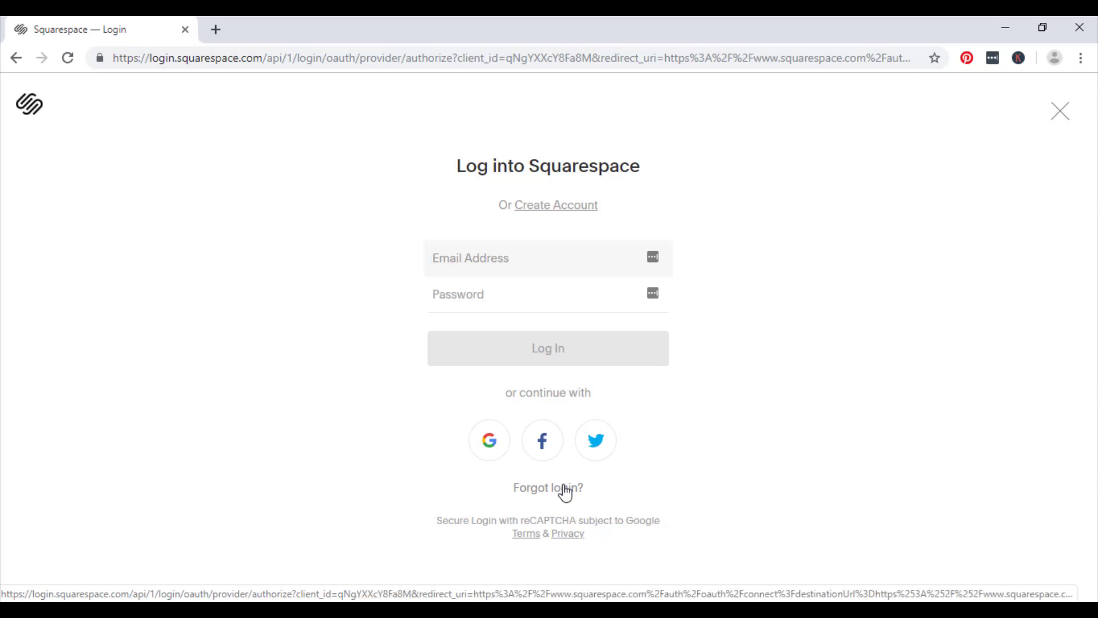
{"action": "left_click", "coordinate": [561, 261]}
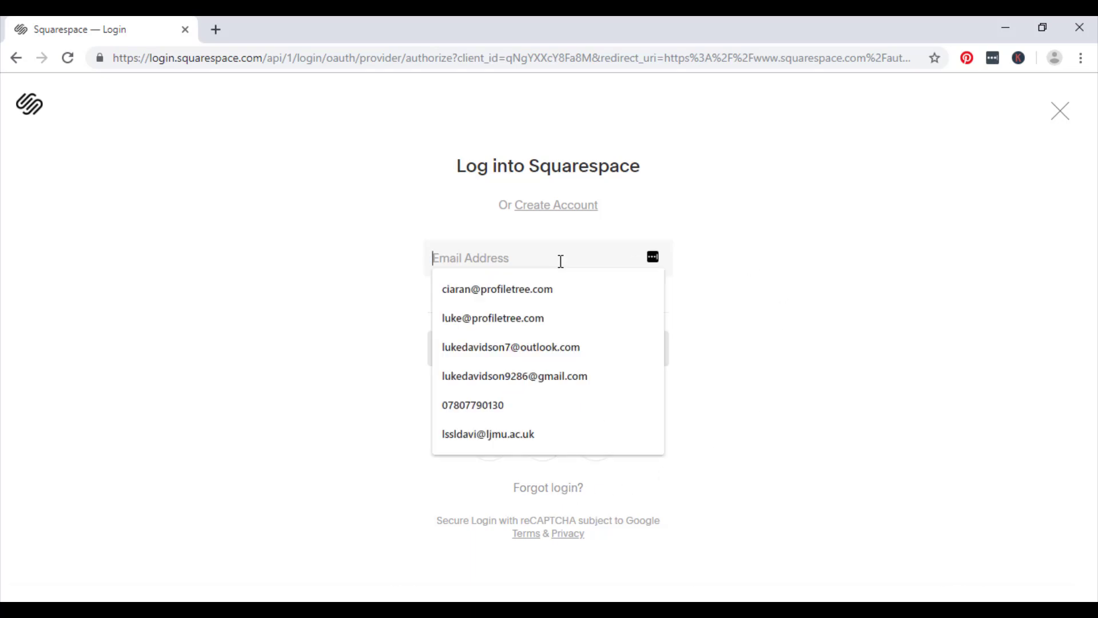
{"action": "left_click", "coordinate": [536, 319]}
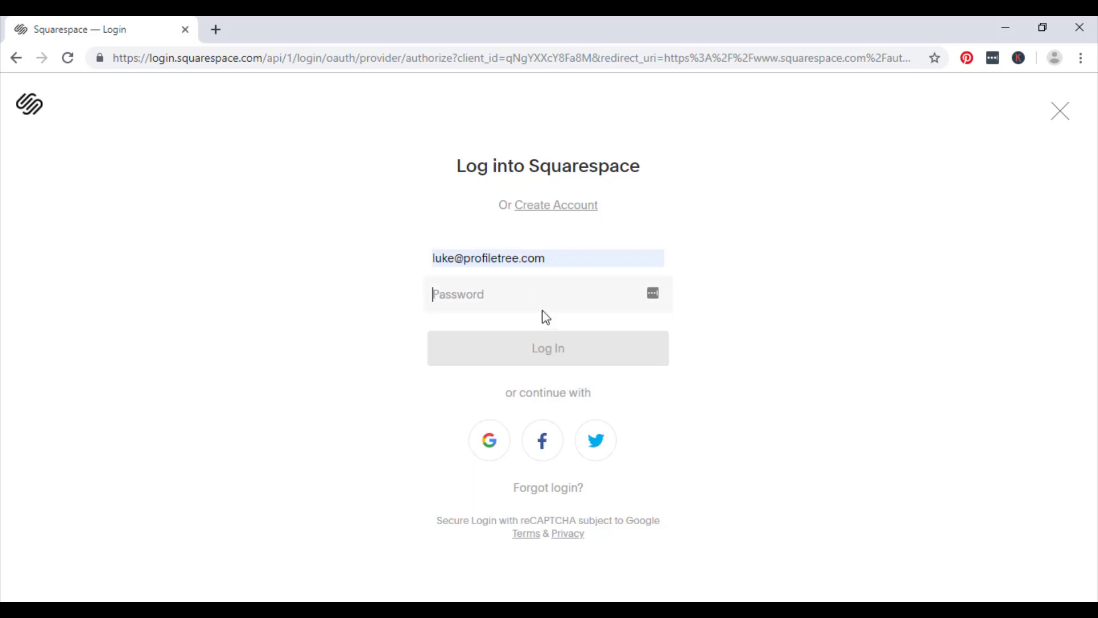
{"action": "type", "text": "******"}
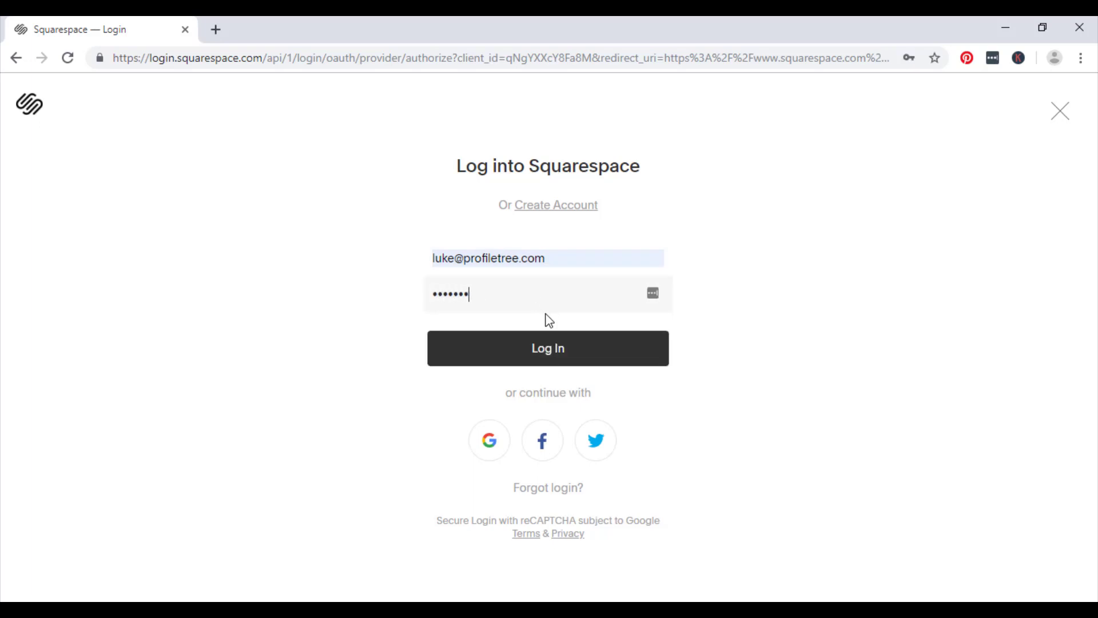
{"action": "key", "text": "Return"}
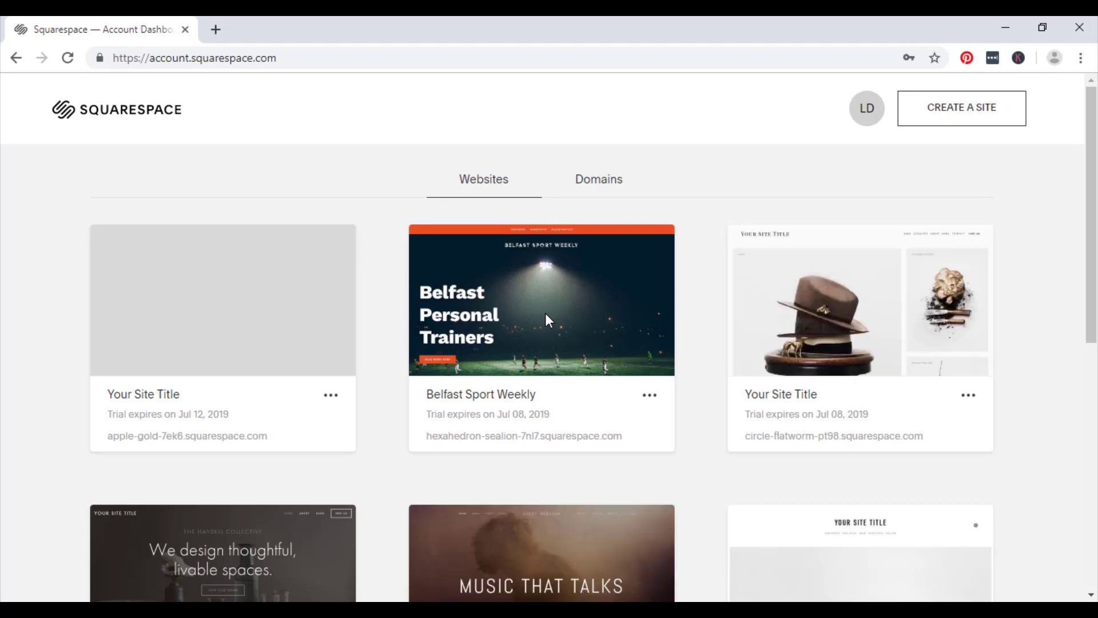
- Start creating a new site, dismiss the cookie notice and open the Online Stores template category
{"action": "left_click", "coordinate": [978, 115]}
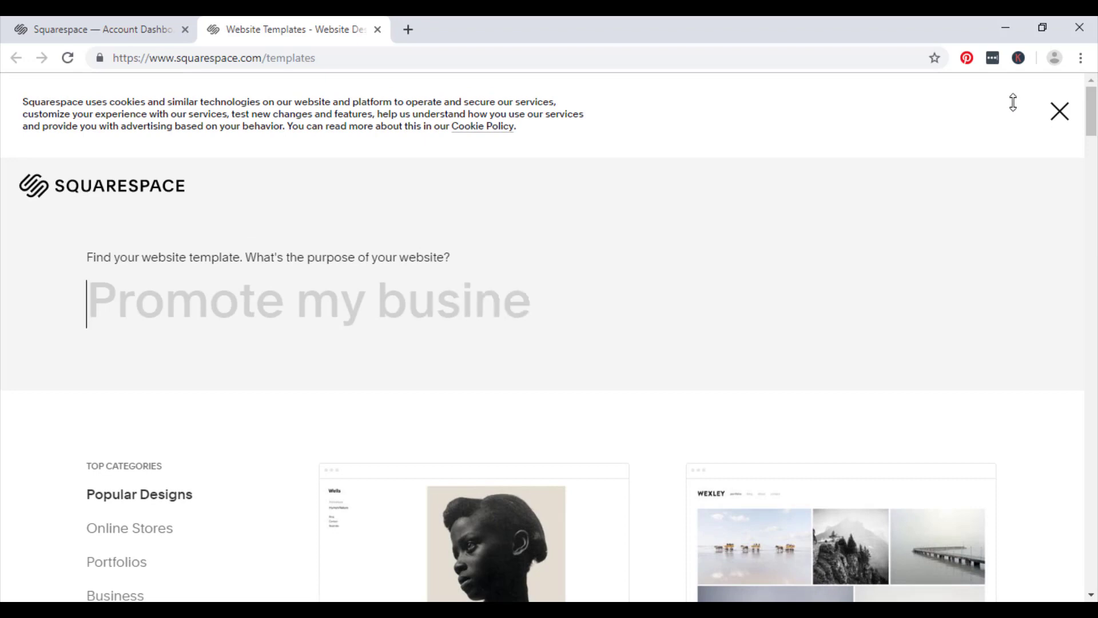
{"action": "left_click", "coordinate": [1058, 114]}
{"action": "scroll", "coordinate": [973, 314], "scroll_direction": "down", "scroll_amount": 2}
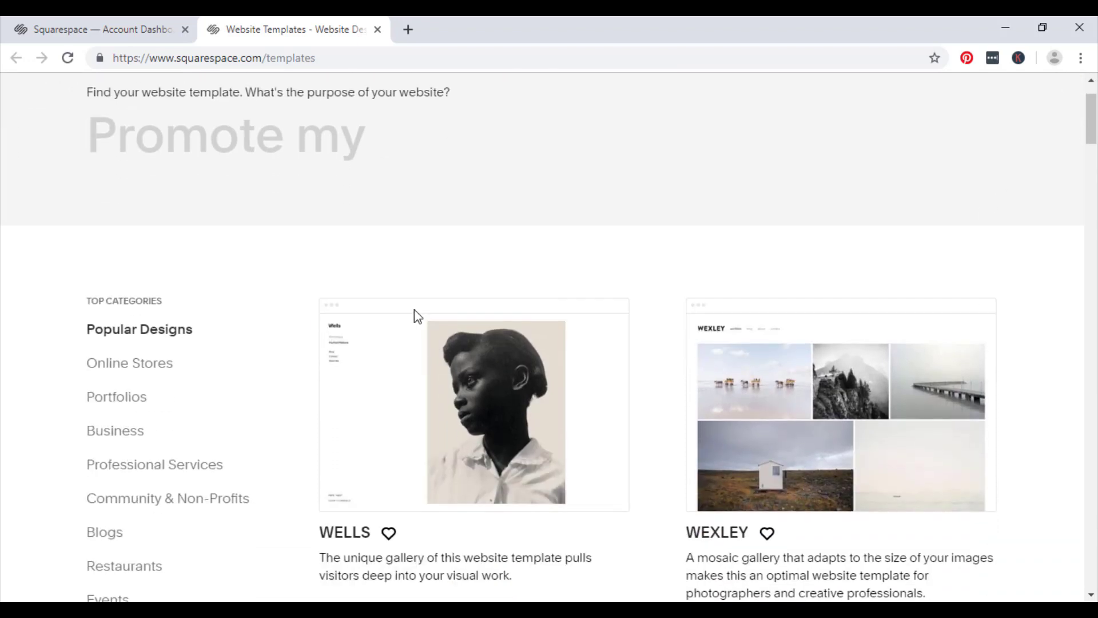
{"action": "scroll", "coordinate": [166, 365], "scroll_direction": "down", "scroll_amount": 1}
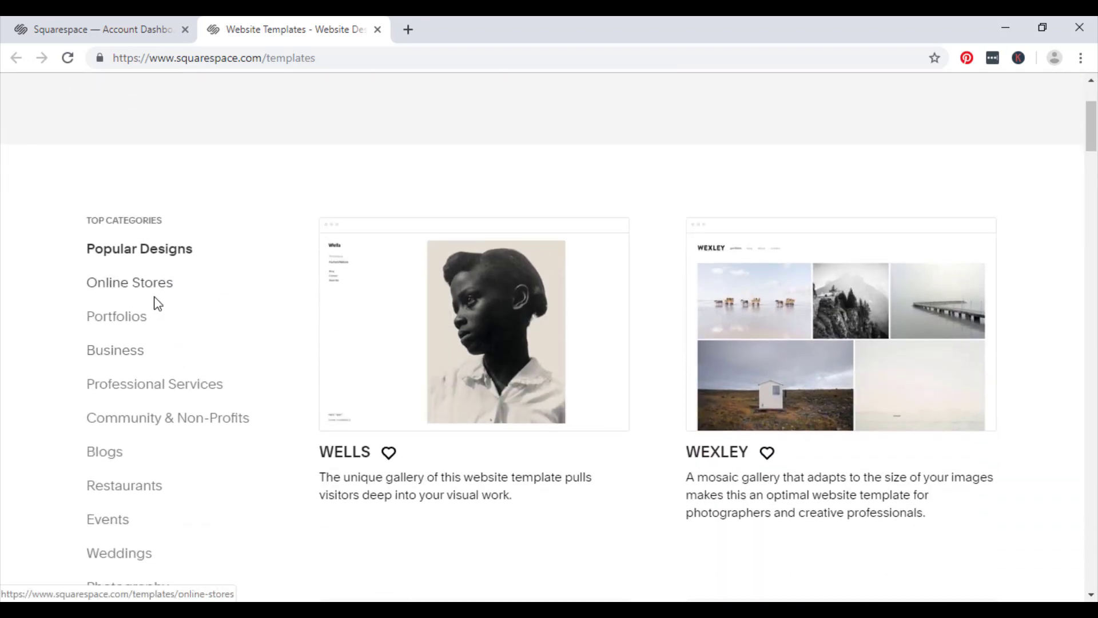
{"action": "scroll", "coordinate": [158, 306], "scroll_direction": "down", "scroll_amount": 3}
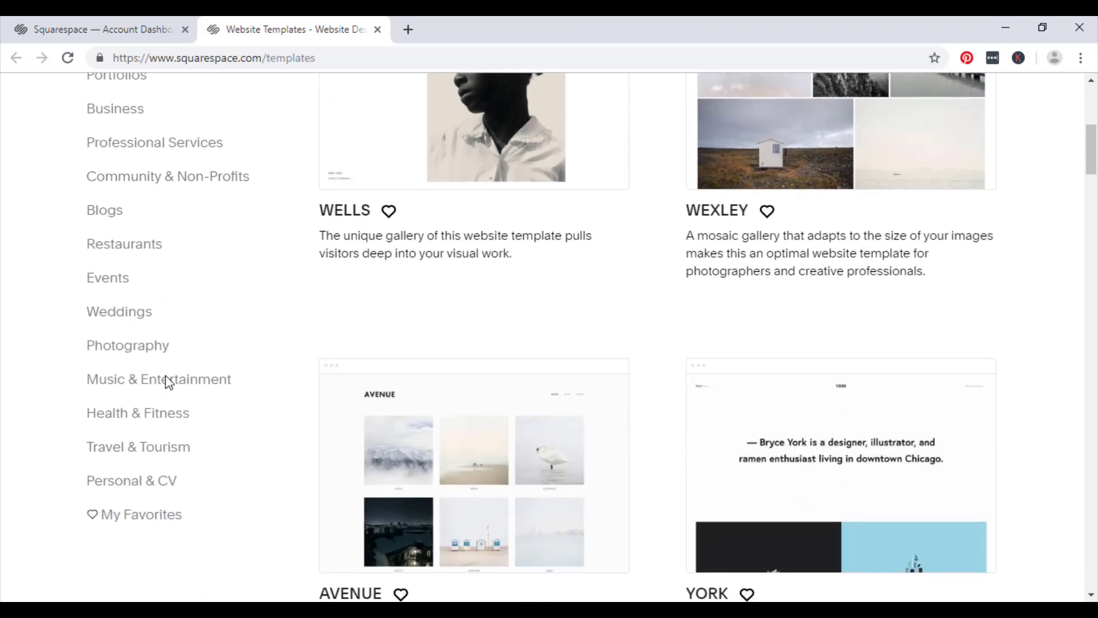
{"action": "scroll", "coordinate": [166, 378], "scroll_direction": "up", "scroll_amount": 2}
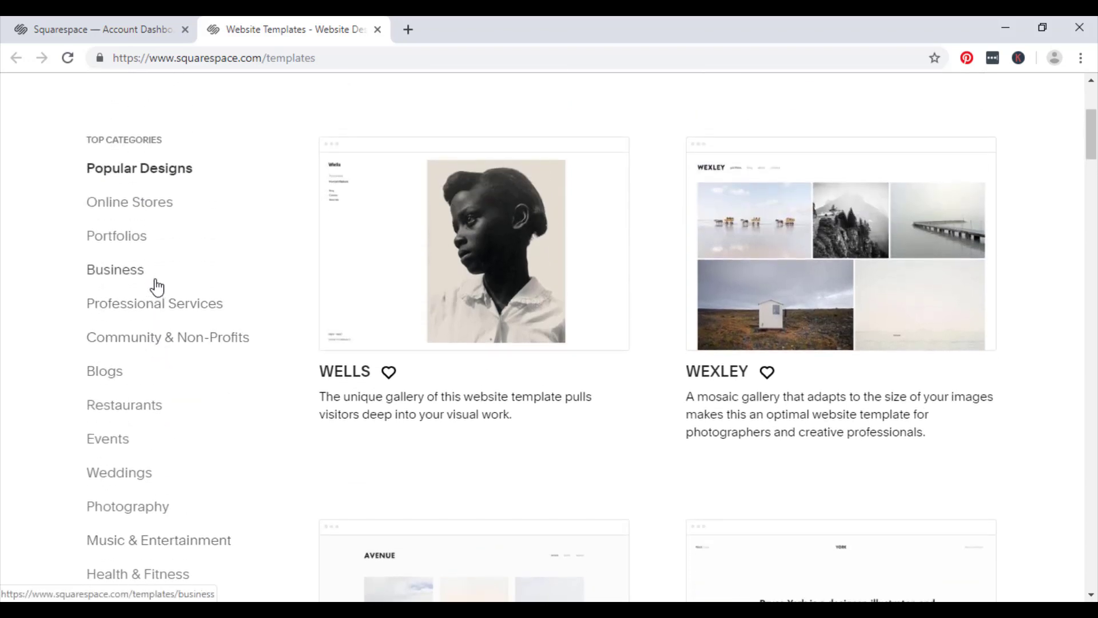
{"action": "left_click", "coordinate": [143, 214]}
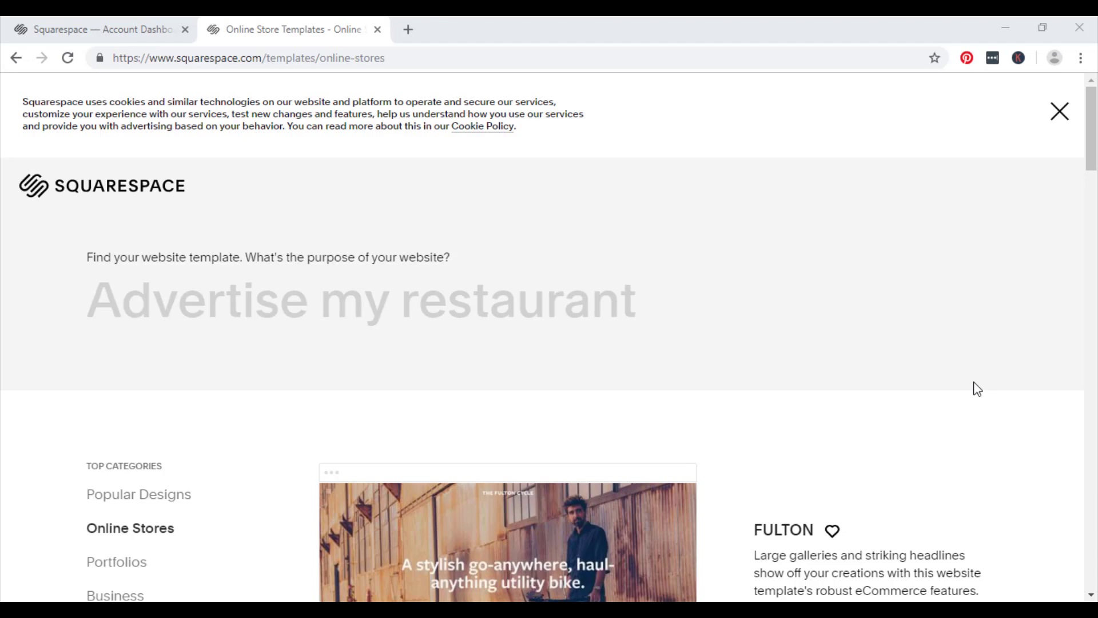
- Look through the Online Stores templates, including the other suggested designs, for one that suits the shop
{"action": "scroll", "coordinate": [975, 388], "scroll_direction": "down", "scroll_amount": 3}
{"action": "scroll", "coordinate": [947, 370], "scroll_direction": "down", "scroll_amount": 1}
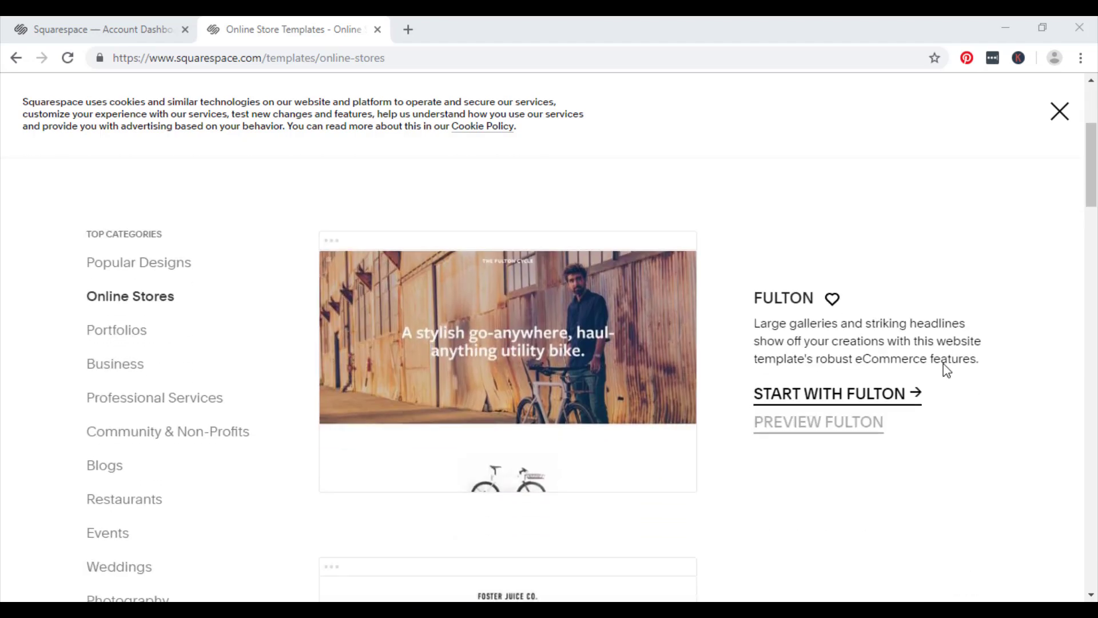
{"action": "scroll", "coordinate": [946, 371], "scroll_direction": "down", "scroll_amount": 1}
{"action": "scroll", "coordinate": [980, 365], "scroll_direction": "down", "scroll_amount": 4}
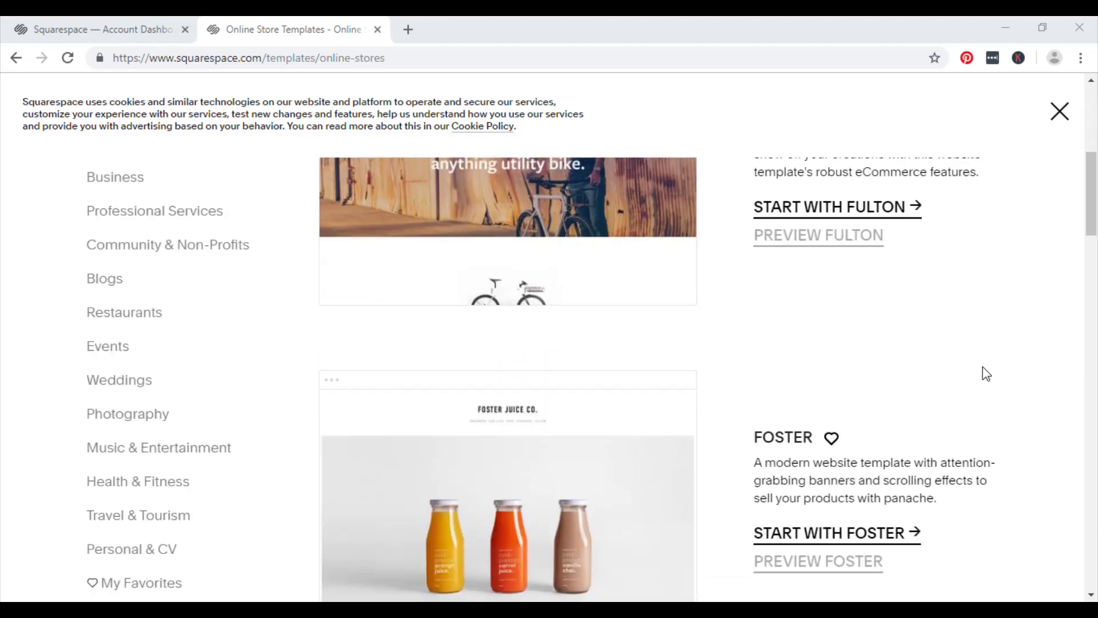
{"action": "scroll", "coordinate": [988, 372], "scroll_direction": "down", "scroll_amount": 5}
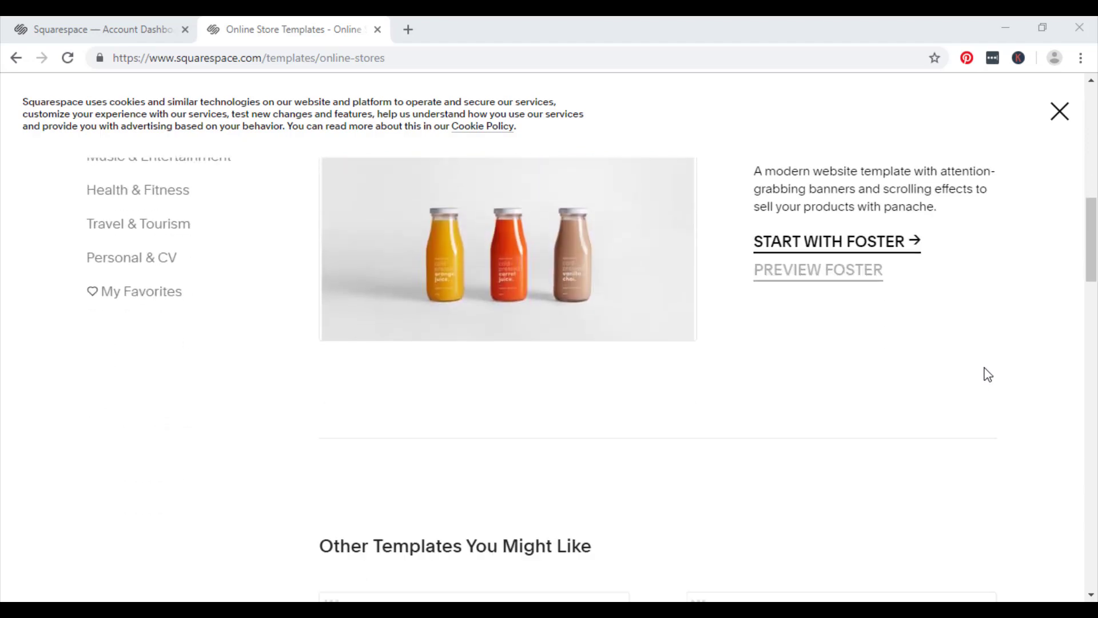
{"action": "scroll", "coordinate": [987, 376], "scroll_direction": "down", "scroll_amount": 1}
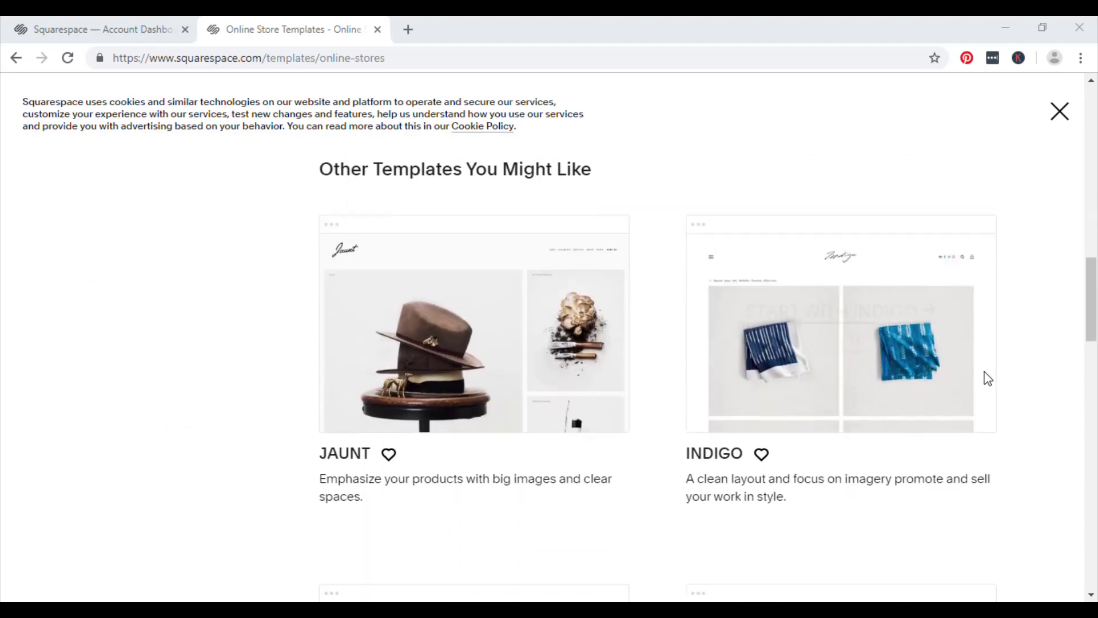
{"action": "scroll", "coordinate": [983, 380], "scroll_direction": "down", "scroll_amount": 1}
{"action": "scroll", "coordinate": [984, 380], "scroll_direction": "down", "scroll_amount": 3}
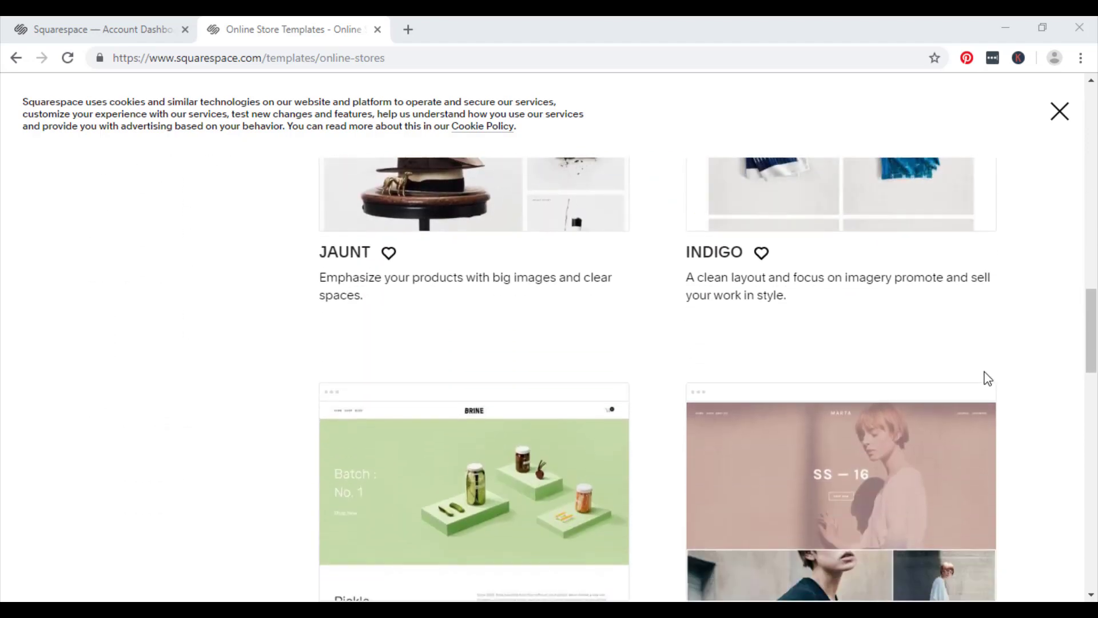
{"action": "scroll", "coordinate": [991, 383], "scroll_direction": "down", "scroll_amount": 1}
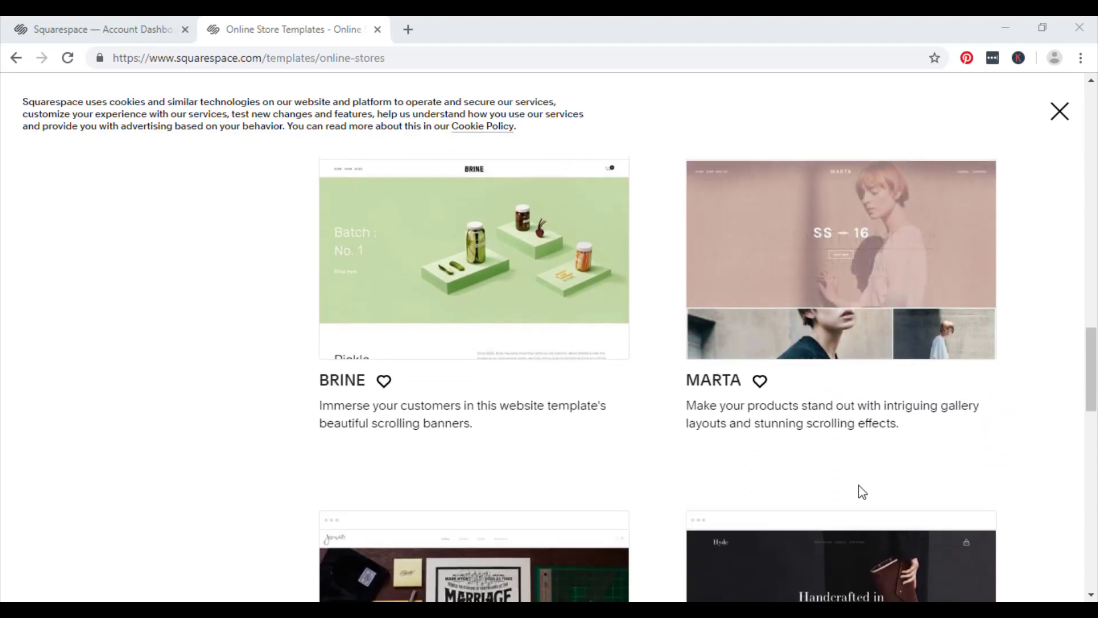
{"action": "mouse_move", "coordinate": [483, 280]}
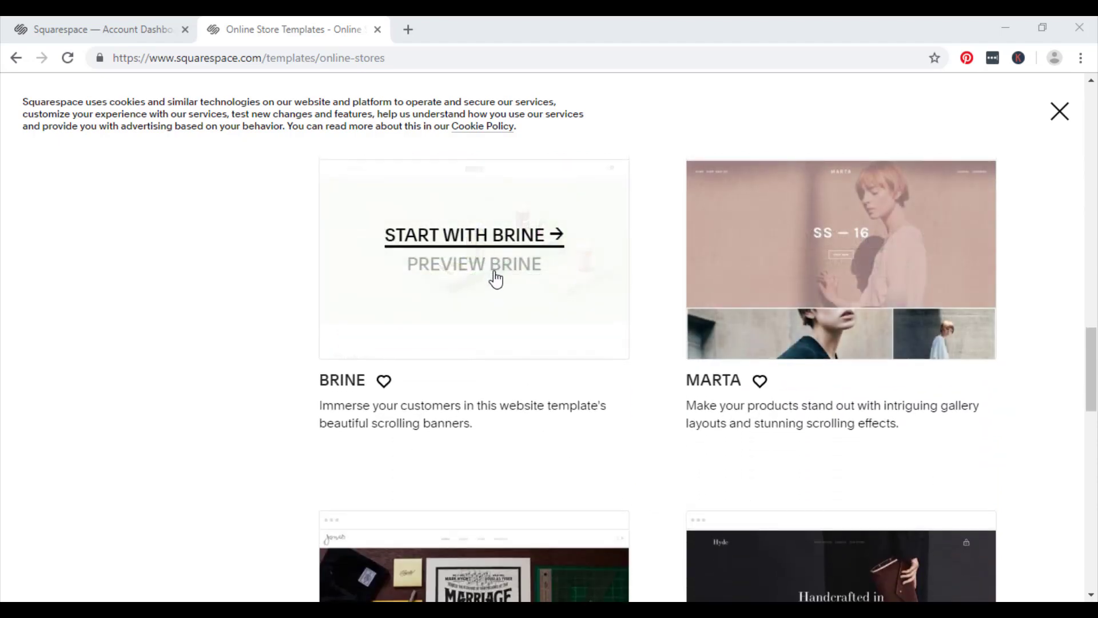
{"action": "scroll", "coordinate": [601, 460], "scroll_direction": "down", "scroll_amount": 2}
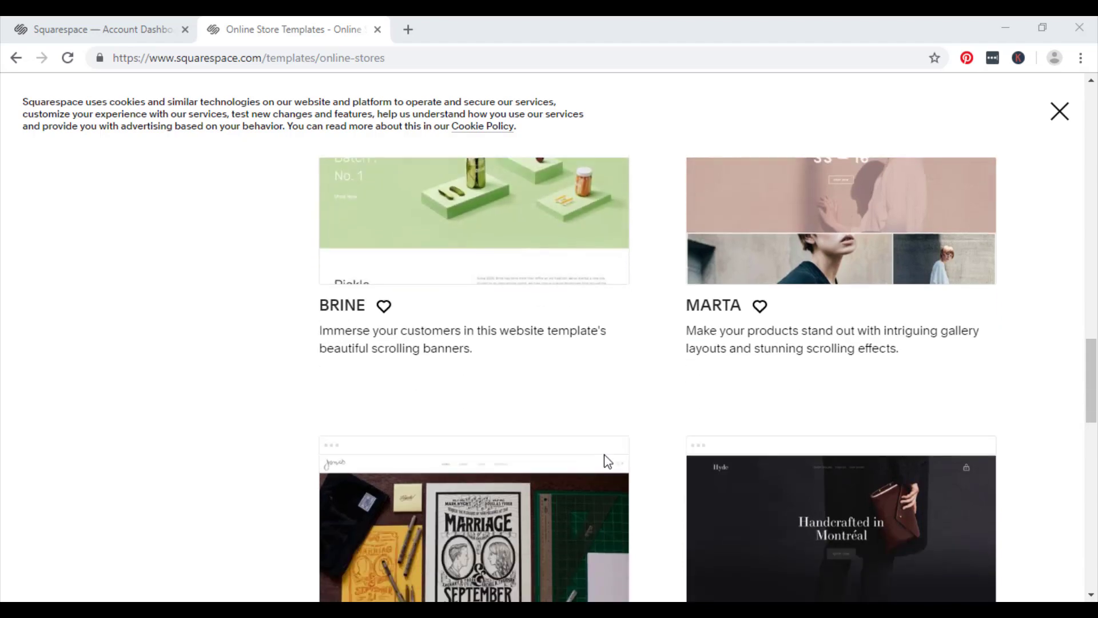
{"action": "scroll", "coordinate": [648, 428], "scroll_direction": "down", "scroll_amount": 1}
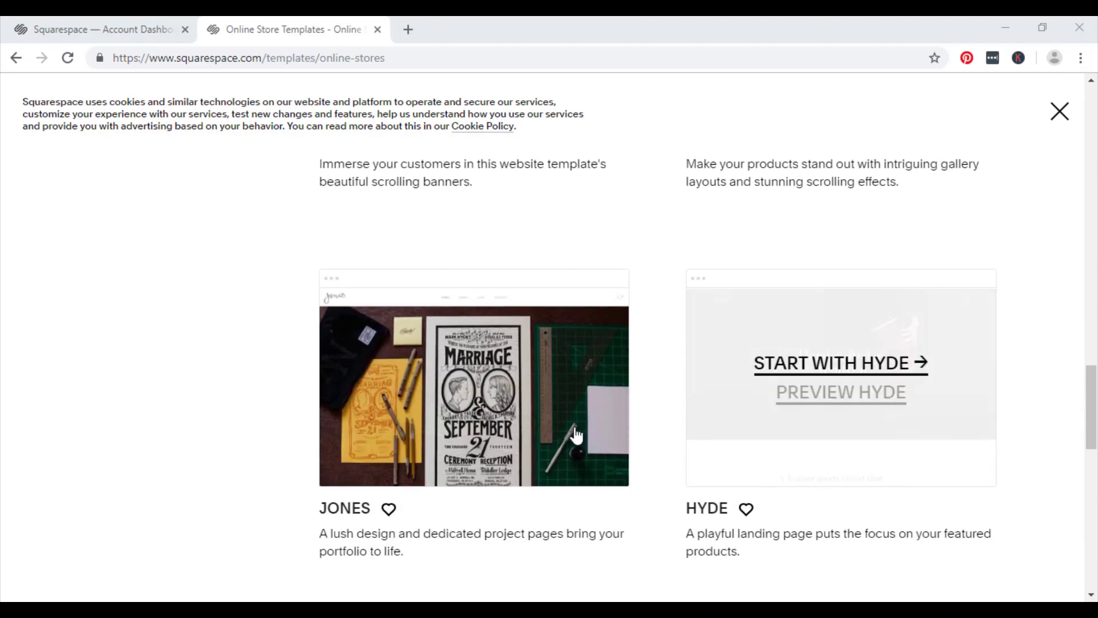
- Create a new site from the Jones template and continue past the welcome message into the site editor
{"action": "mouse_move", "coordinate": [519, 400]}
{"action": "left_click", "coordinate": [520, 375]}
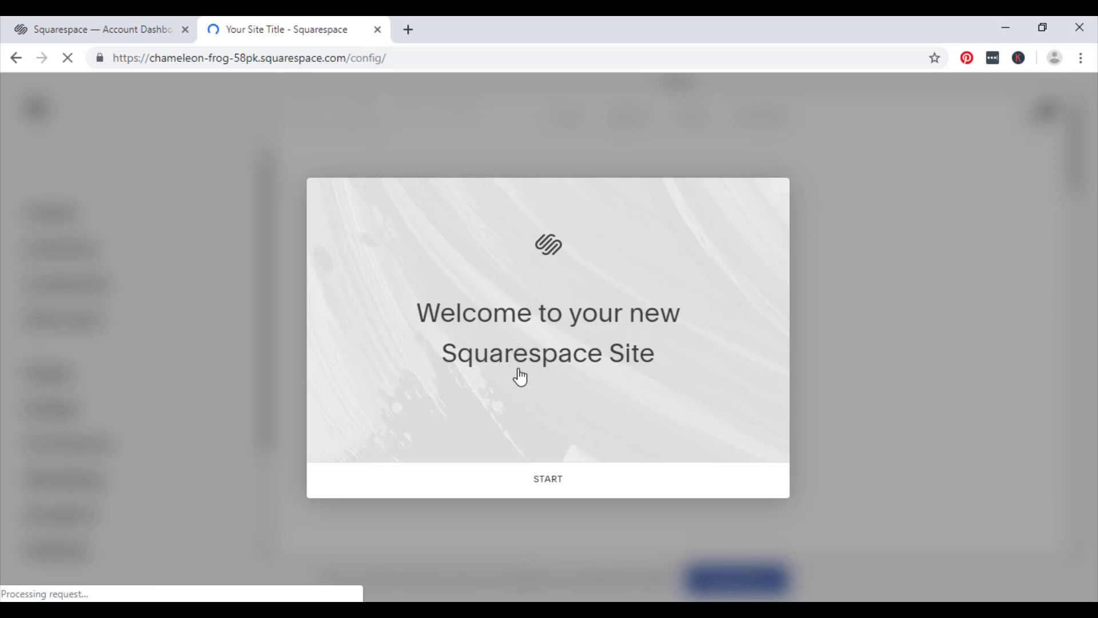
{"action": "left_click", "coordinate": [549, 482]}
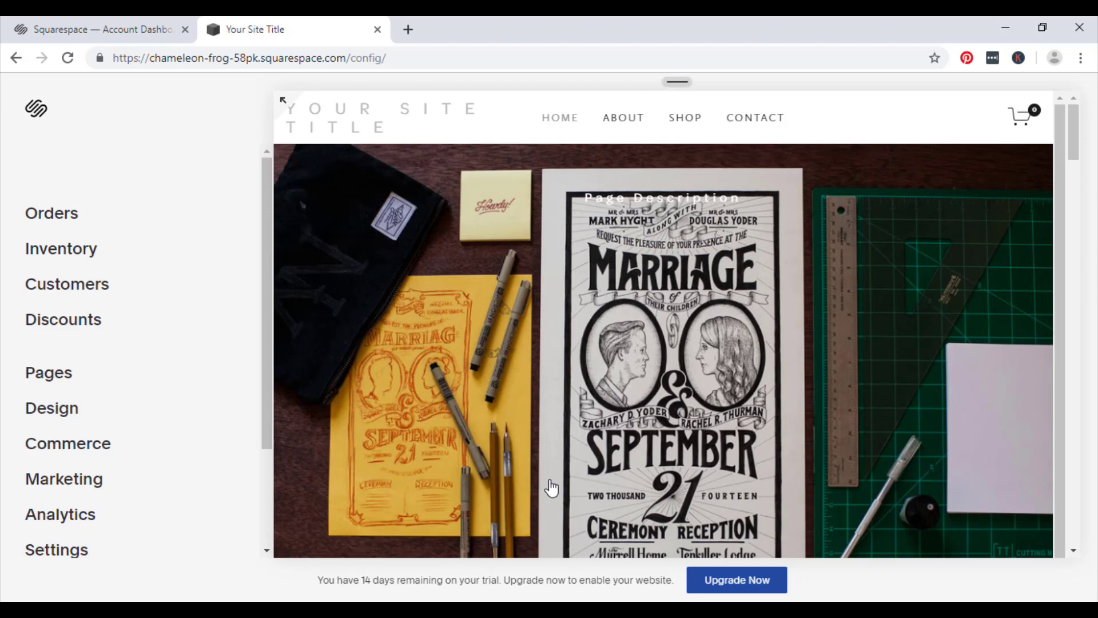
- Change the site title to "FINE ART BELFAST" and enter "Only the finest" as the tag line
{"action": "mouse_move", "coordinate": [411, 131]}
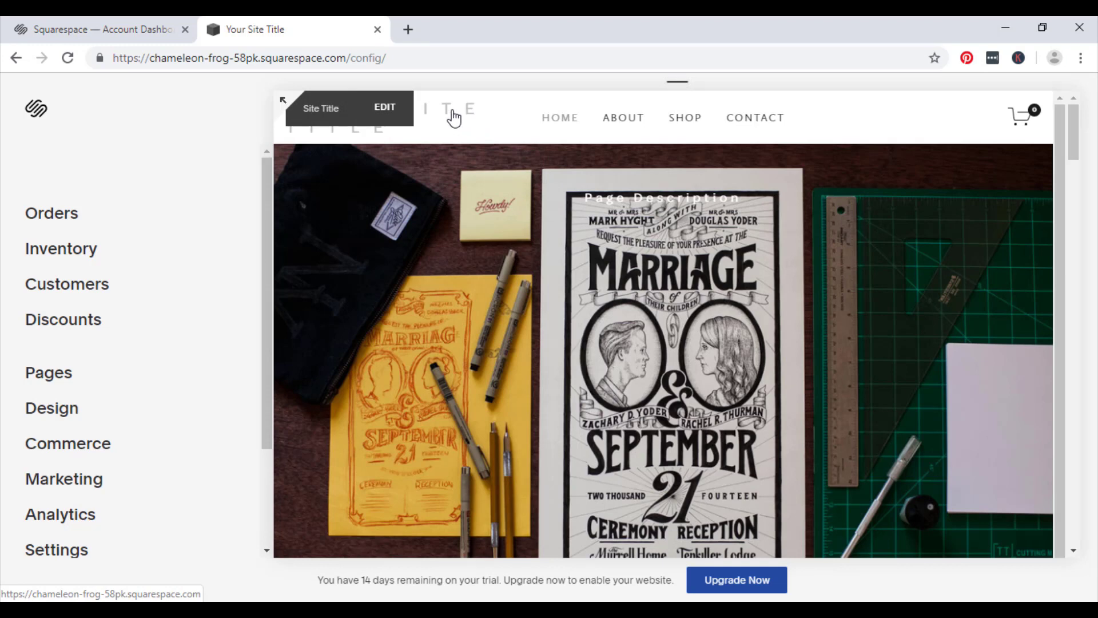
{"action": "left_click", "coordinate": [389, 109]}
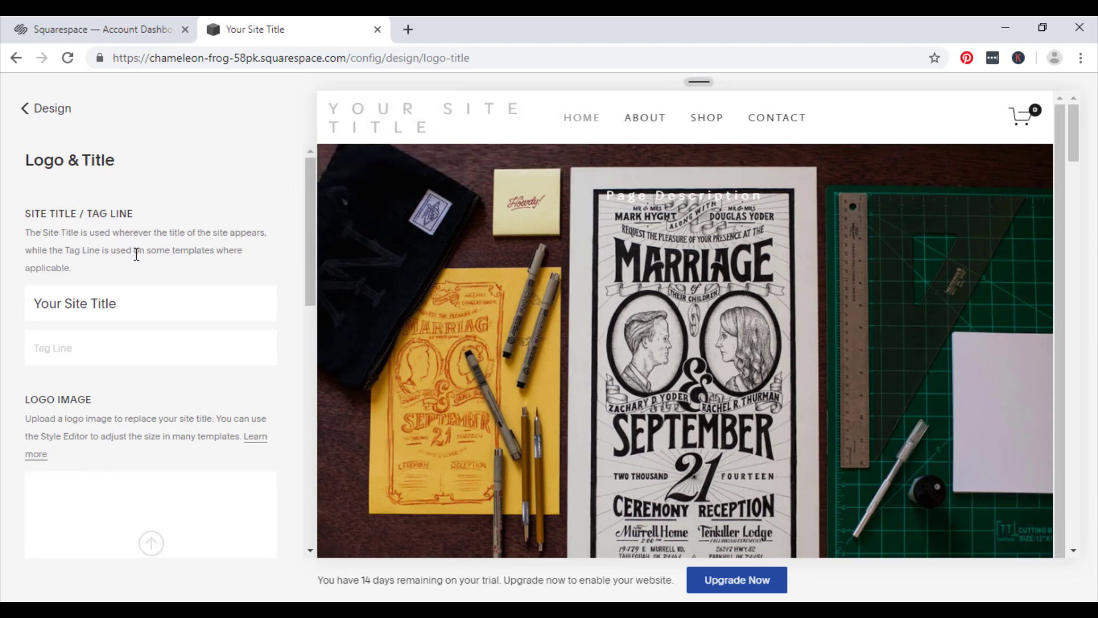
{"action": "left_click", "coordinate": [127, 299]}
{"action": "key", "text": "BackSpace"}
{"action": "key", "text": "BackSpace"}
{"action": "key", "text": "BackSpace"}
{"action": "key", "text": "BackSpace"}
{"action": "key", "text": "BackSpace"}
{"action": "key", "text": "BackSpace"}
{"action": "key", "text": "BackSpace"}
{"action": "key", "text": "BackSpace"}
{"action": "key", "text": "BackSpace"}
{"action": "key", "text": "BackSpace"}
{"action": "key", "text": "BackSpace"}
{"action": "key", "text": "BackSpace"}
{"action": "key", "text": "BackSpace"}
{"action": "key", "text": "BackSpace"}
{"action": "key", "text": "BackSpace"}
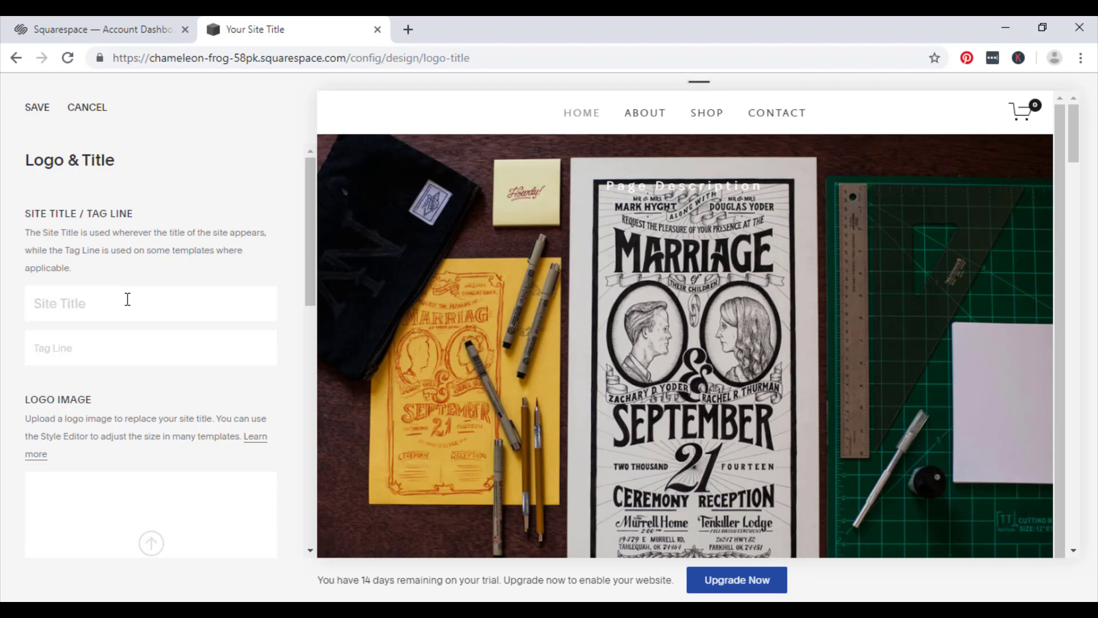
{"action": "type", "text": "FINE AR"}
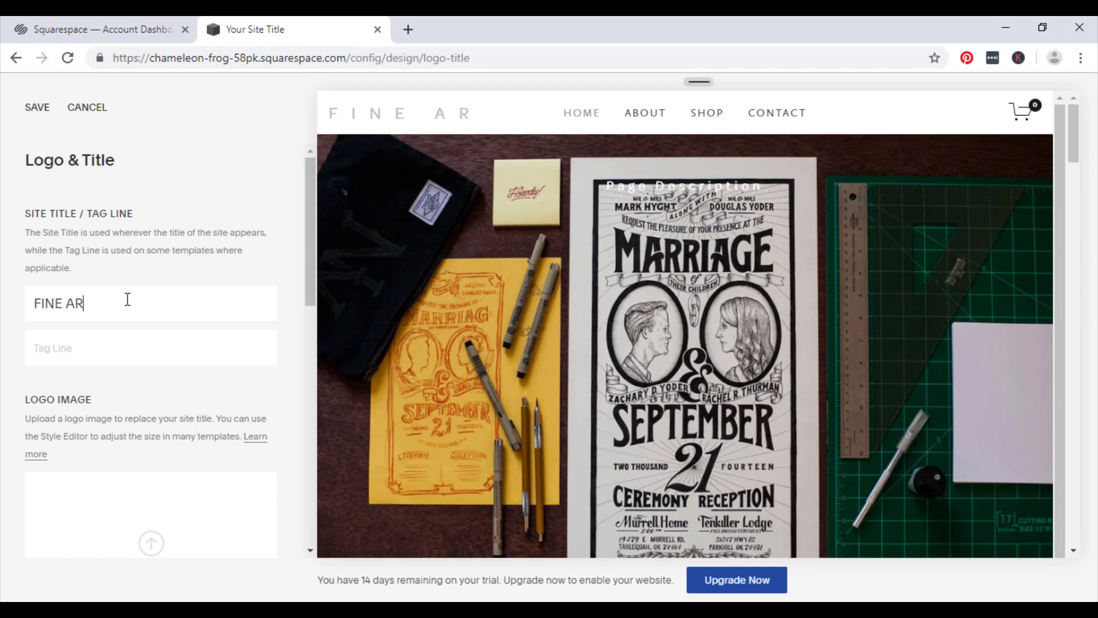
{"action": "type", "text": "T NI"}
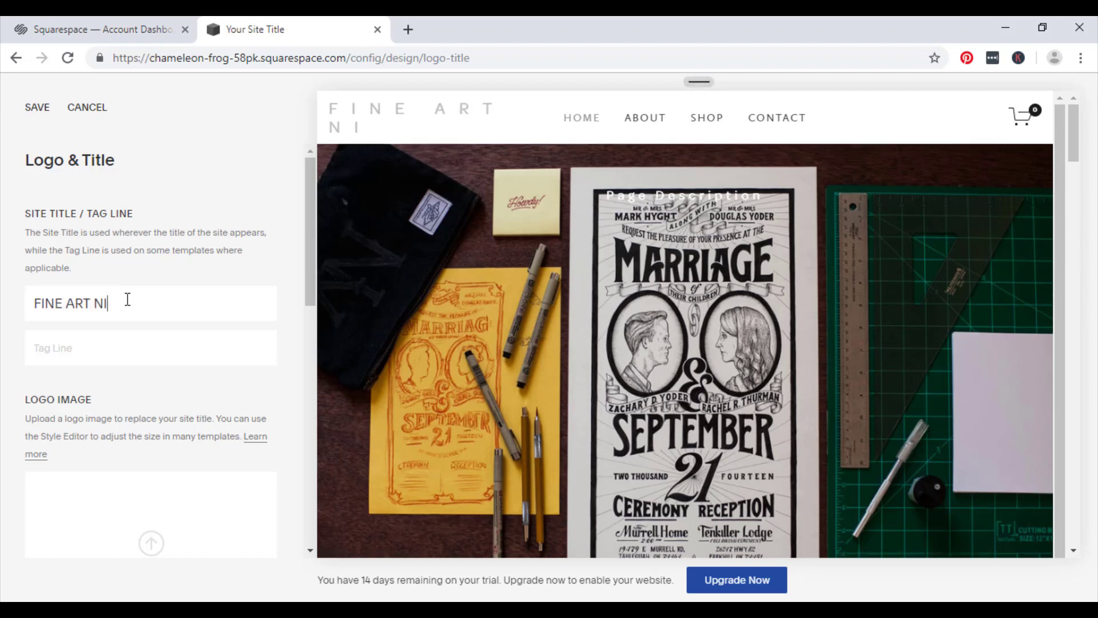
{"action": "key", "text": "BackSpace"}
{"action": "key", "text": "BackSpace"}
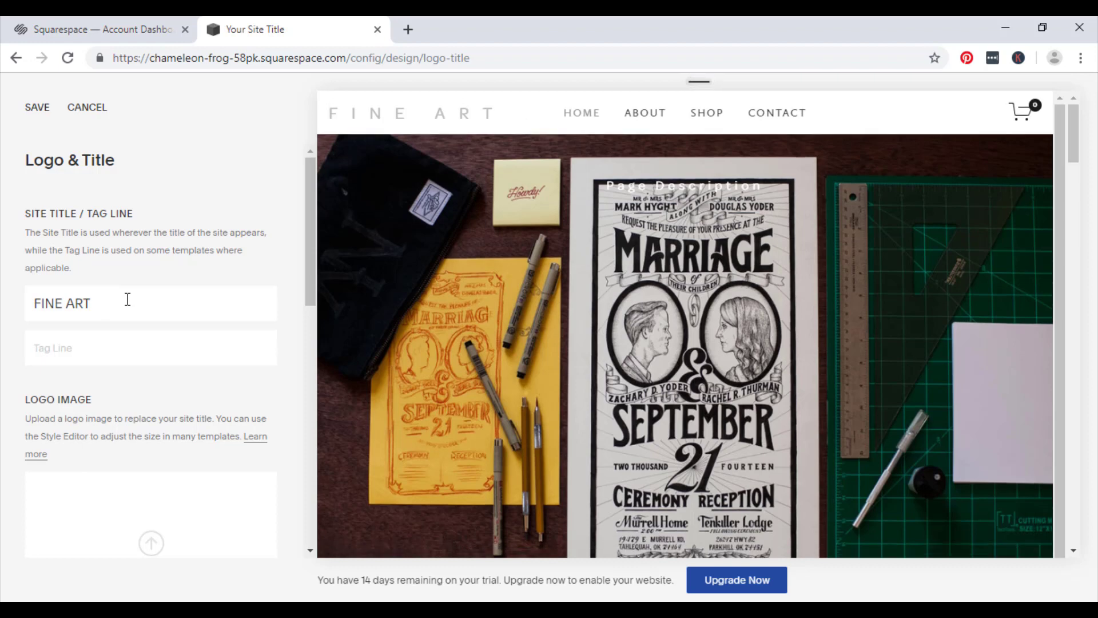
{"action": "type", "text": "BELFAST"}
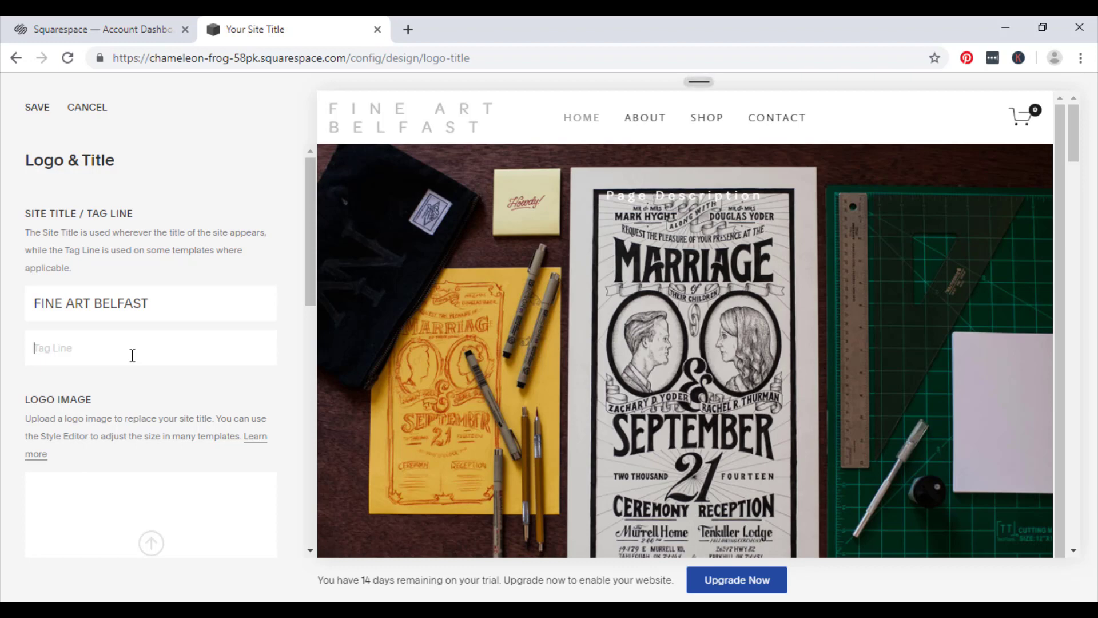
{"action": "type", "text": "Only the finest"}
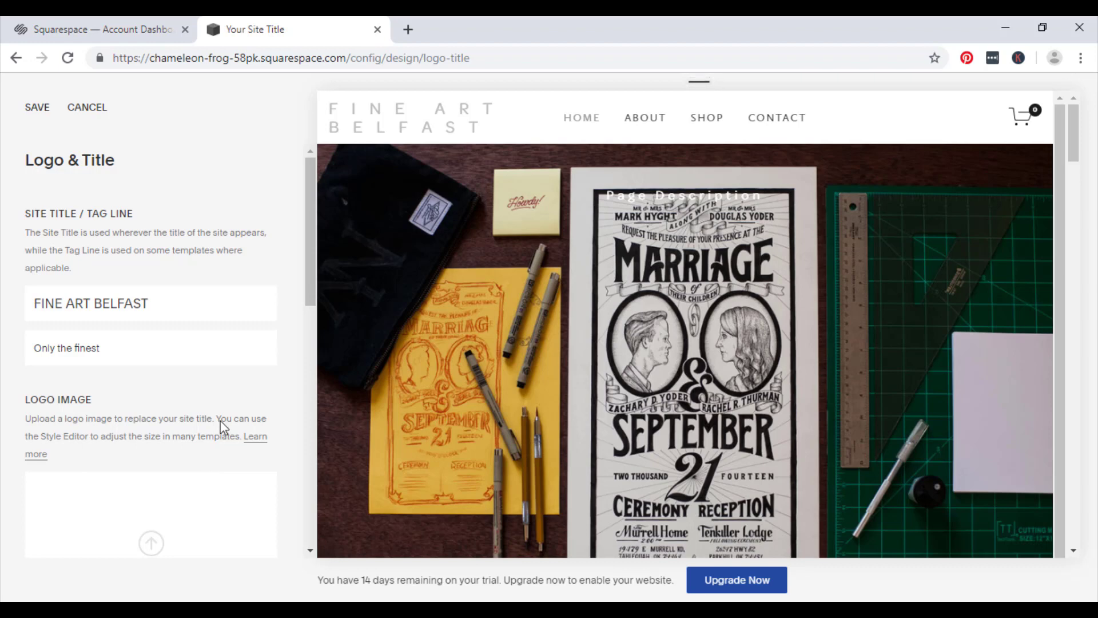
- Search Google for "squarespace logo" in a new browser tab and open the Squarespace Logo Maker
{"action": "scroll", "coordinate": [197, 355], "scroll_direction": "down", "scroll_amount": 2}
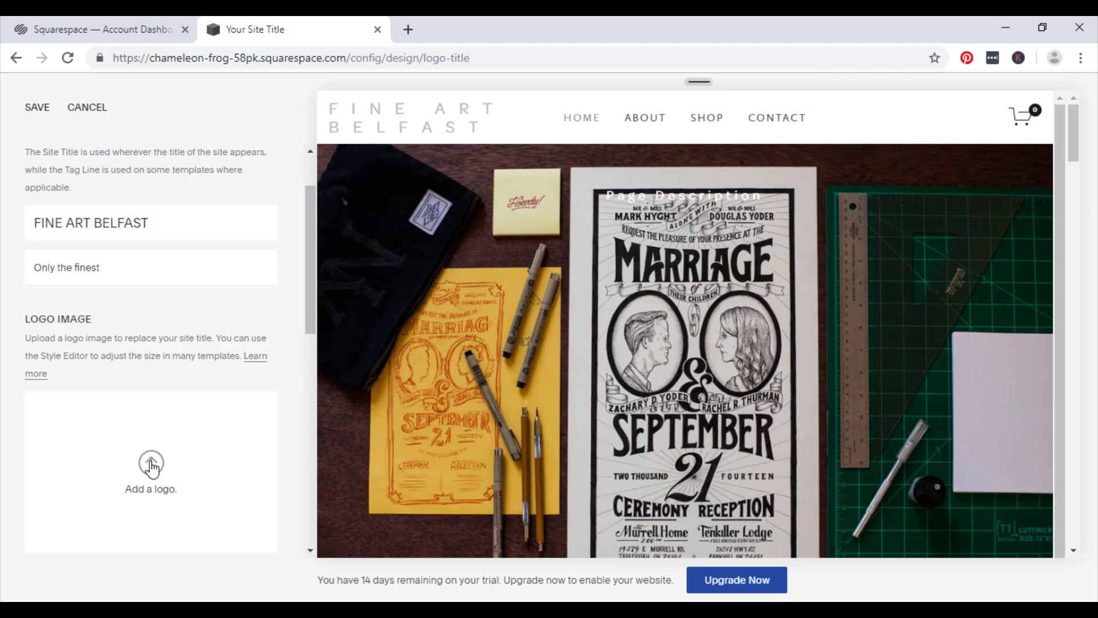
{"action": "left_click", "coordinate": [407, 29]}
{"action": "type", "text": "s"}
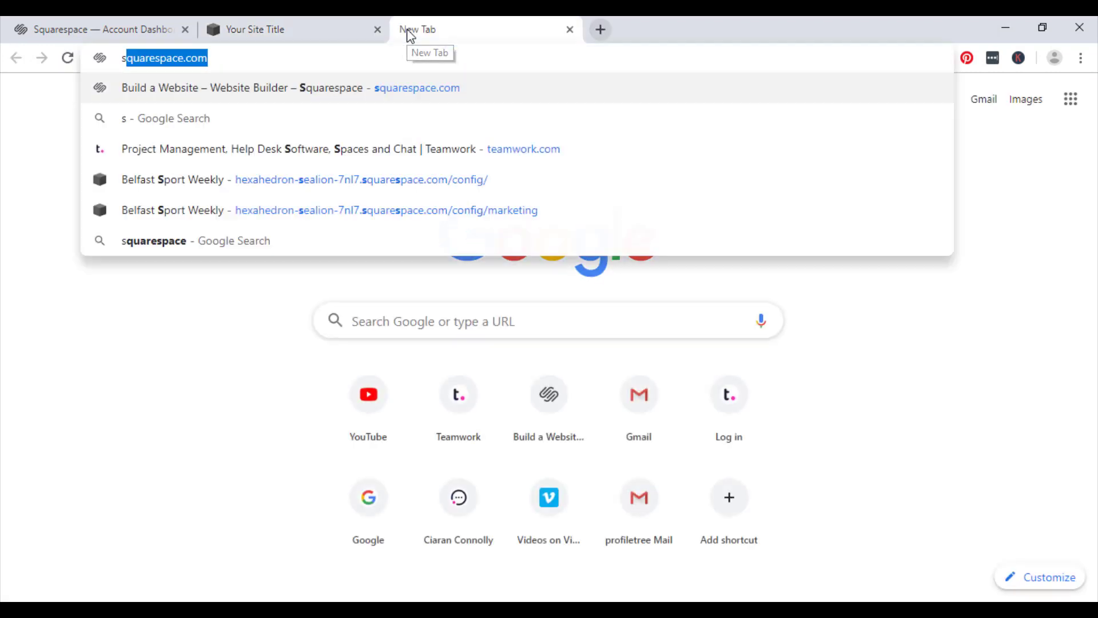
{"action": "type", "text": "quare logo"}
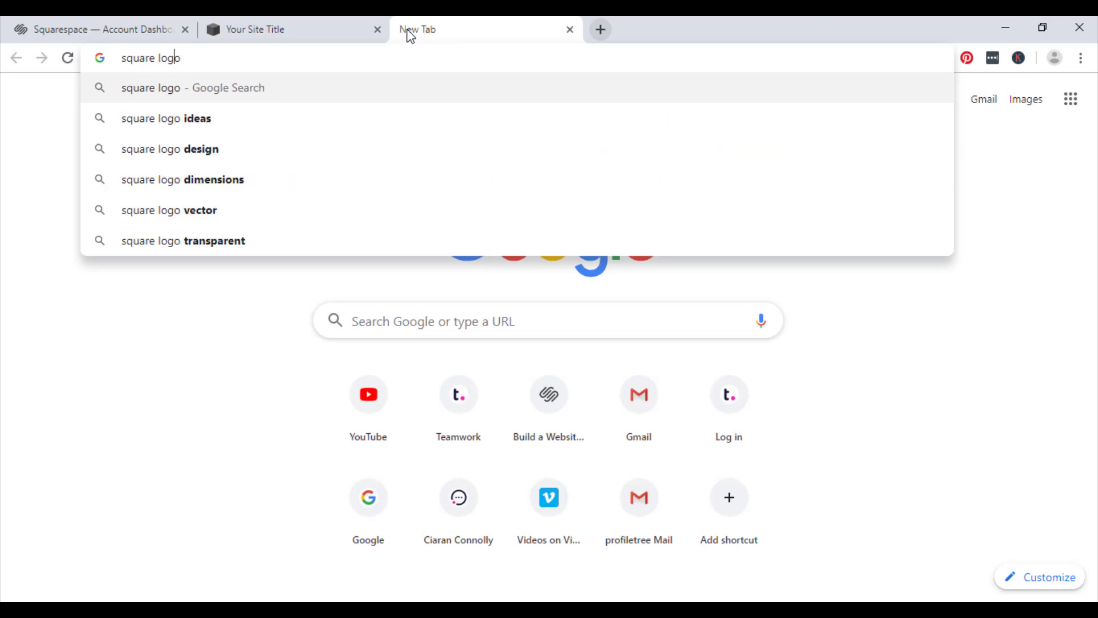
{"action": "key", "text": "Left"}
{"action": "key", "text": "Left"}
{"action": "key", "text": "Left"}
{"action": "key", "text": "Left"}
{"action": "type", "text": "space"}
{"action": "key", "text": "Return"}
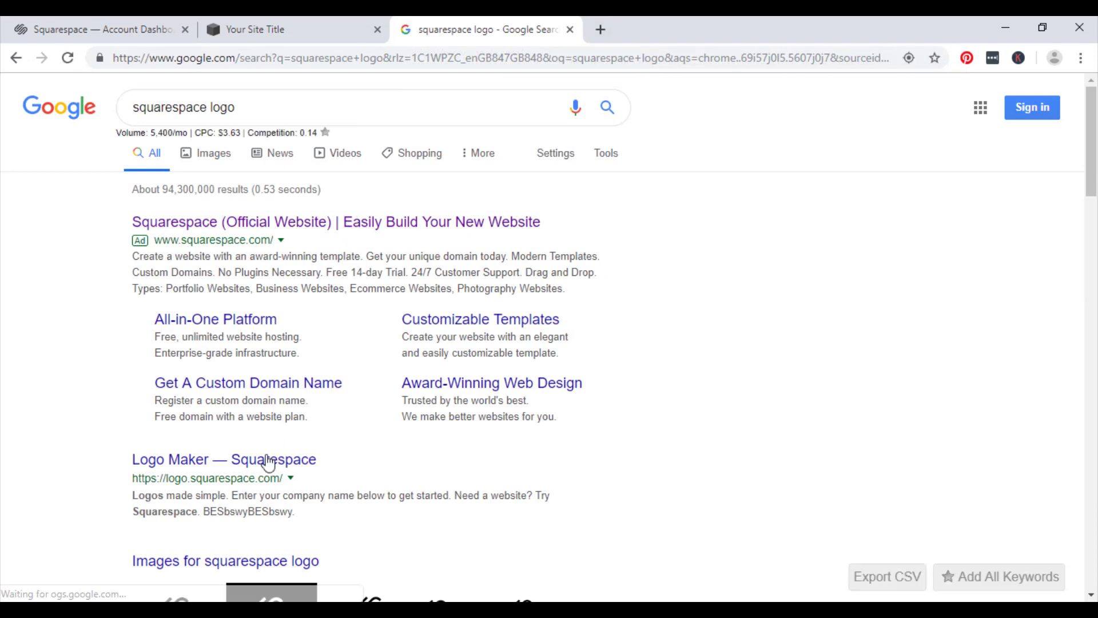
{"action": "left_click", "coordinate": [268, 461]}
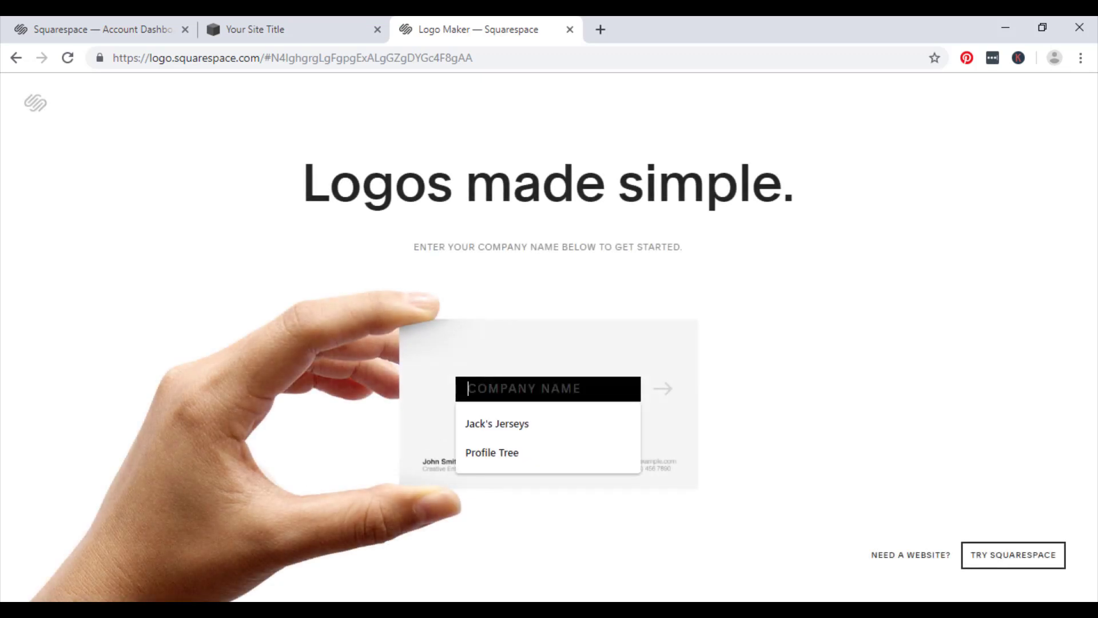
- Start a logo with the company name "Fine Art Belfast" and search the symbols for "Art"
{"action": "type", "text": "Fine Art Belfast"}
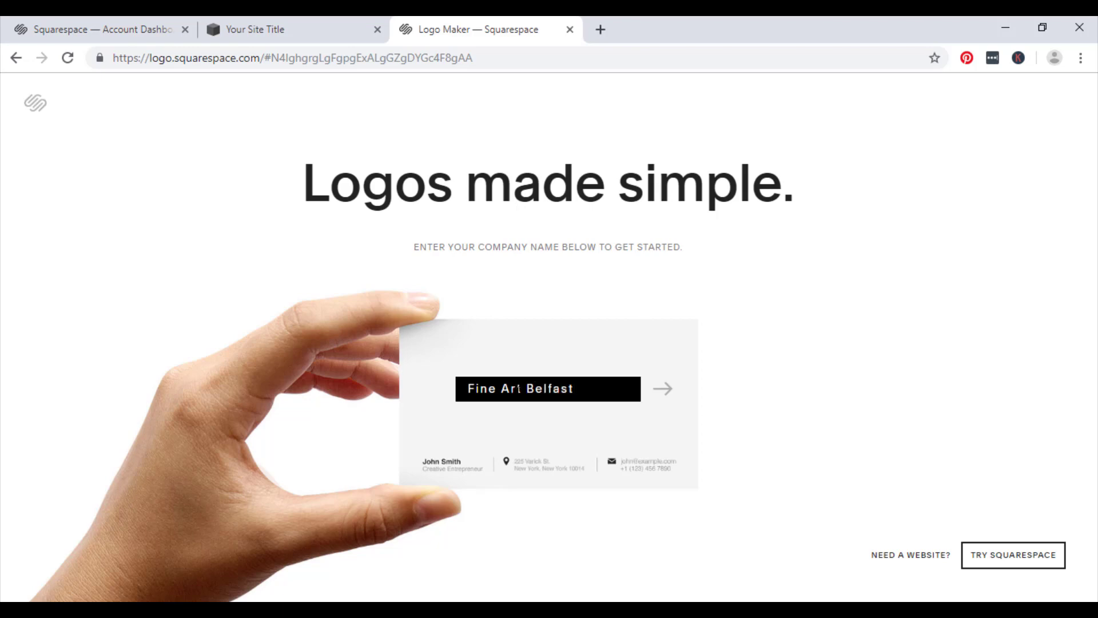
{"action": "left_click", "coordinate": [664, 390]}
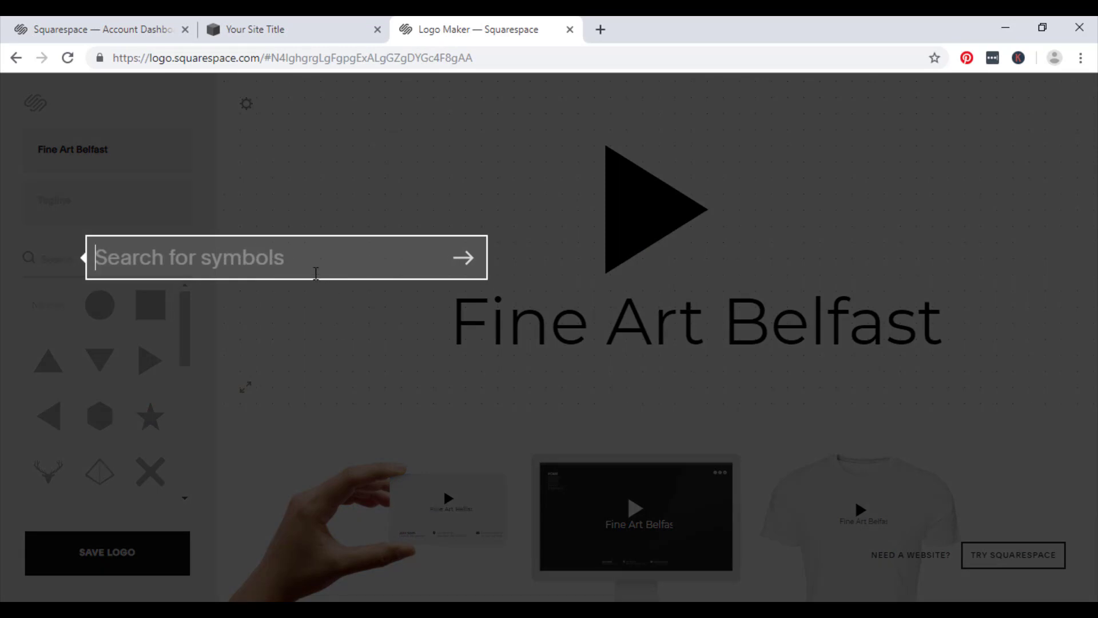
{"action": "type", "text": "Art"}
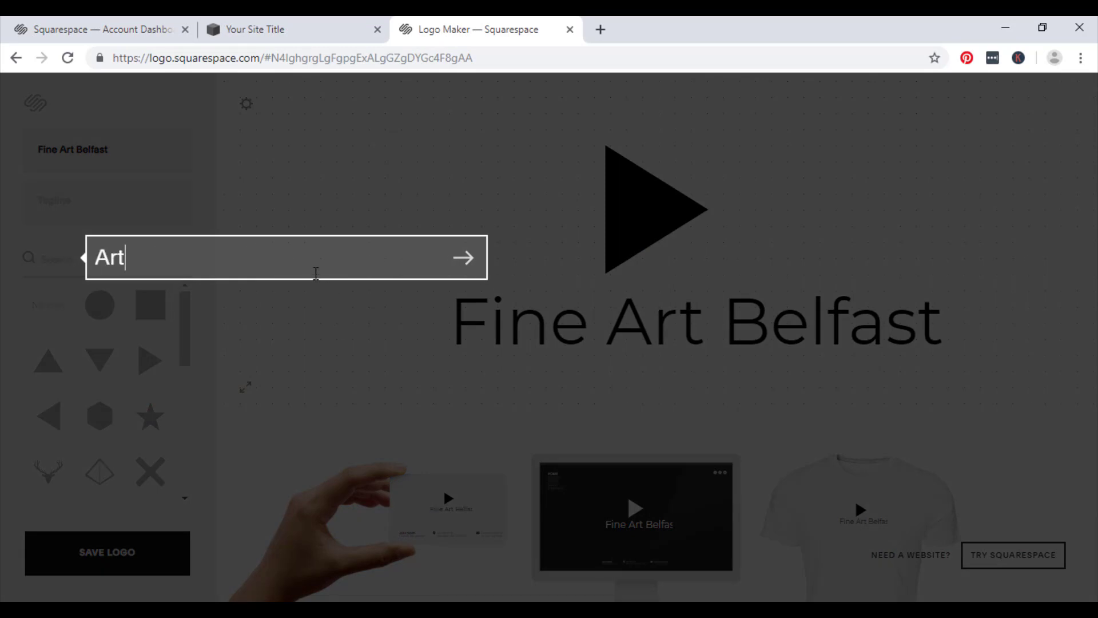
{"action": "key", "text": "Return"}
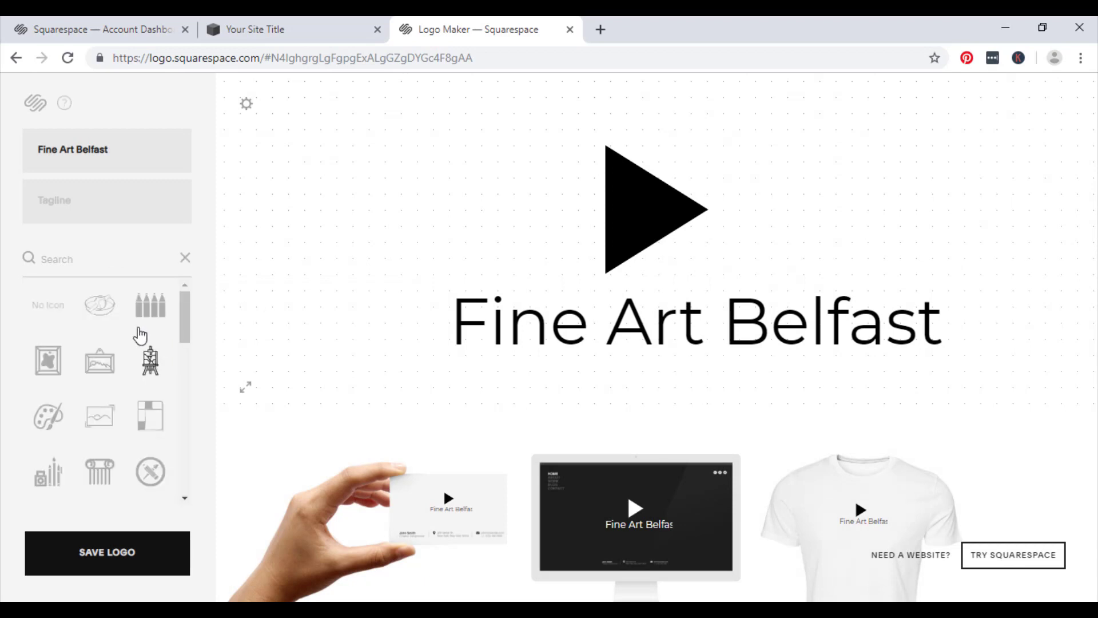
- Look through the art symbols and choose the easel holding a landscape painting as the logo's icon
{"action": "scroll", "coordinate": [138, 333], "scroll_direction": "down", "scroll_amount": 1}
{"action": "scroll", "coordinate": [136, 333], "scroll_direction": "down", "scroll_amount": 1}
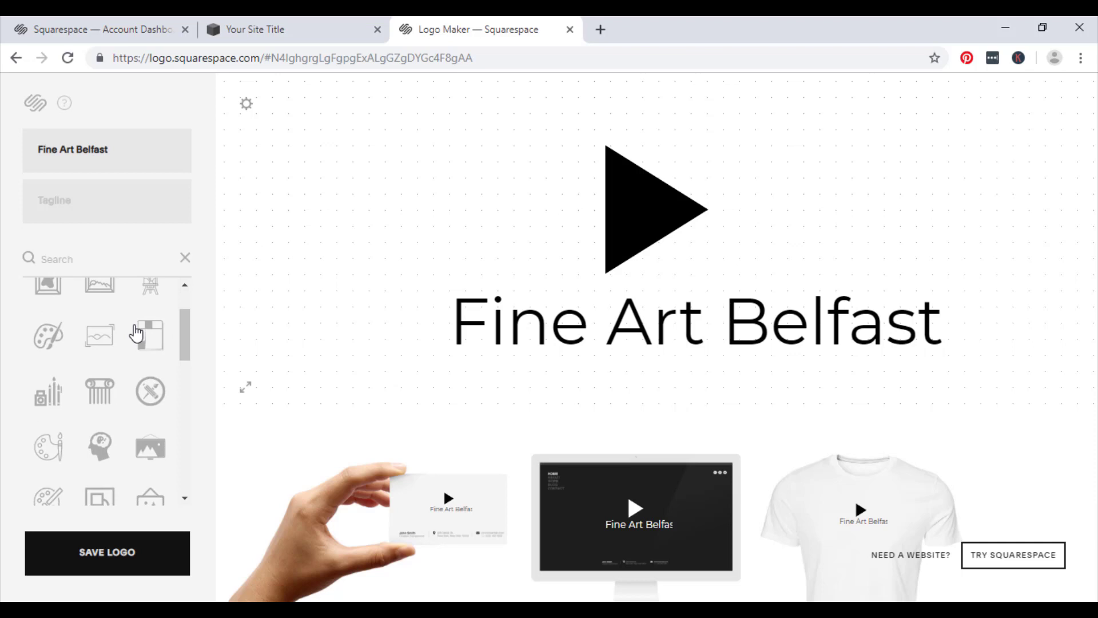
{"action": "scroll", "coordinate": [136, 333], "scroll_direction": "down", "scroll_amount": 1}
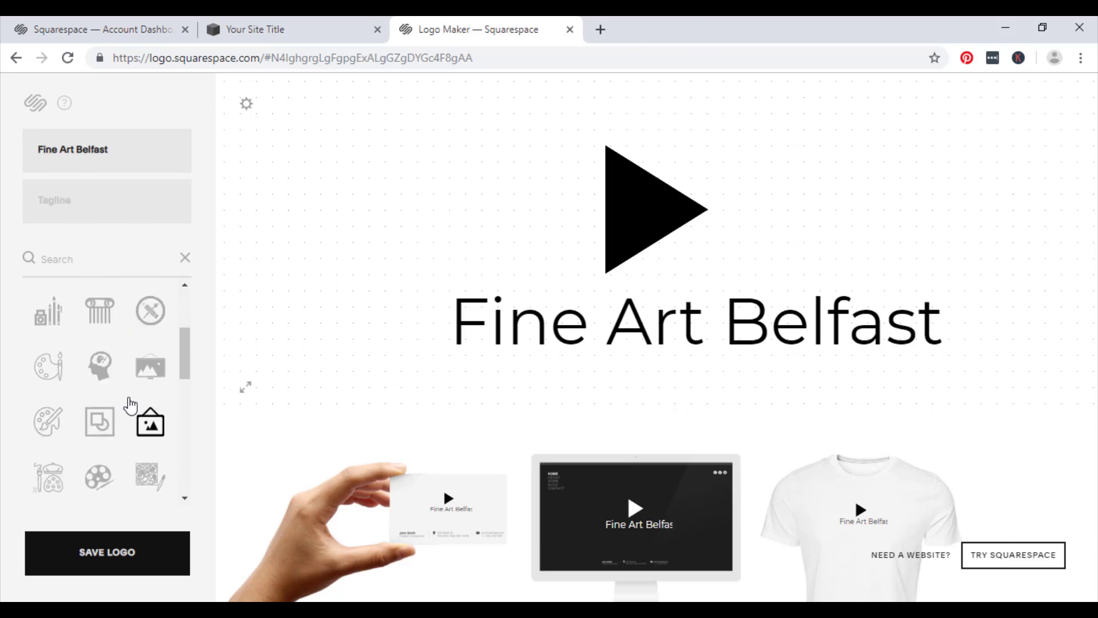
{"action": "scroll", "coordinate": [131, 406], "scroll_direction": "down", "scroll_amount": 3}
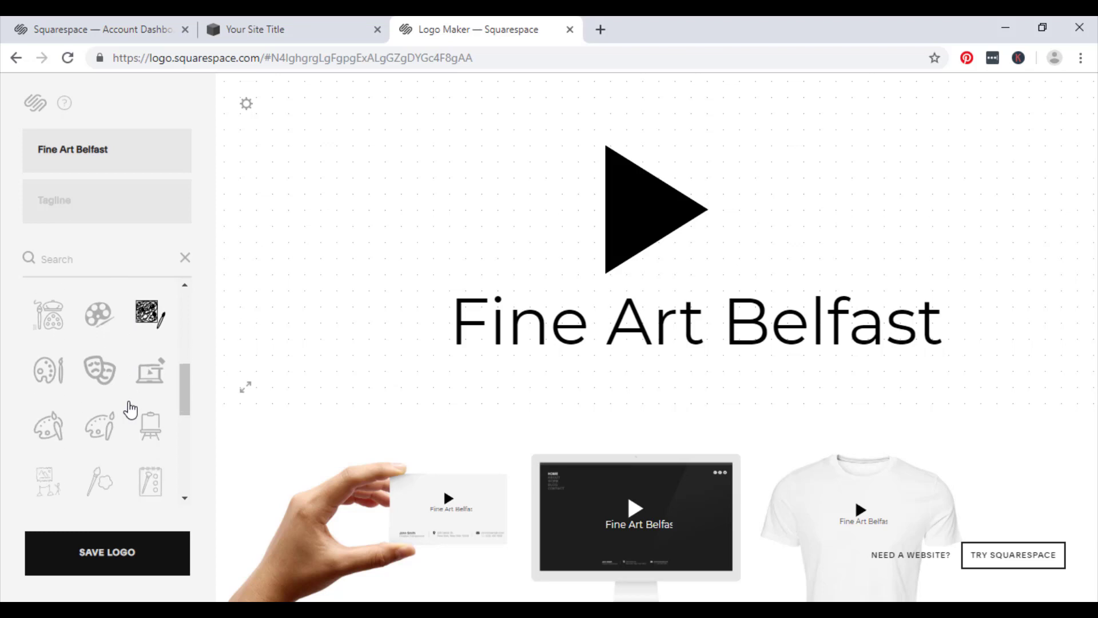
{"action": "scroll", "coordinate": [131, 412], "scroll_direction": "down", "scroll_amount": 5}
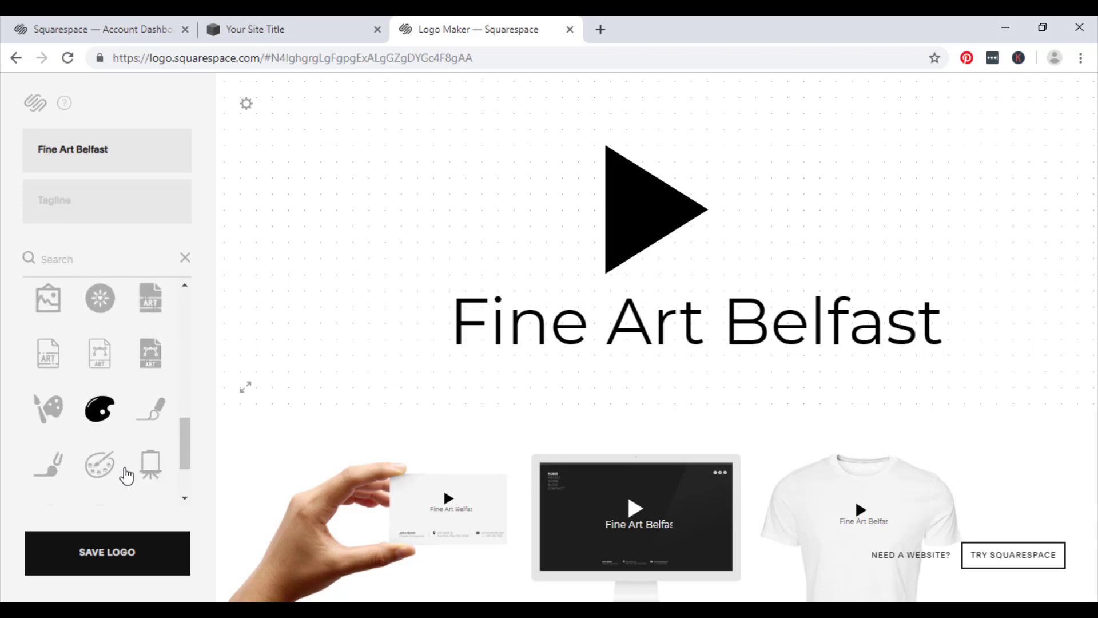
{"action": "scroll", "coordinate": [126, 475], "scroll_direction": "down", "scroll_amount": 1}
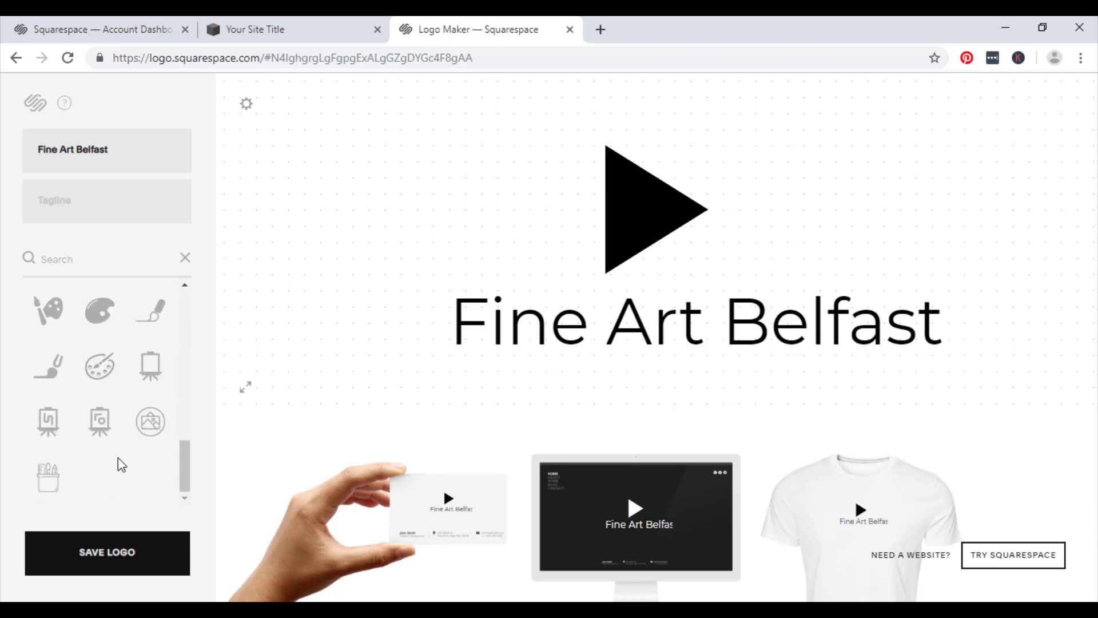
{"action": "scroll", "coordinate": [118, 457], "scroll_direction": "up", "scroll_amount": 10}
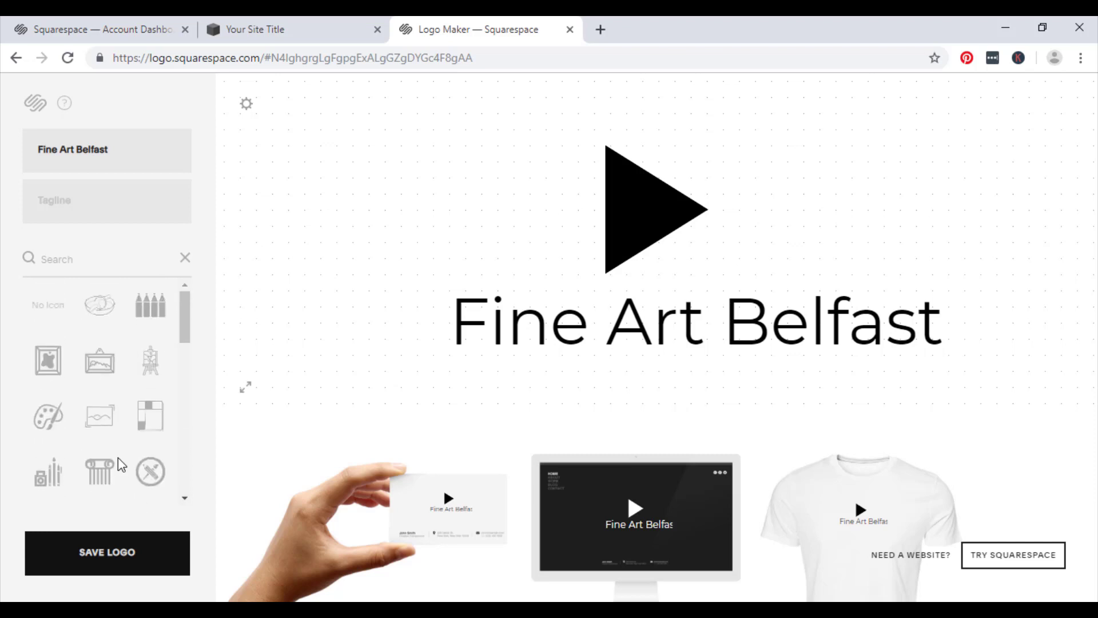
{"action": "left_click", "coordinate": [151, 374]}
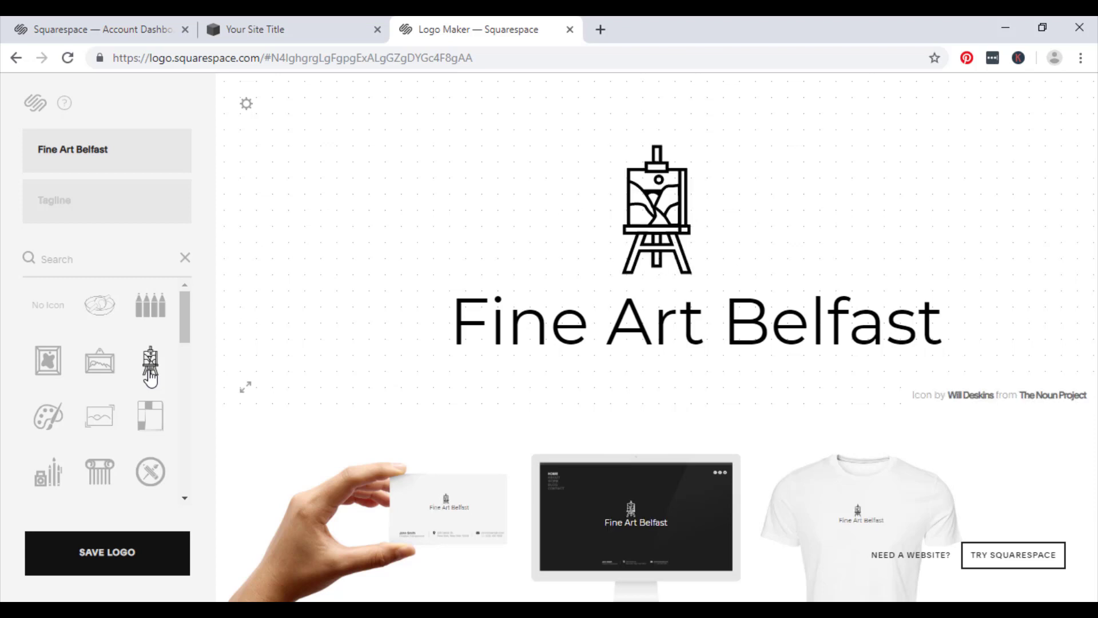
- Try the Palatino Linotyp font on the company name in the logo, and switch it back to Montserrat
{"action": "left_click", "coordinate": [754, 332]}
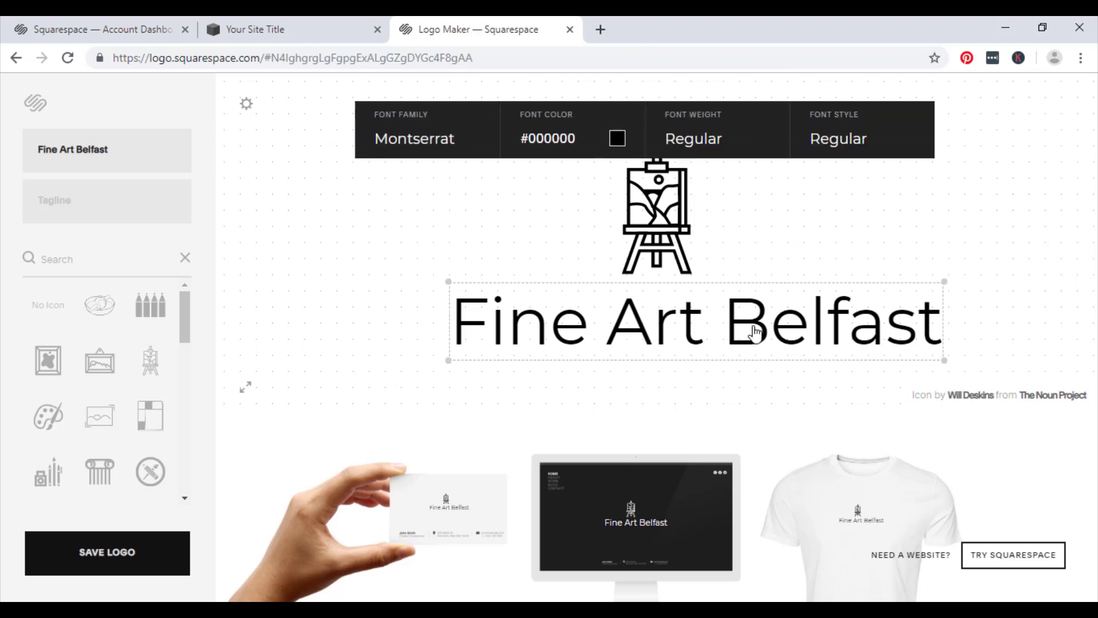
{"action": "left_click", "coordinate": [456, 150]}
{"action": "scroll", "coordinate": [451, 268], "scroll_direction": "down", "scroll_amount": 4}
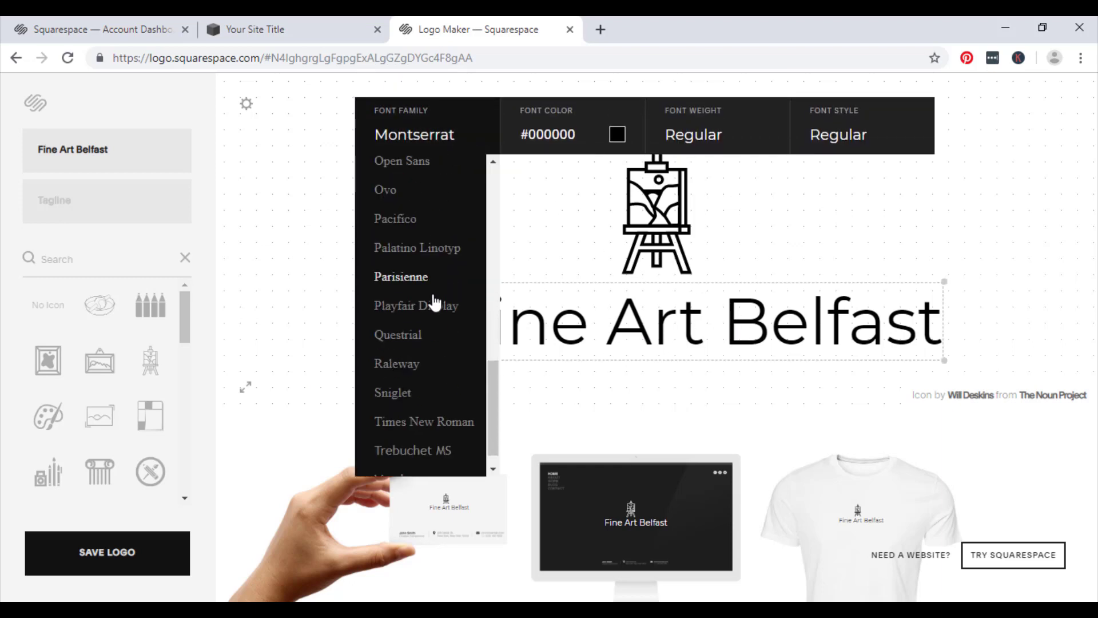
{"action": "scroll", "coordinate": [409, 359], "scroll_direction": "down", "scroll_amount": 1}
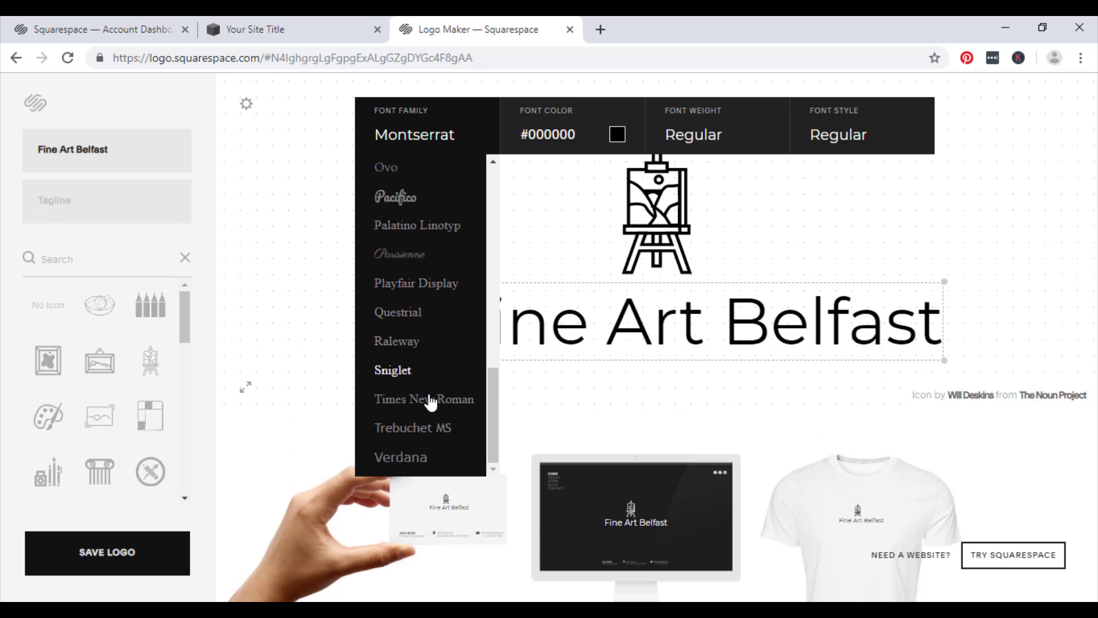
{"action": "scroll", "coordinate": [431, 424], "scroll_direction": "up", "scroll_amount": 3}
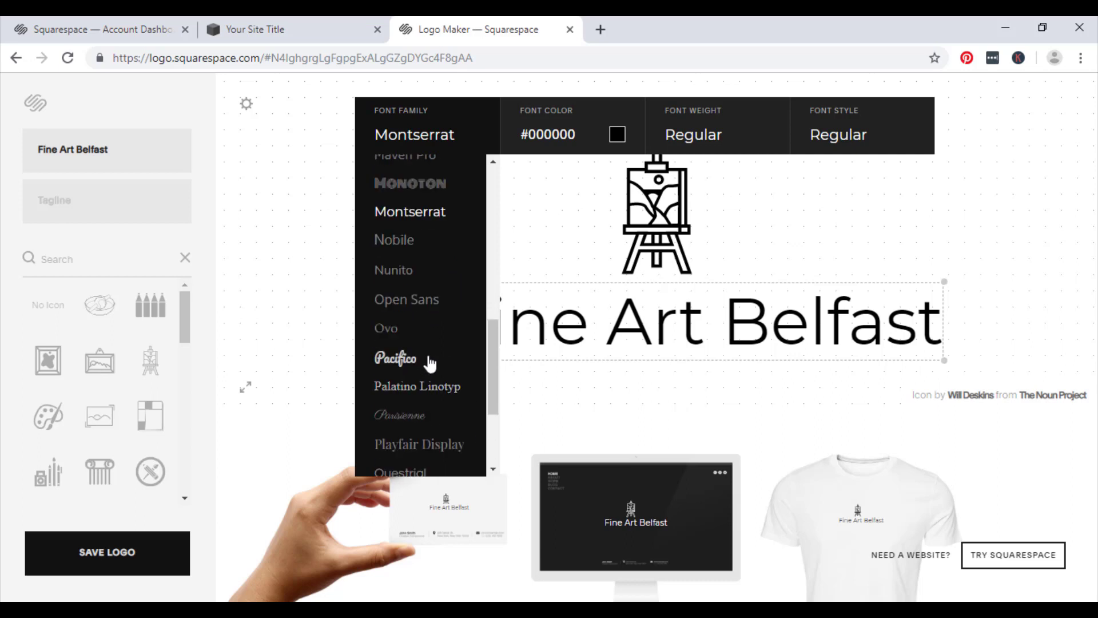
{"action": "left_click", "coordinate": [428, 397]}
{"action": "left_click", "coordinate": [420, 146]}
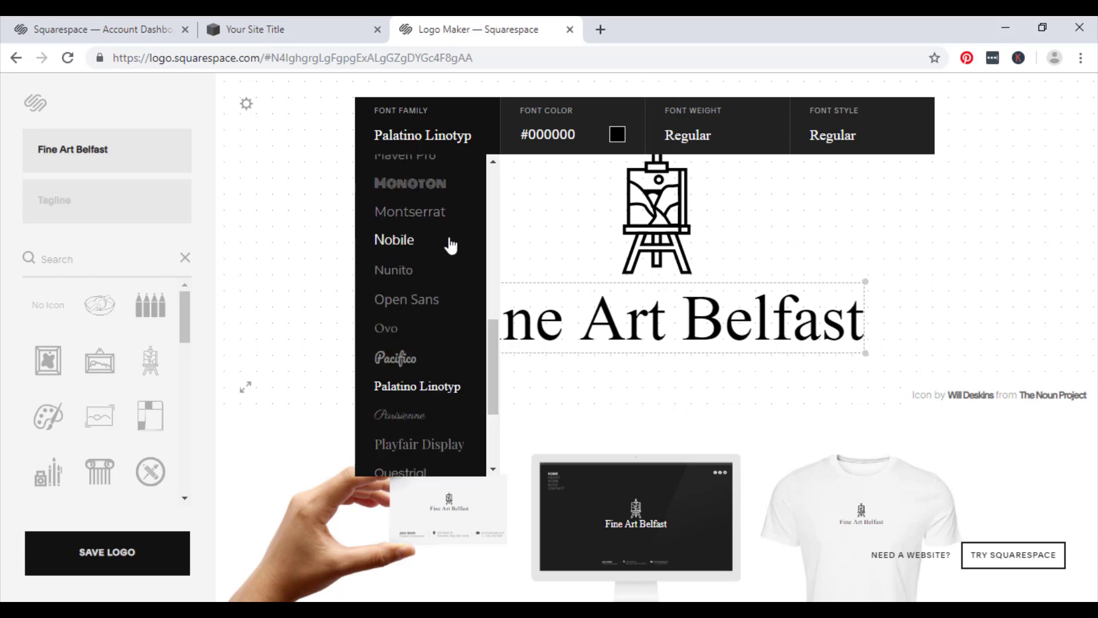
{"action": "left_click", "coordinate": [430, 215]}
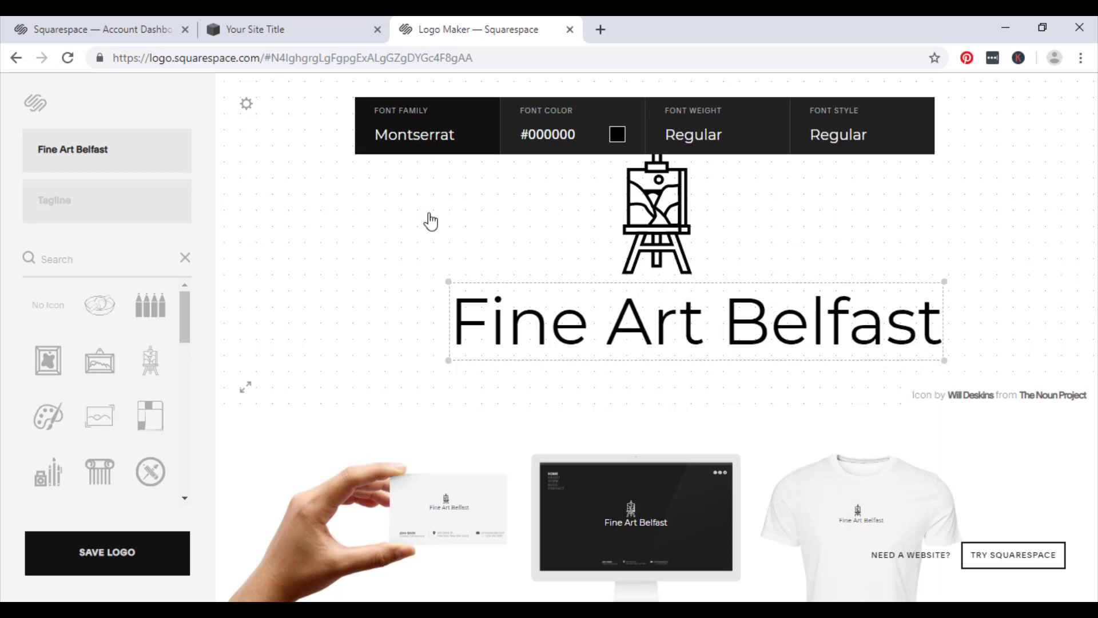
- Try the Josefin Sans, Happy Monkey and Georgia fonts on the logo's company name
{"action": "left_click", "coordinate": [404, 117]}
{"action": "scroll", "coordinate": [442, 215], "scroll_direction": "up", "scroll_amount": 1}
{"action": "left_click", "coordinate": [405, 173]}
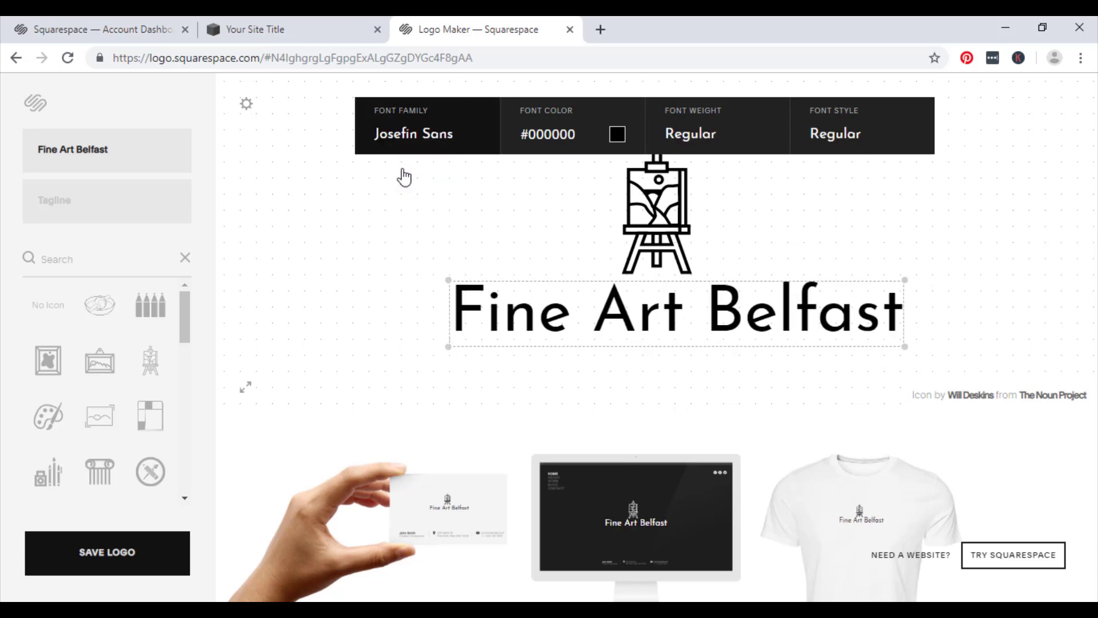
{"action": "left_click", "coordinate": [428, 136]}
{"action": "scroll", "coordinate": [440, 249], "scroll_direction": "up", "scroll_amount": 1}
{"action": "left_click", "coordinate": [427, 191]}
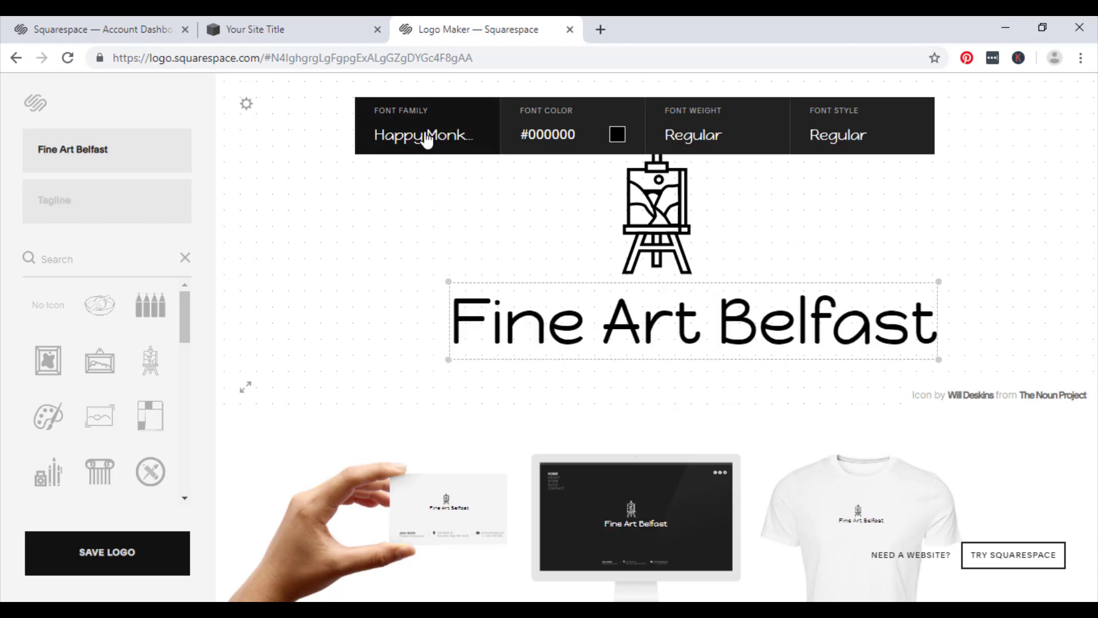
{"action": "left_click", "coordinate": [426, 139]}
{"action": "scroll", "coordinate": [440, 250], "scroll_direction": "up", "scroll_amount": 1}
{"action": "left_click", "coordinate": [415, 252]}
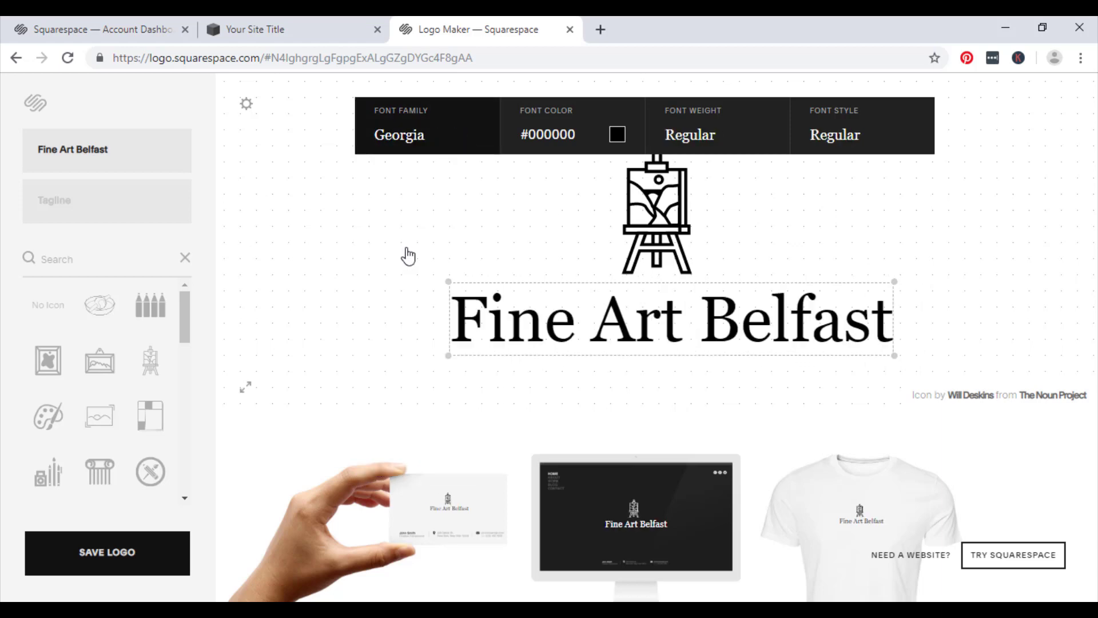
- Try the Belgrano and Courier New fonts on the logo's company name
{"action": "left_click", "coordinate": [407, 150]}
{"action": "scroll", "coordinate": [431, 229], "scroll_direction": "up", "scroll_amount": 3}
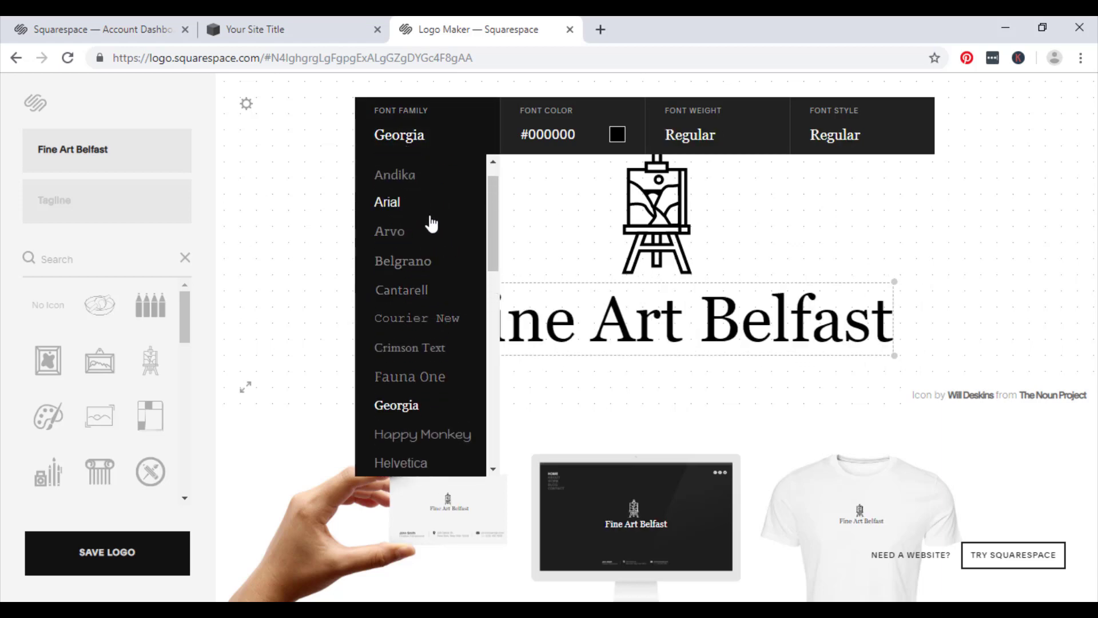
{"action": "left_click", "coordinate": [414, 260]}
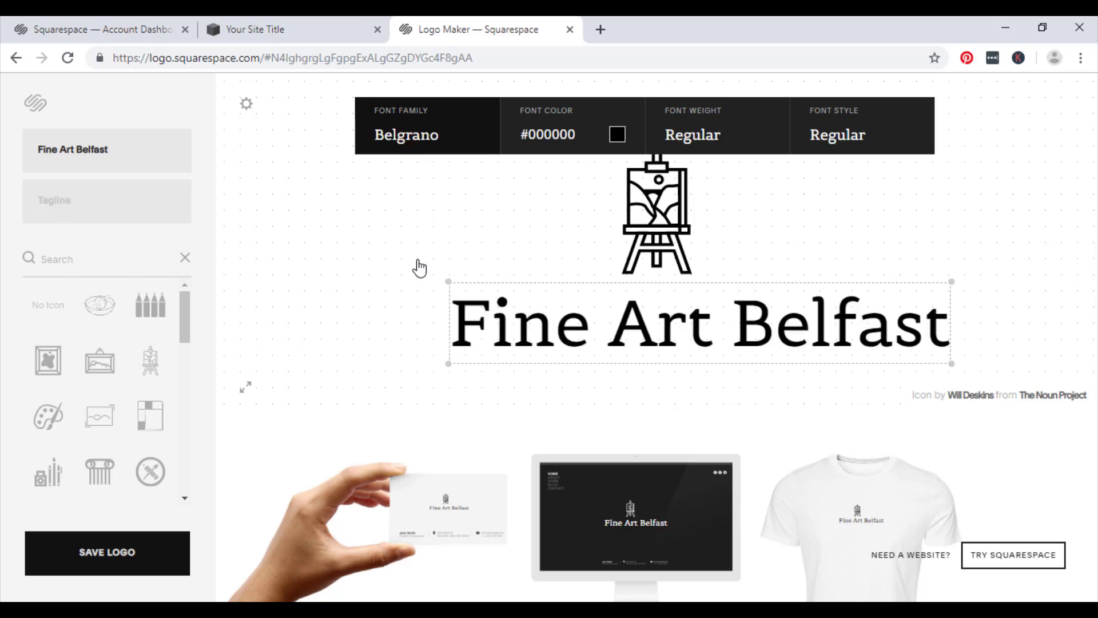
{"action": "left_click", "coordinate": [437, 139]}
{"action": "left_click", "coordinate": [441, 318]}
- Set the font family of the logo's company name to Fauna One and deselect the text
{"action": "left_click", "coordinate": [436, 117]}
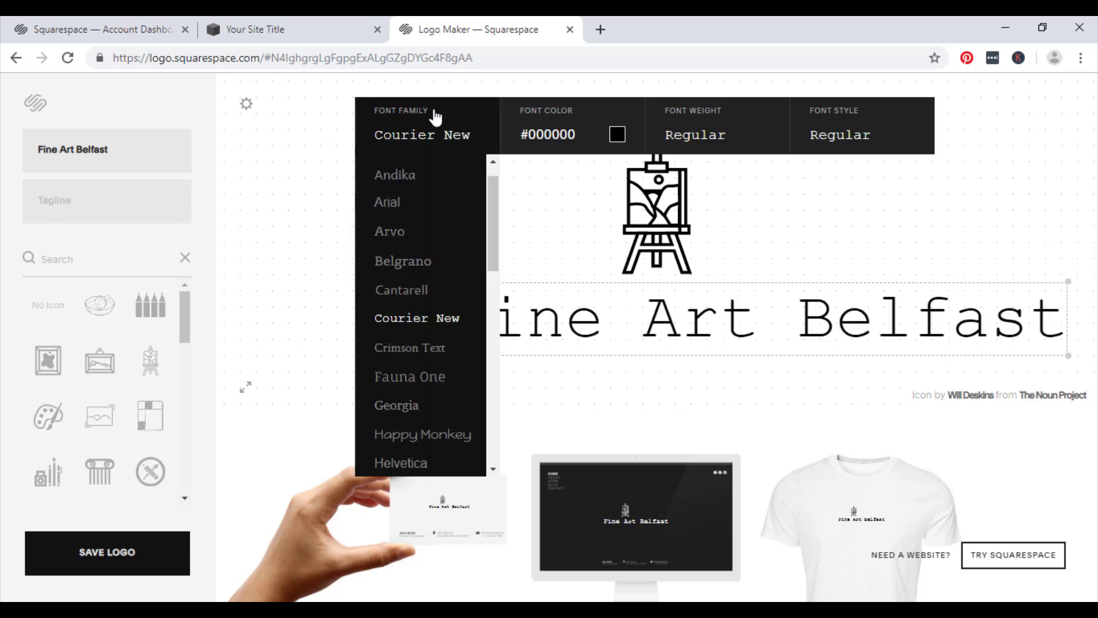
{"action": "left_click", "coordinate": [432, 378]}
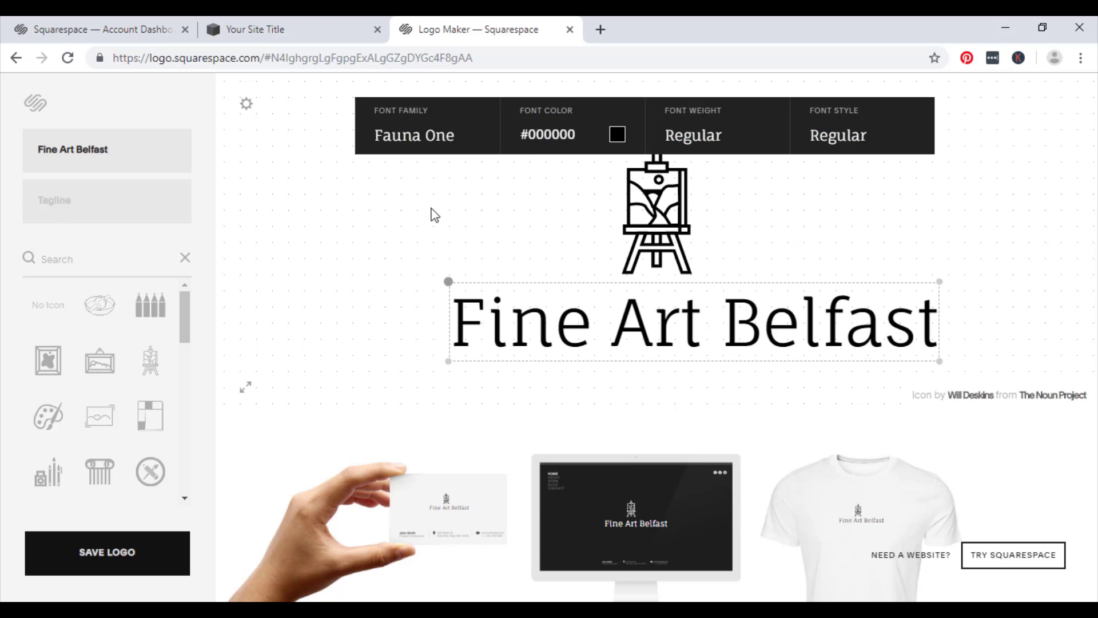
{"action": "left_click", "coordinate": [443, 246]}
- Move the easel icon to the left above the word "Fine" and enlarge it to nearly one and a half times its size
{"action": "left_click", "coordinate": [648, 224]}
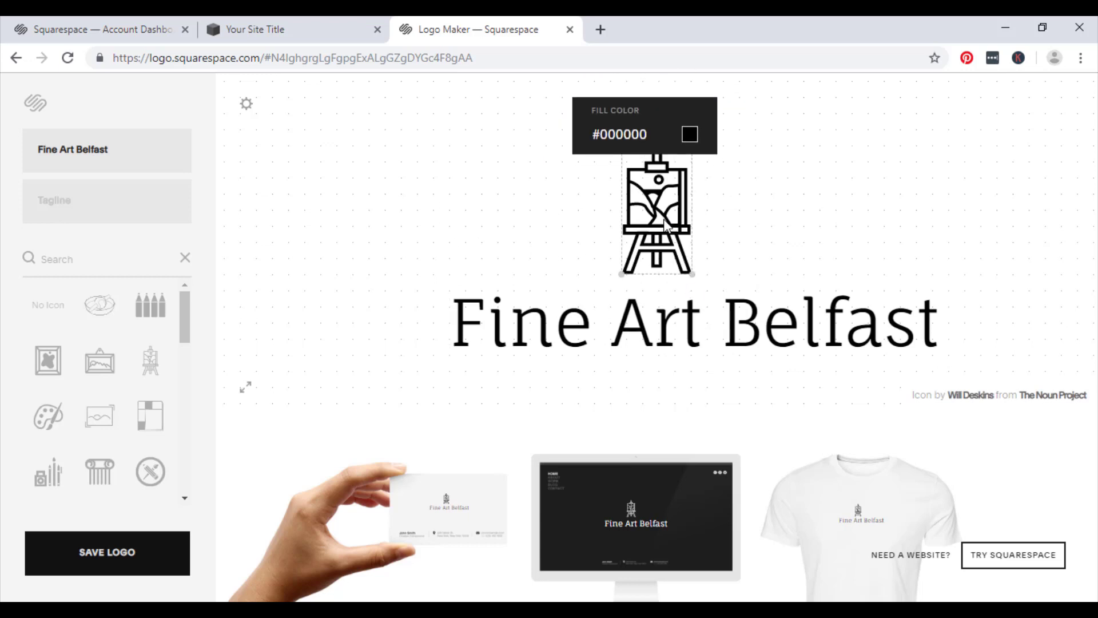
{"action": "left_click", "coordinate": [595, 220]}
{"action": "left_click", "coordinate": [647, 213]}
{"action": "left_click_drag", "start_coordinate": [646, 213], "coordinate": [563, 198]}
{"action": "left_click_drag", "start_coordinate": [561, 153], "coordinate": [592, 95]}
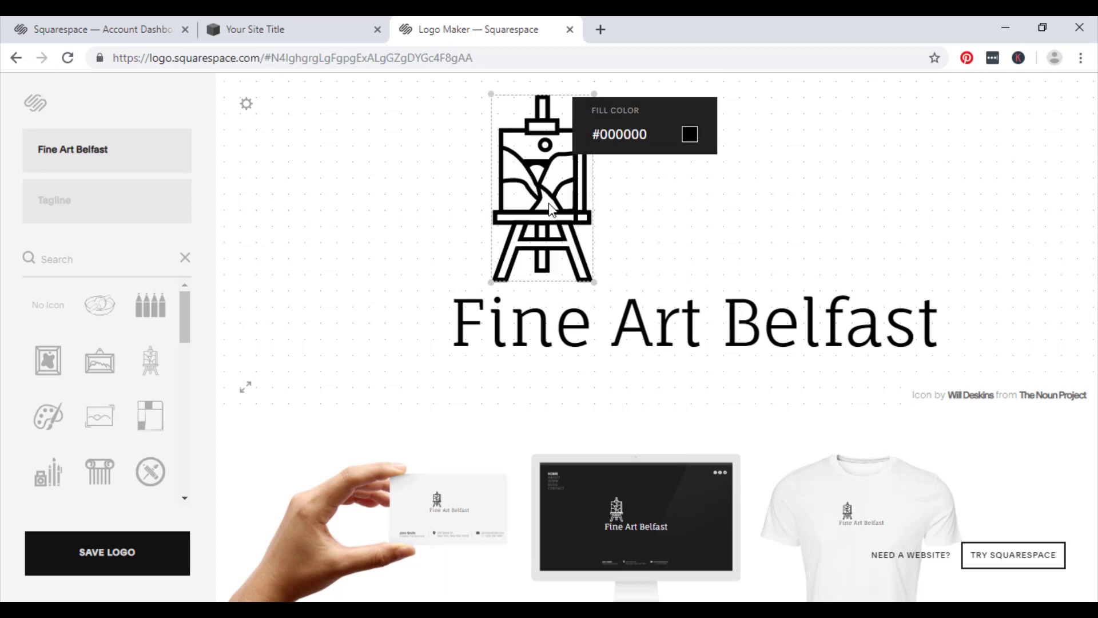
- Move the company name left and slightly up so it sits directly beneath the enlarged easel, and deselect it
{"action": "left_click", "coordinate": [678, 215]}
{"action": "left_click_drag", "start_coordinate": [647, 318], "coordinate": [574, 312]}
{"action": "left_click", "coordinate": [592, 356]}
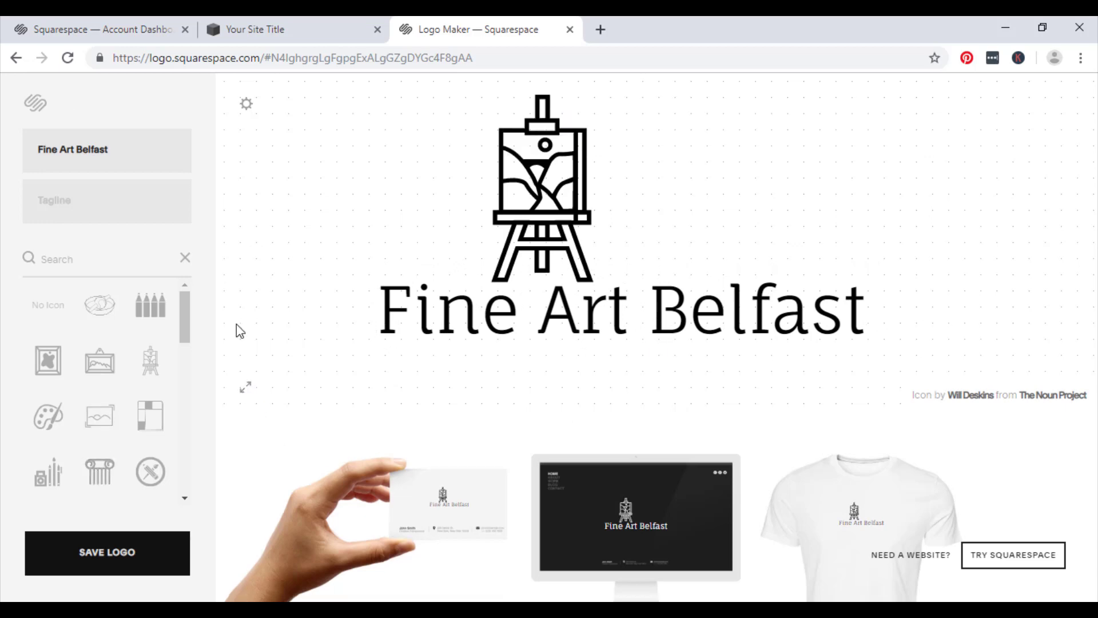
- Add the tagline "Only The Finest" to the logo
{"action": "left_click", "coordinate": [136, 196]}
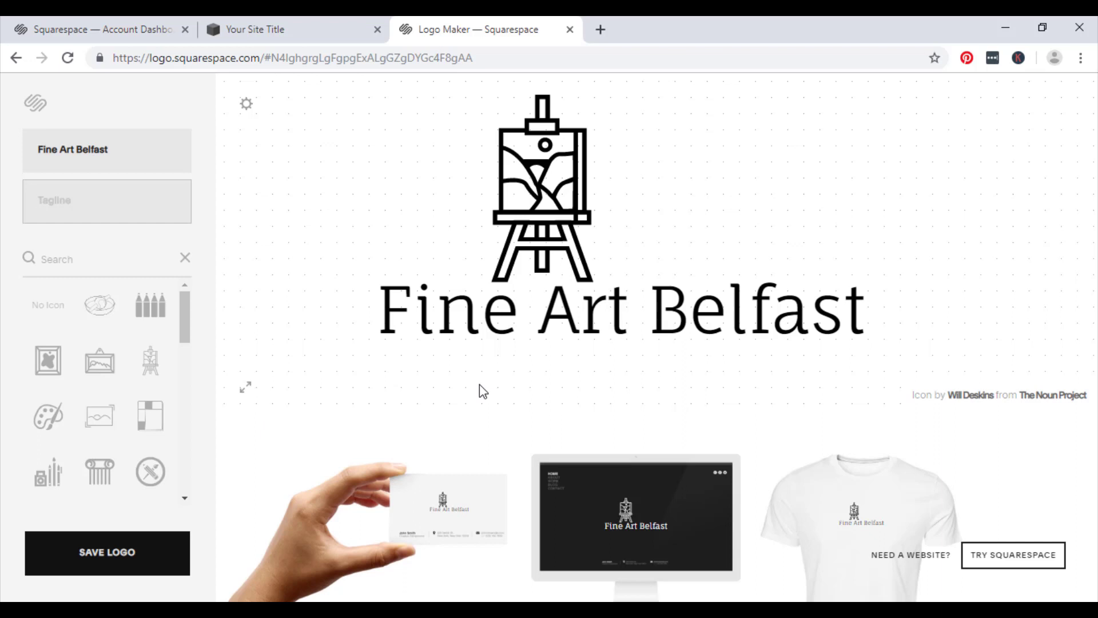
{"action": "type", "text": "Only"}
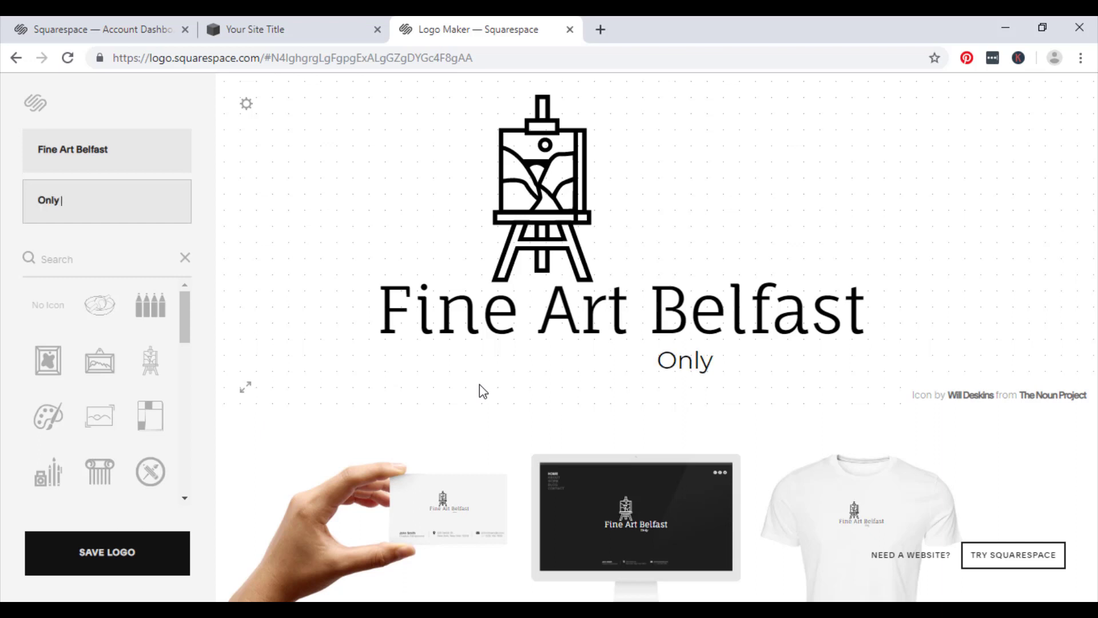
{"action": "type", "text": " The Finest"}
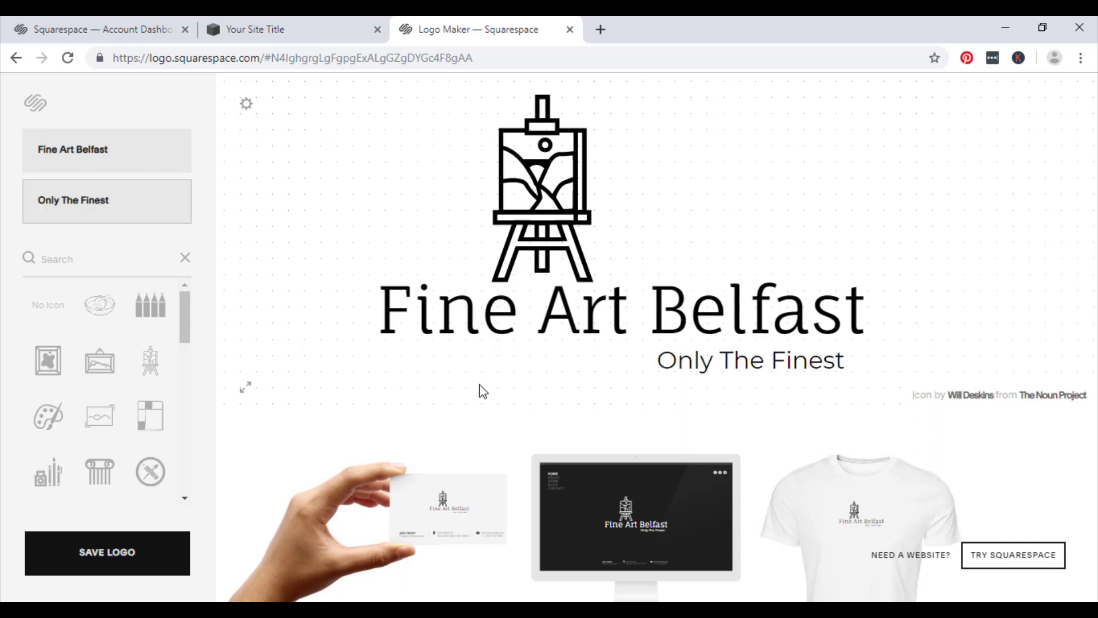
- Save the logo, log in to the existing account and open the free PNG download versions
{"action": "left_click", "coordinate": [101, 559]}
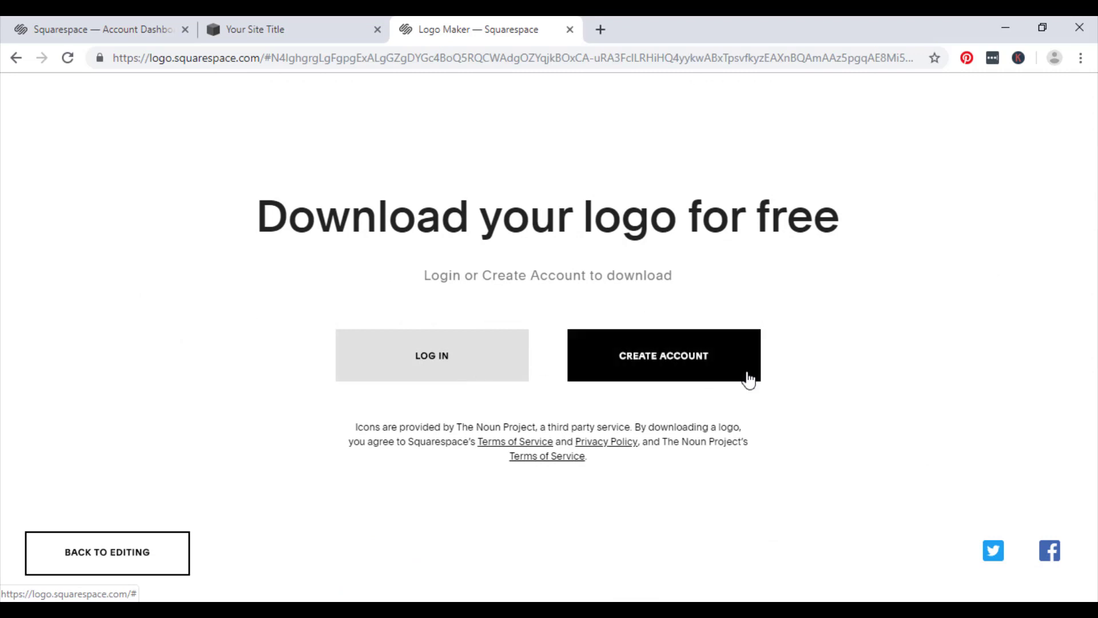
{"action": "left_click", "coordinate": [423, 368]}
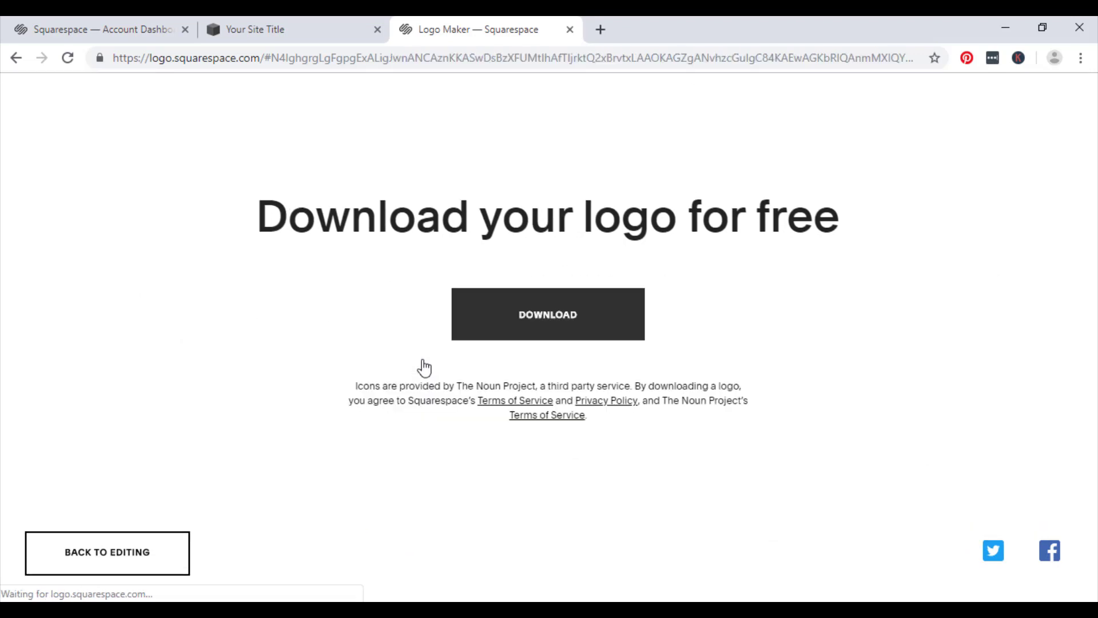
{"action": "left_click", "coordinate": [578, 329]}
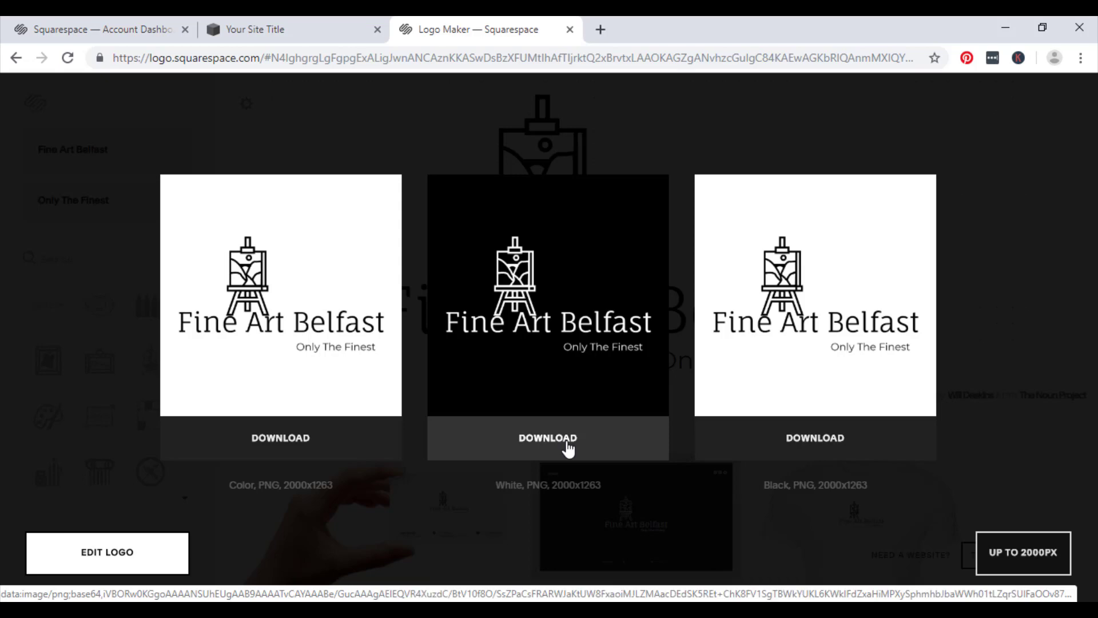
- Switch back to the site editor's logo and title settings in the other browser tab
{"action": "left_click", "coordinate": [94, 32]}
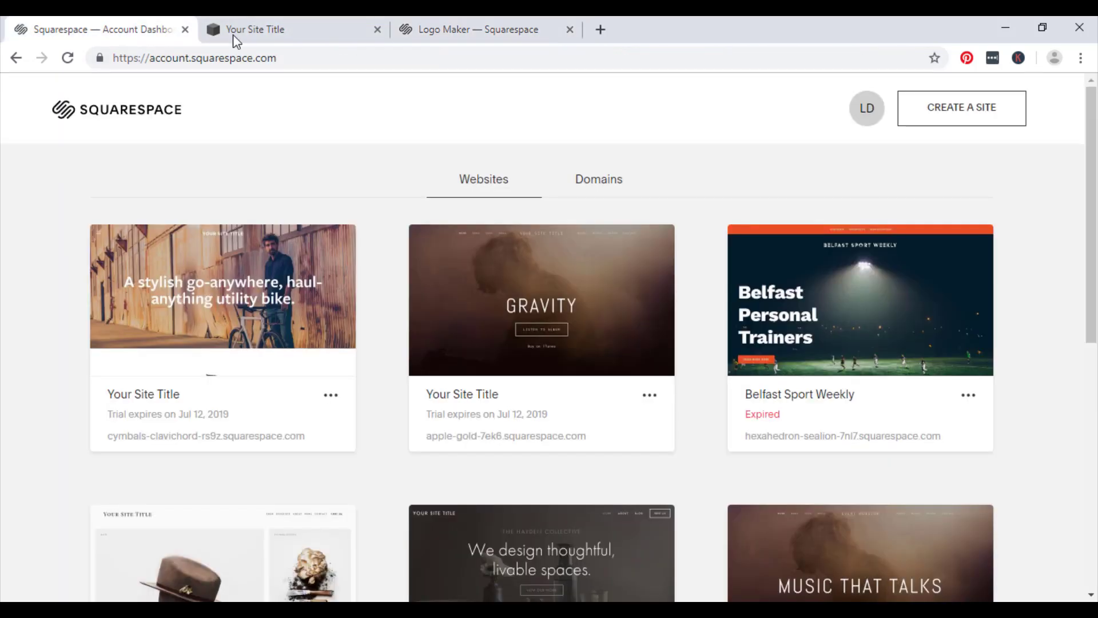
{"action": "left_click", "coordinate": [233, 31]}
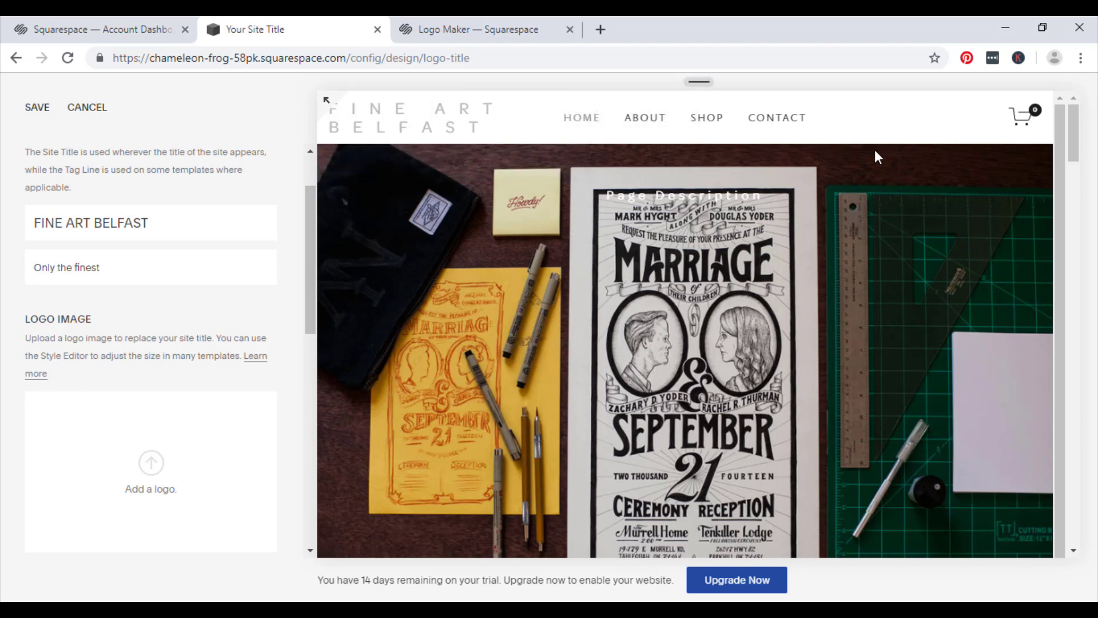
- Download the black and white PNG versions of the finished logo from the Logo Maker and dismiss the download list
{"action": "left_click", "coordinate": [433, 29]}
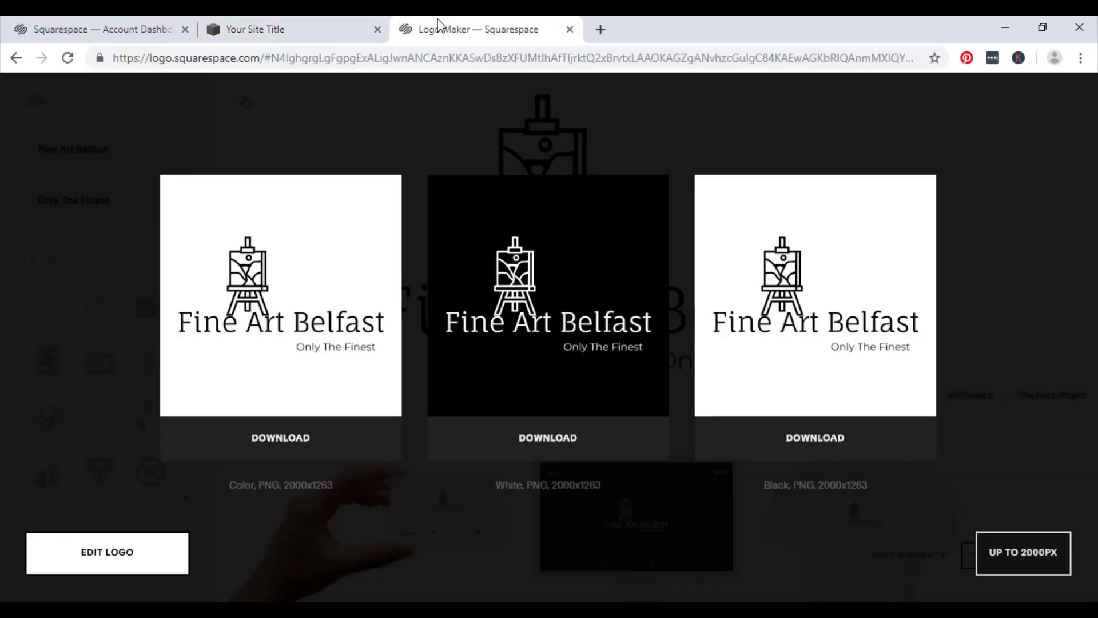
{"action": "left_click", "coordinate": [298, 453]}
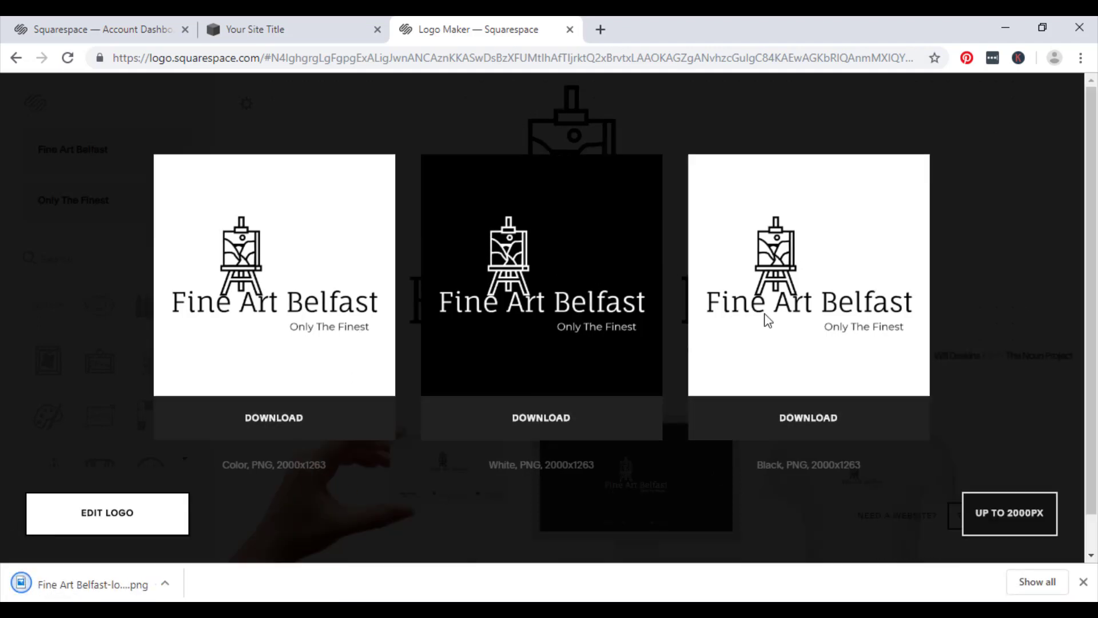
{"action": "left_click", "coordinate": [514, 421]}
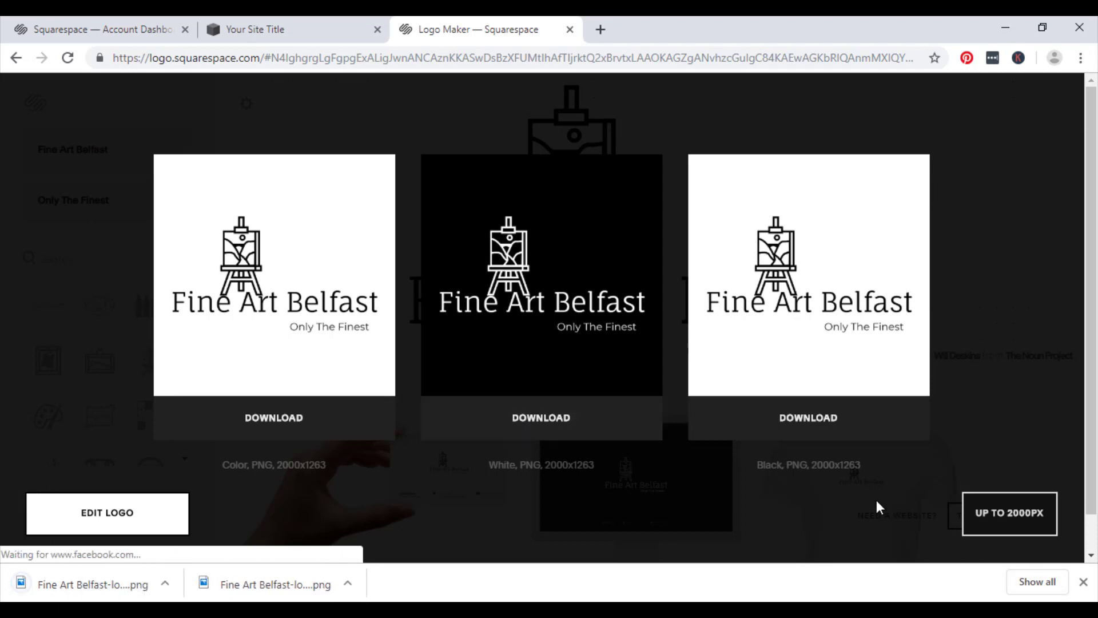
{"action": "left_click", "coordinate": [1084, 582]}
- Upload the file Fine Art Belfast-logo-black from Downloads as the site's logo image in the site editor
{"action": "left_click", "coordinate": [306, 29]}
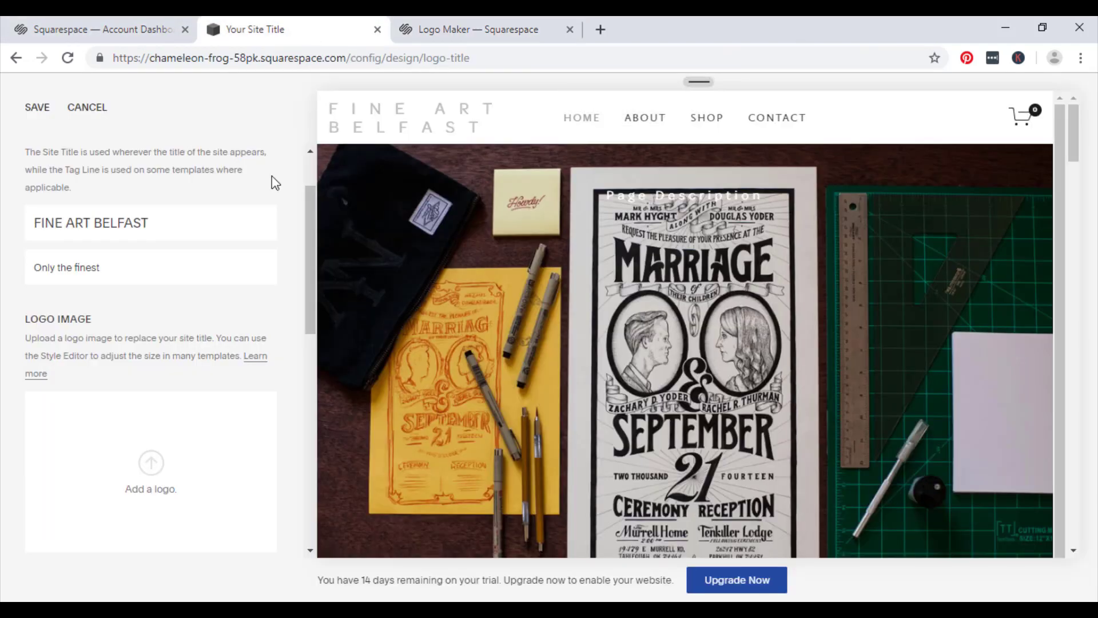
{"action": "left_click", "coordinate": [148, 468]}
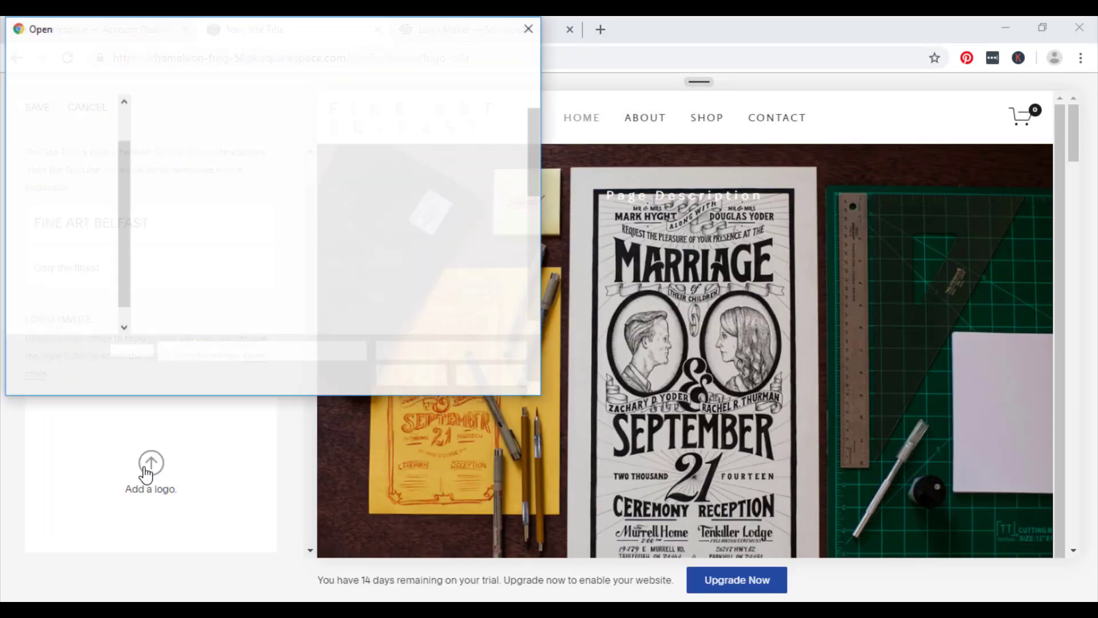
{"action": "scroll", "coordinate": [309, 240], "scroll_direction": "down", "scroll_amount": 5}
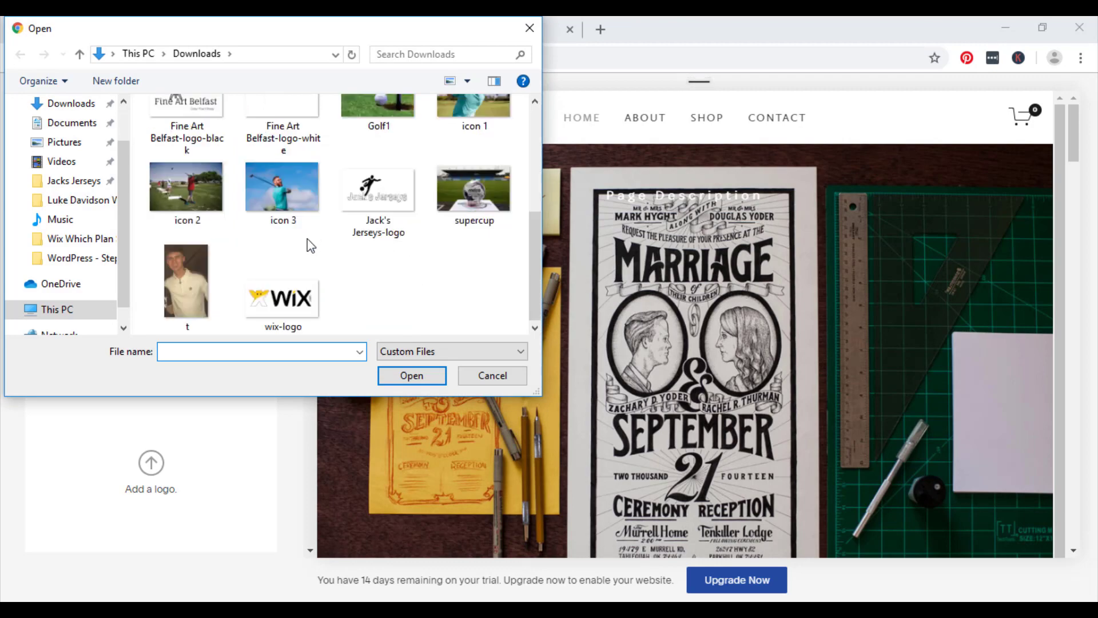
{"action": "scroll", "coordinate": [289, 246], "scroll_direction": "up", "scroll_amount": 1}
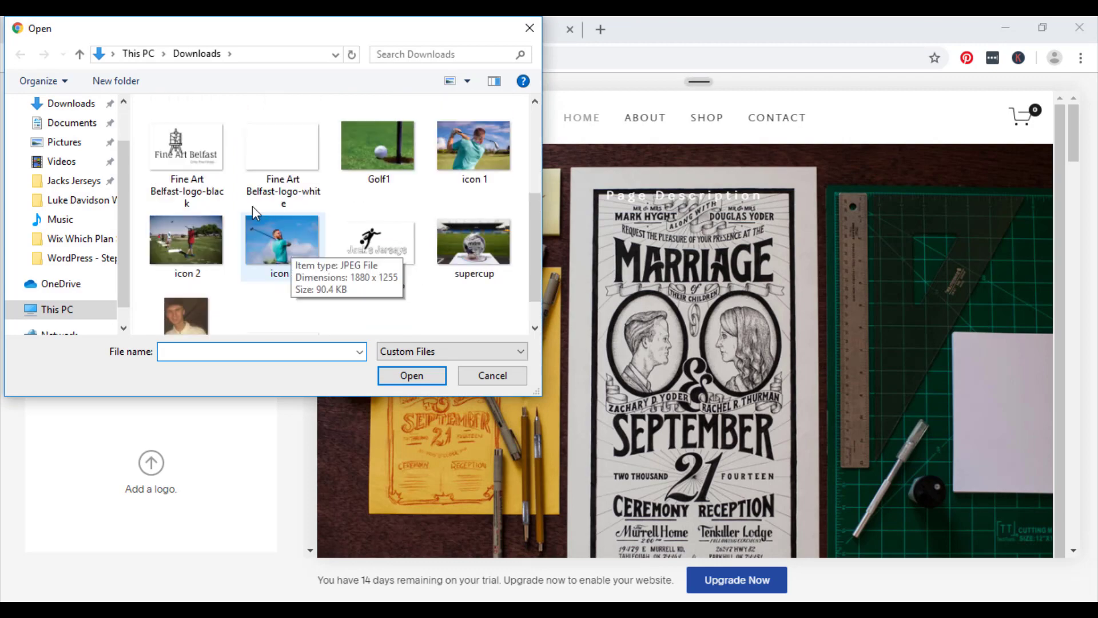
{"action": "left_click", "coordinate": [188, 160]}
{"action": "left_click", "coordinate": [411, 375]}
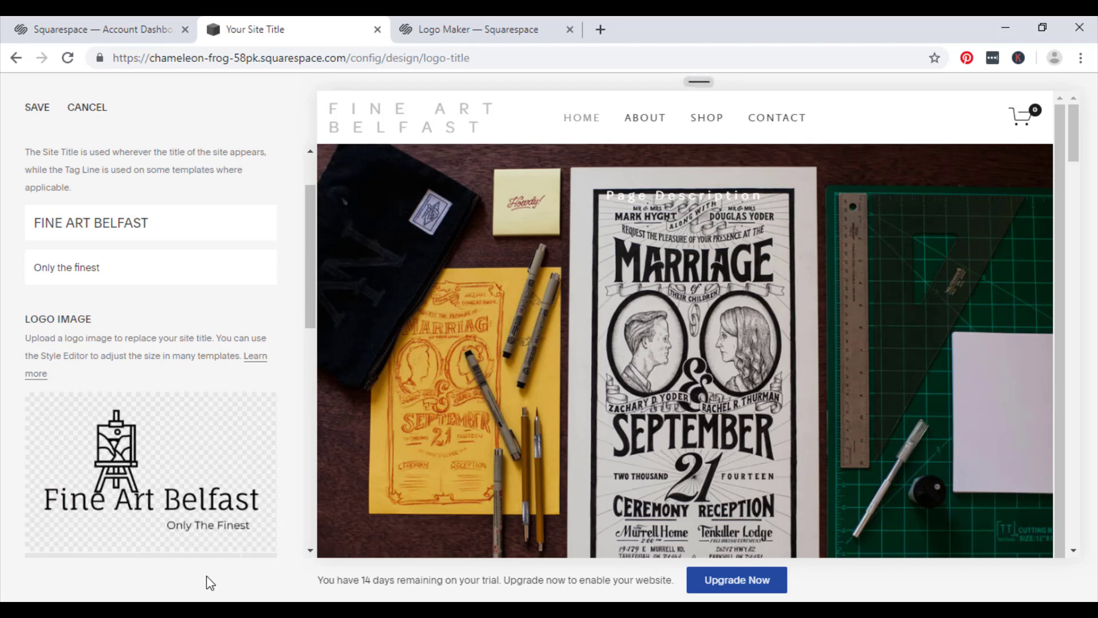
- Look over the favicon and social sharing logo options, leave them empty, and save the logo and title settings
{"action": "scroll", "coordinate": [291, 215], "scroll_direction": "up", "scroll_amount": 2}
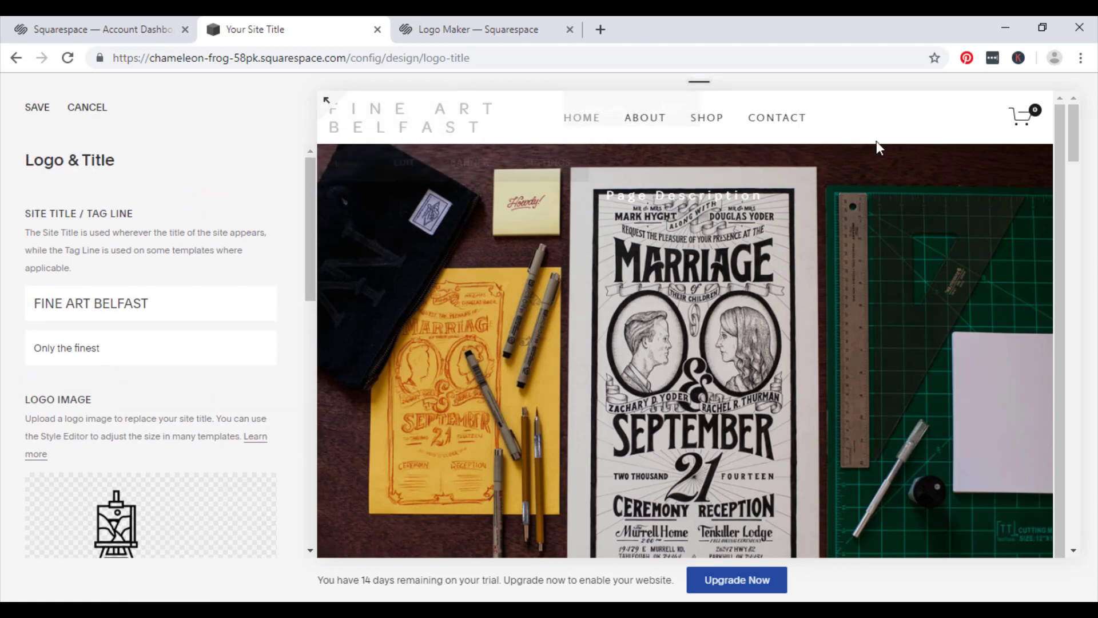
{"action": "scroll", "coordinate": [255, 410], "scroll_direction": "down", "scroll_amount": 4}
{"action": "scroll", "coordinate": [256, 411], "scroll_direction": "down", "scroll_amount": 2}
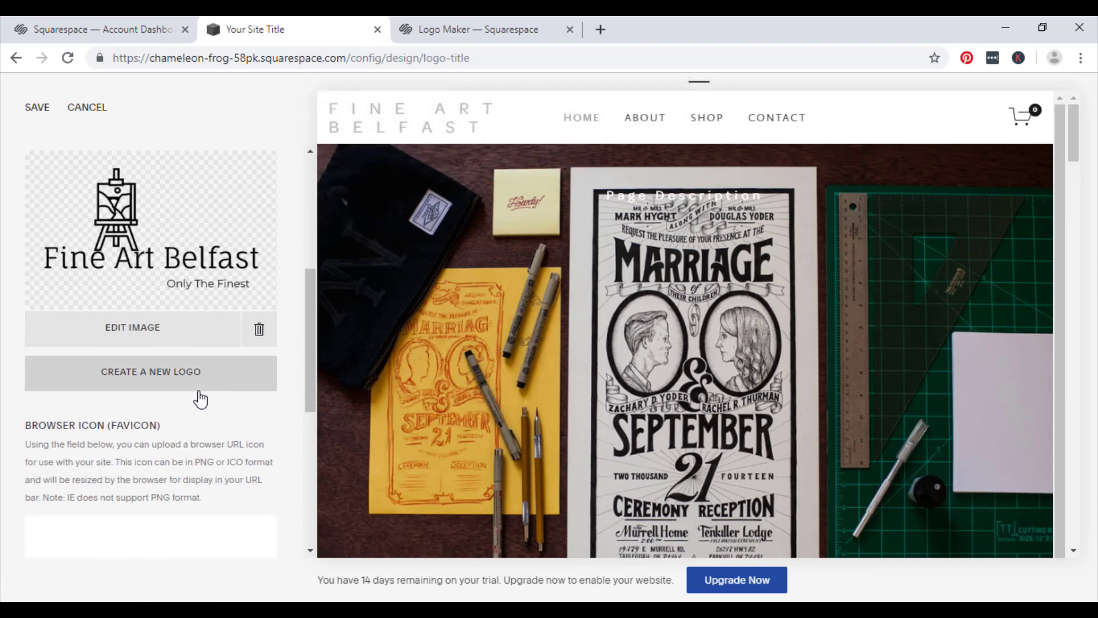
{"action": "scroll", "coordinate": [201, 397], "scroll_direction": "down", "scroll_amount": 4}
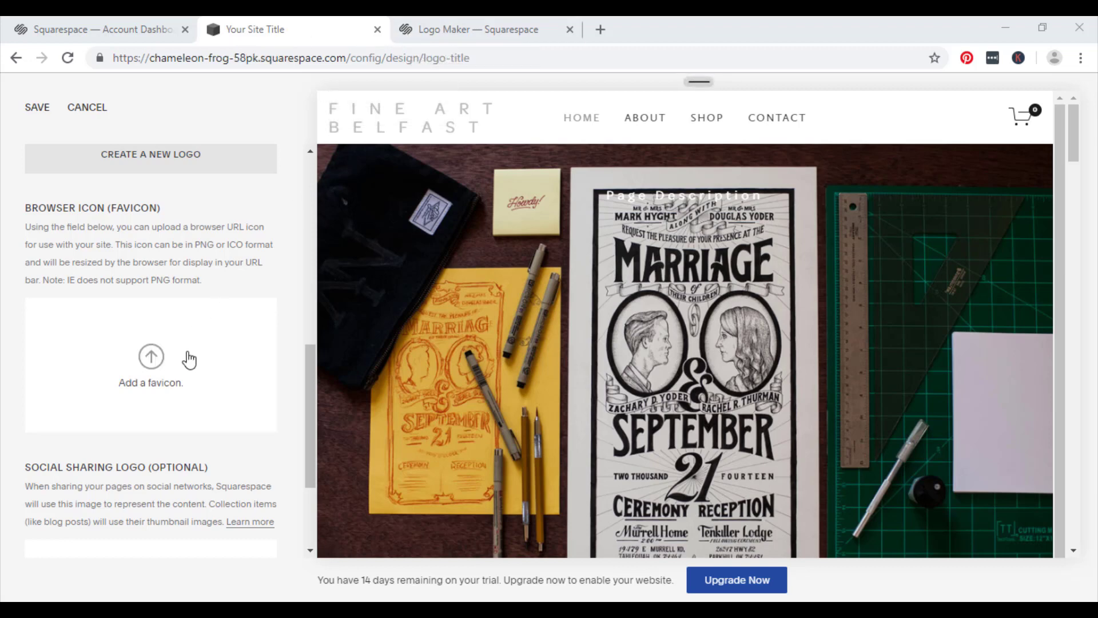
{"action": "scroll", "coordinate": [238, 410], "scroll_direction": "down", "scroll_amount": 3}
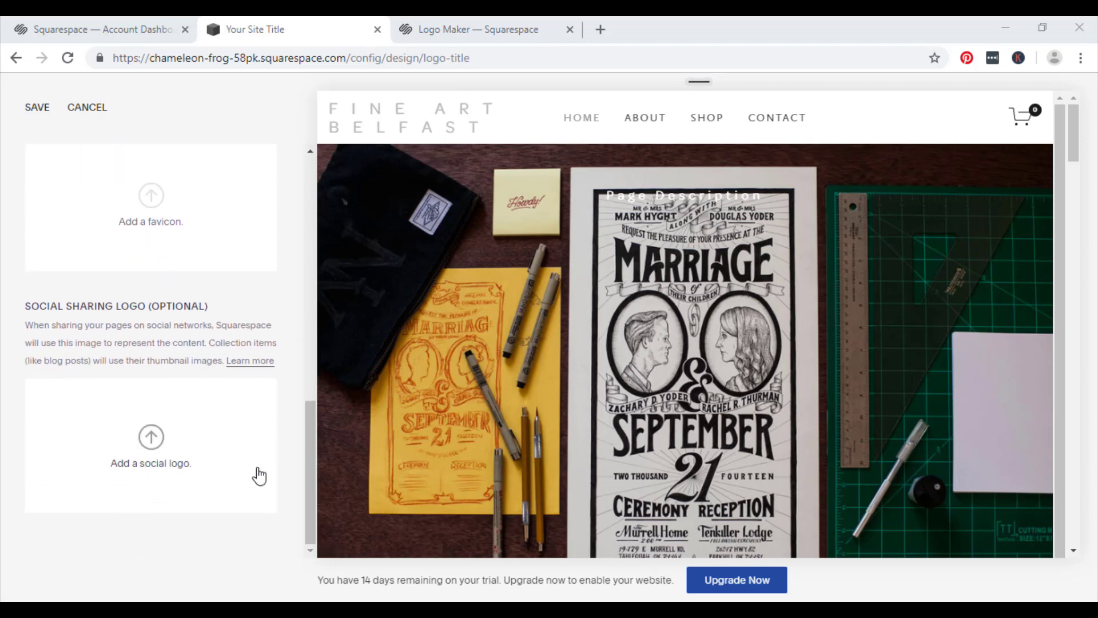
{"action": "scroll", "coordinate": [231, 338], "scroll_direction": "up", "scroll_amount": 10}
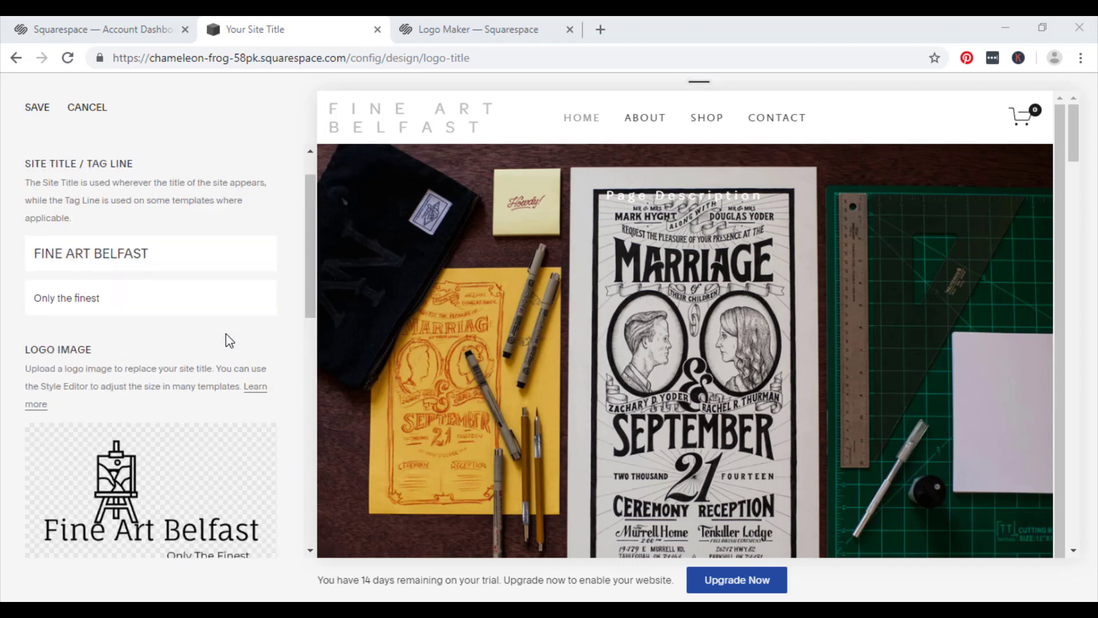
{"action": "left_click", "coordinate": [38, 105]}
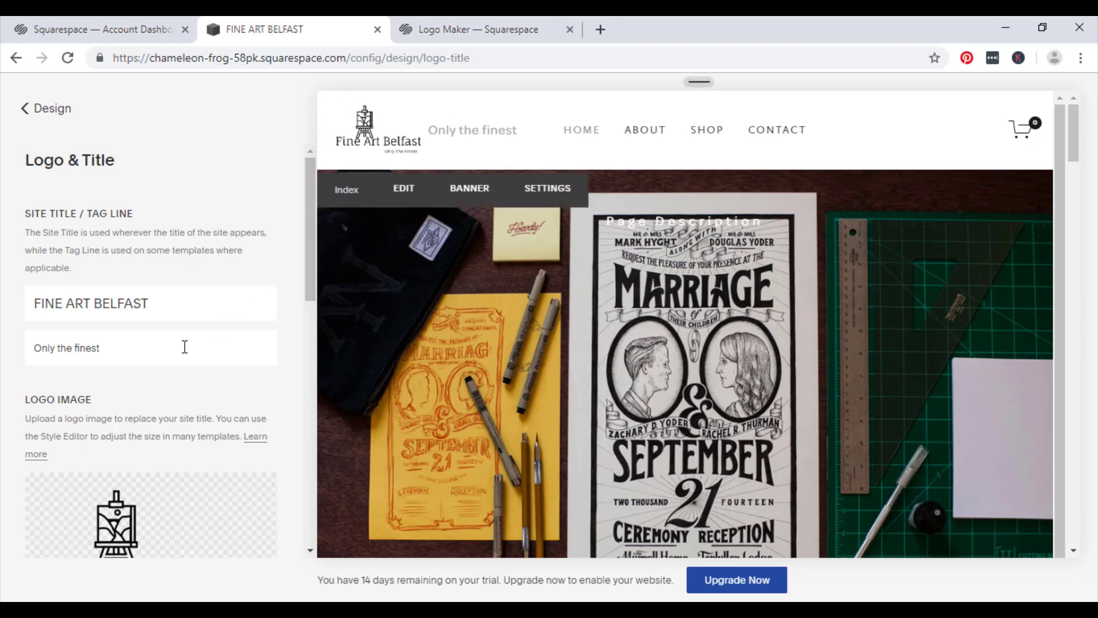
- Clear the tag line "Only the finest" from the site's title settings and save the change
{"action": "key", "text": "BackSpace"}
{"action": "key", "text": "BackSpace"}
{"action": "key", "text": "BackSpace"}
{"action": "key", "text": "BackSpace"}
{"action": "key", "text": "BackSpace"}
{"action": "key", "text": "BackSpace"}
{"action": "key", "text": "BackSpace"}
{"action": "key", "text": "BackSpace"}
{"action": "key", "text": "BackSpace"}
{"action": "key", "text": "BackSpace"}
{"action": "key", "text": "BackSpace"}
{"action": "key", "text": "BackSpace"}
{"action": "key", "text": "BackSpace"}
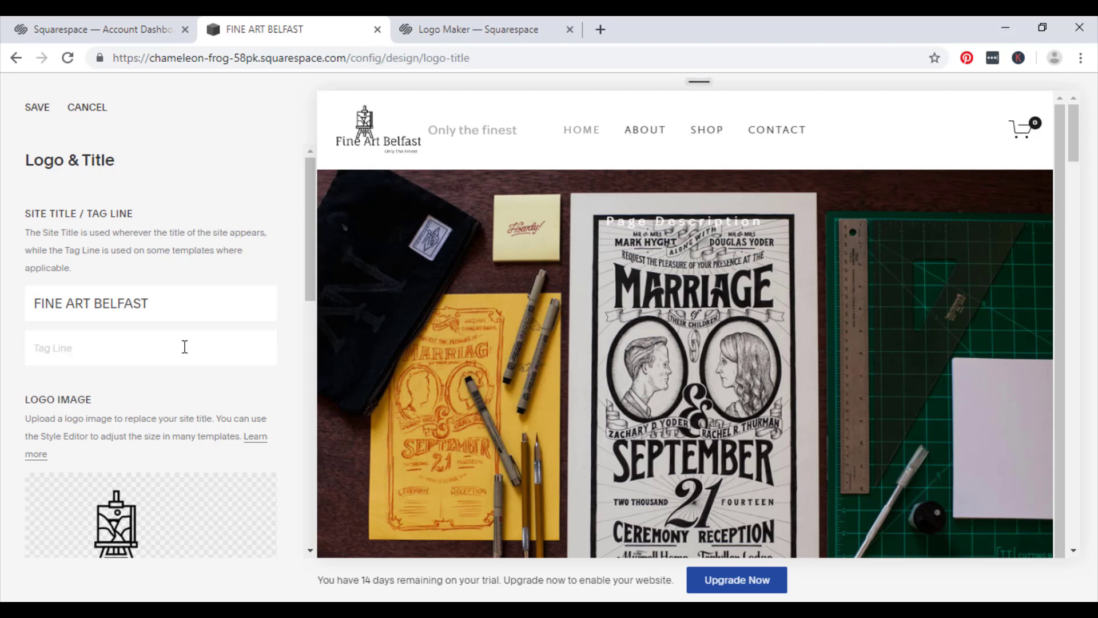
{"action": "left_click", "coordinate": [38, 110]}
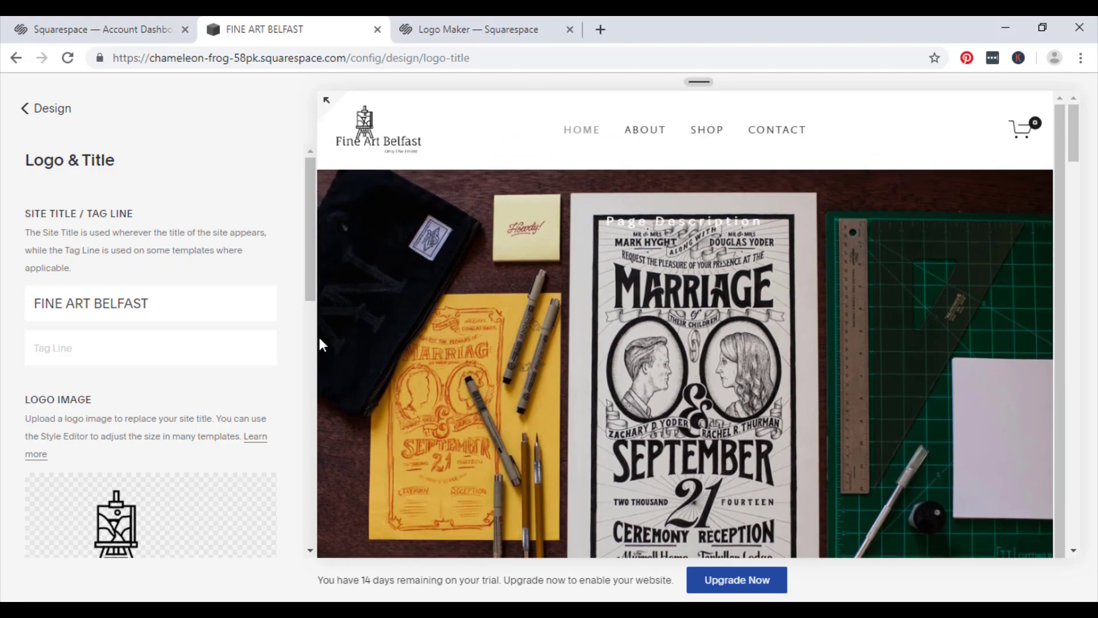
- Open the Site Styles from the Design settings and examine the general site and header options, such as maximum width and logo height
{"action": "left_click", "coordinate": [36, 108]}
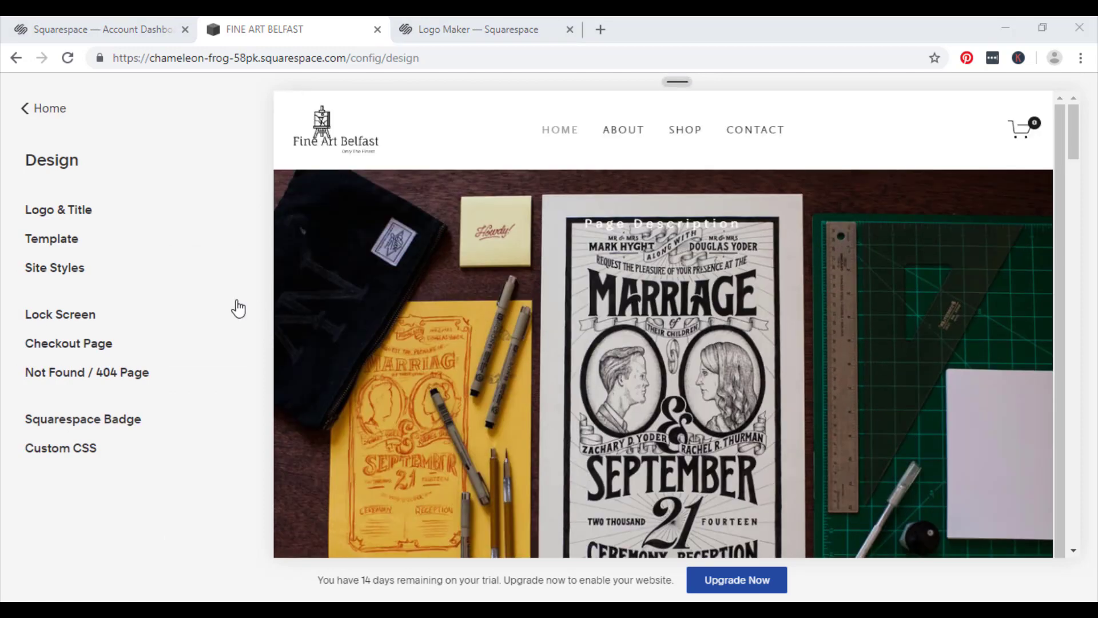
{"action": "left_click", "coordinate": [78, 275]}
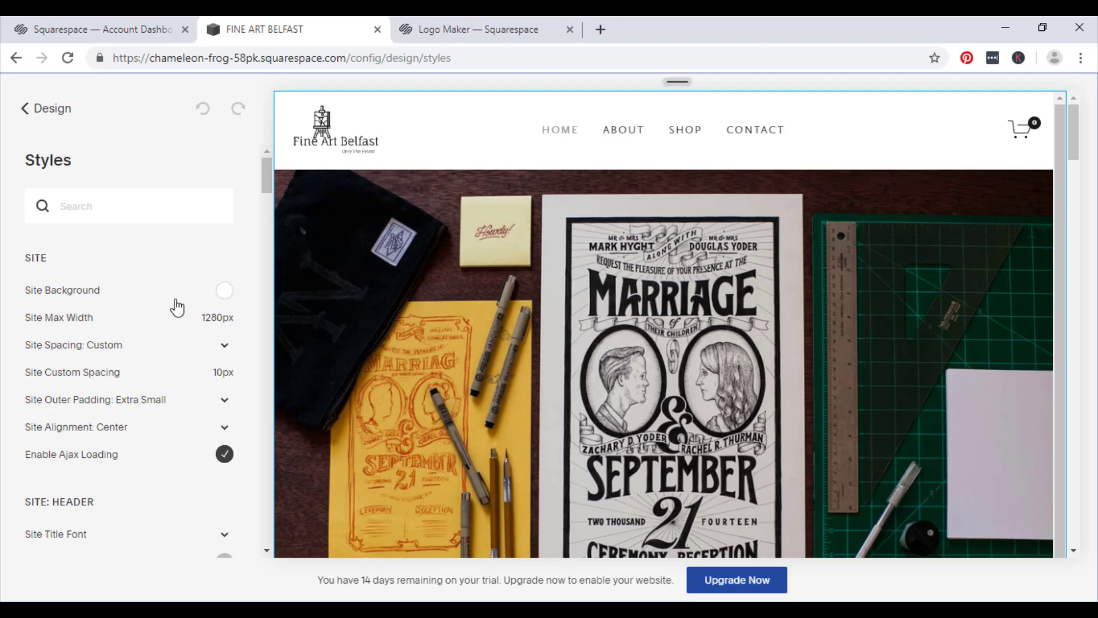
{"action": "mouse_move", "coordinate": [175, 315]}
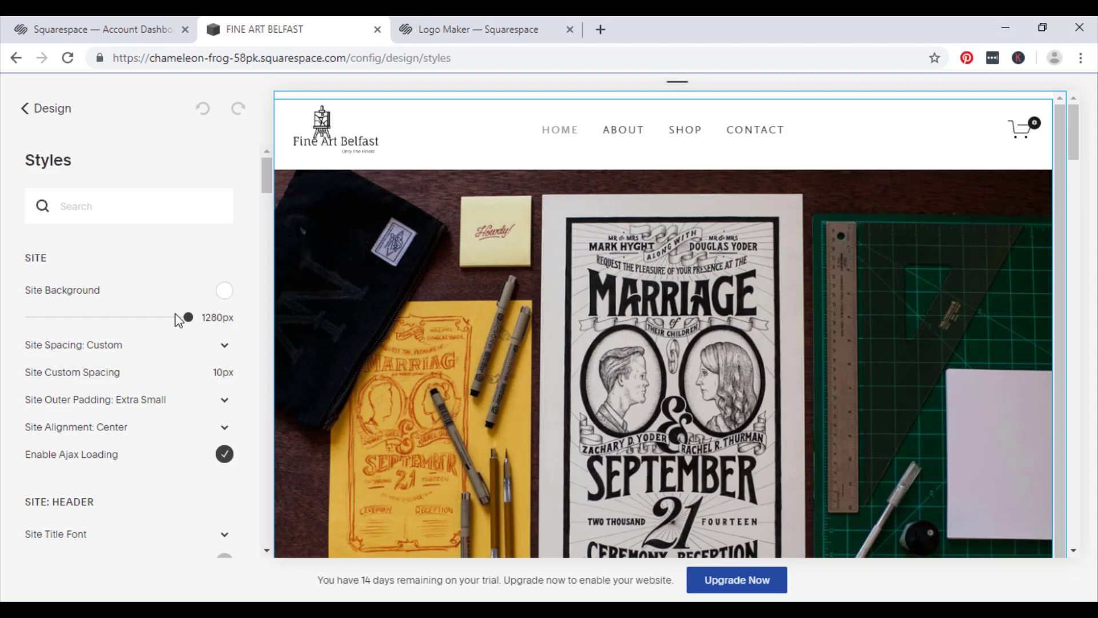
{"action": "scroll", "coordinate": [175, 313], "scroll_direction": "down", "scroll_amount": 1}
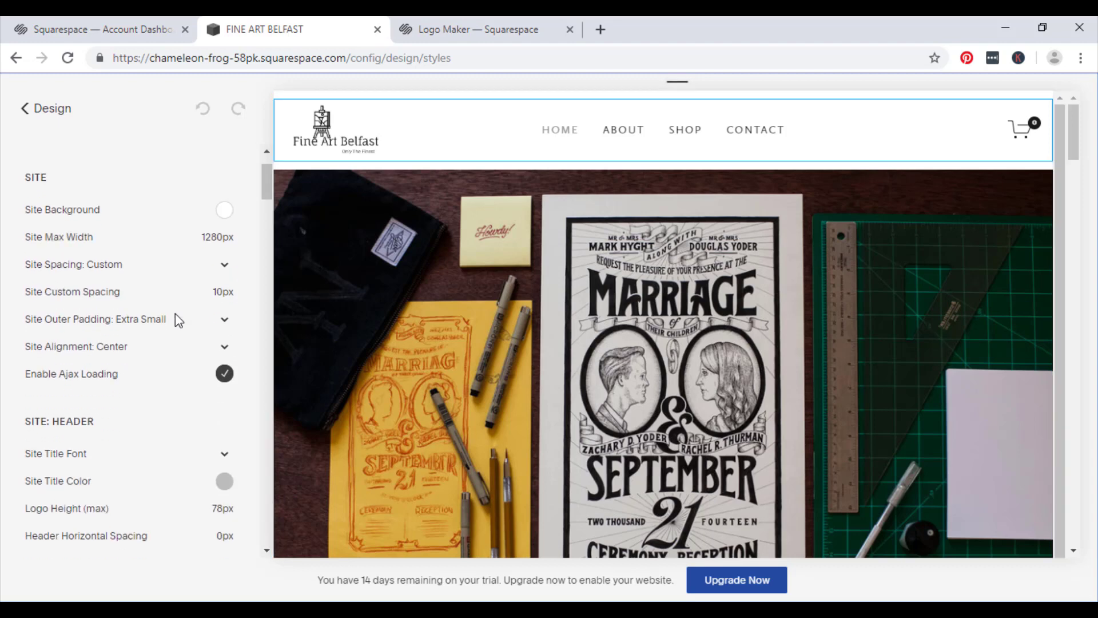
{"action": "mouse_move", "coordinate": [134, 232]}
{"action": "mouse_move", "coordinate": [170, 294]}
{"action": "scroll", "coordinate": [209, 350], "scroll_direction": "down", "scroll_amount": 2}
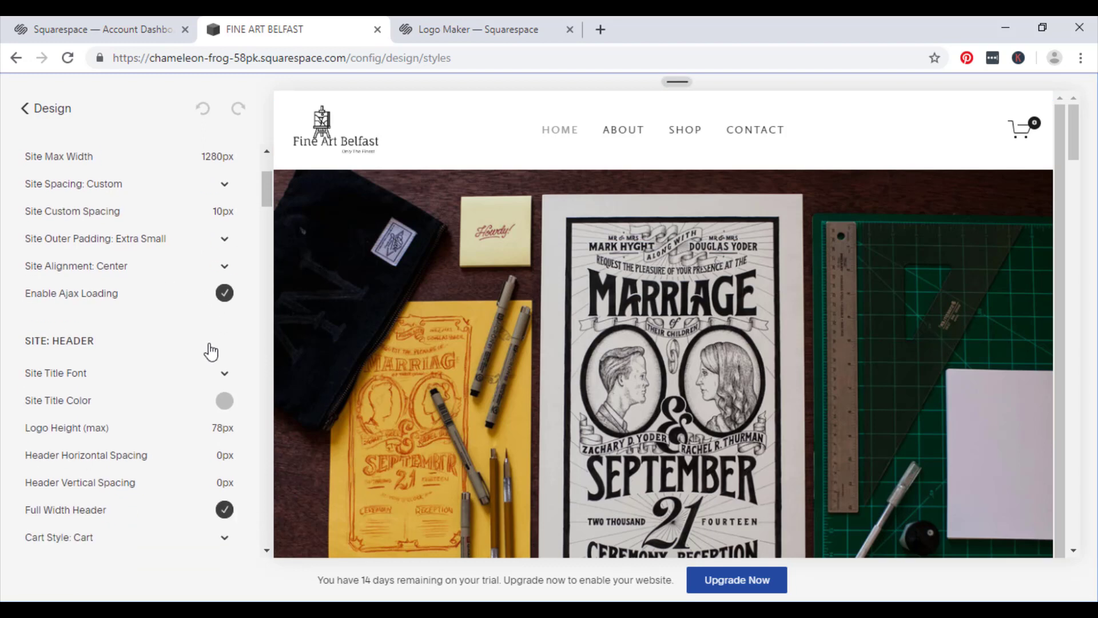
{"action": "scroll", "coordinate": [210, 351], "scroll_direction": "down", "scroll_amount": 2}
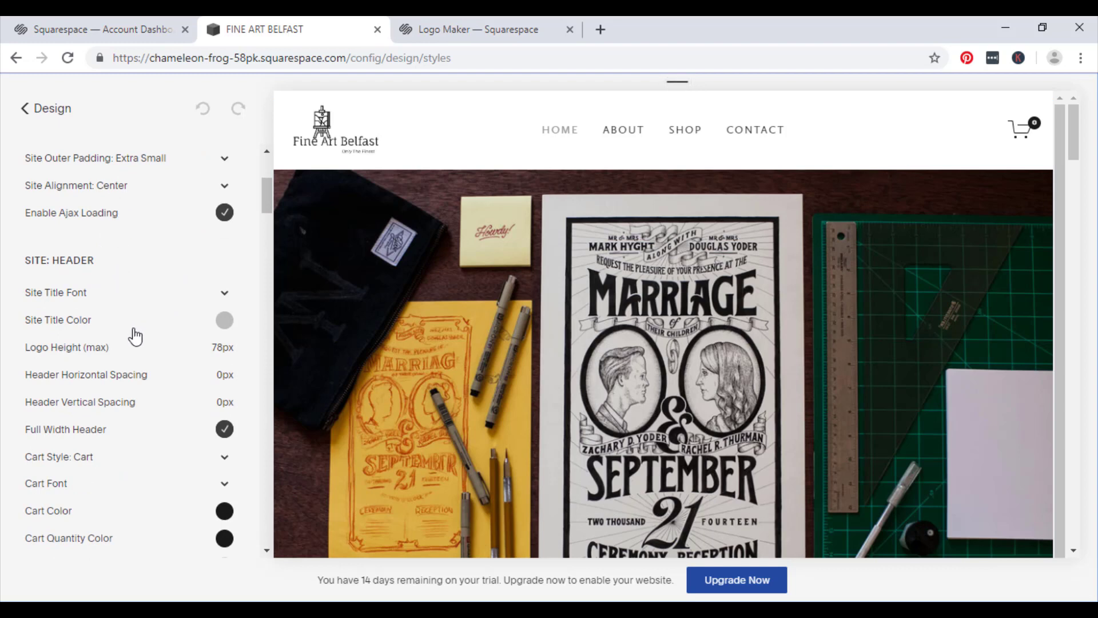
{"action": "mouse_move", "coordinate": [141, 351]}
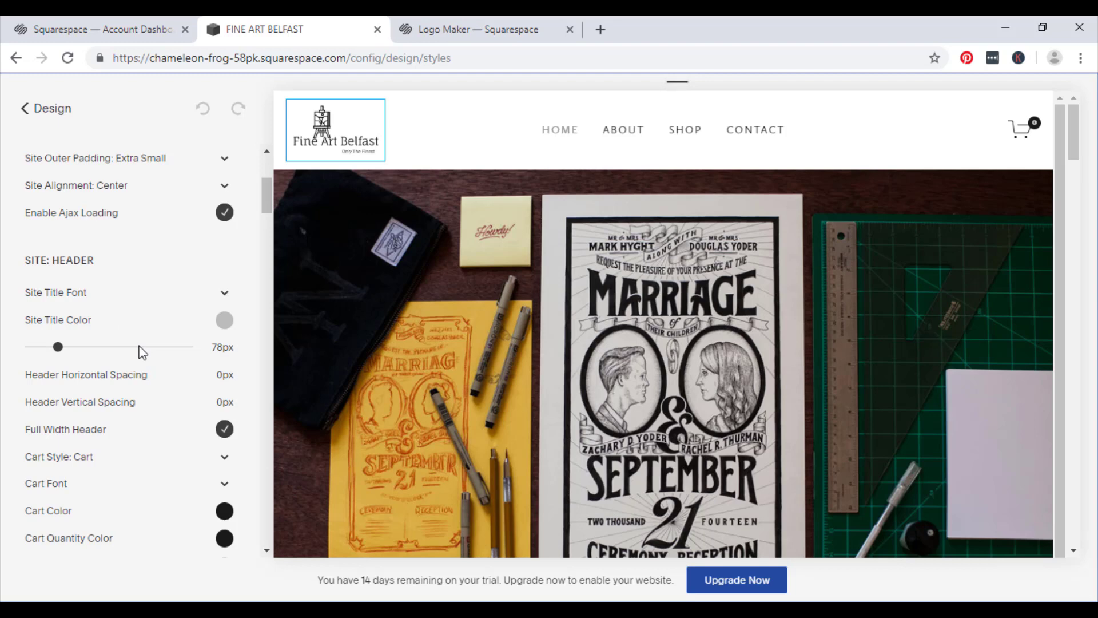
{"action": "mouse_move", "coordinate": [176, 408]}
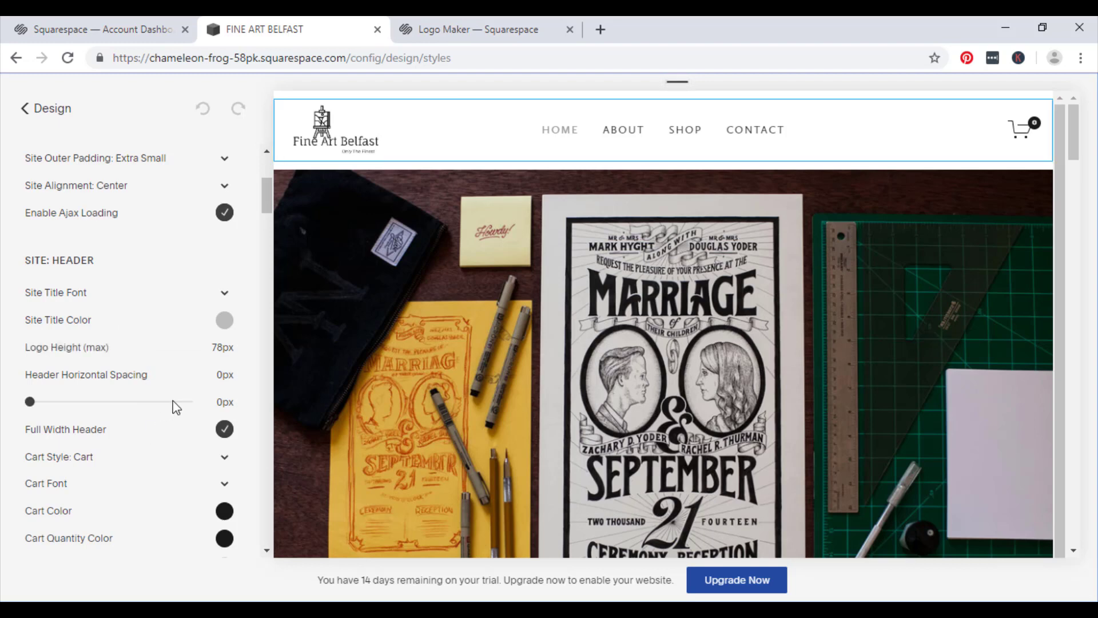
- Examine the style options for the cart, footer, header layout, navigation and typography
{"action": "scroll", "coordinate": [176, 407], "scroll_direction": "down", "scroll_amount": 6}
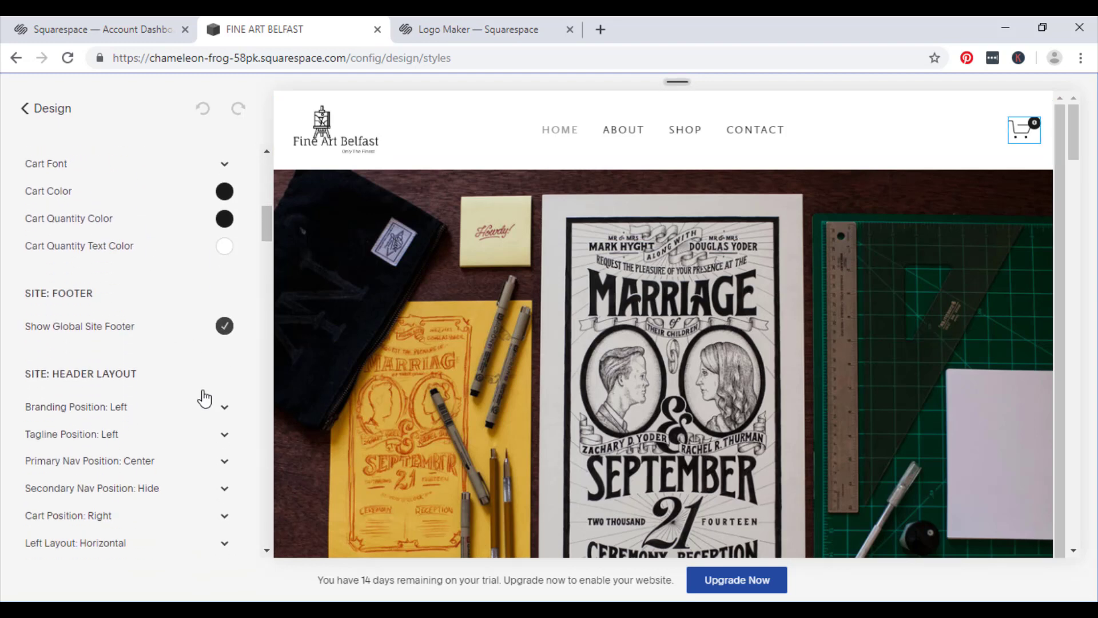
{"action": "scroll", "coordinate": [206, 387], "scroll_direction": "down", "scroll_amount": 3}
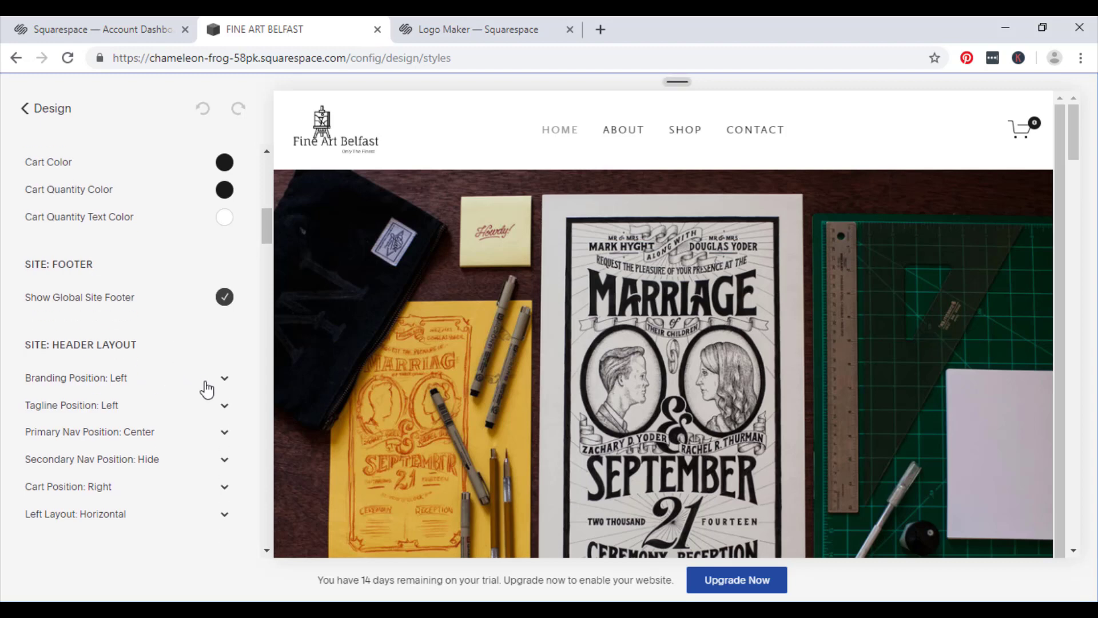
{"action": "scroll", "coordinate": [206, 387], "scroll_direction": "down", "scroll_amount": 3}
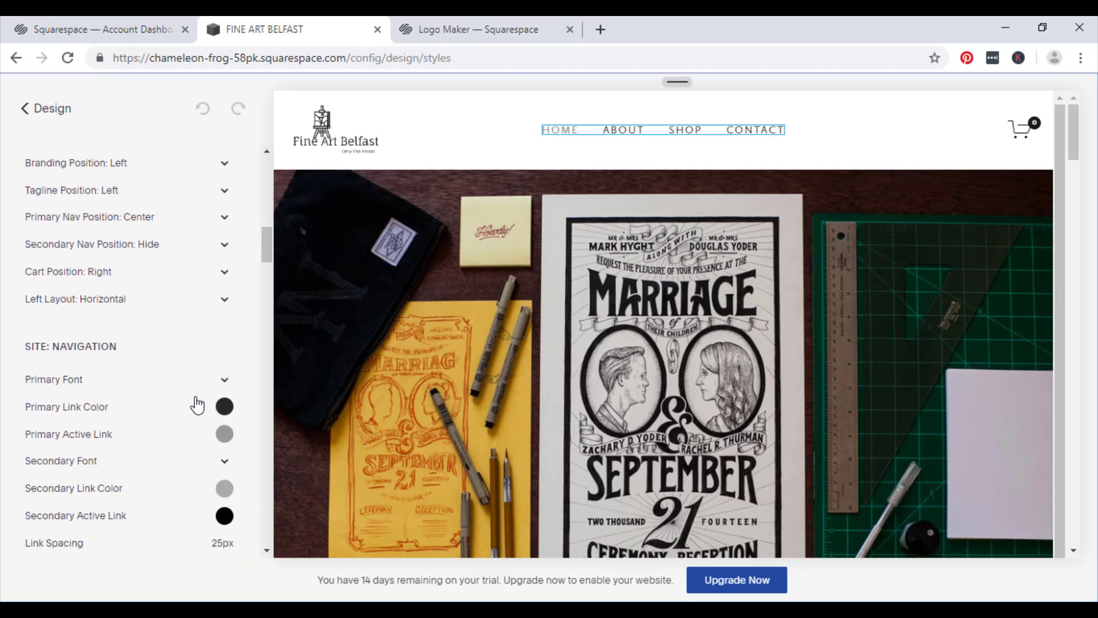
{"action": "scroll", "coordinate": [196, 404], "scroll_direction": "down", "scroll_amount": 3}
{"action": "scroll", "coordinate": [197, 404], "scroll_direction": "down", "scroll_amount": 3}
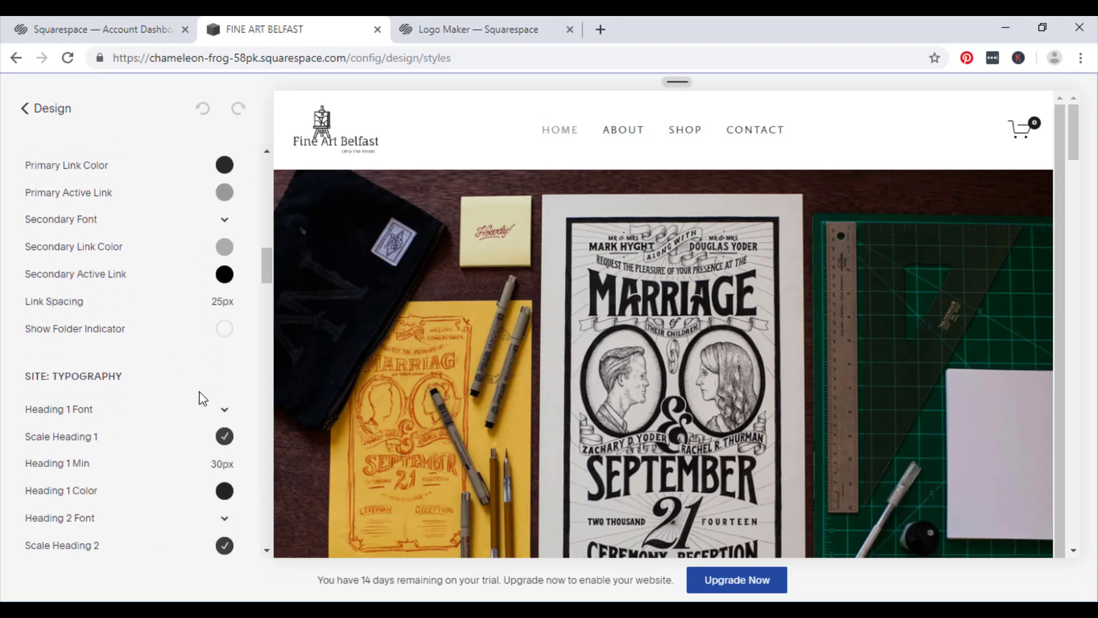
{"action": "scroll", "coordinate": [204, 397], "scroll_direction": "down", "scroll_amount": 2}
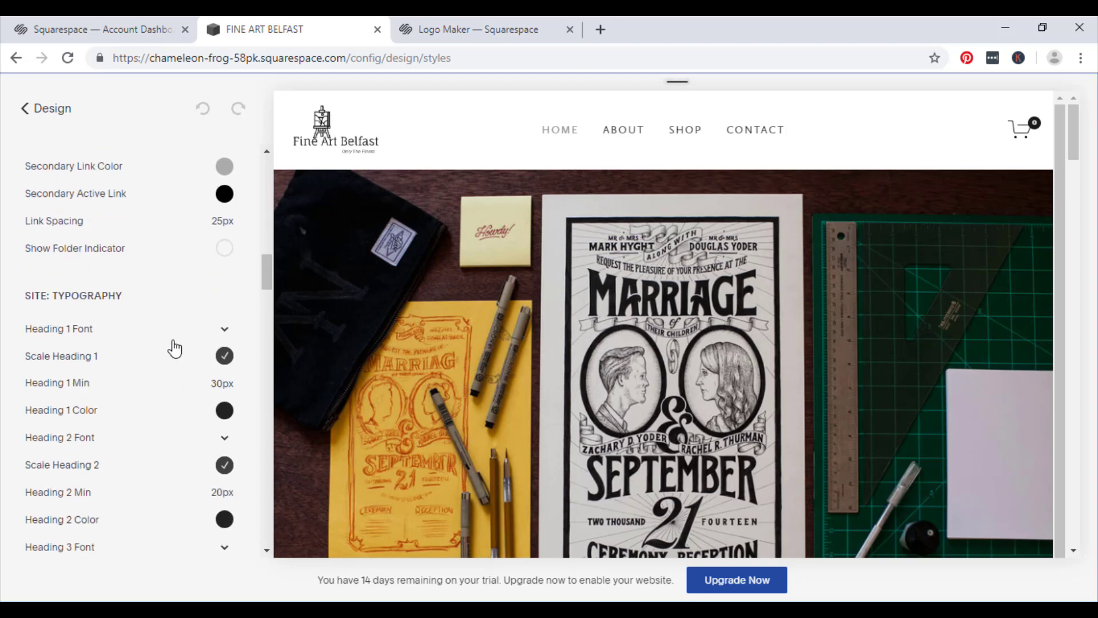
{"action": "scroll", "coordinate": [175, 348], "scroll_direction": "down", "scroll_amount": 5}
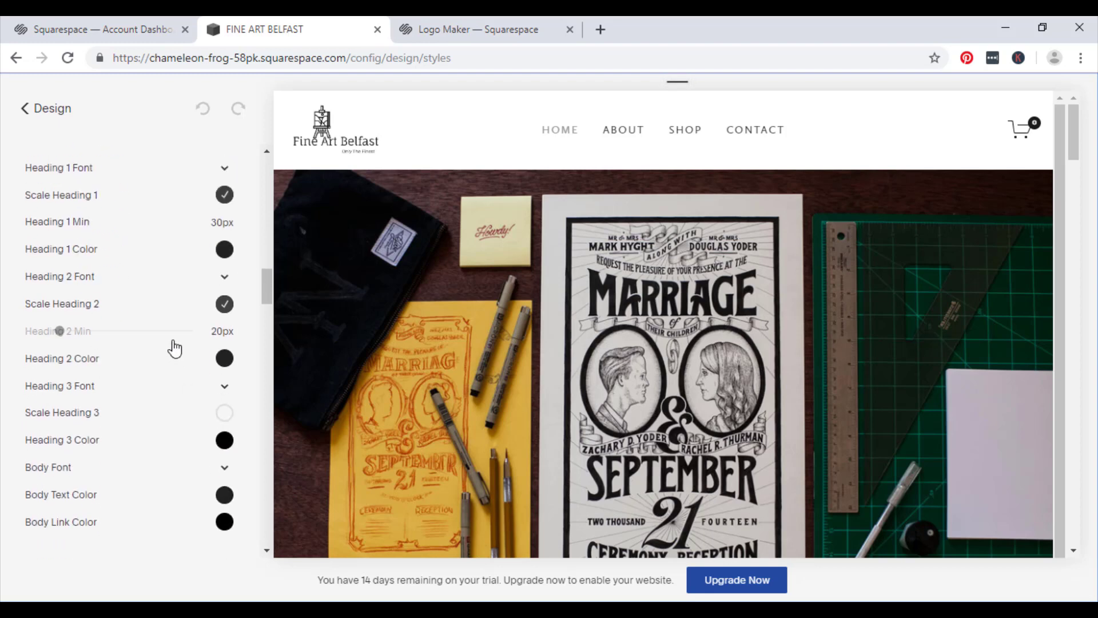
{"action": "scroll", "coordinate": [177, 347], "scroll_direction": "down", "scroll_amount": 2}
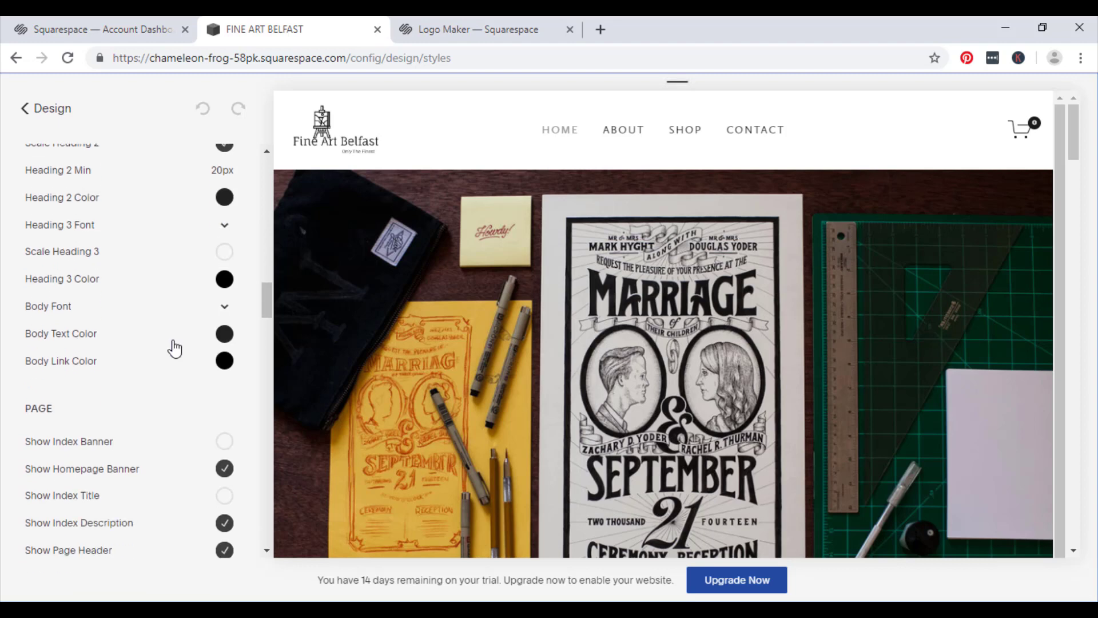
- Examine the style options for page elements, banner, banner text and index item images
{"action": "scroll", "coordinate": [153, 344], "scroll_direction": "down", "scroll_amount": 2}
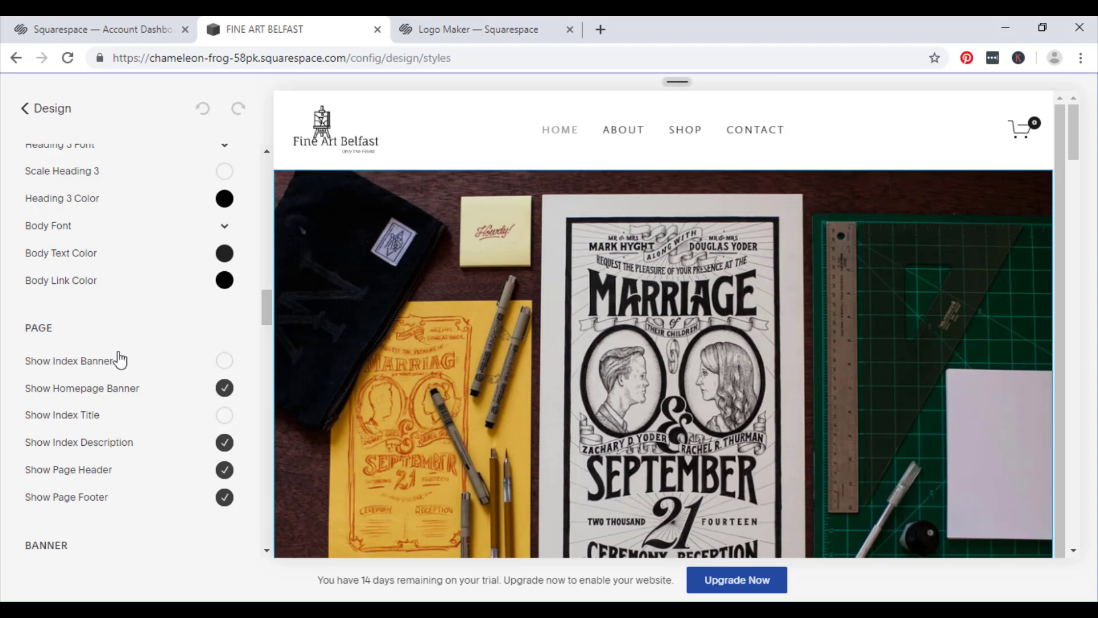
{"action": "scroll", "coordinate": [120, 360], "scroll_direction": "down", "scroll_amount": 4}
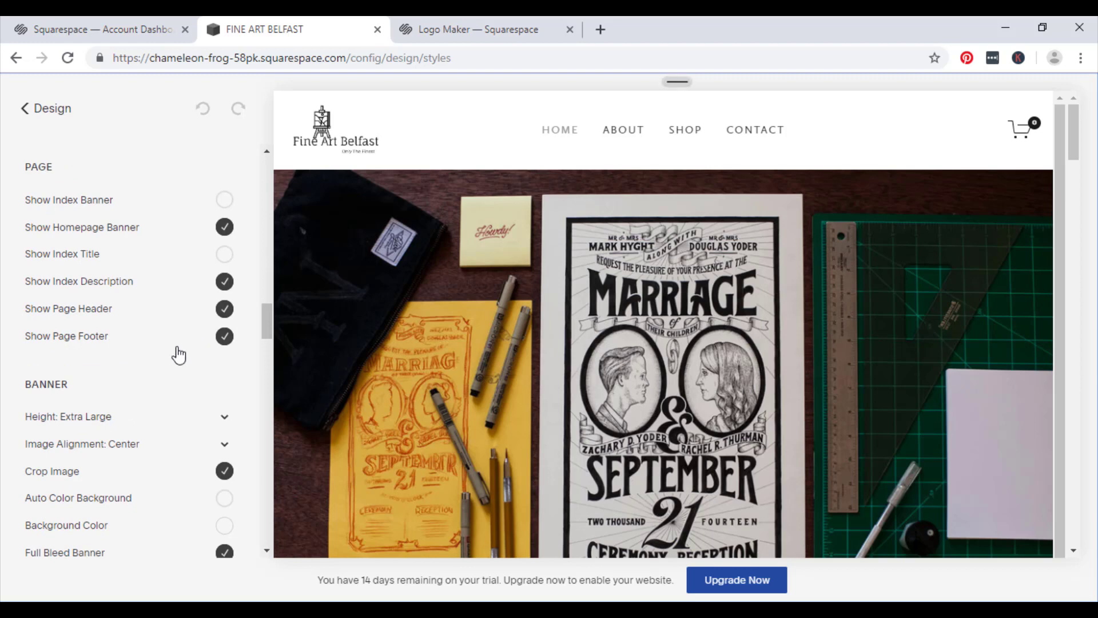
{"action": "scroll", "coordinate": [155, 420], "scroll_direction": "down", "scroll_amount": 2}
{"action": "scroll", "coordinate": [191, 406], "scroll_direction": "down", "scroll_amount": 6}
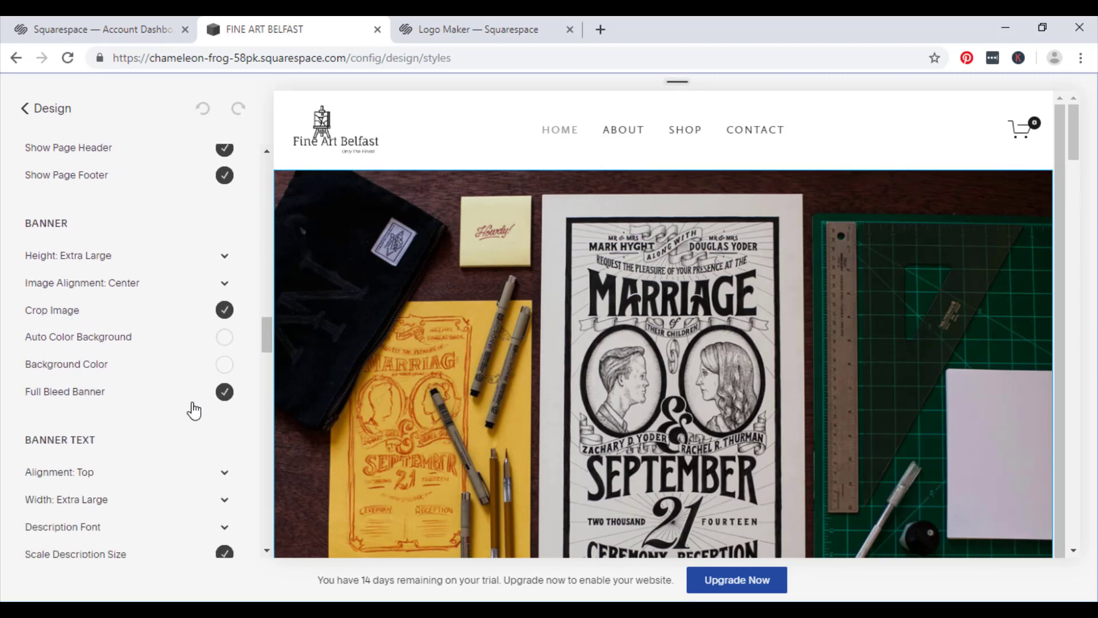
{"action": "scroll", "coordinate": [186, 400], "scroll_direction": "down", "scroll_amount": 2}
{"action": "scroll", "coordinate": [191, 395], "scroll_direction": "down", "scroll_amount": 9}
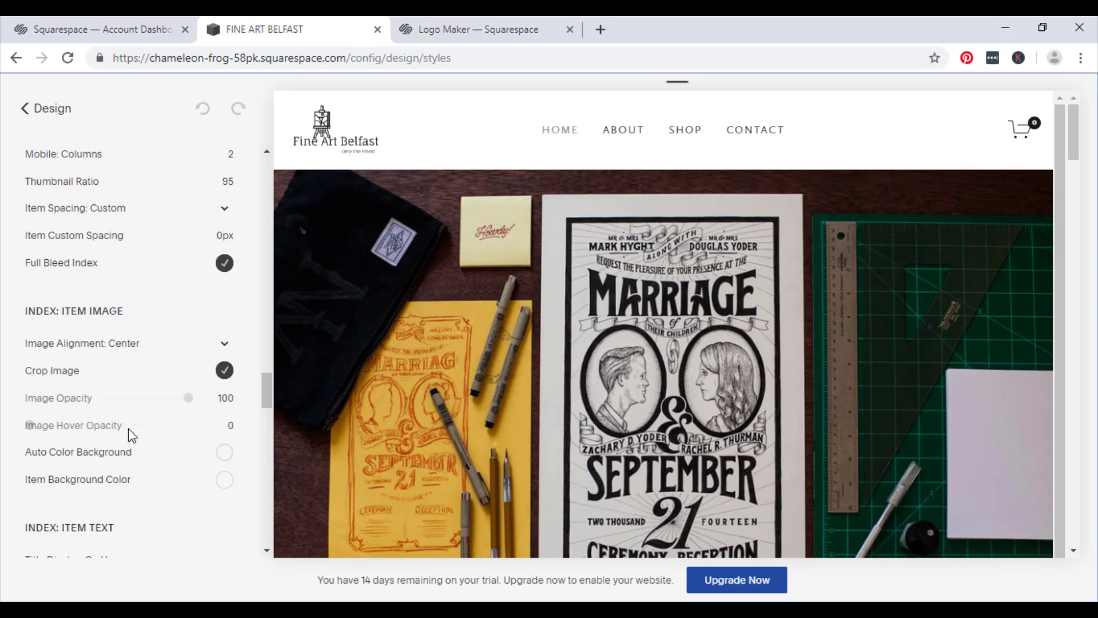
- Examine the remaining style options for index text, mobile bar, menu and cart, icons, product badges and small buttons, and return to Design
{"action": "scroll", "coordinate": [130, 433], "scroll_direction": "down", "scroll_amount": 3}
{"action": "scroll", "coordinate": [133, 429], "scroll_direction": "down", "scroll_amount": 7}
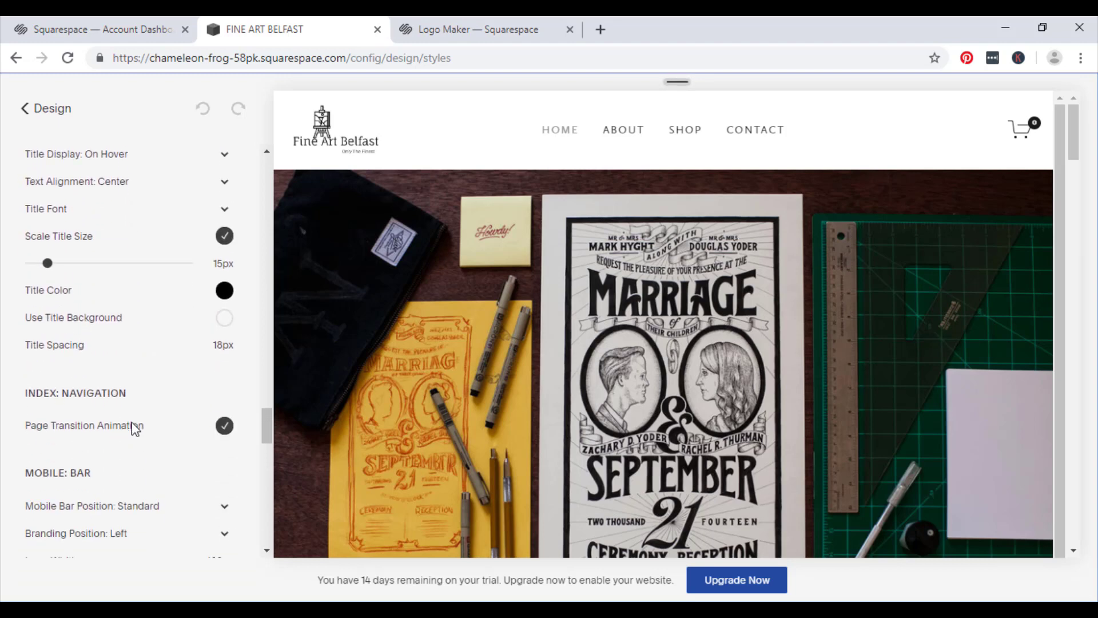
{"action": "scroll", "coordinate": [163, 363], "scroll_direction": "down", "scroll_amount": 3}
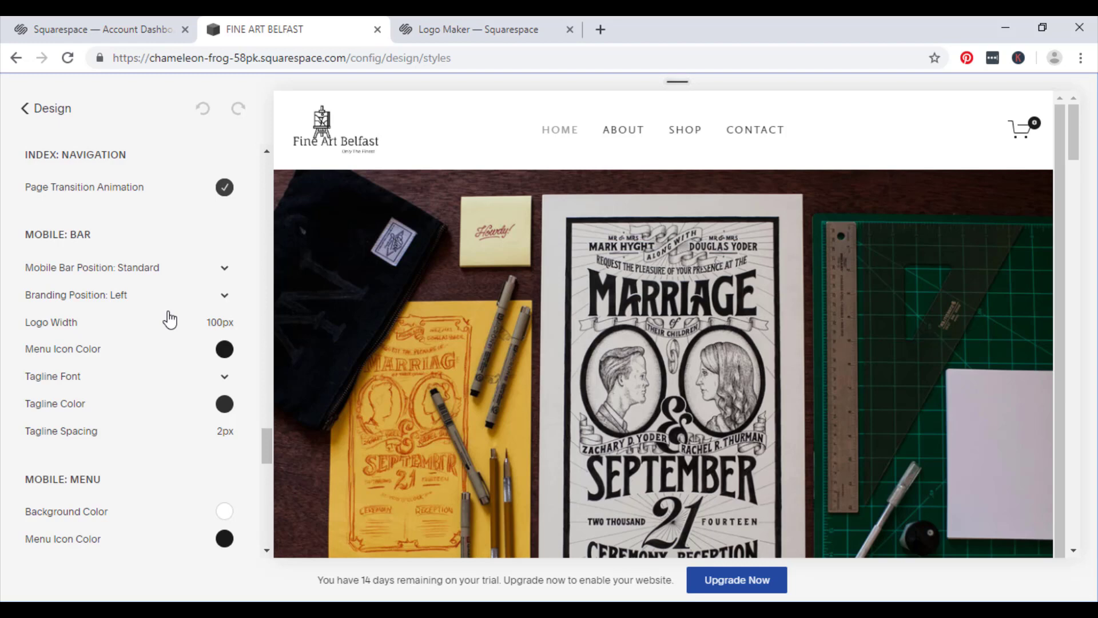
{"action": "scroll", "coordinate": [171, 351], "scroll_direction": "down", "scroll_amount": 5}
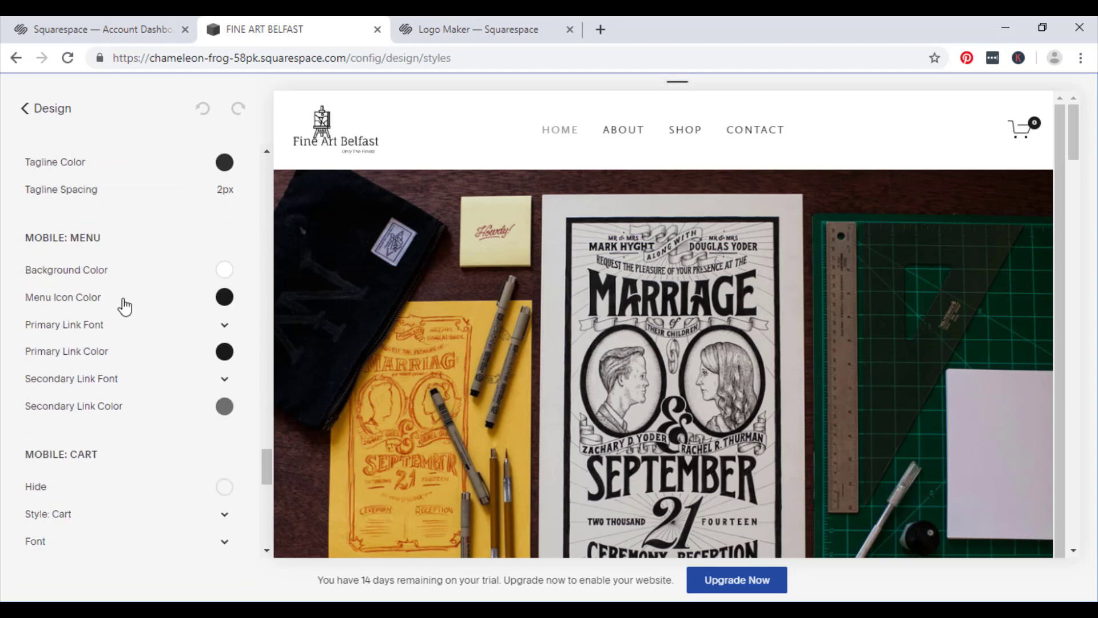
{"action": "scroll", "coordinate": [114, 343], "scroll_direction": "down", "scroll_amount": 7}
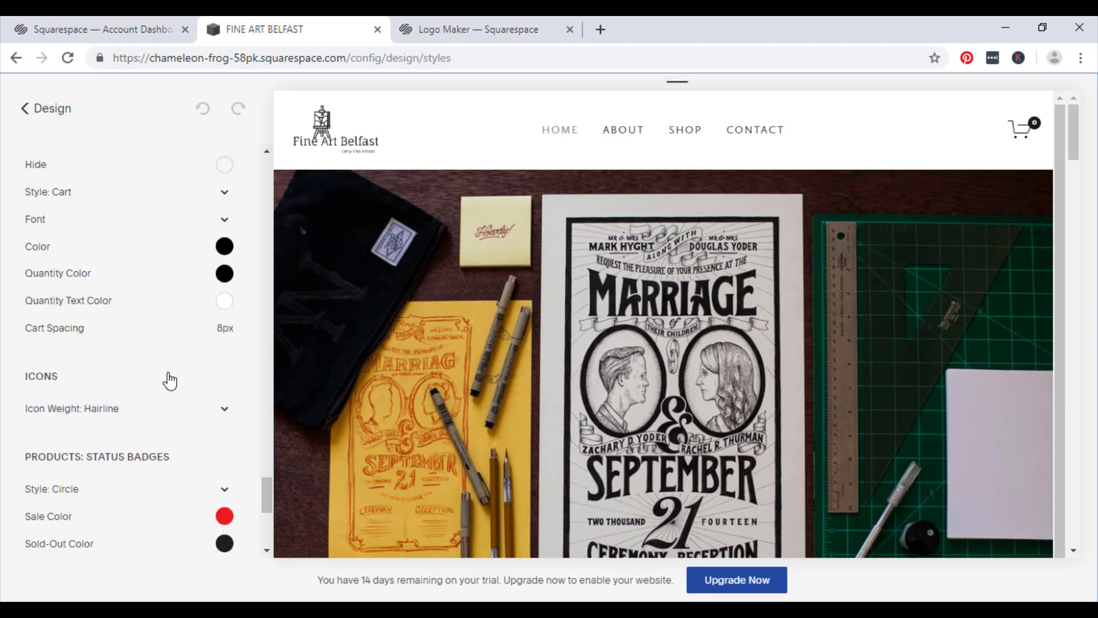
{"action": "scroll", "coordinate": [147, 417], "scroll_direction": "down", "scroll_amount": 8}
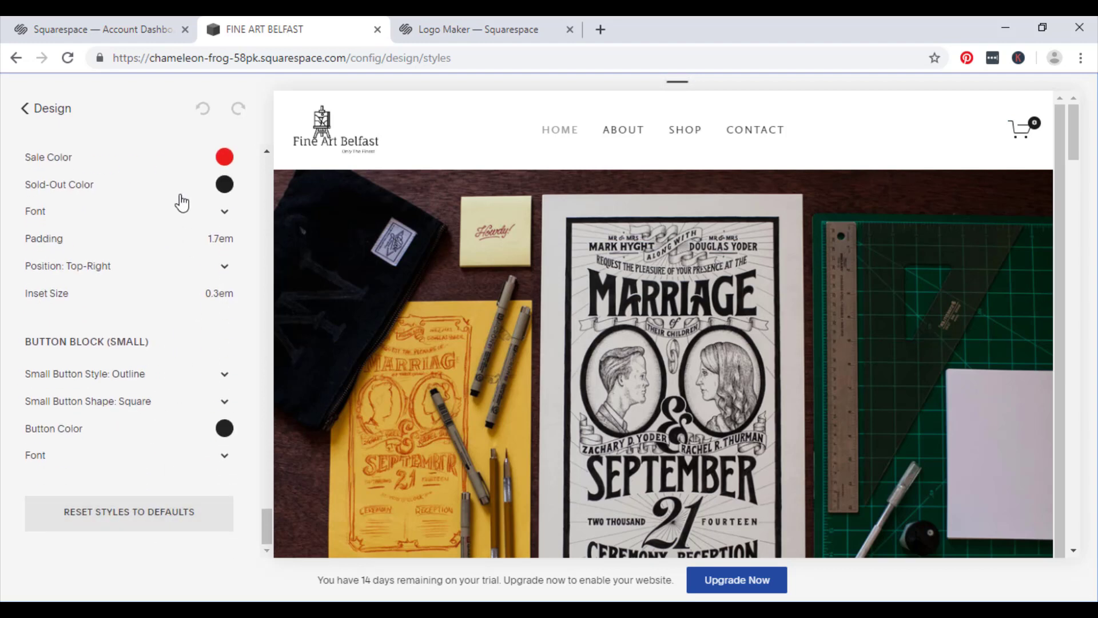
{"action": "scroll", "coordinate": [182, 202], "scroll_direction": "up", "scroll_amount": 10}
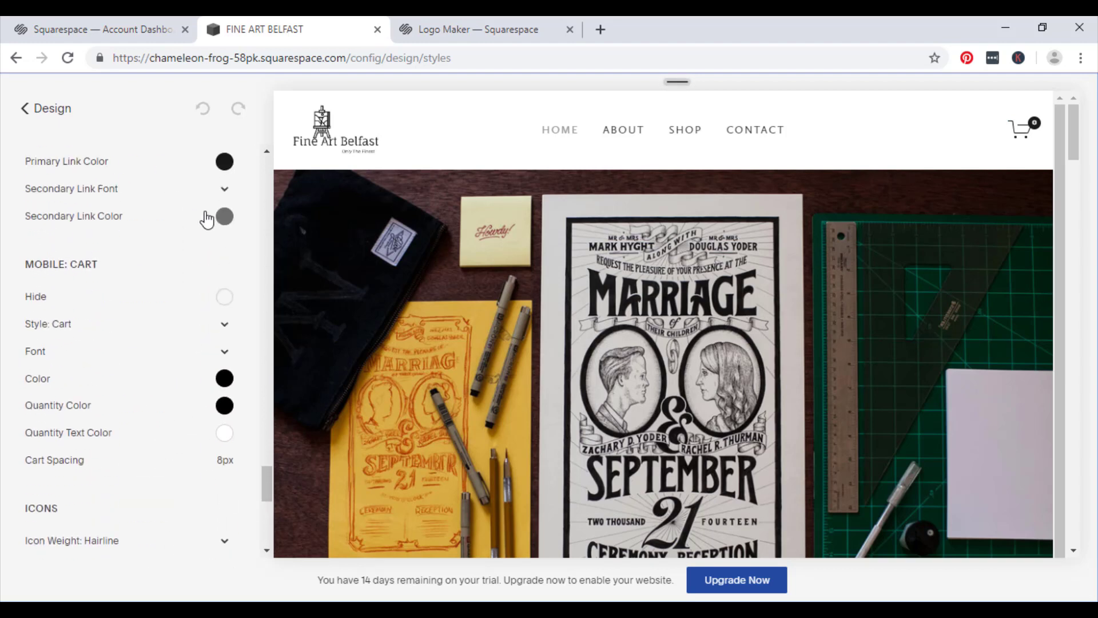
{"action": "scroll", "coordinate": [207, 219], "scroll_direction": "up", "scroll_amount": 2}
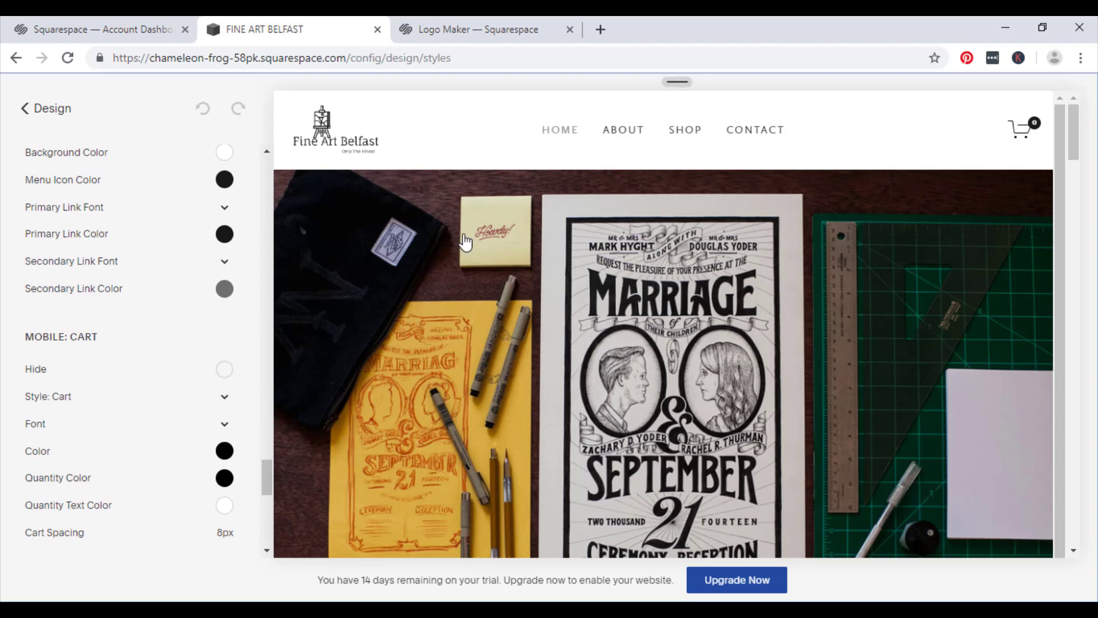
{"action": "left_click", "coordinate": [22, 111]}
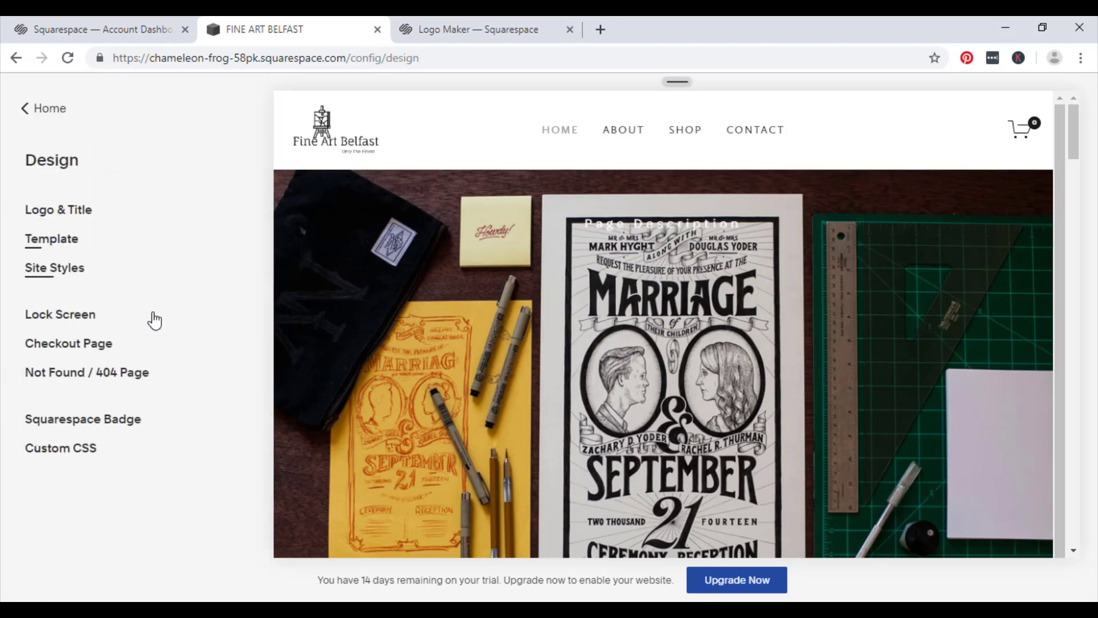
- Examine the Lock Screen settings, including its layout, branding, media and style options, and return to Design
{"action": "left_click", "coordinate": [89, 320]}
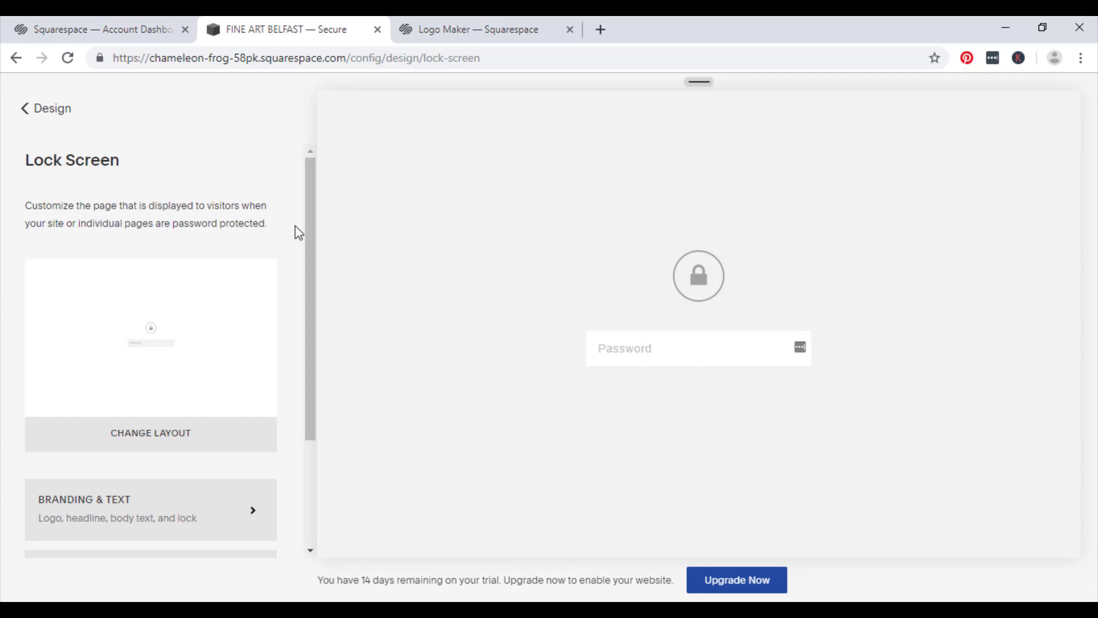
{"action": "scroll", "coordinate": [297, 404], "scroll_direction": "down", "scroll_amount": 3}
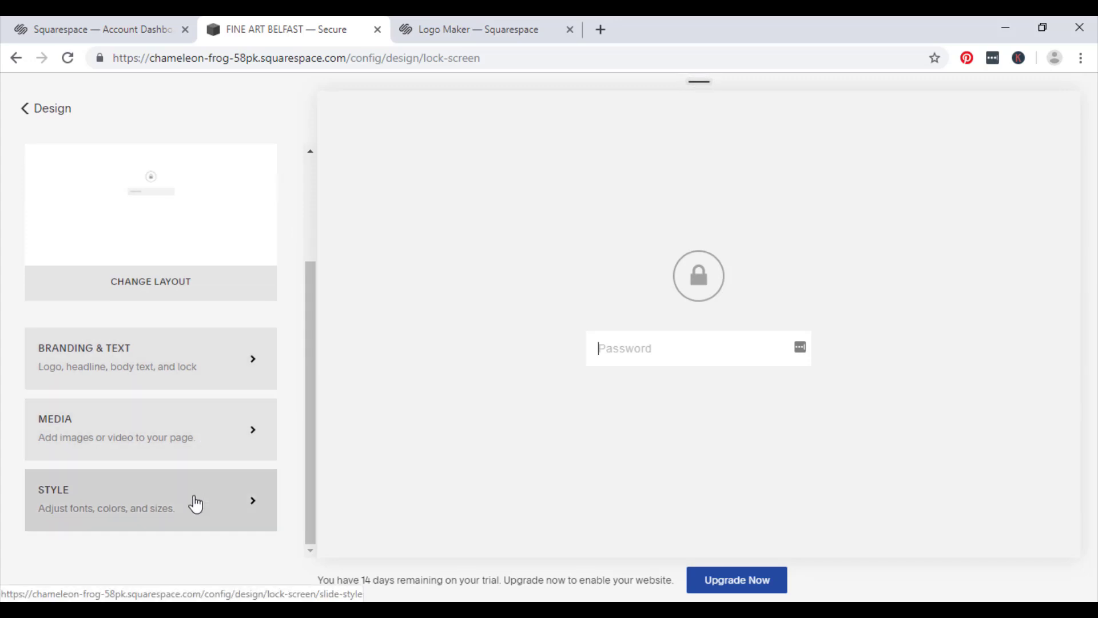
{"action": "scroll", "coordinate": [200, 489], "scroll_direction": "up", "scroll_amount": 3}
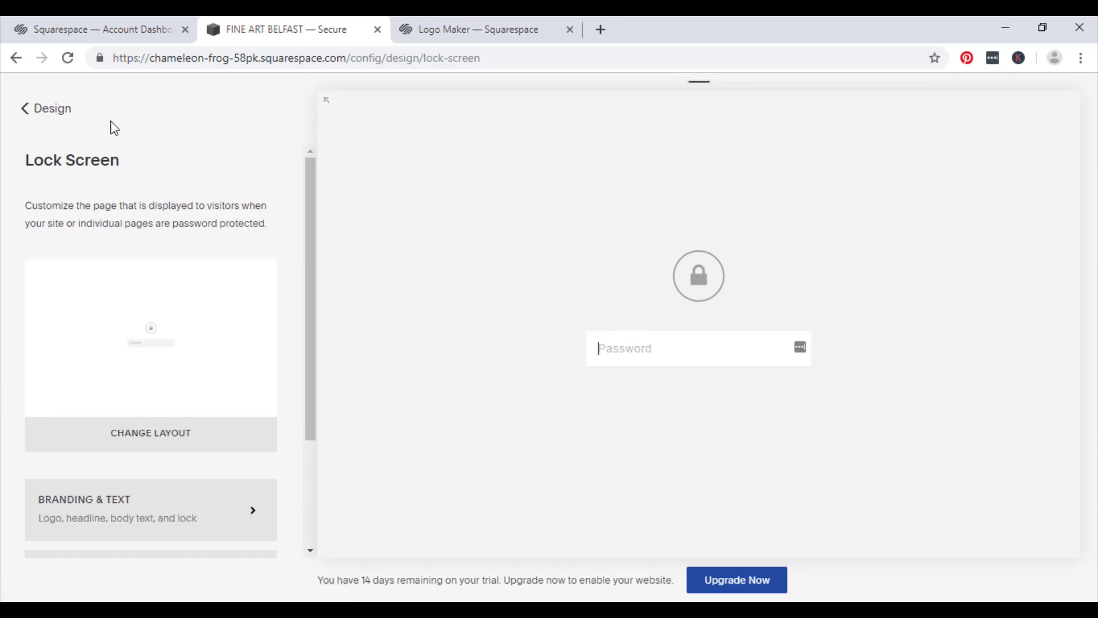
{"action": "left_click", "coordinate": [30, 118]}
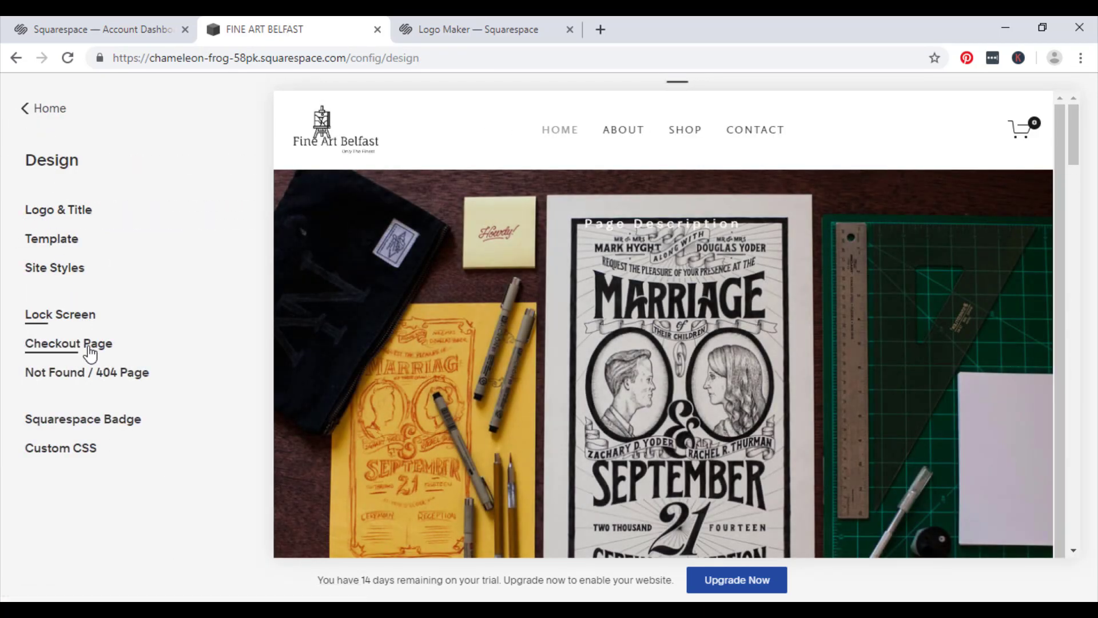
- In the Checkout Page styles, show the site logo and set the header color to hsla(0, 3%, 58%, 0)
{"action": "left_click", "coordinate": [68, 343]}
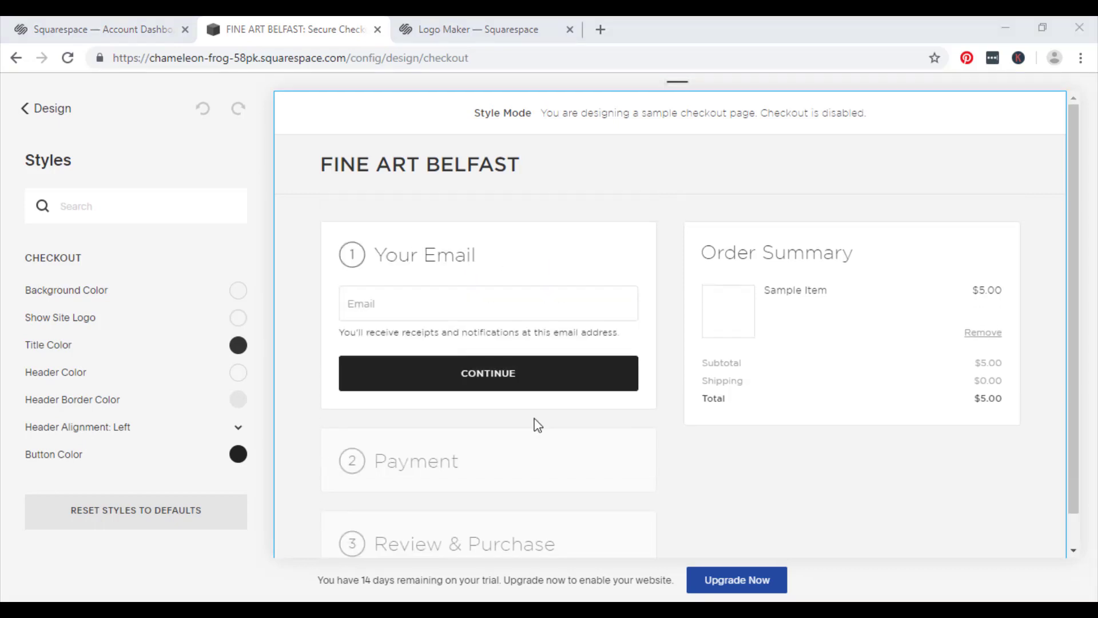
{"action": "left_click", "coordinate": [238, 321]}
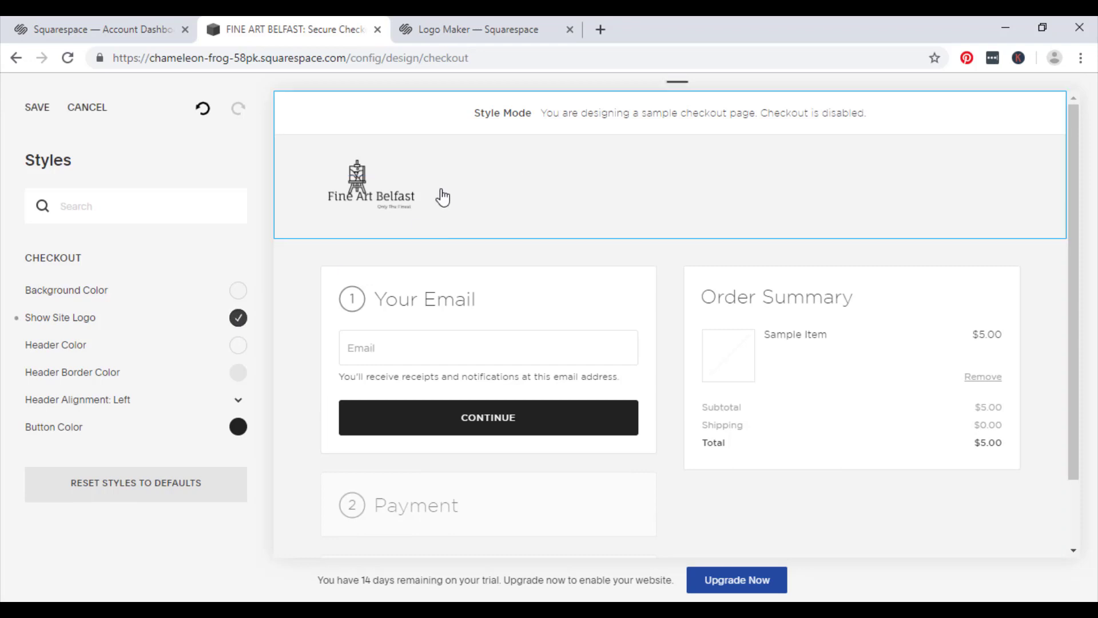
{"action": "left_click", "coordinate": [239, 348]}
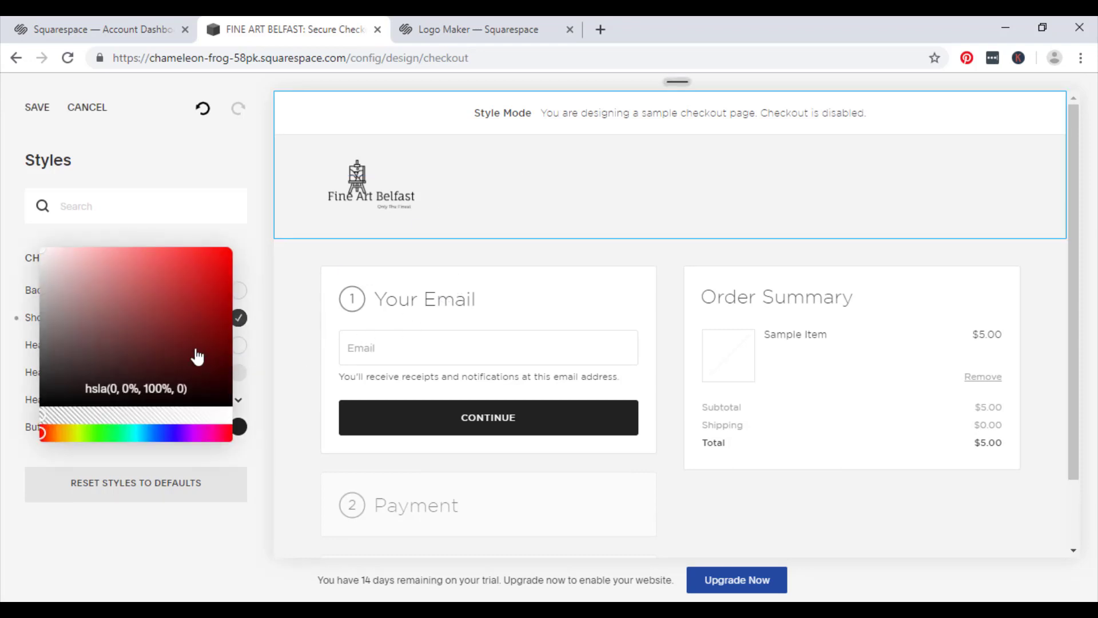
{"action": "mouse_move", "coordinate": [120, 330]}
{"action": "left_mouse_down"}
{"action": "mouse_move", "coordinate": [81, 338]}
{"action": "mouse_move", "coordinate": [47, 311]}
{"action": "left_mouse_up"}
{"action": "left_click", "coordinate": [48, 321]}
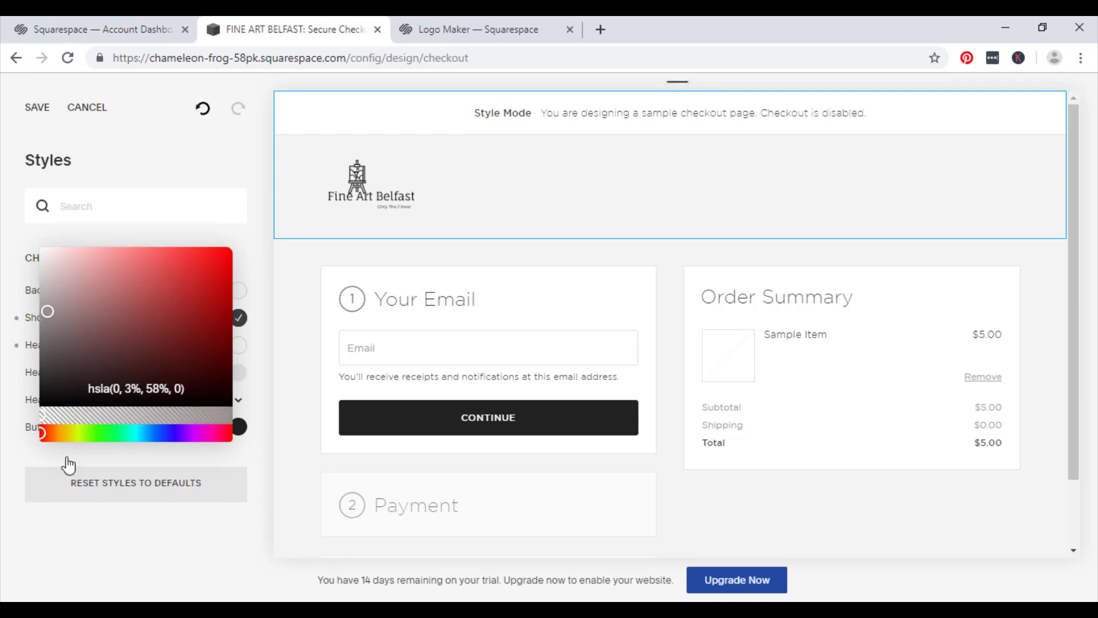
{"action": "left_click", "coordinate": [178, 517]}
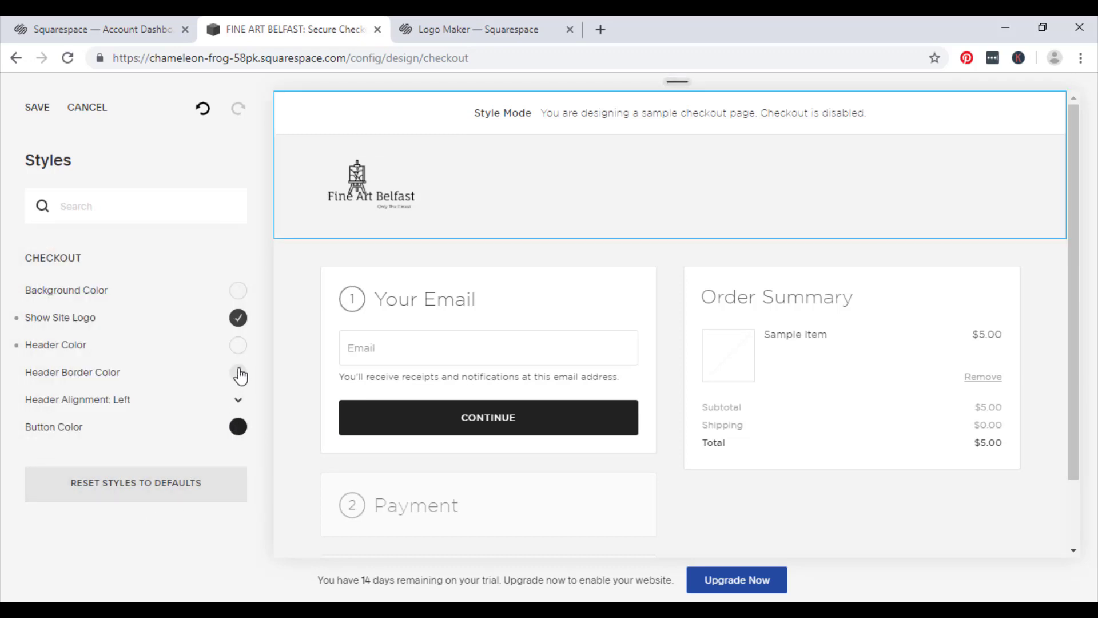
- Try the Center header alignment on the checkout page and set it back to Left
{"action": "left_click", "coordinate": [239, 403]}
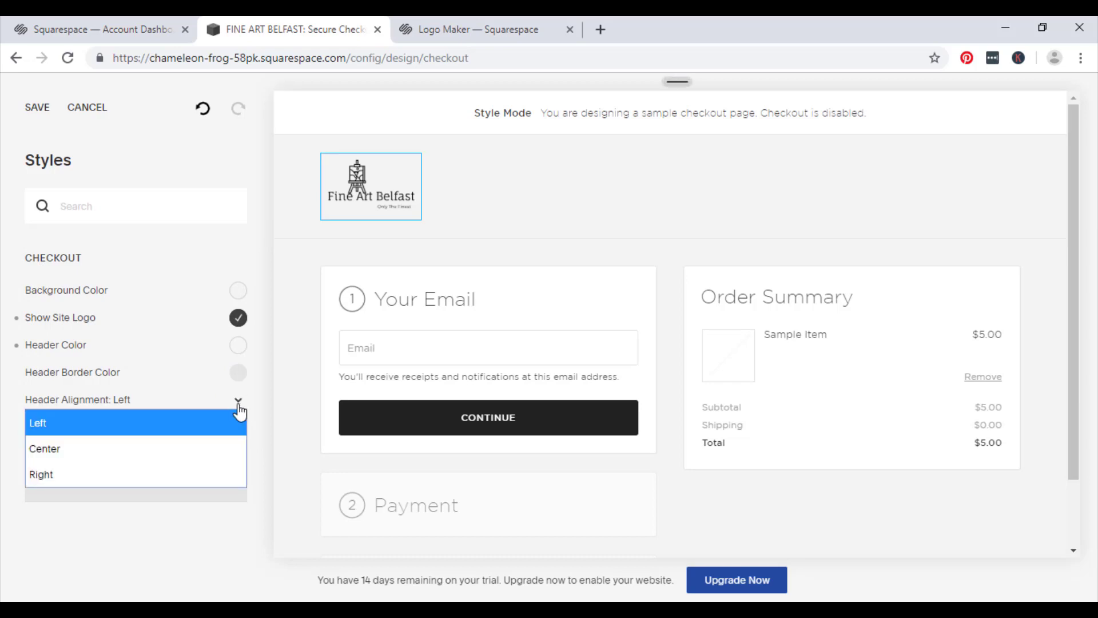
{"action": "left_click", "coordinate": [188, 457]}
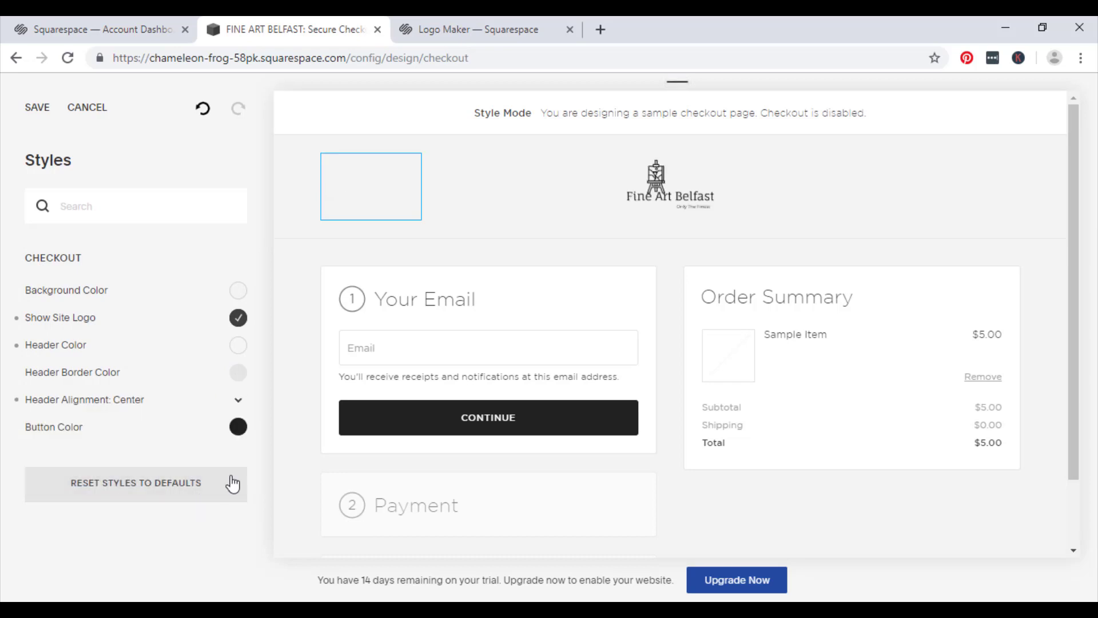
{"action": "left_click", "coordinate": [243, 407]}
{"action": "left_click", "coordinate": [182, 431]}
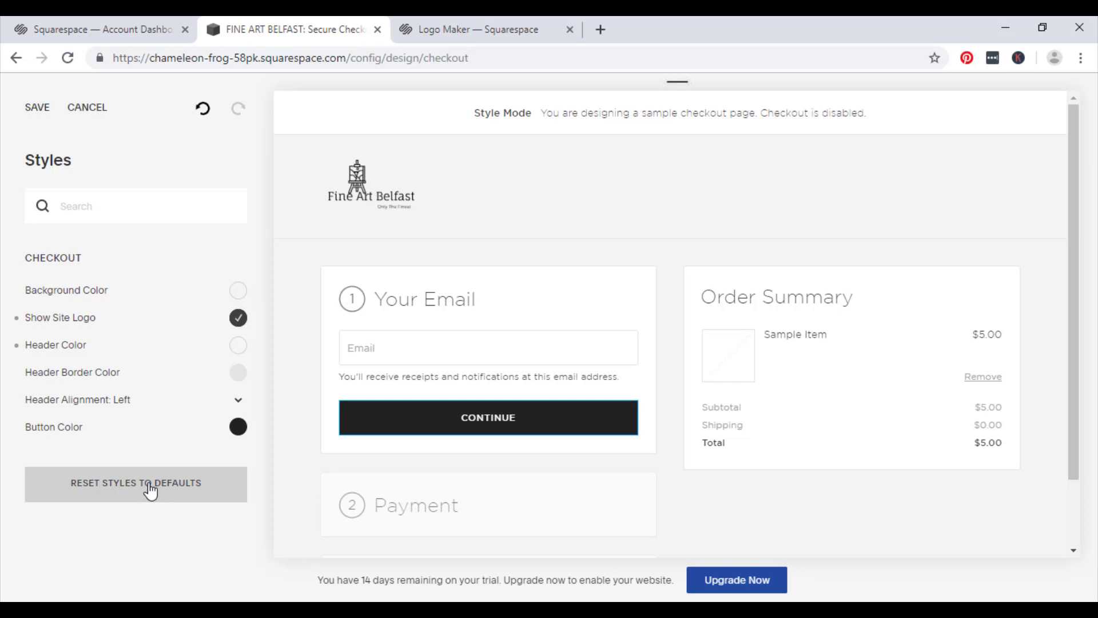
- Save the checkout page styles and open the Not Found / 404 Page settings to review the default error page
{"action": "left_click", "coordinate": [39, 113]}
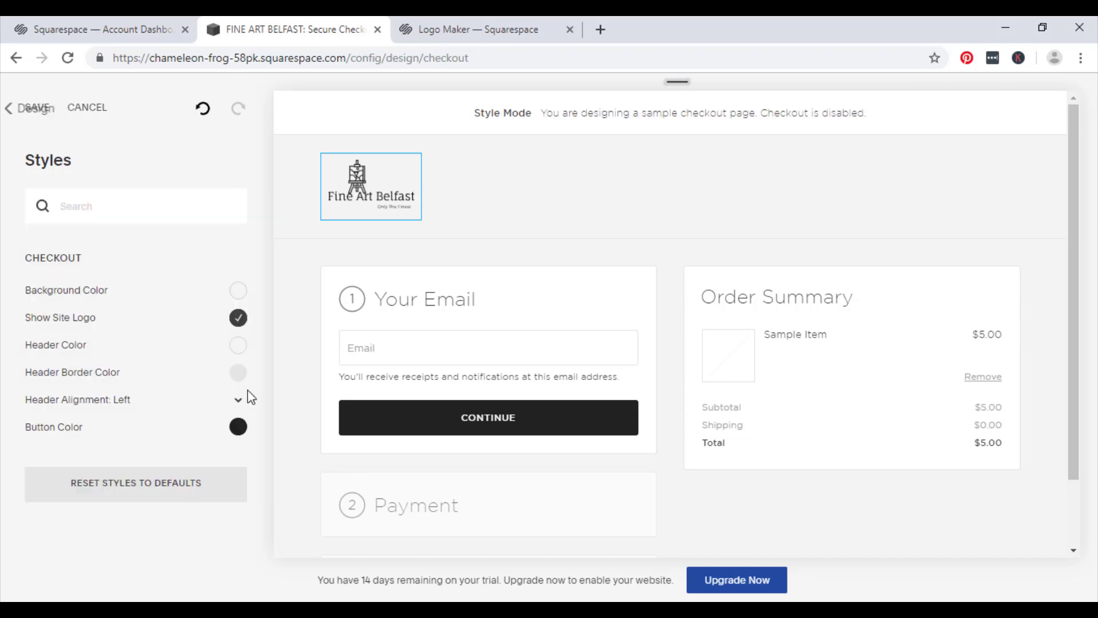
{"action": "left_click", "coordinate": [44, 111]}
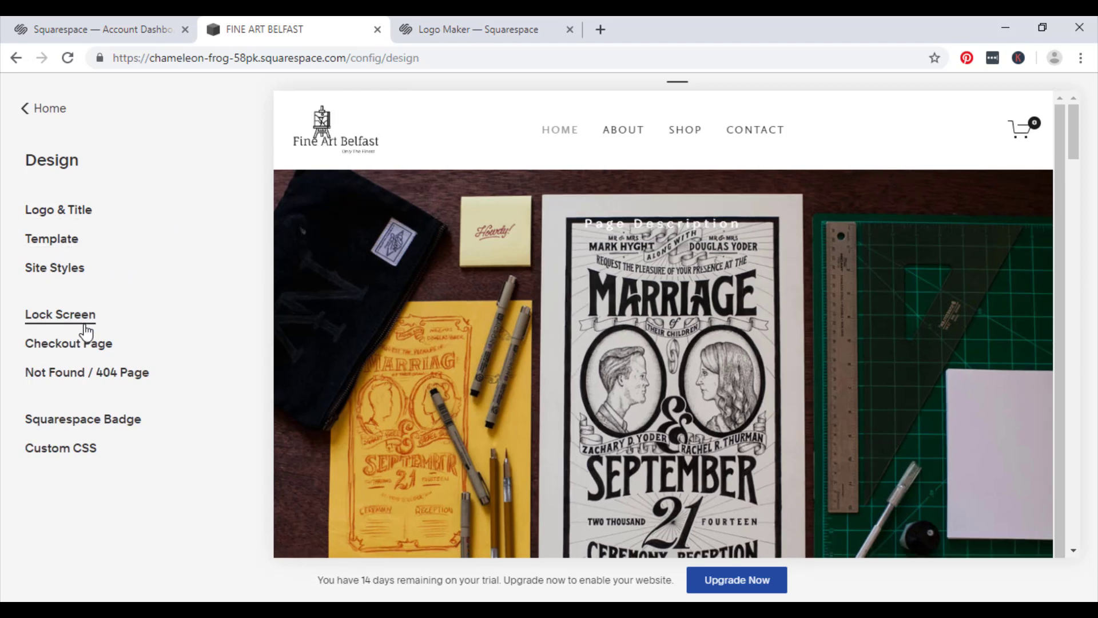
{"action": "left_click", "coordinate": [87, 374]}
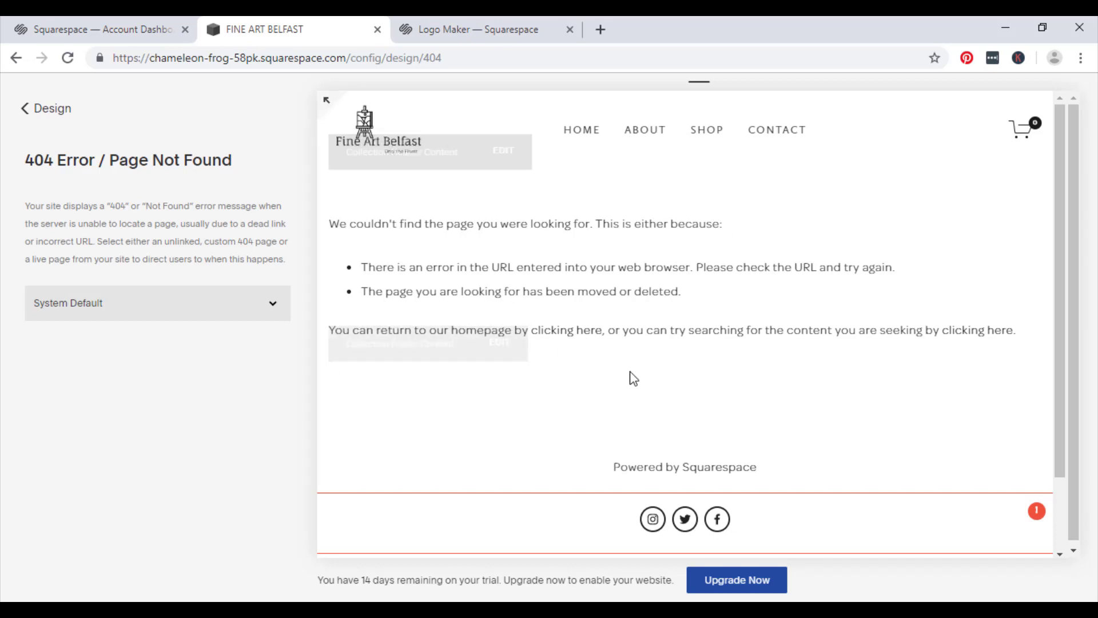
{"action": "scroll", "coordinate": [832, 346], "scroll_direction": "down", "scroll_amount": 2}
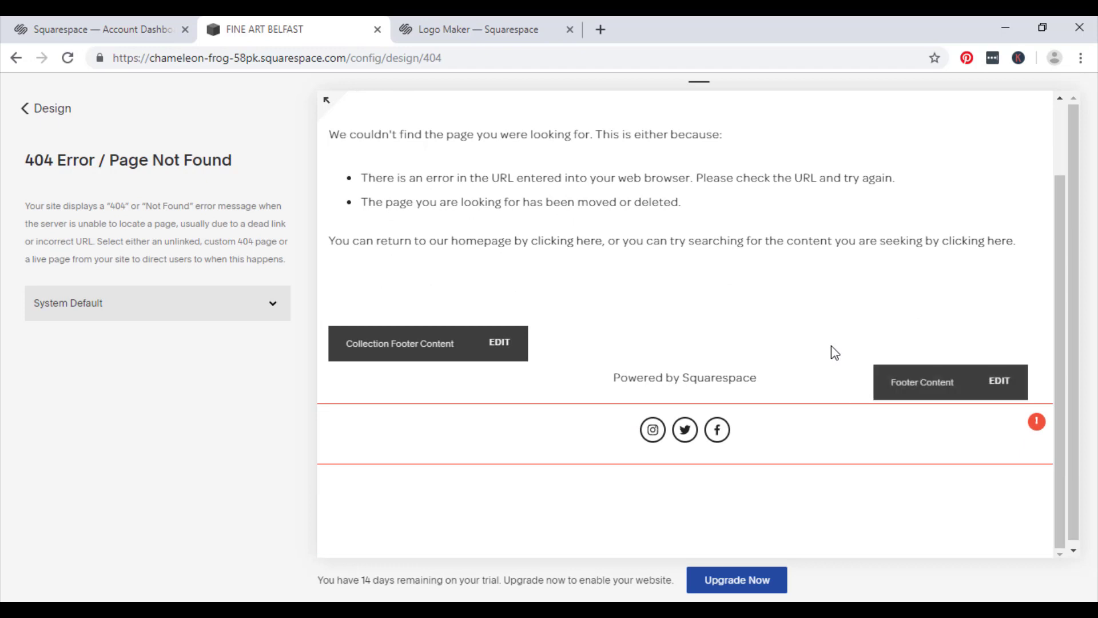
{"action": "scroll", "coordinate": [831, 346], "scroll_direction": "up", "scroll_amount": 2}
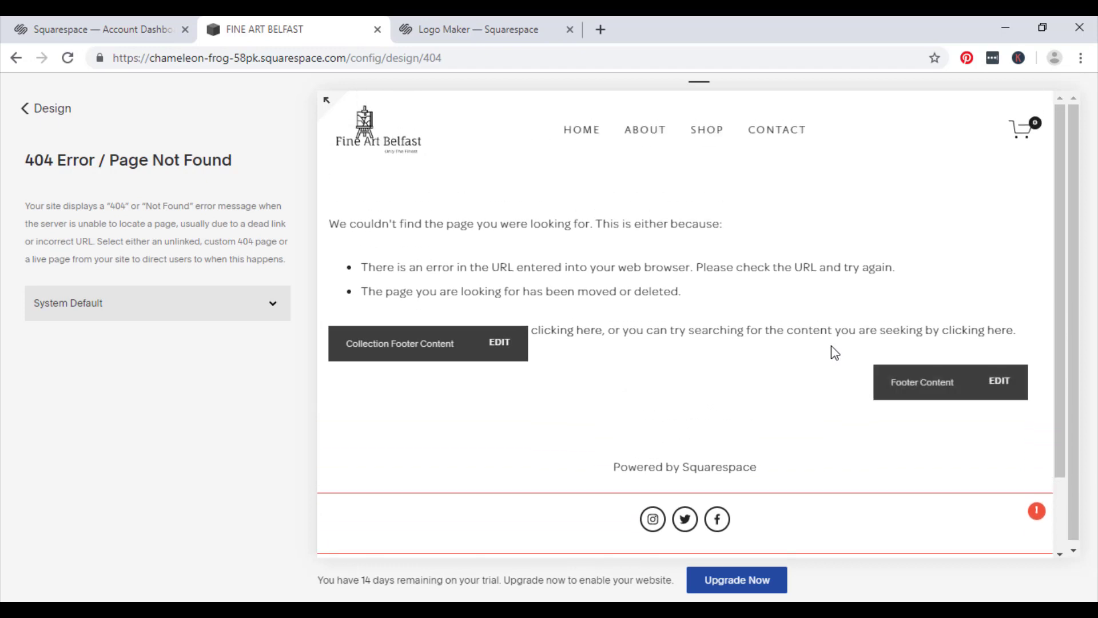
- Open the 404 page's Collection Footer Content for editing and browse the content blocks available at its insert point
{"action": "left_click", "coordinate": [495, 355]}
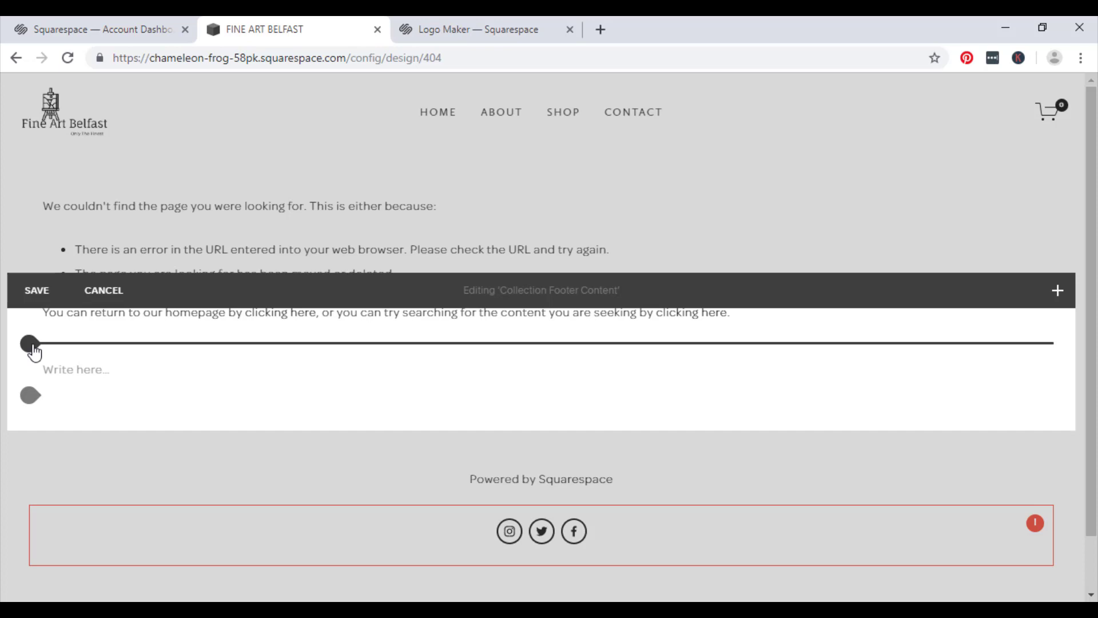
{"action": "left_click", "coordinate": [30, 344]}
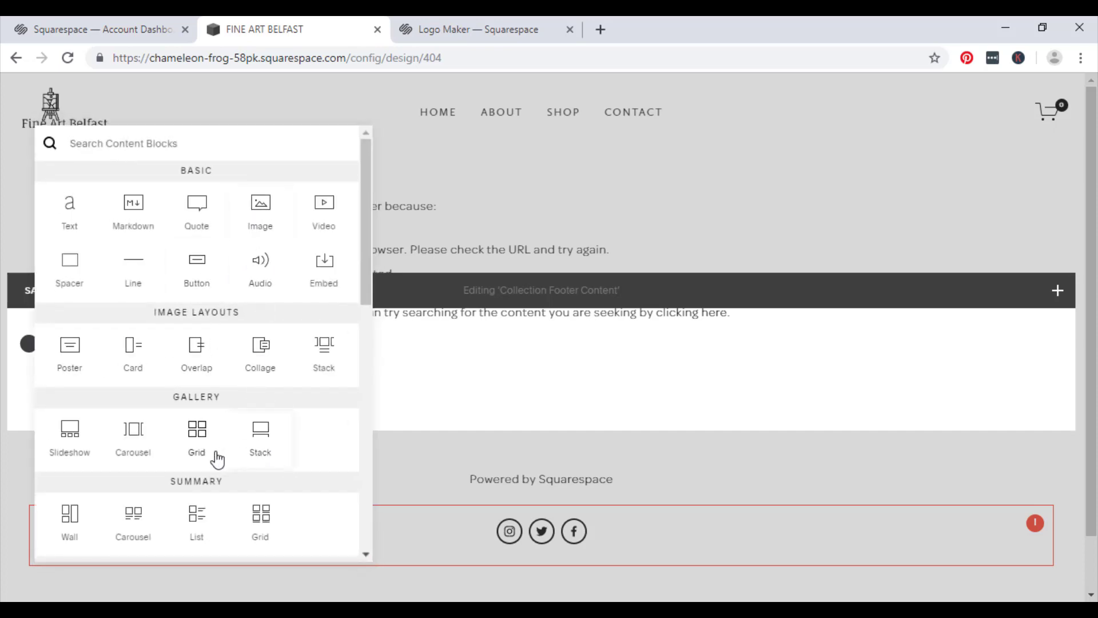
{"action": "scroll", "coordinate": [115, 448], "scroll_direction": "down", "scroll_amount": 4}
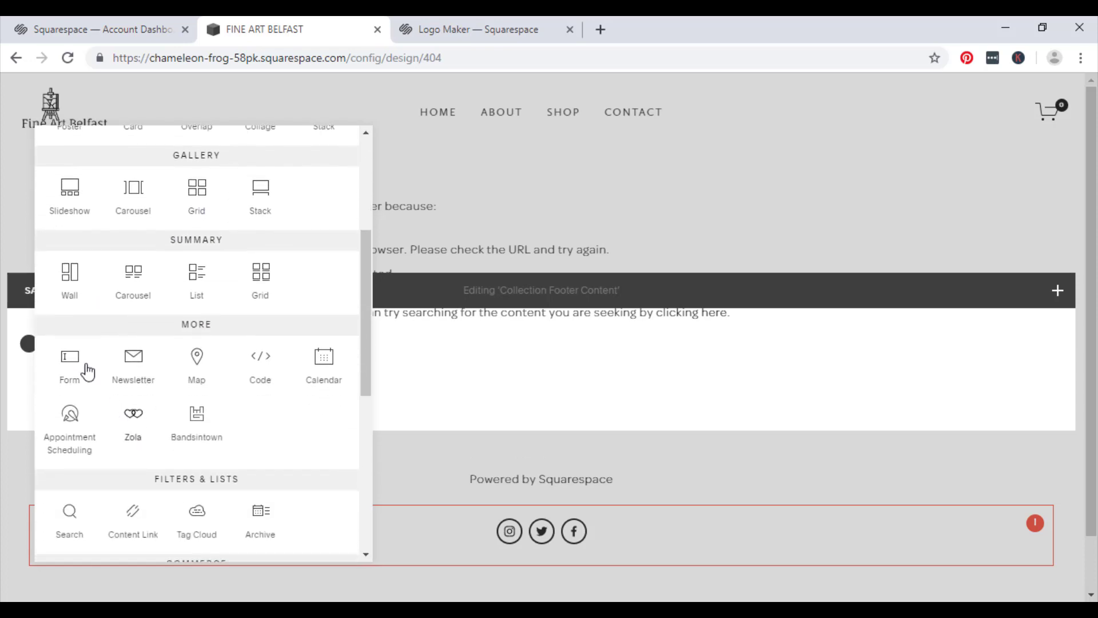
{"action": "scroll", "coordinate": [348, 377], "scroll_direction": "up", "scroll_amount": 2}
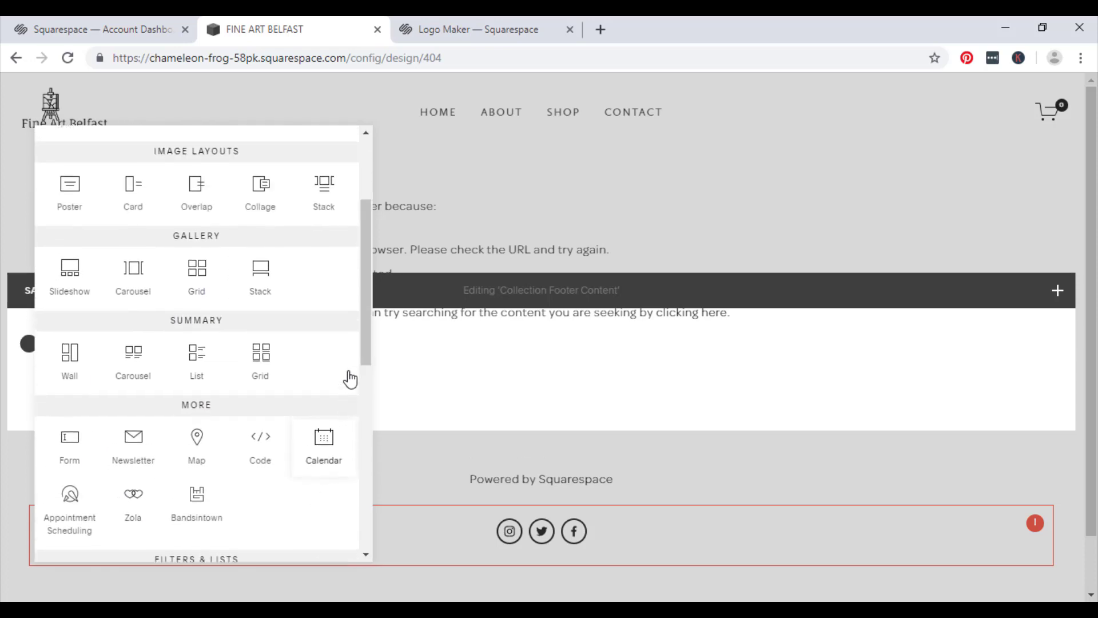
{"action": "scroll", "coordinate": [351, 378], "scroll_direction": "up", "scroll_amount": 1}
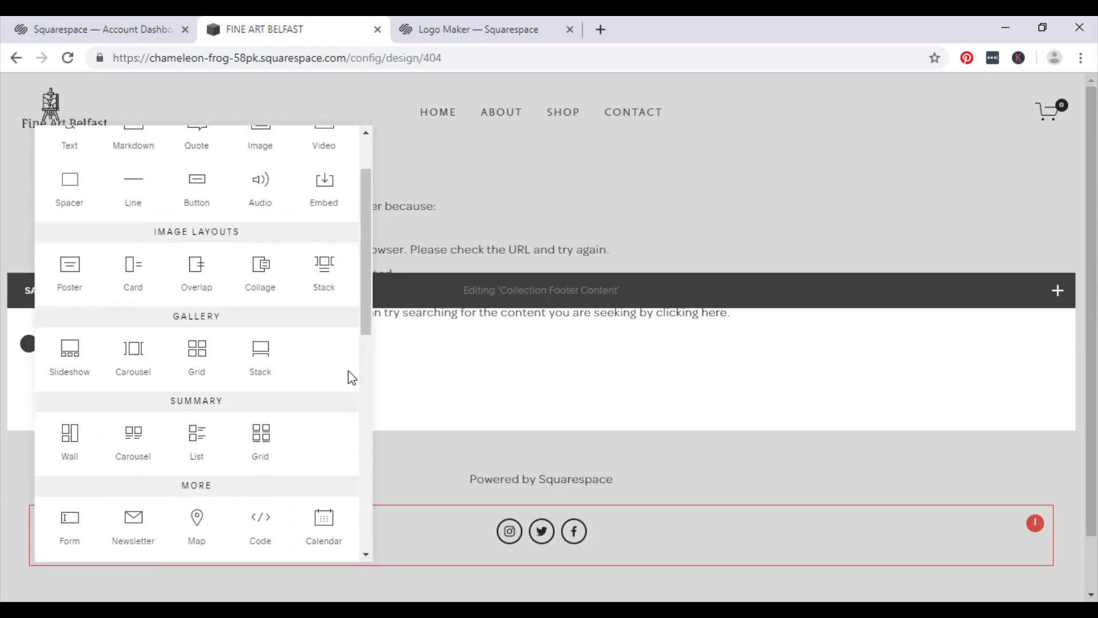
{"action": "scroll", "coordinate": [351, 378], "scroll_direction": "up", "scroll_amount": 1}
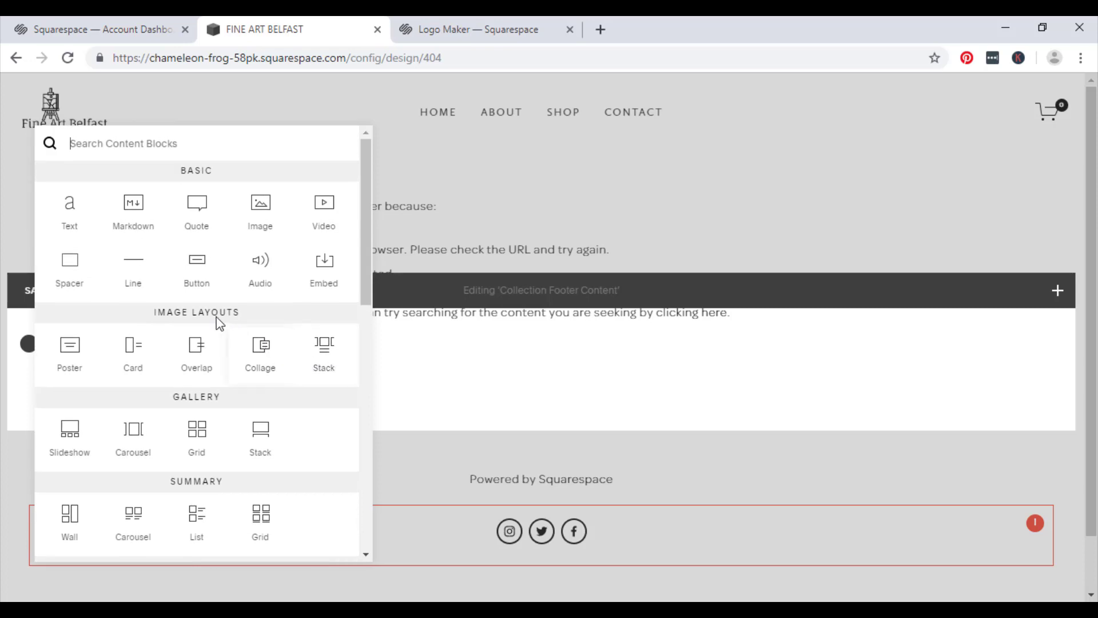
- Insert a Quote block reading "We are sorry but this page is no longer available, Click Here to go back to the home page"
{"action": "left_click", "coordinate": [197, 217]}
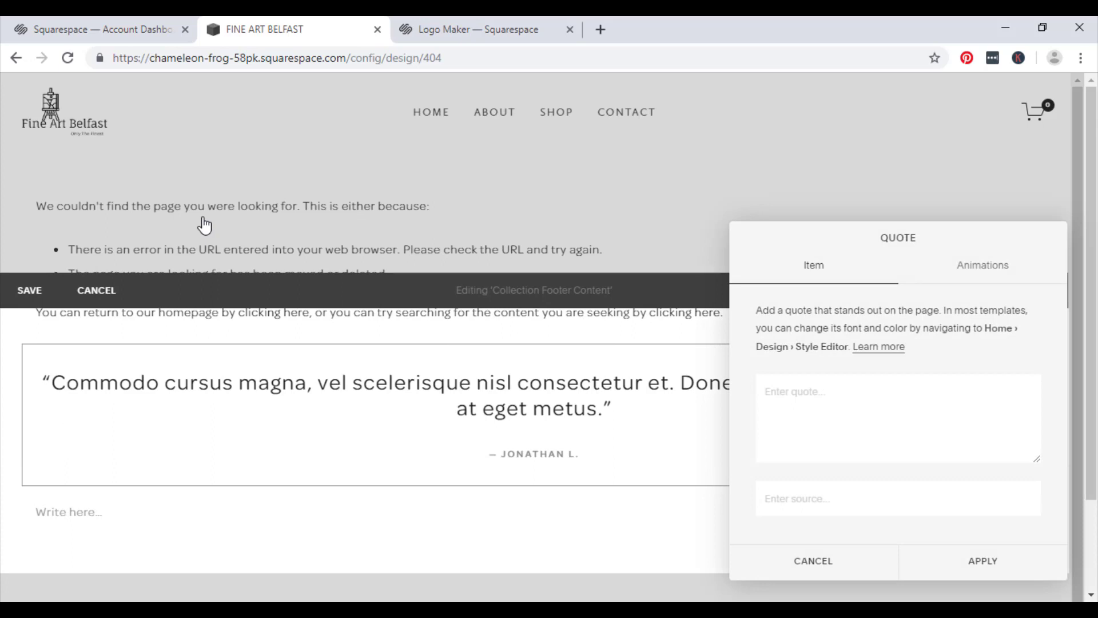
{"action": "type", "text": "We arre"}
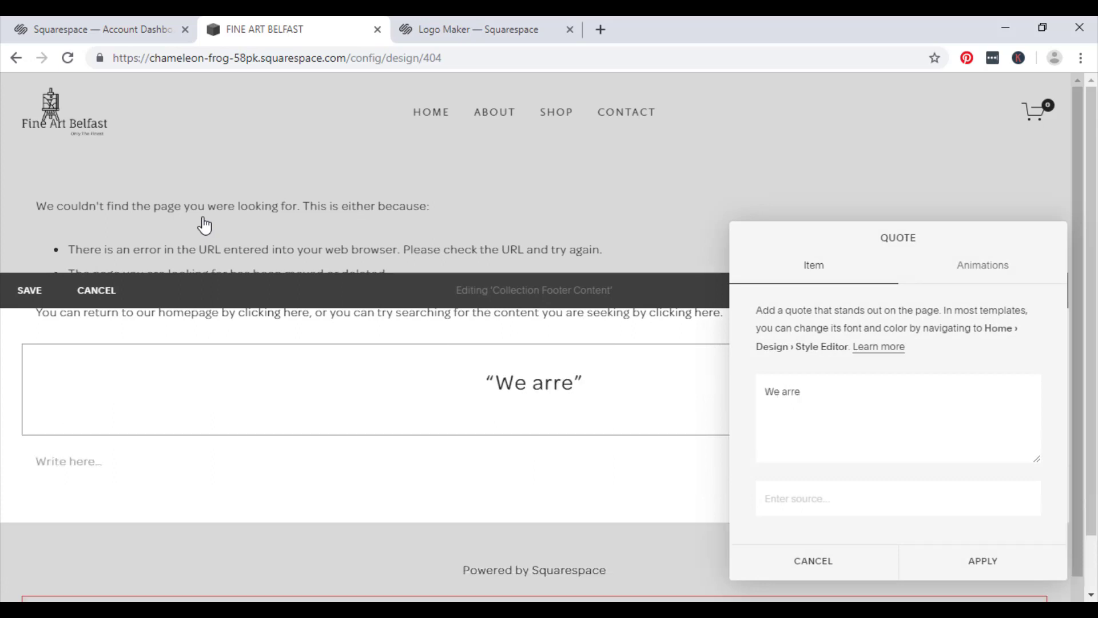
{"action": "key", "text": "BackSpace"}
{"action": "key", "text": "BackSpace"}
{"action": "type", "text": "e sorry"}
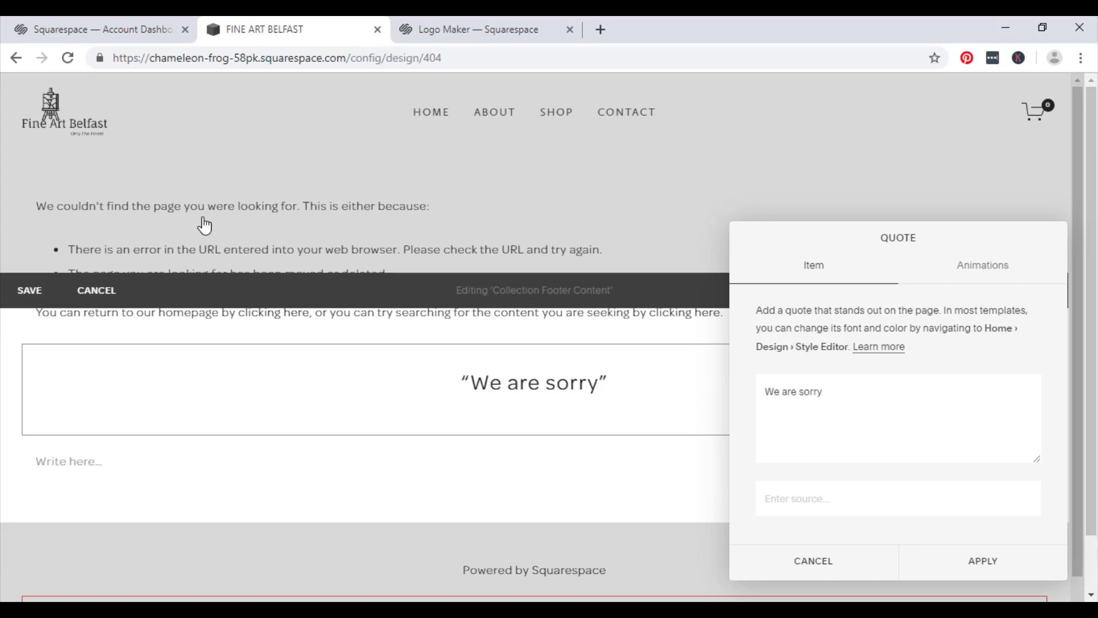
{"action": "type", "text": " but this page"}
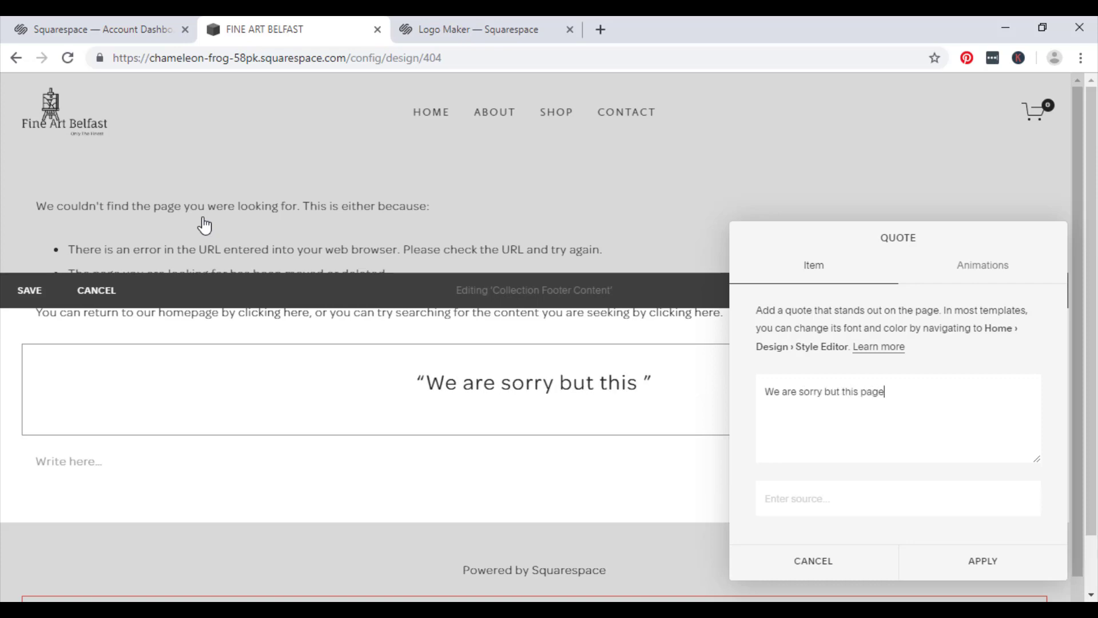
{"action": "type", "text": " is no longer"}
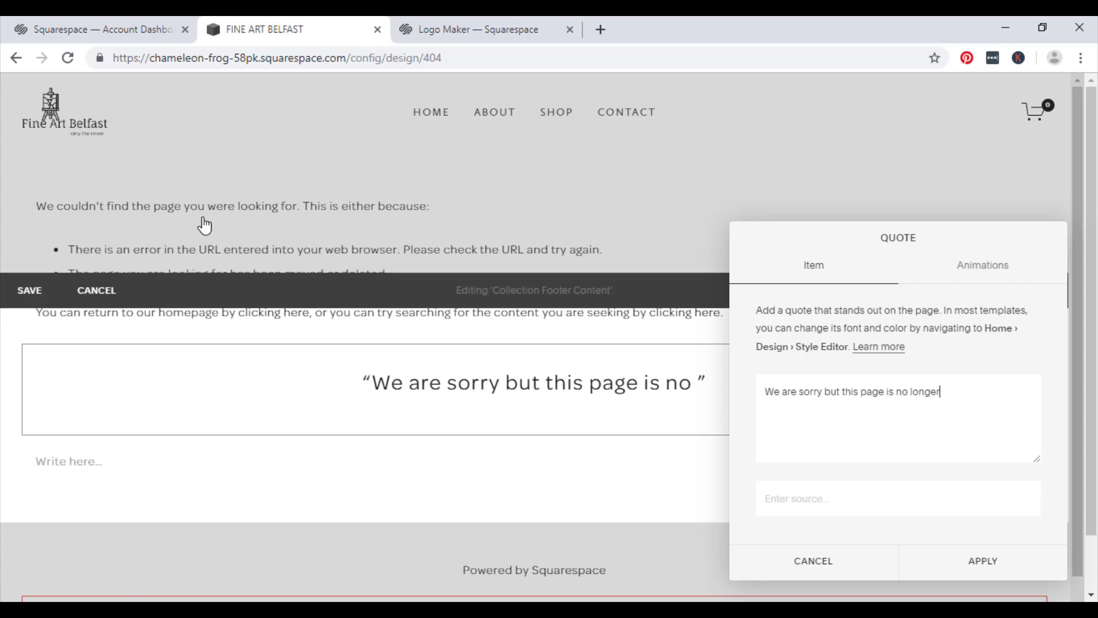
{"action": "type", "text": " avaiable"}
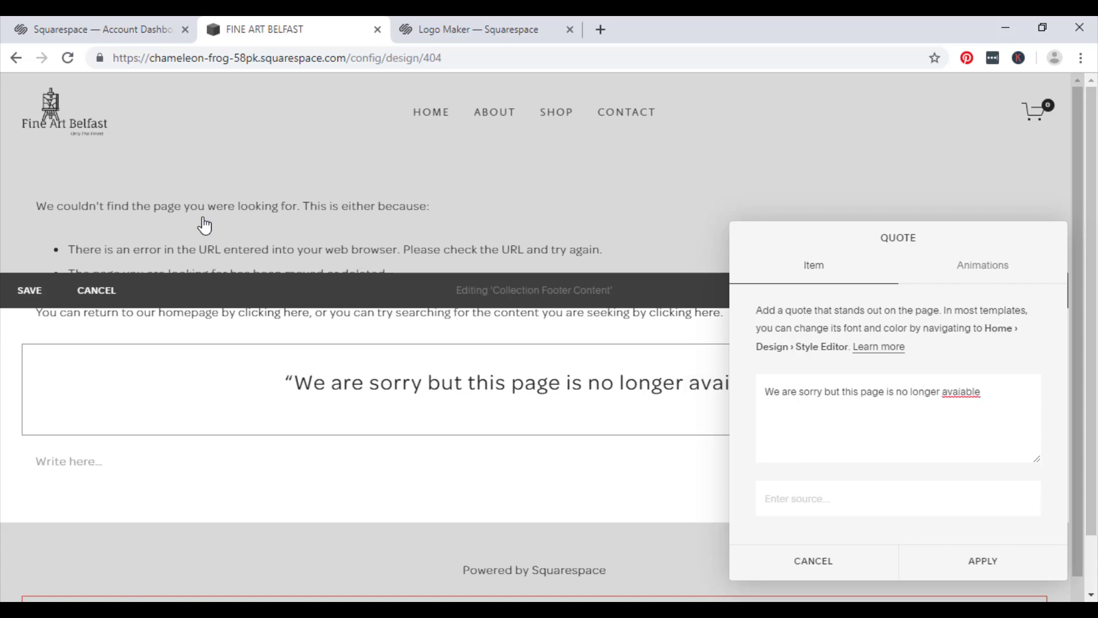
{"action": "key", "text": "BackSpace"}
{"action": "key", "text": "BackSpace"}
{"action": "key", "text": "BackSpace"}
{"action": "key", "text": "BackSpace"}
{"action": "type", "text": "lable"}
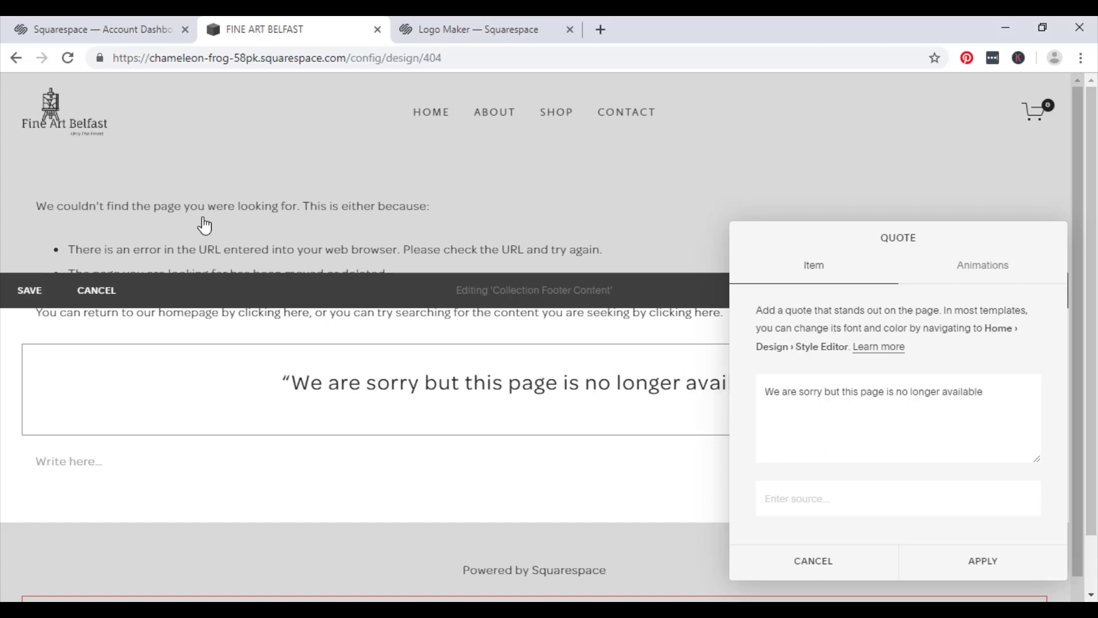
{"action": "type", "text": ", Click Here "}
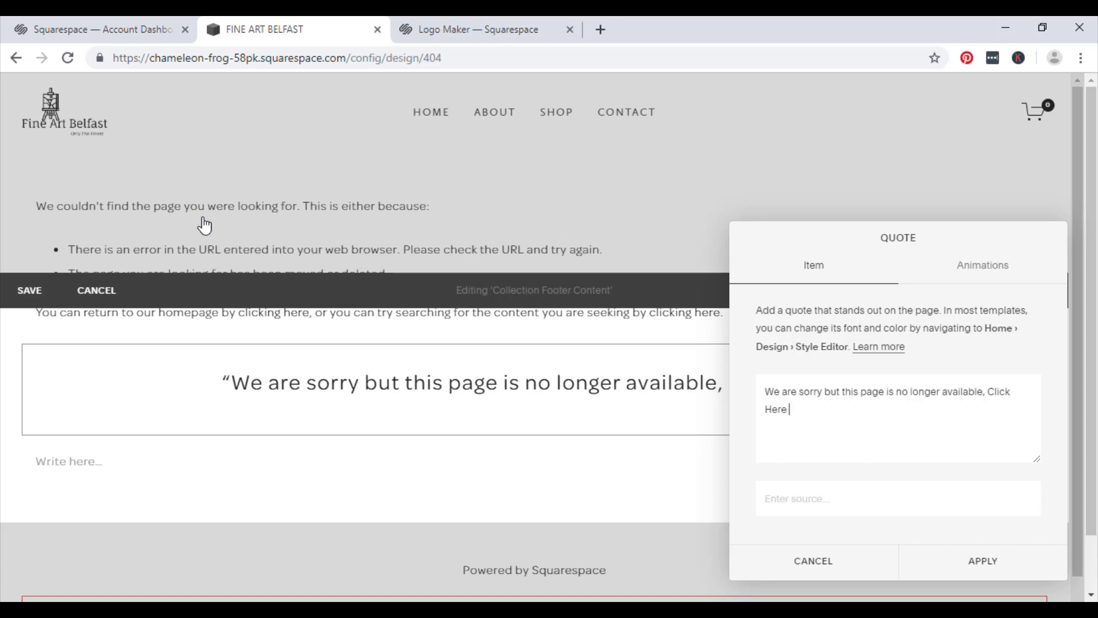
{"action": "type", "text": "to"}
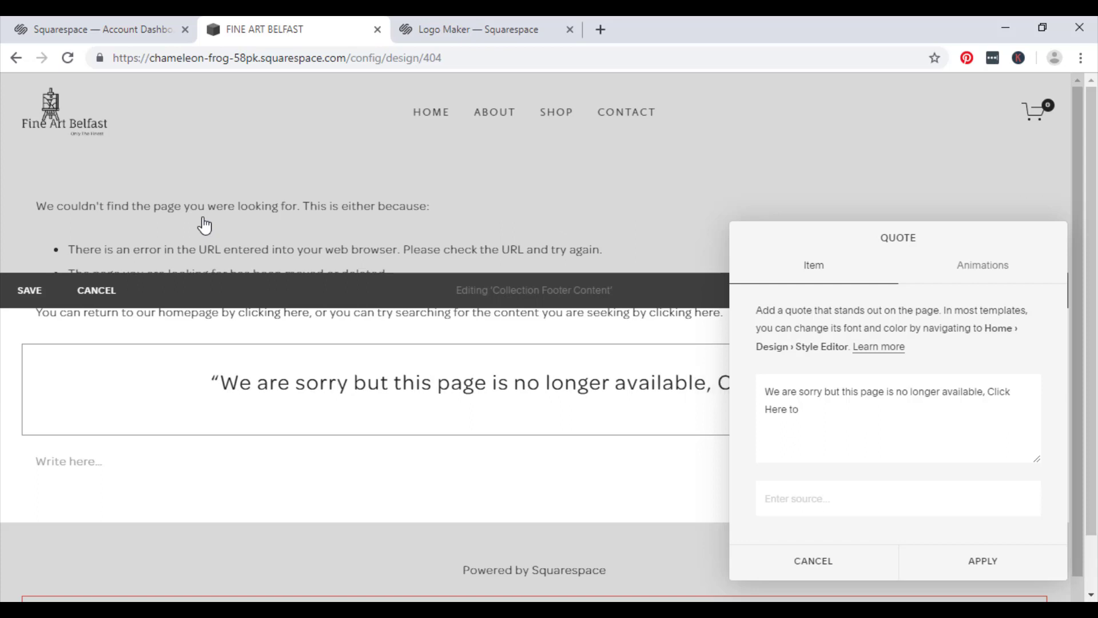
{"action": "type", "text": " go back"}
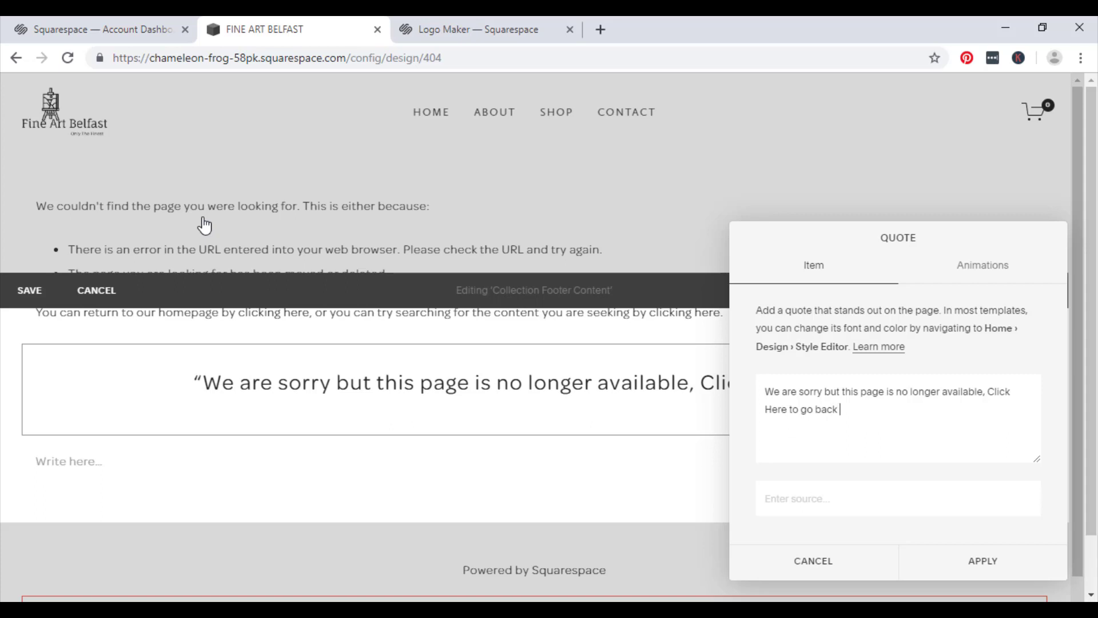
{"action": "type", "text": " to the home pa"}
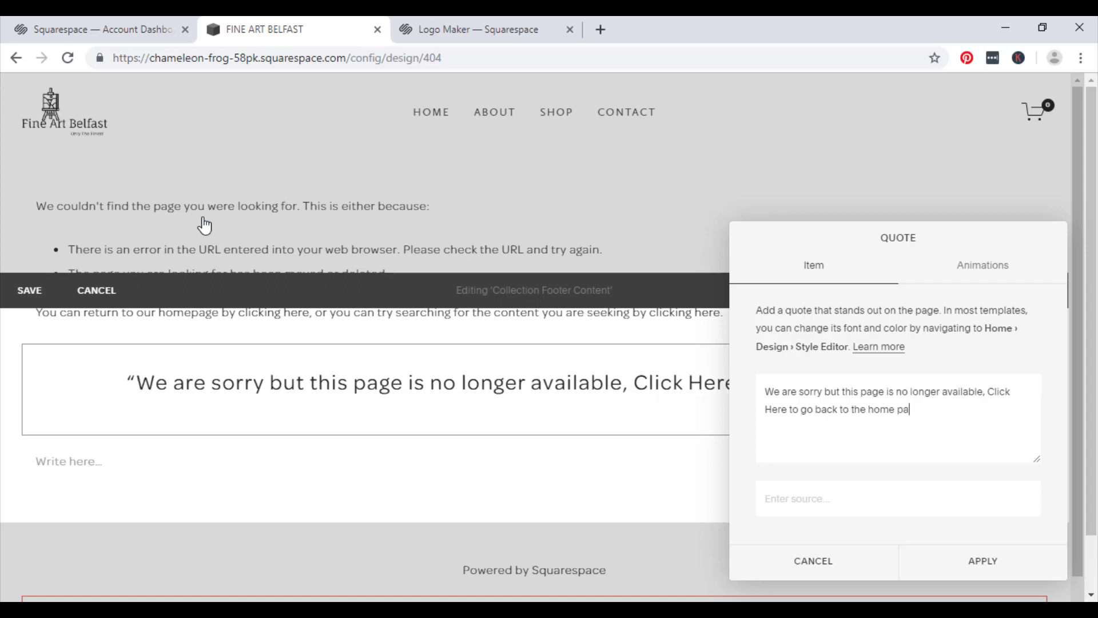
{"action": "type", "text": "ge"}
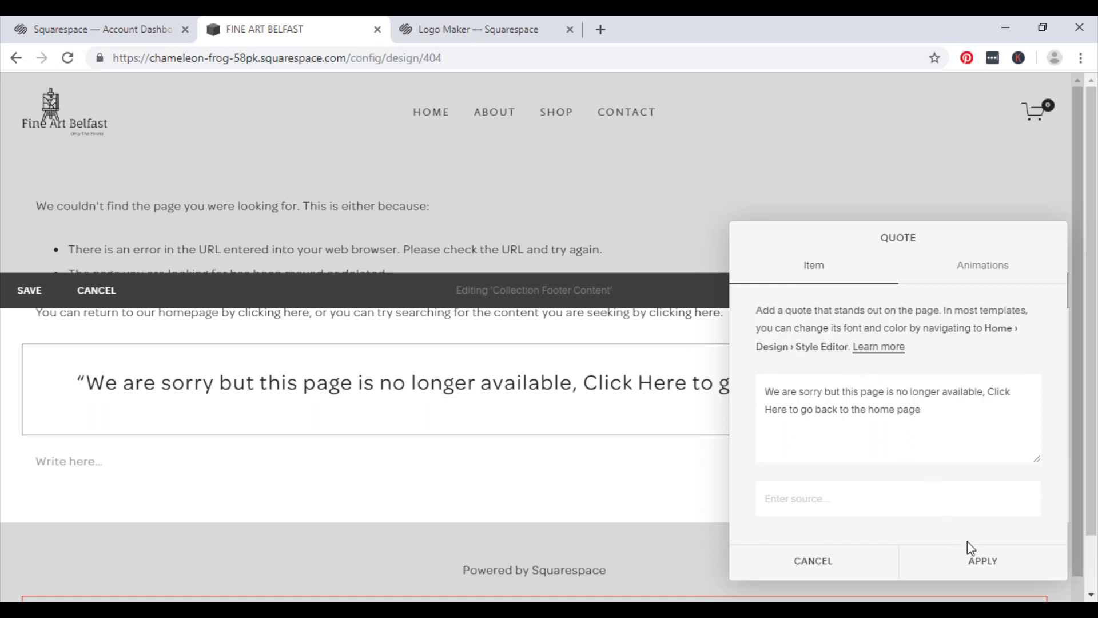
- Set the quote's source to "Fine Art Belfast Team" and apply the block
{"action": "left_click", "coordinate": [930, 505]}
{"action": "type", "text": "Fine Ar"}
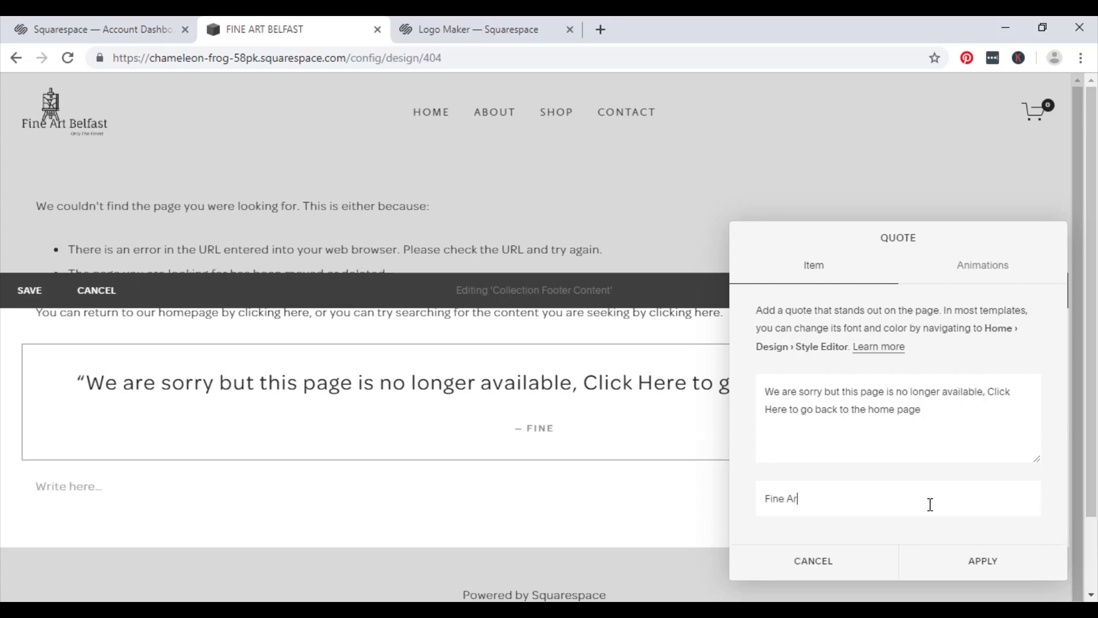
{"action": "type", "text": "t Belfast "}
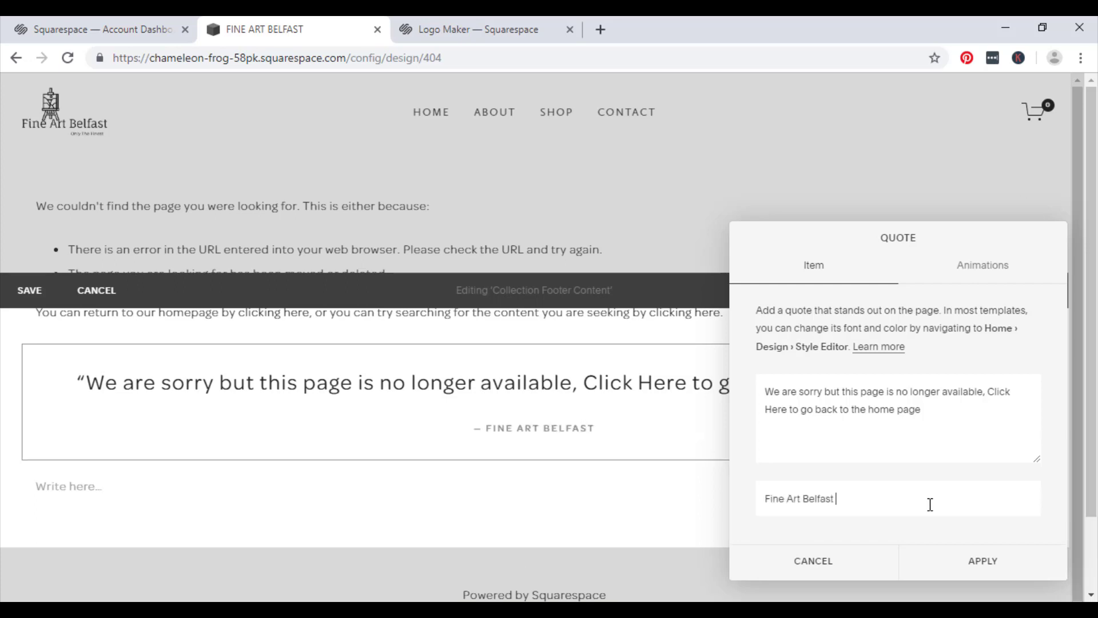
{"action": "type", "text": "Team"}
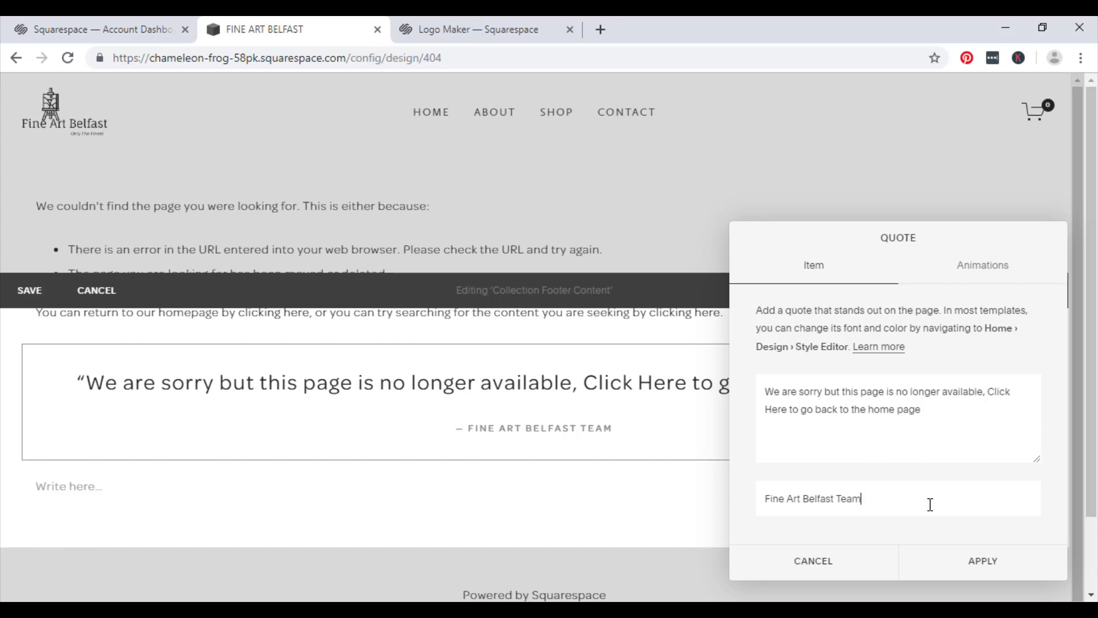
{"action": "left_click", "coordinate": [975, 561]}
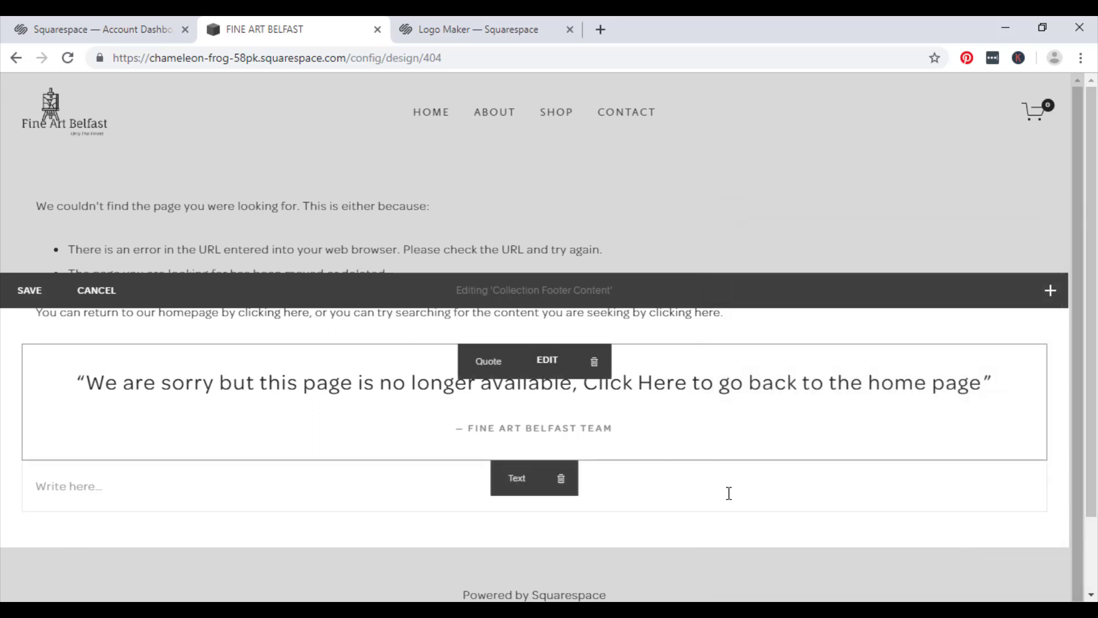
- Recheck the quote block's settings and save the 404 page's Collection Footer Content
{"action": "left_click", "coordinate": [659, 391]}
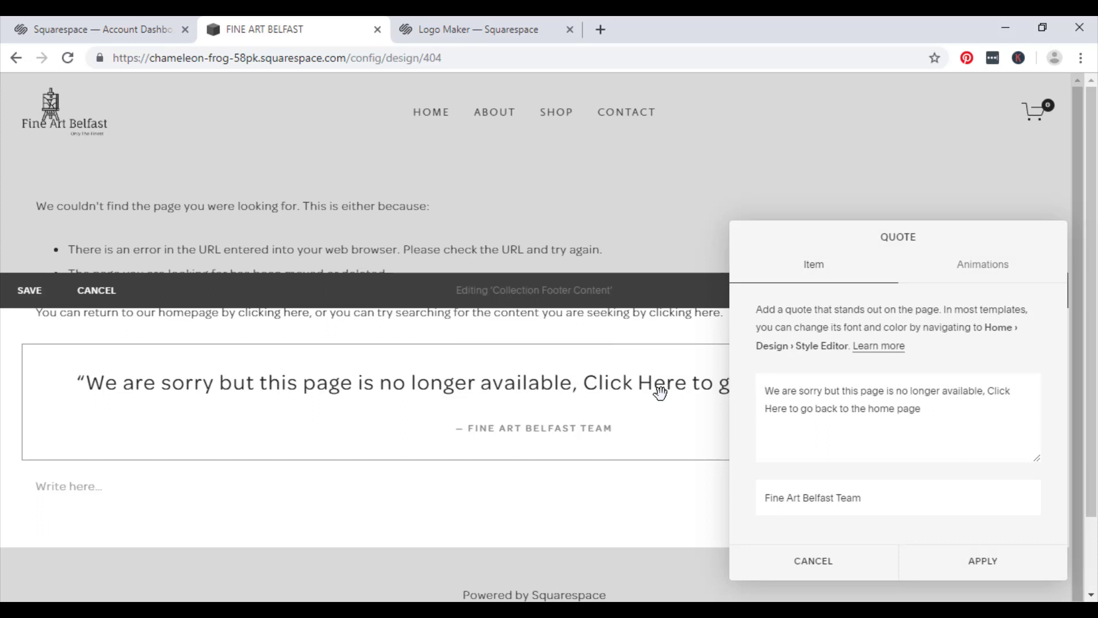
{"action": "left_click", "coordinate": [1000, 560]}
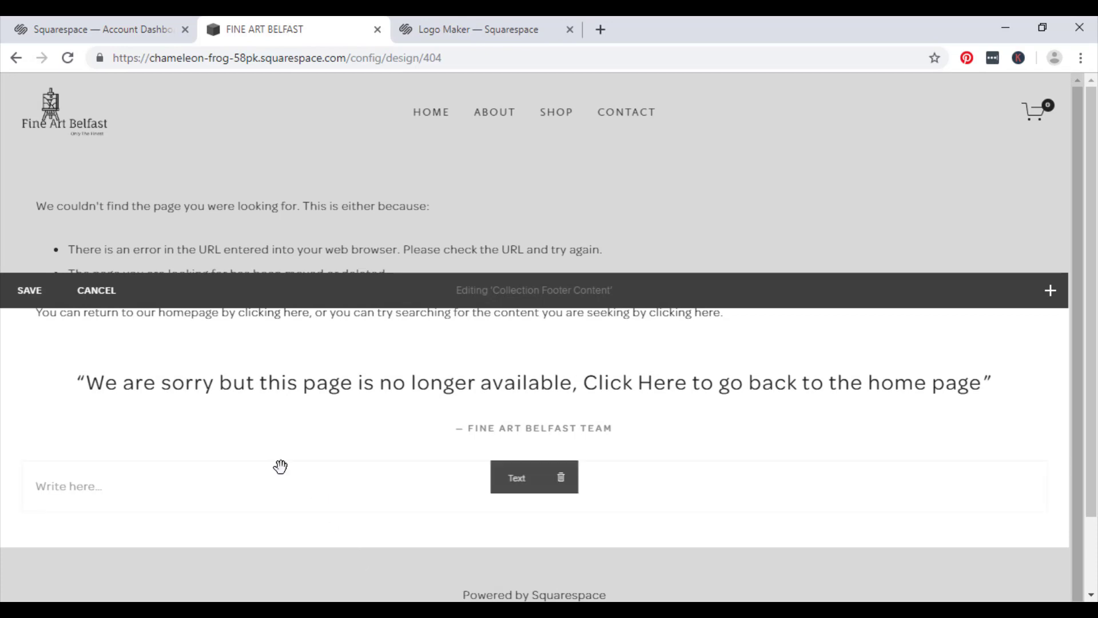
{"action": "scroll", "coordinate": [286, 489], "scroll_direction": "down", "scroll_amount": 2}
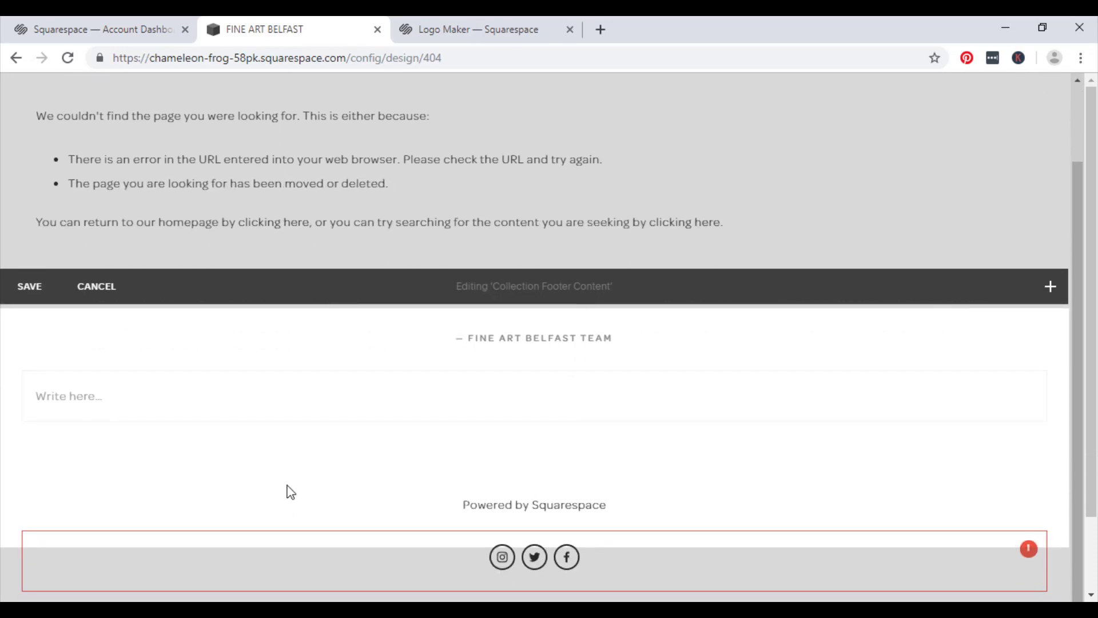
{"action": "scroll", "coordinate": [500, 260], "scroll_direction": "up", "scroll_amount": 2}
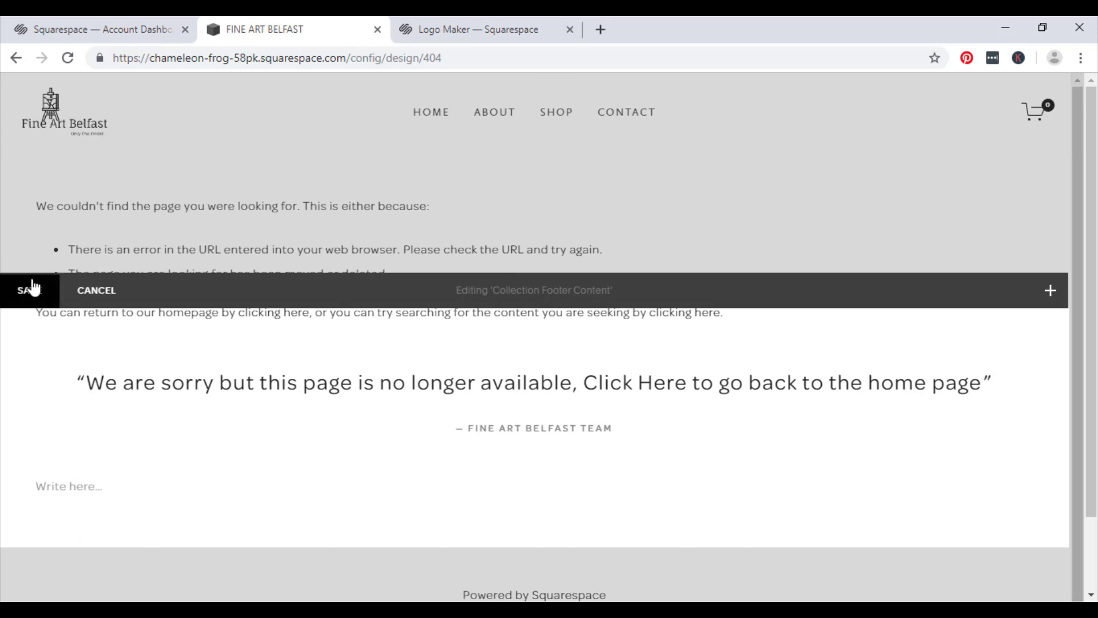
{"action": "left_click", "coordinate": [31, 290]}
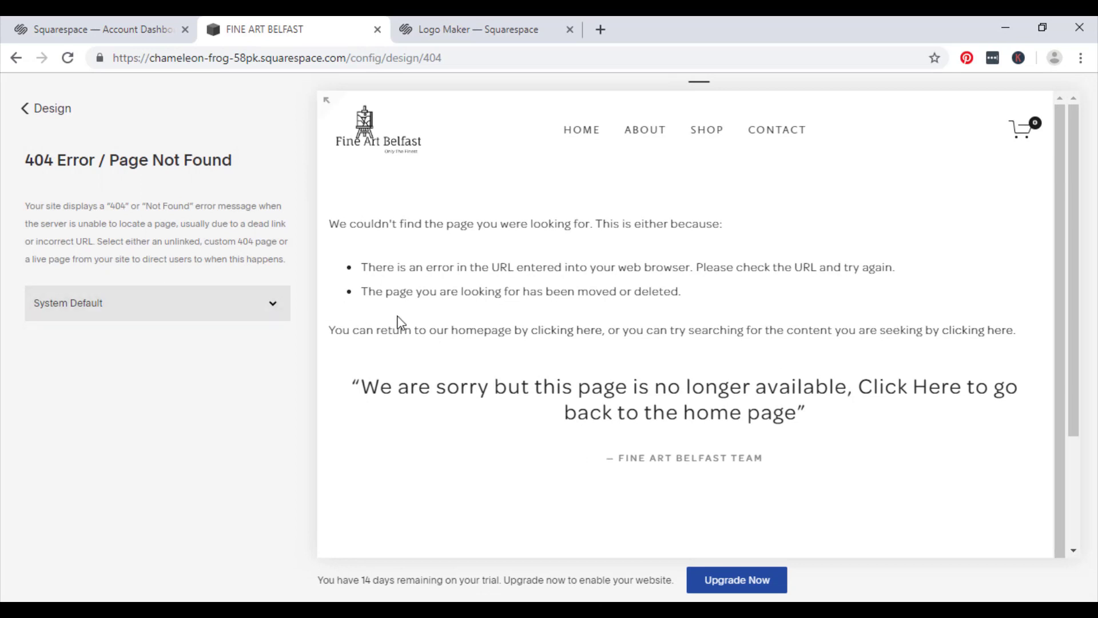
- Check which pages can be chosen for the 404 error and return to the Design settings
{"action": "left_click", "coordinate": [256, 306]}
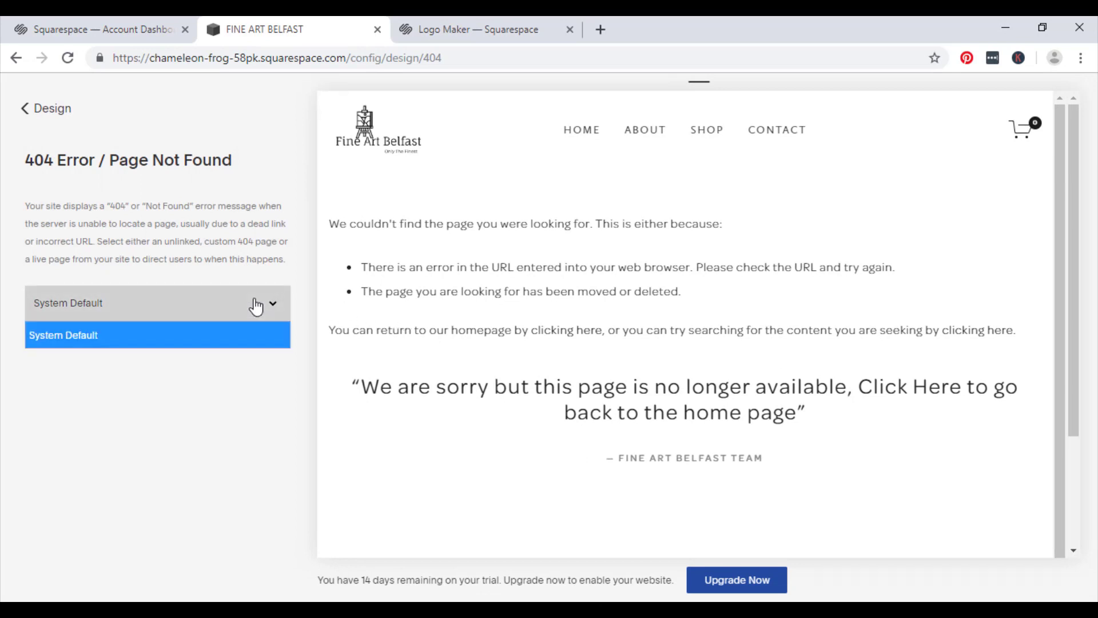
{"action": "left_click", "coordinate": [255, 307]}
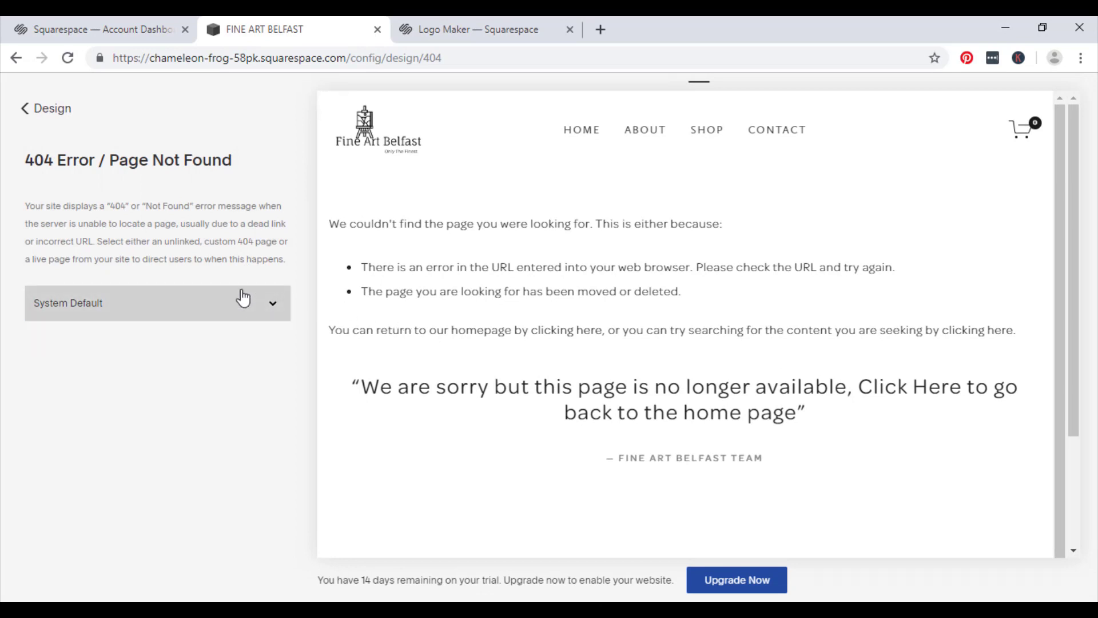
{"action": "left_click", "coordinate": [30, 109]}
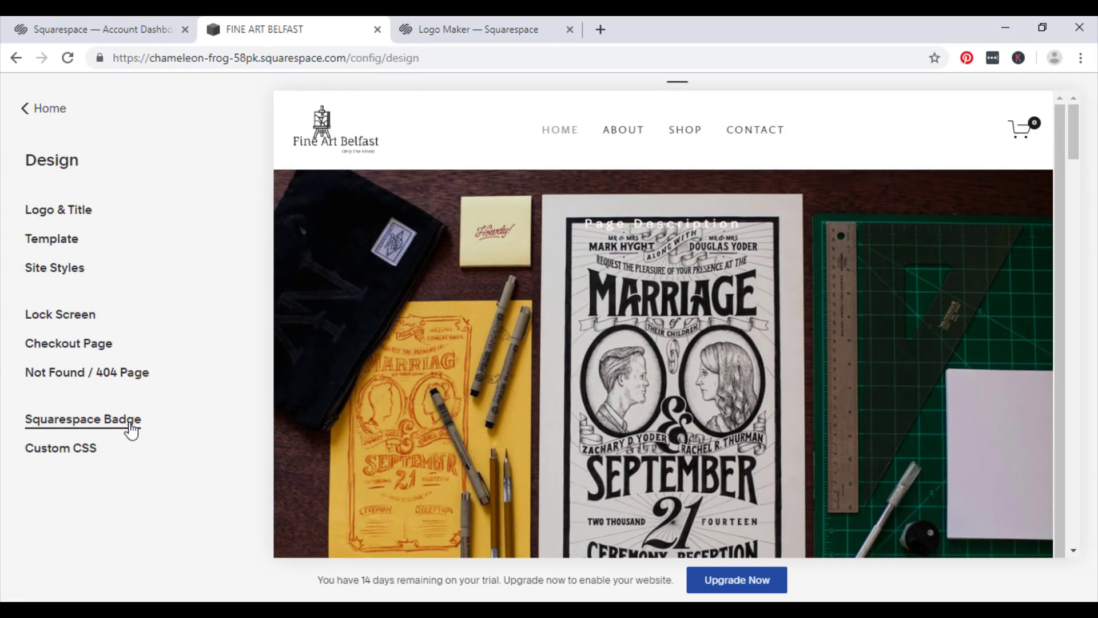
- Review the Squarespace Badge options alongside the homepage footer, leaving the badge disabled, and return to the Design settings
{"action": "left_click", "coordinate": [129, 429]}
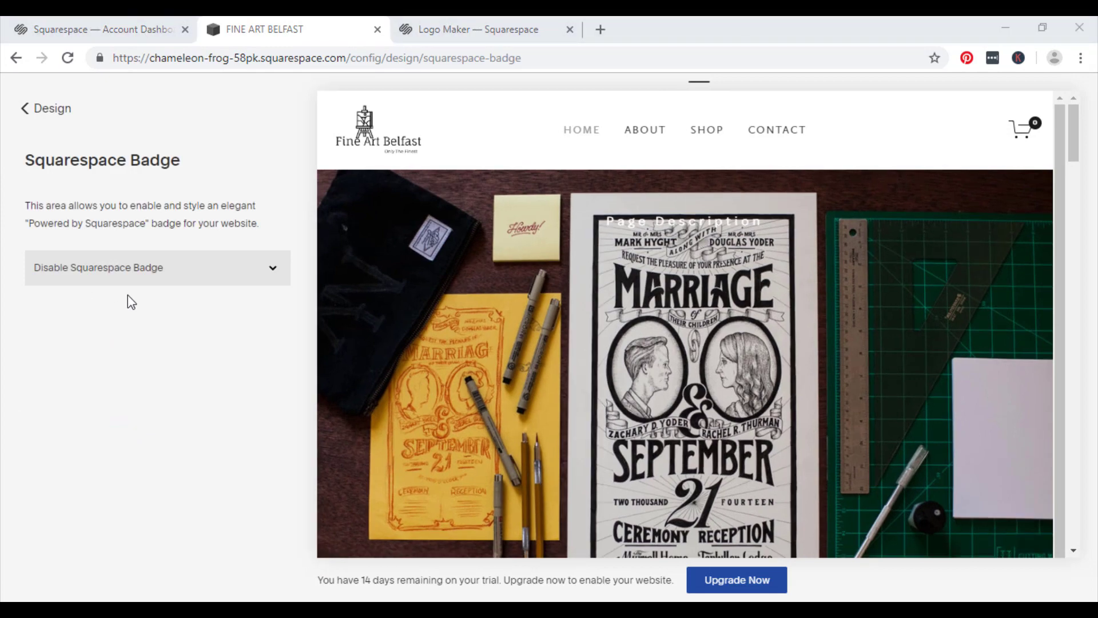
{"action": "left_click_drag", "start_coordinate": [1075, 137], "coordinate": [1073, 547]}
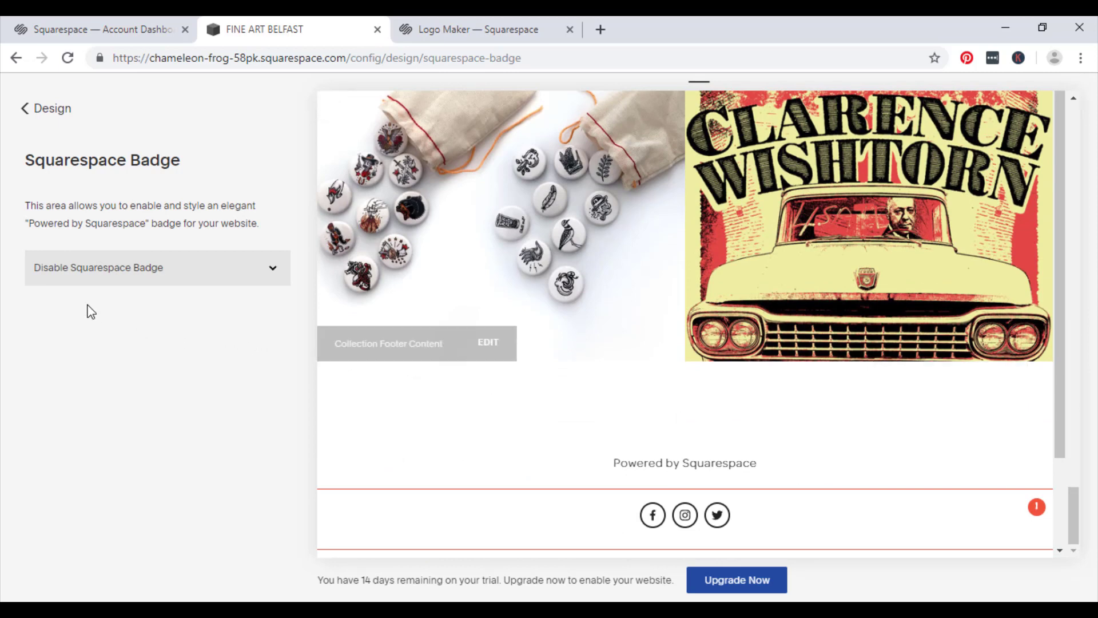
{"action": "left_click", "coordinate": [248, 279]}
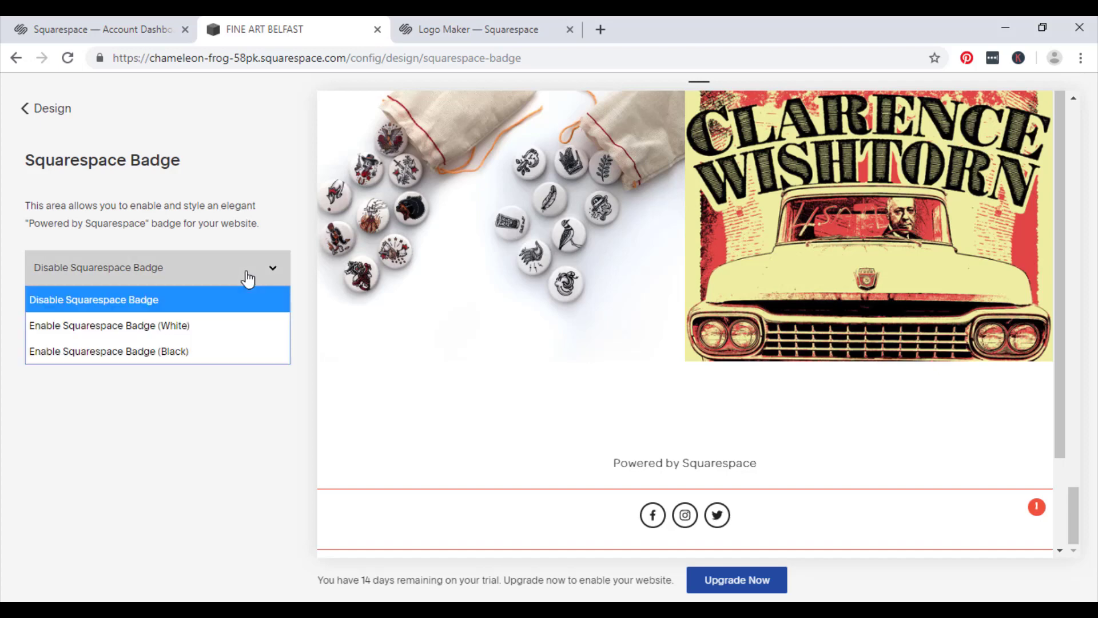
{"action": "left_click", "coordinate": [248, 279]}
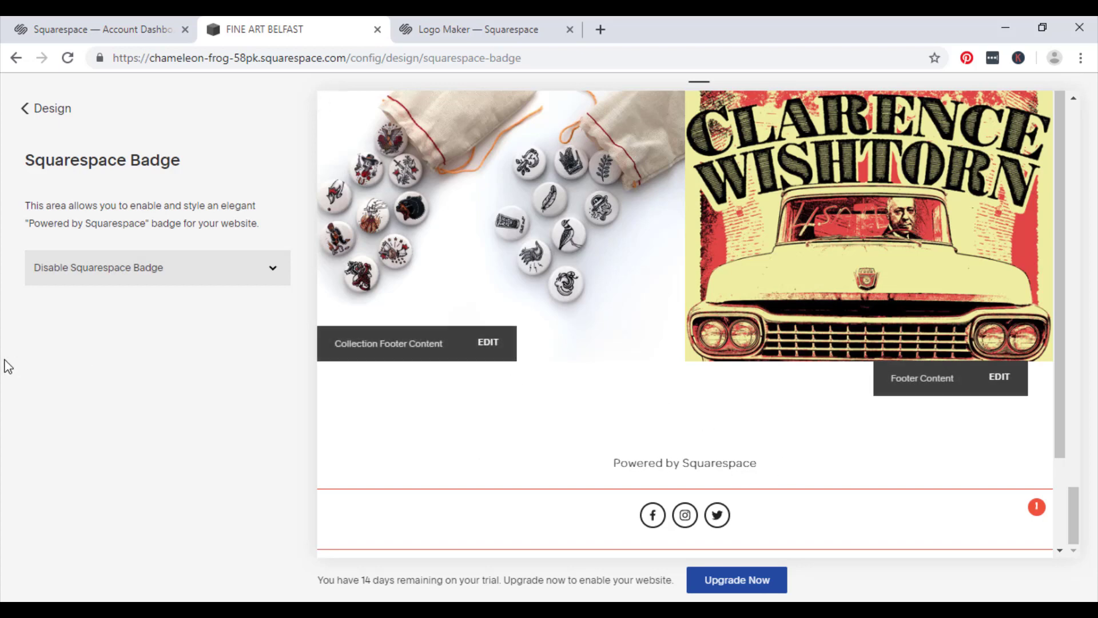
{"action": "left_click", "coordinate": [46, 112]}
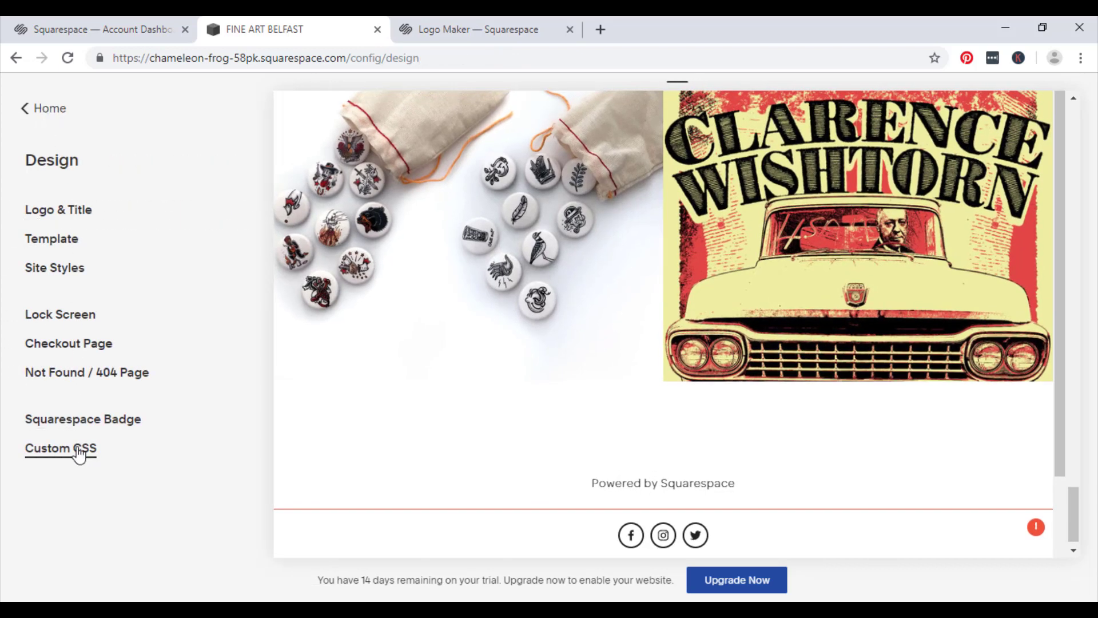
- Open the site's Billing page within the Billing & Account settings and examine the trial details and website address
{"action": "left_click", "coordinate": [33, 109]}
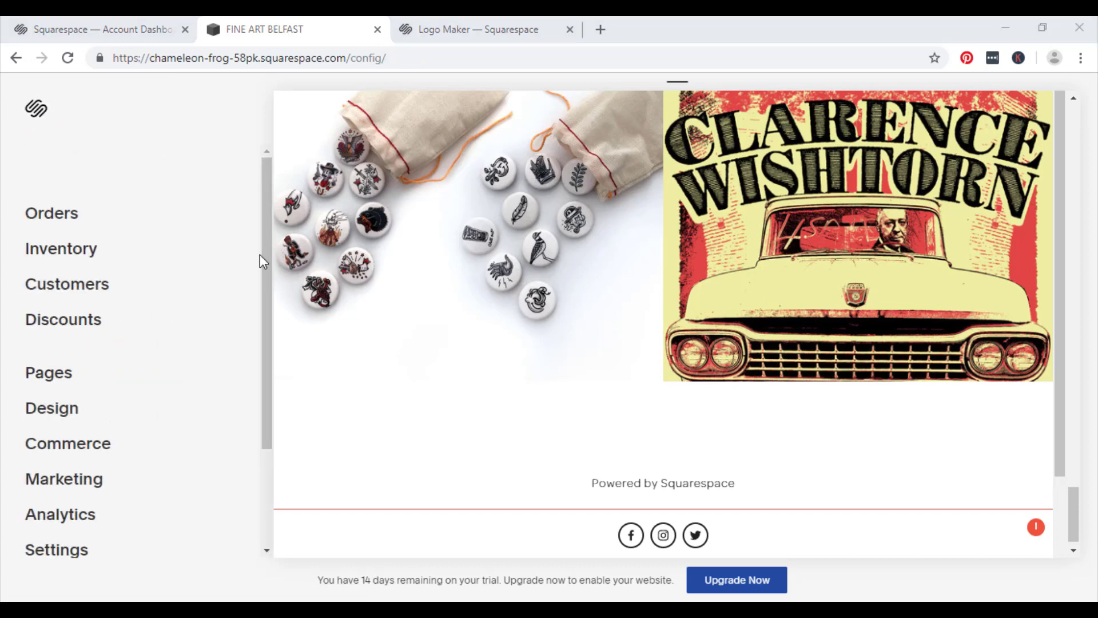
{"action": "left_click", "coordinate": [84, 554]}
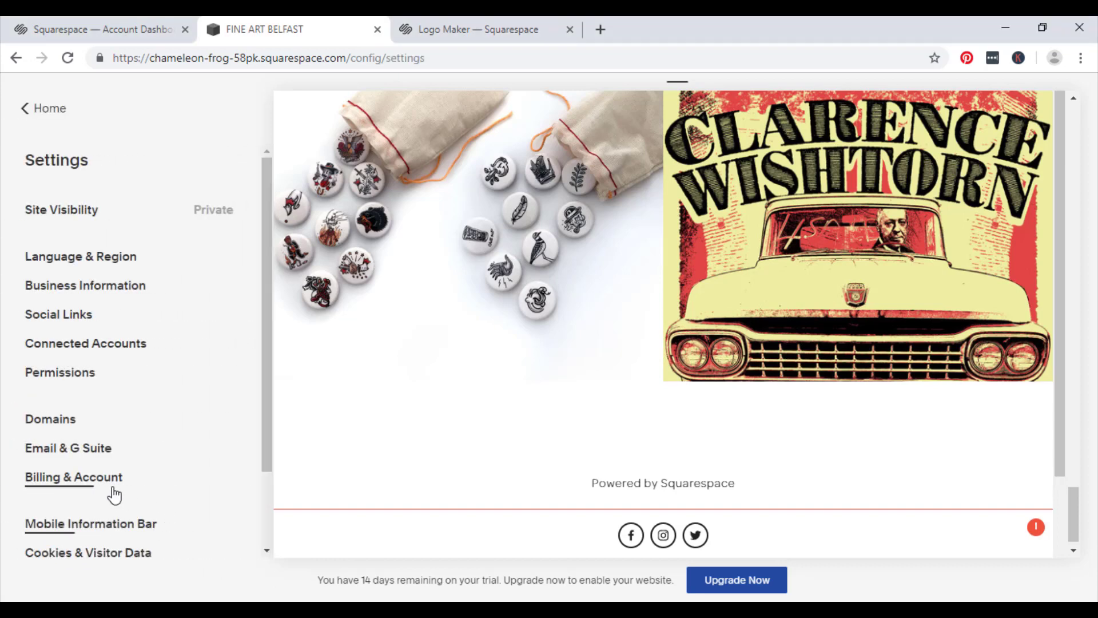
{"action": "left_click", "coordinate": [97, 479]}
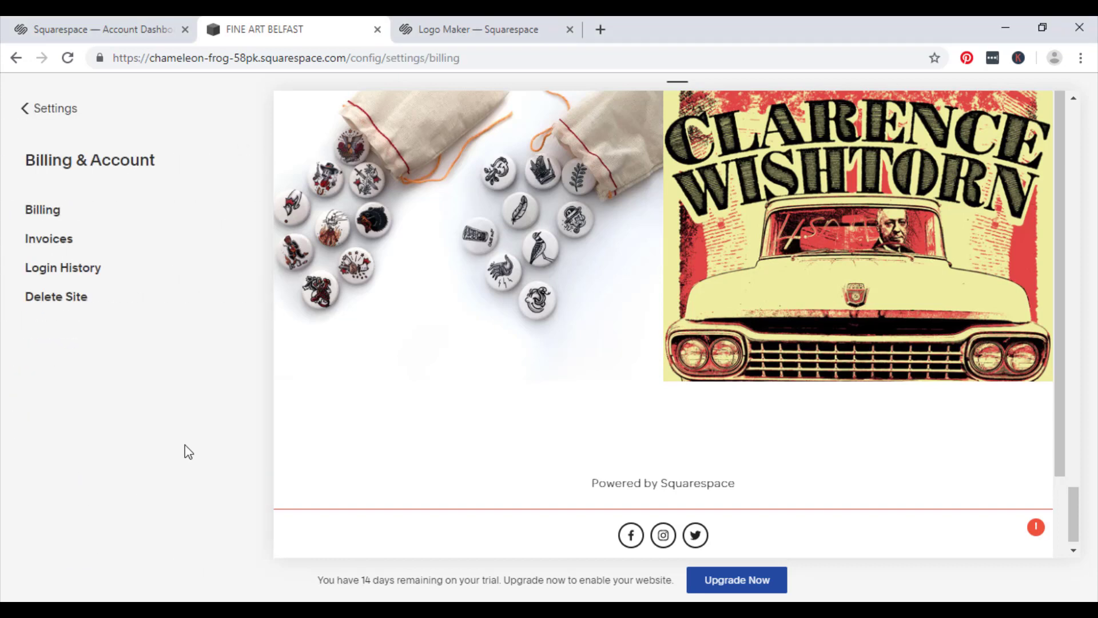
{"action": "left_click", "coordinate": [56, 212]}
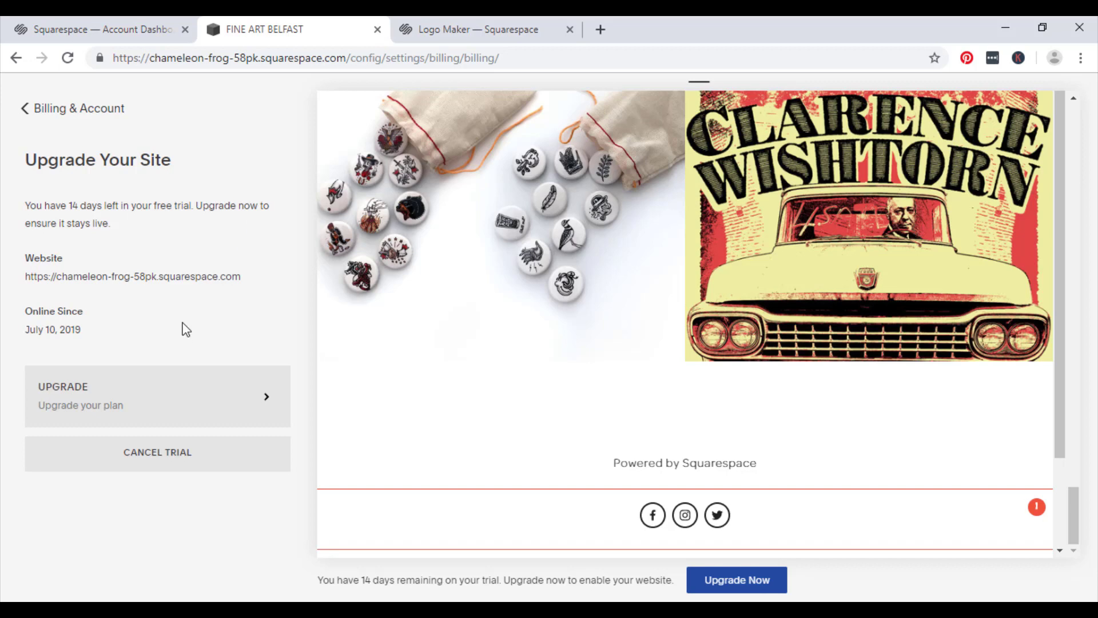
{"action": "left_click_drag", "start_coordinate": [23, 274], "coordinate": [233, 296]}
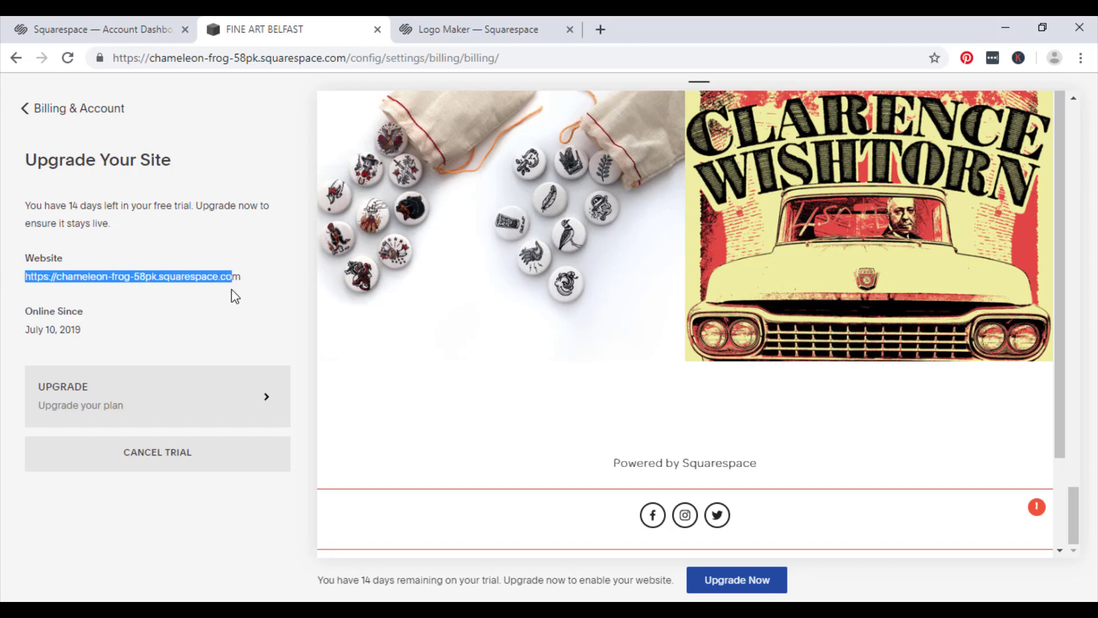
{"action": "left_click", "coordinate": [257, 301]}
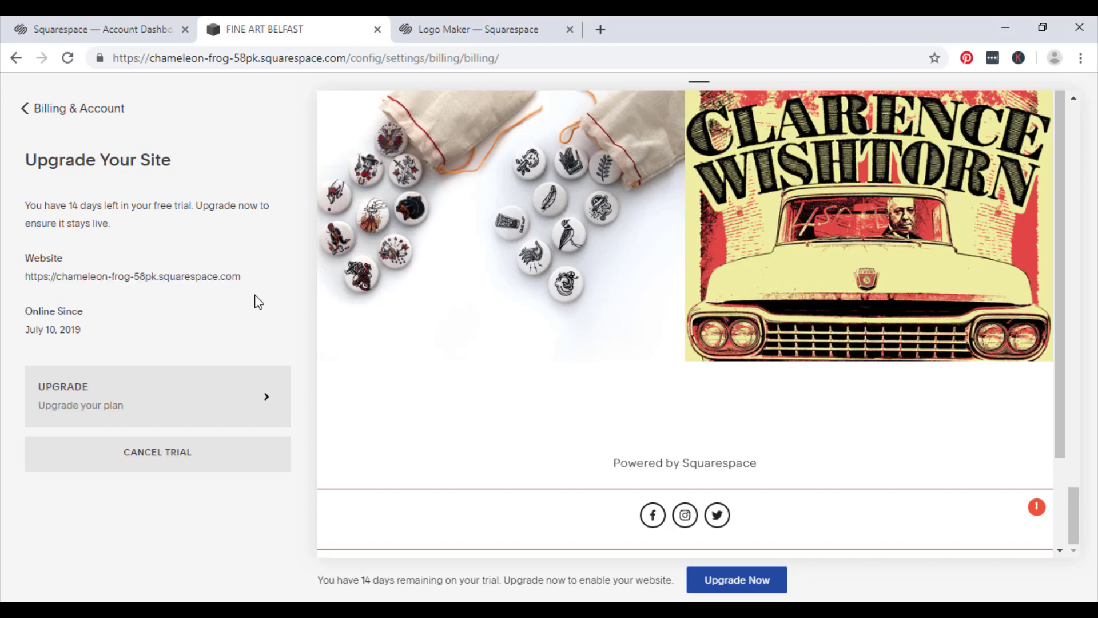
- Open the site's upgrade plans and review the prices and included features of the Basic and Advanced commerce plans
{"action": "left_click", "coordinate": [225, 410]}
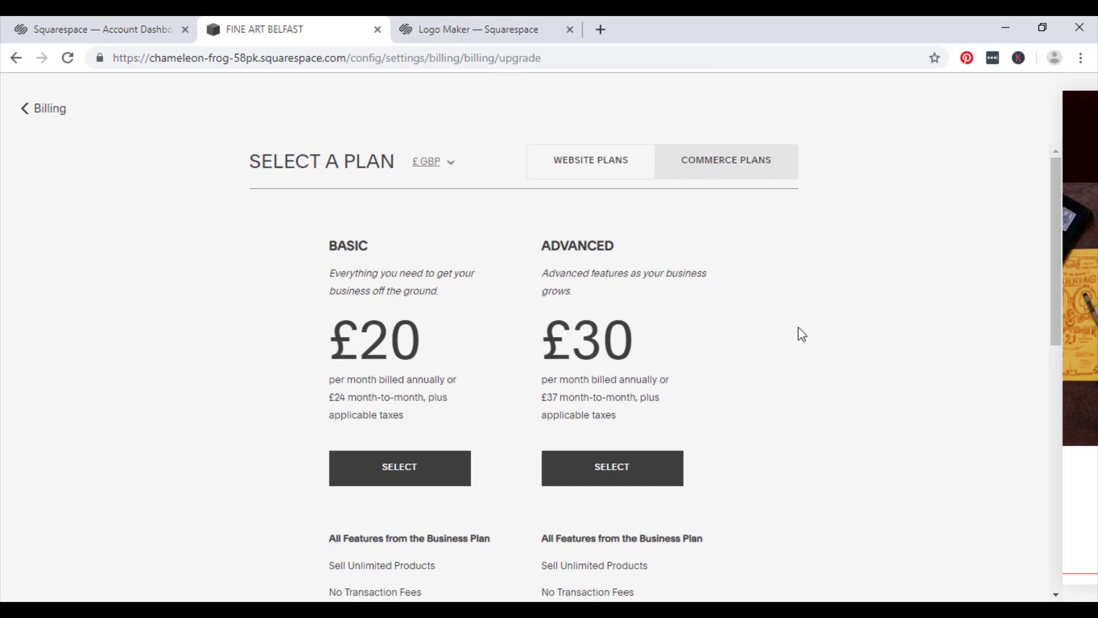
{"action": "scroll", "coordinate": [797, 332], "scroll_direction": "down", "scroll_amount": 1}
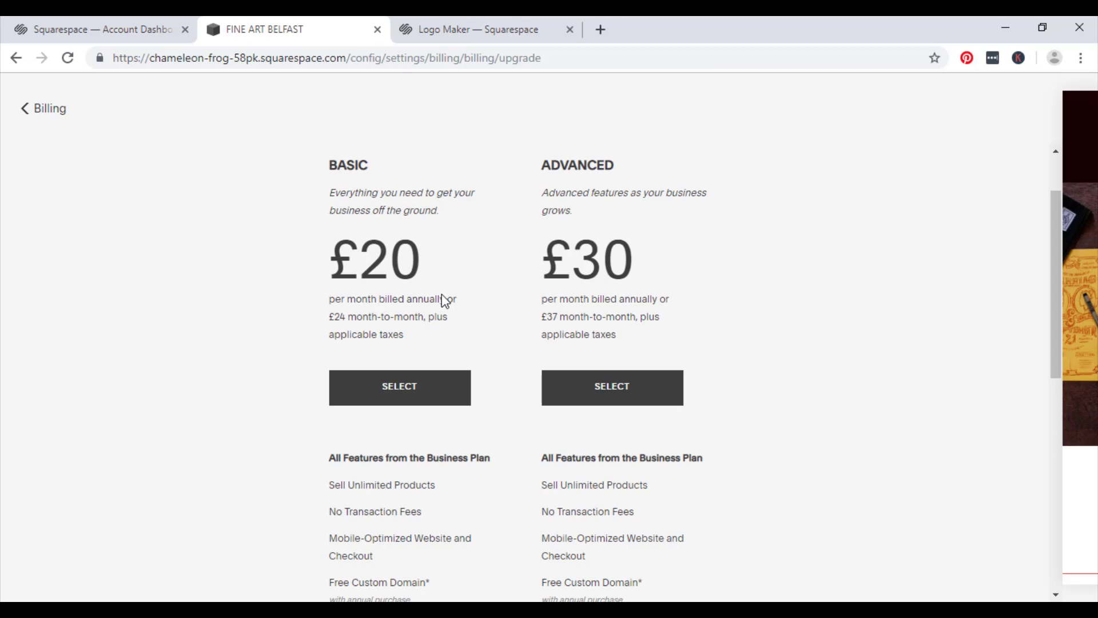
{"action": "scroll", "coordinate": [448, 334], "scroll_direction": "down", "scroll_amount": 1}
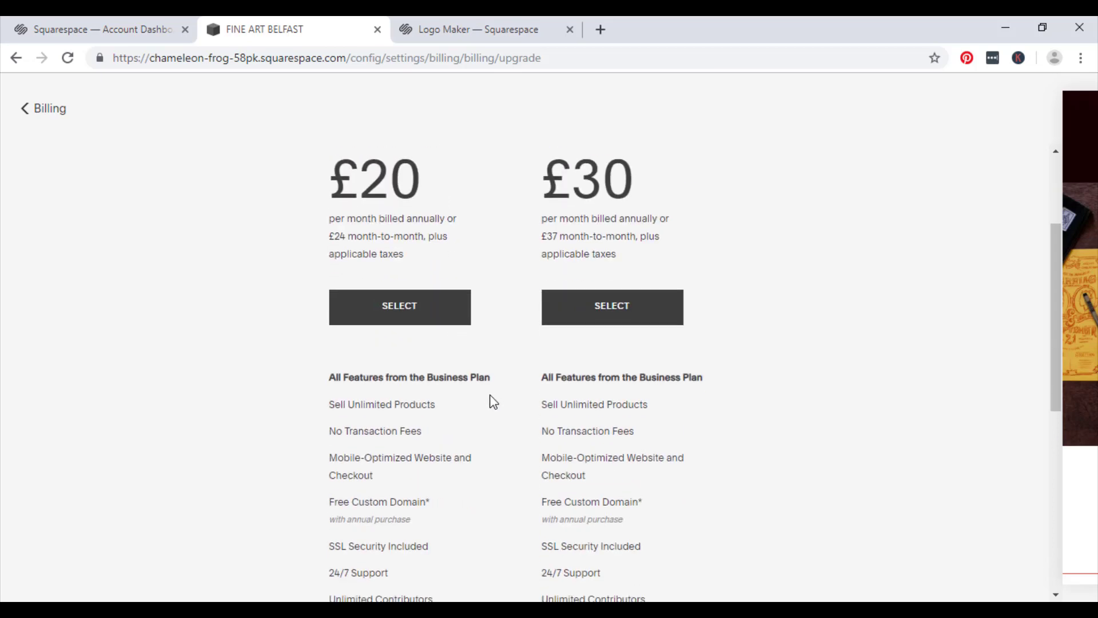
{"action": "scroll", "coordinate": [490, 398], "scroll_direction": "down", "scroll_amount": 1}
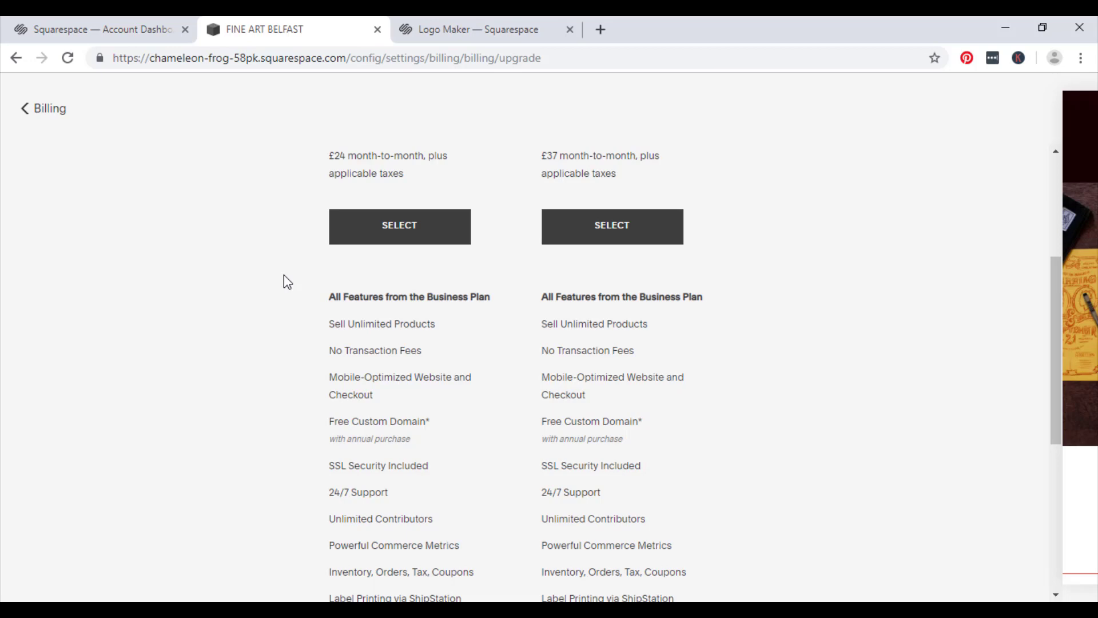
{"action": "scroll", "coordinate": [284, 276], "scroll_direction": "down", "scroll_amount": 3}
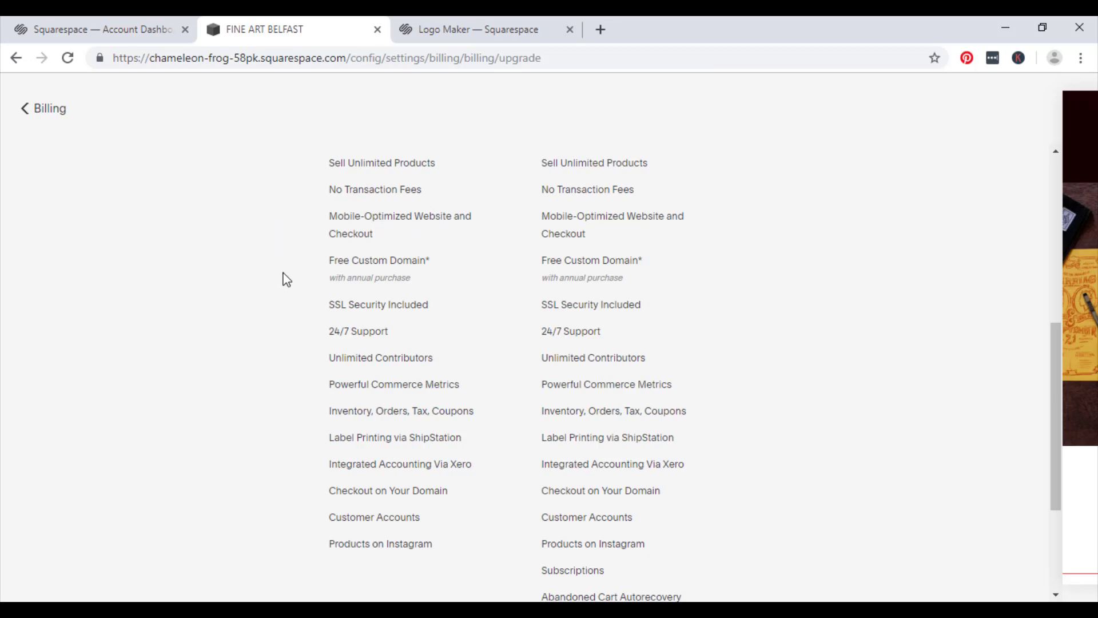
- Read the descriptions of the Basic commerce plan's features, from Free Custom Domain down to Products on Instagram
{"action": "mouse_move", "coordinate": [406, 262]}
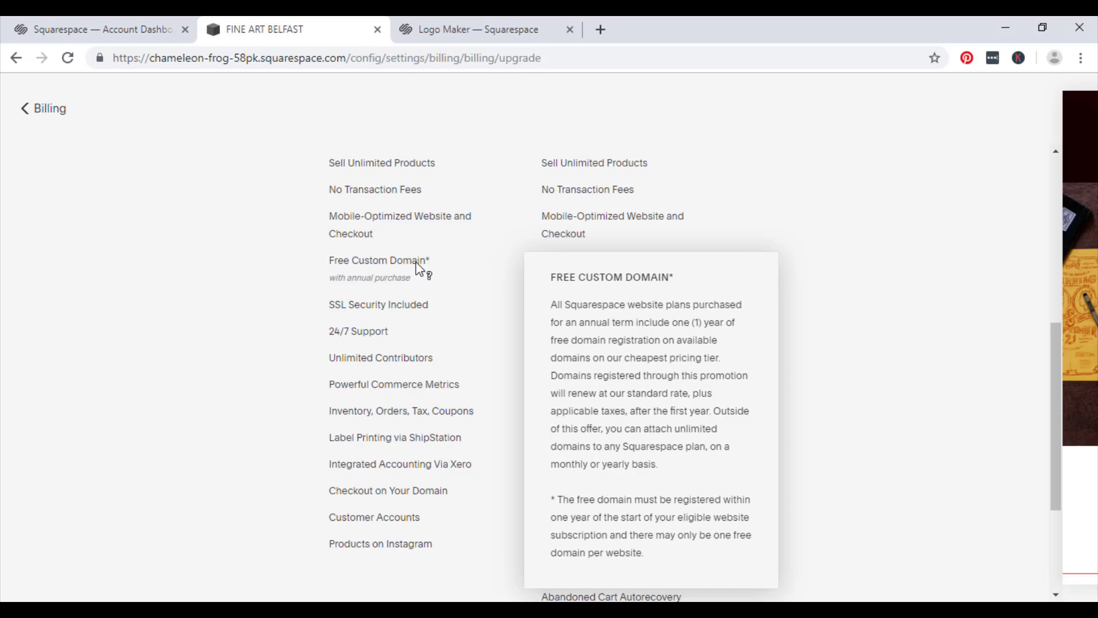
{"action": "mouse_move", "coordinate": [420, 315]}
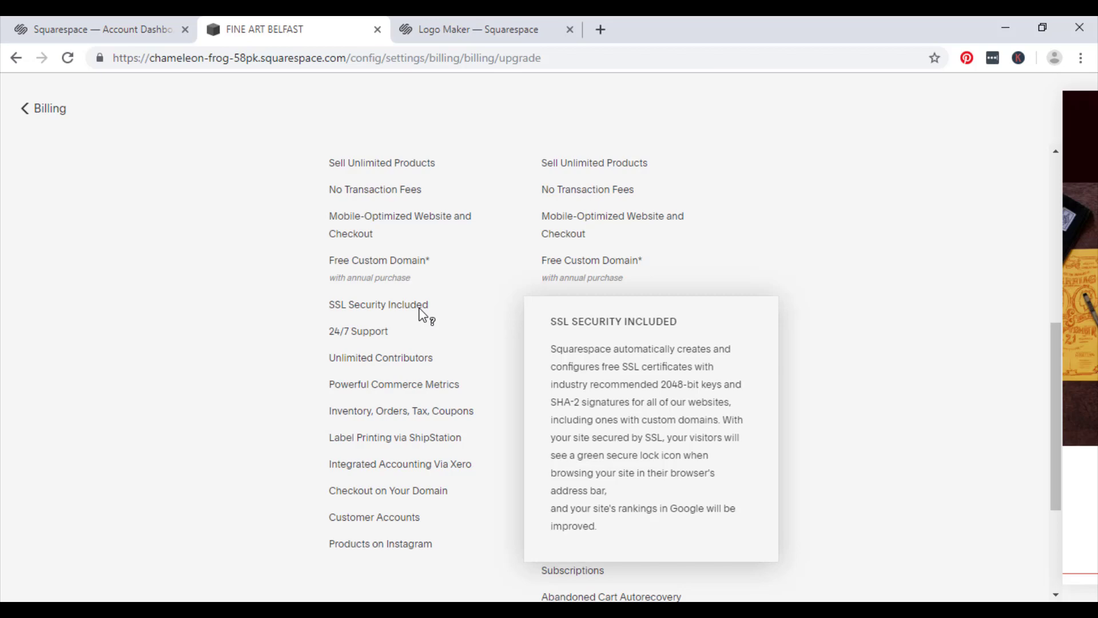
{"action": "mouse_move", "coordinate": [394, 336]}
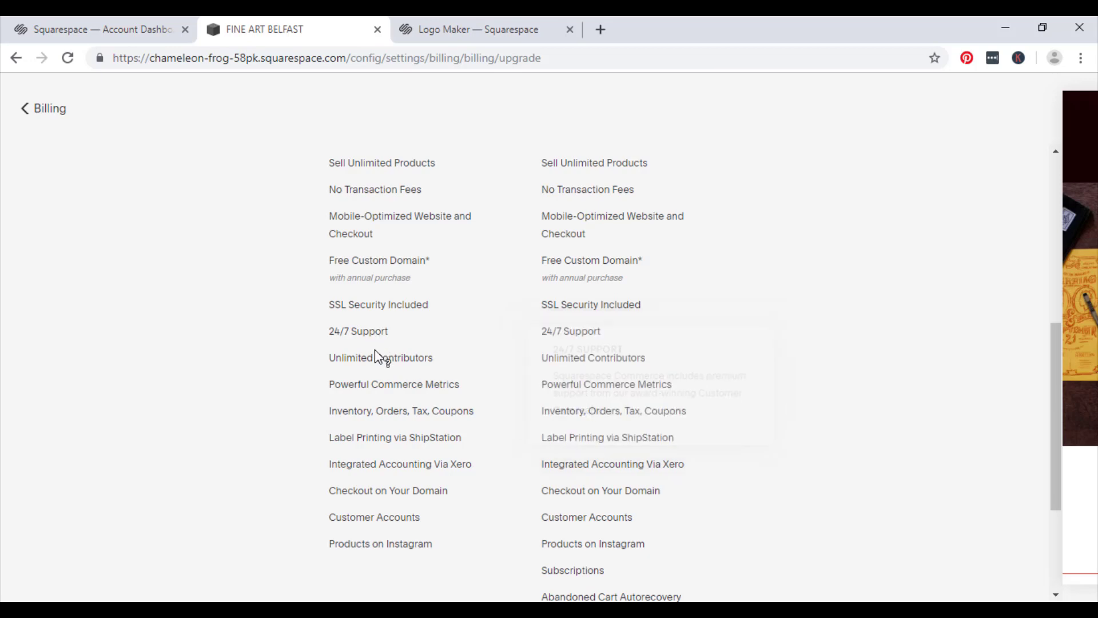
{"action": "mouse_move", "coordinate": [377, 361]}
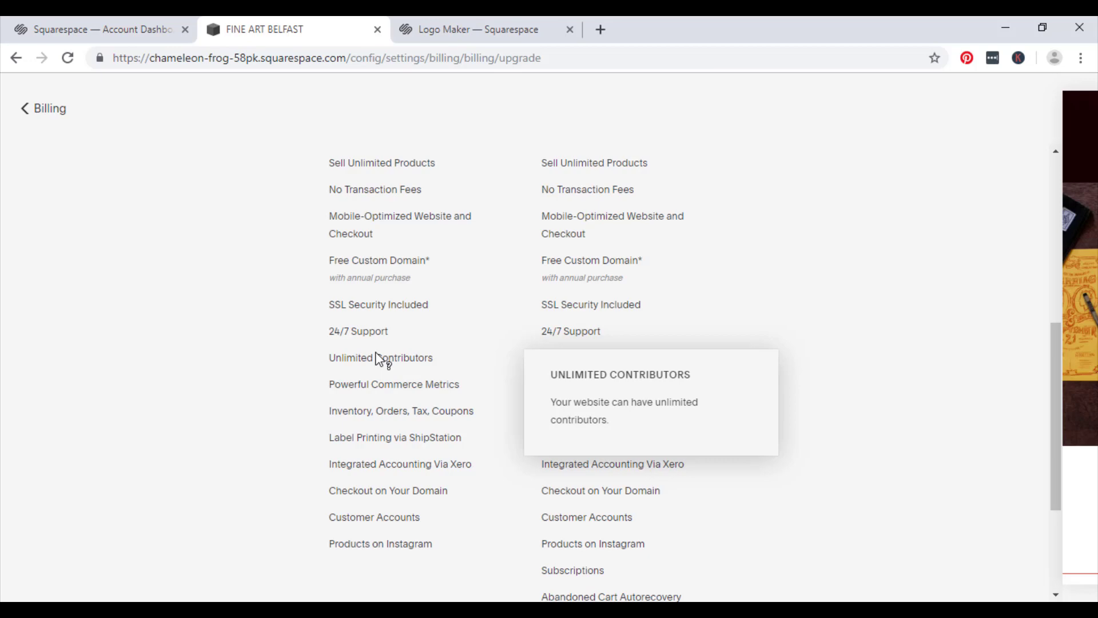
{"action": "mouse_move", "coordinate": [388, 390]}
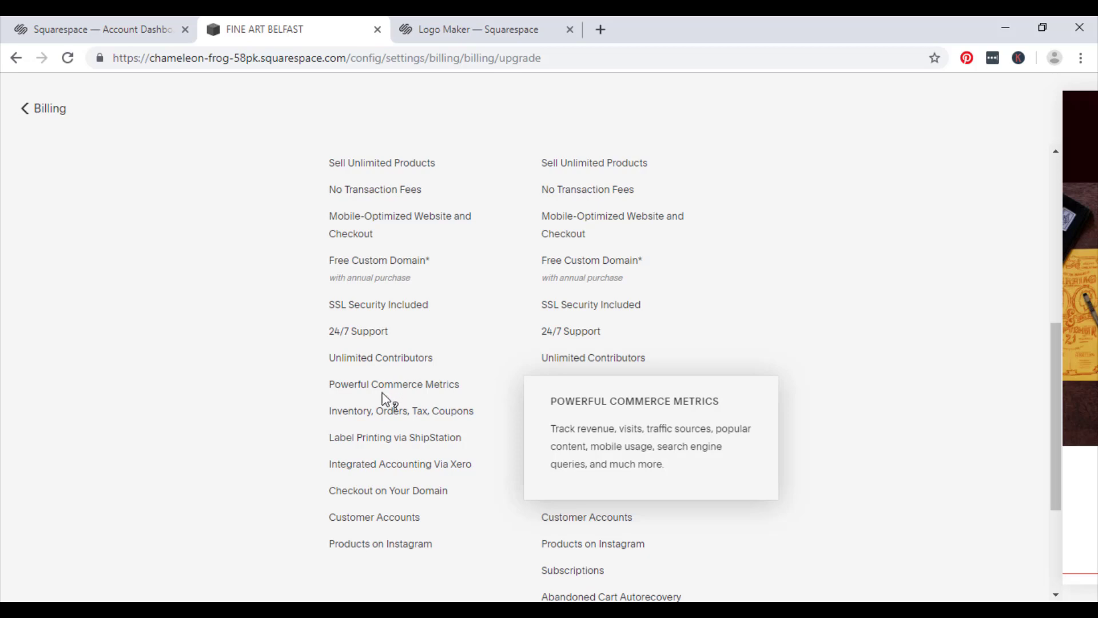
{"action": "mouse_move", "coordinate": [386, 412]}
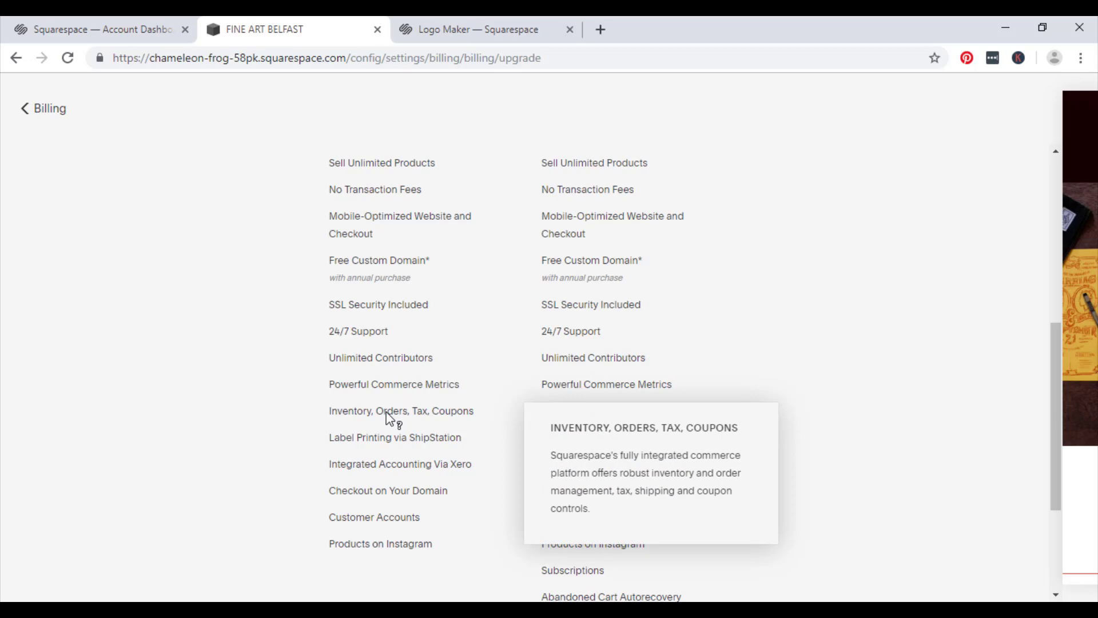
{"action": "mouse_move", "coordinate": [379, 438]}
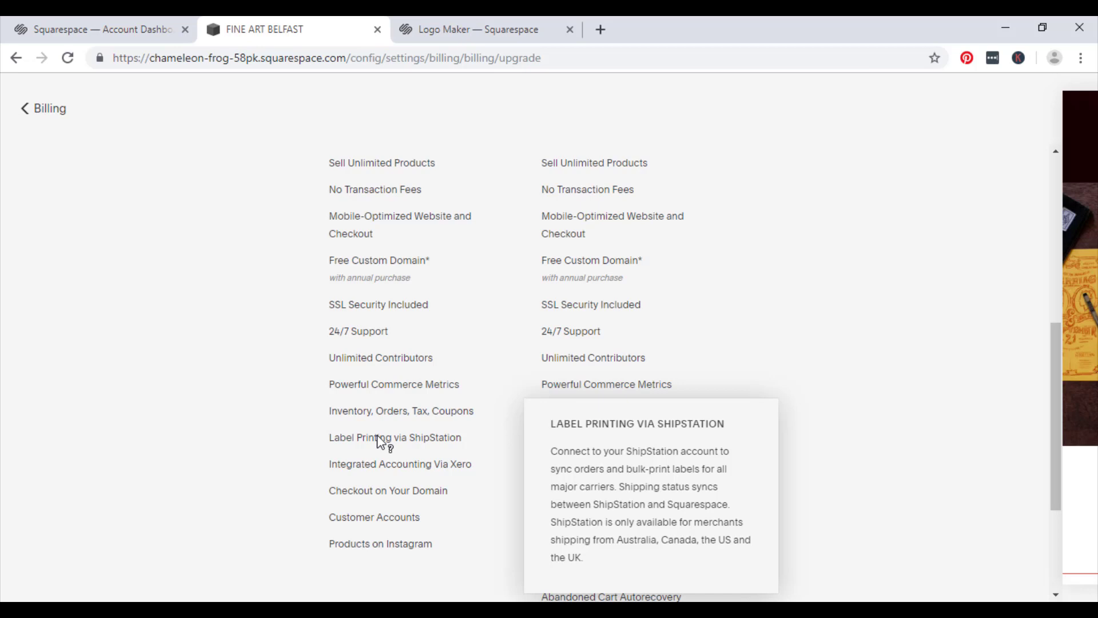
{"action": "mouse_move", "coordinate": [391, 473]}
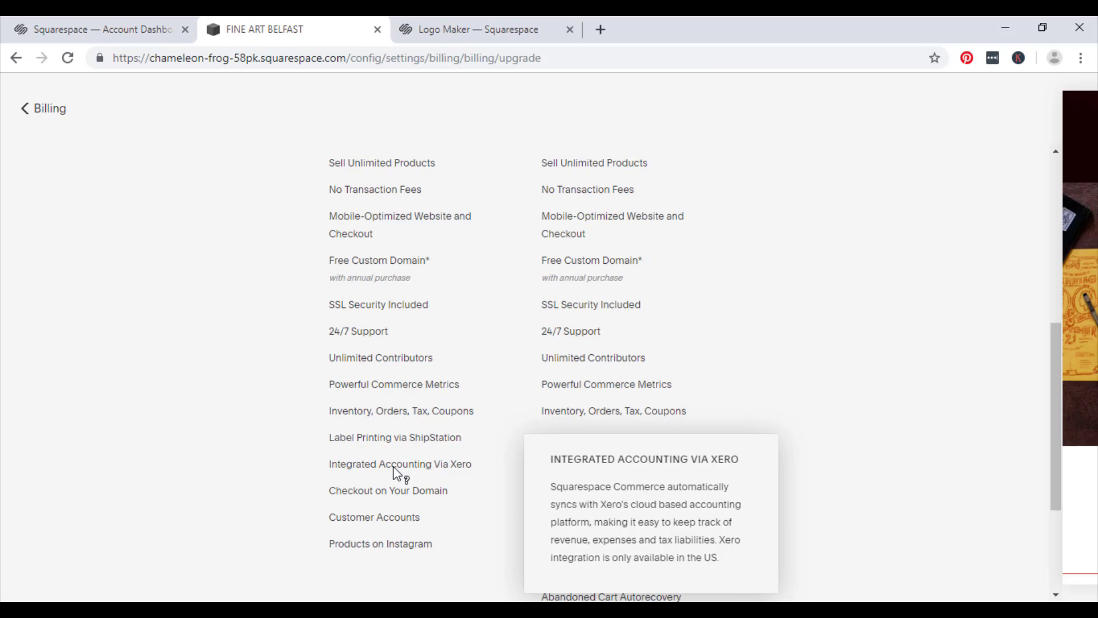
{"action": "mouse_move", "coordinate": [397, 493]}
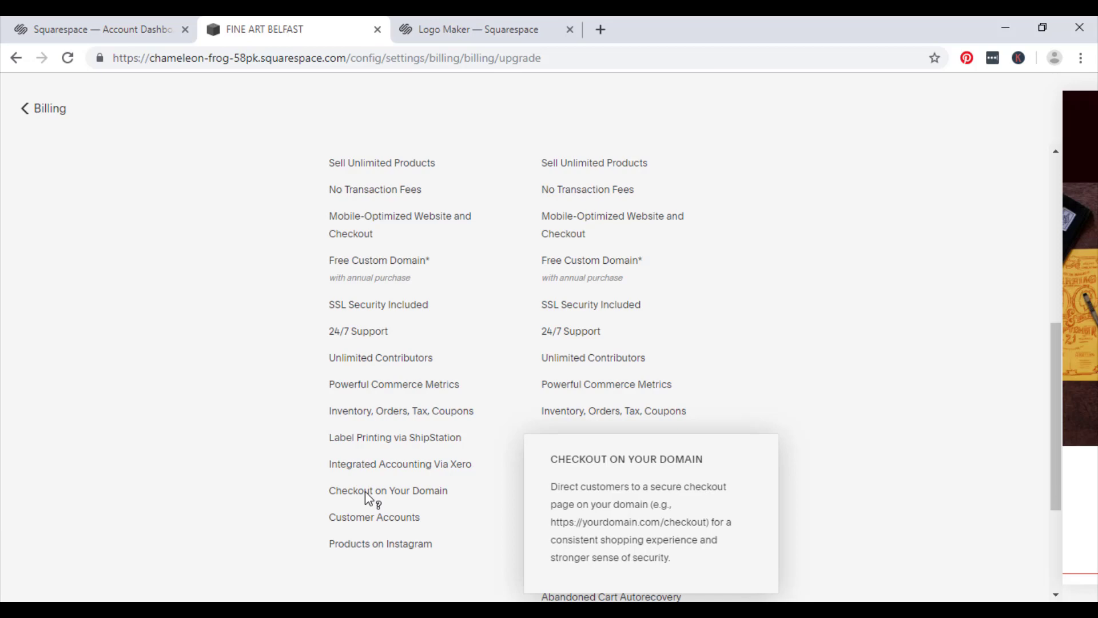
{"action": "mouse_move", "coordinate": [369, 523]}
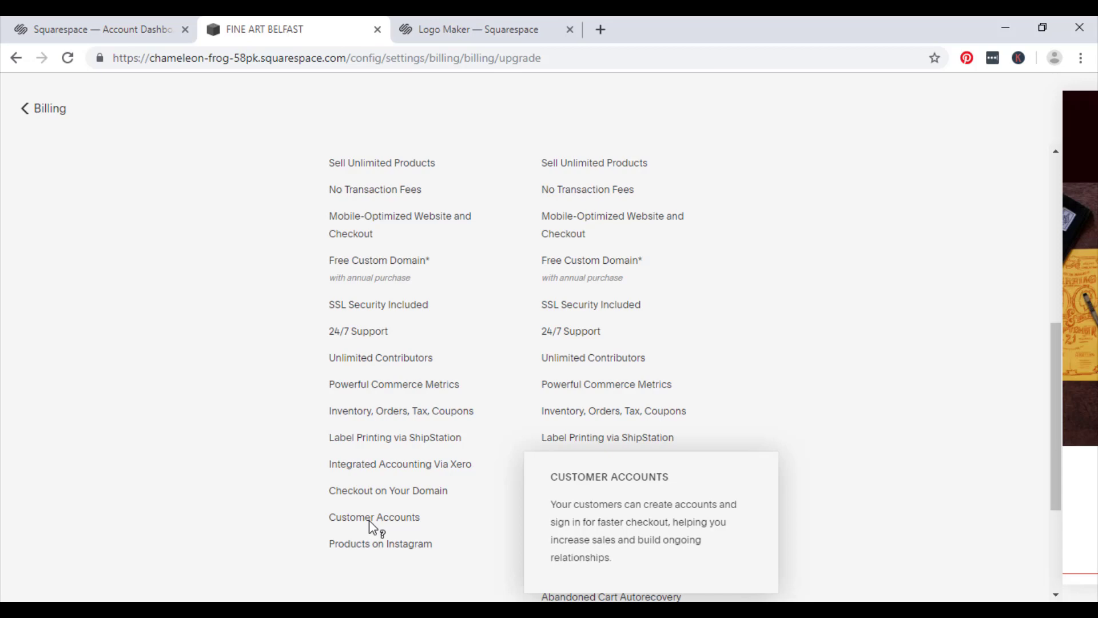
{"action": "mouse_move", "coordinate": [377, 549]}
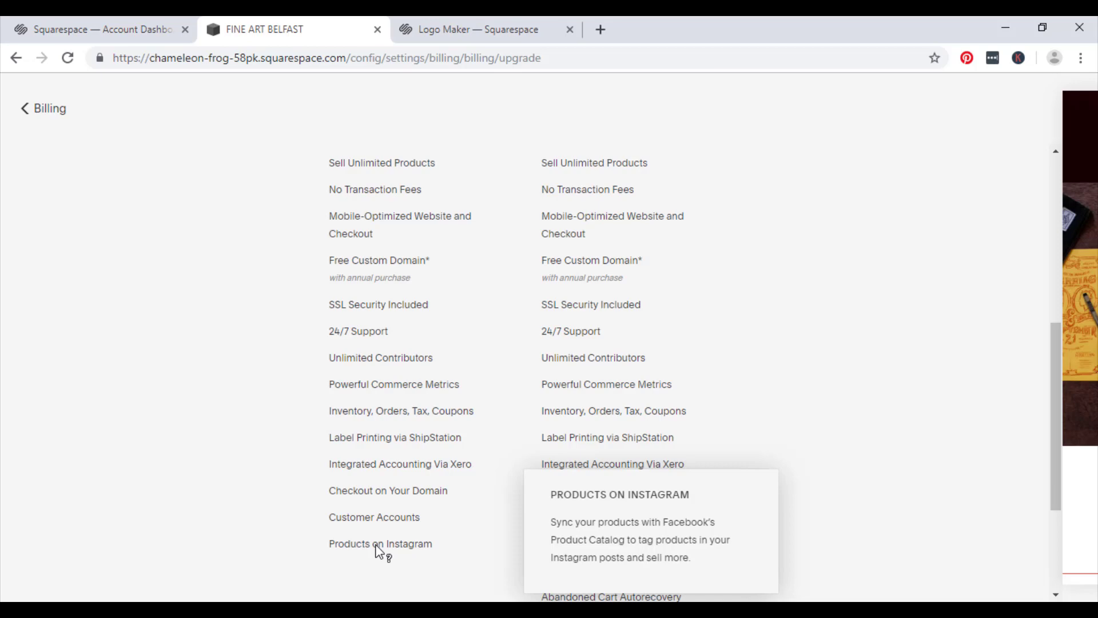
- Compare the commerce plans' prices with the Personal and Business website plans and return to the commerce plans
{"action": "scroll", "coordinate": [304, 292], "scroll_direction": "up", "scroll_amount": 5}
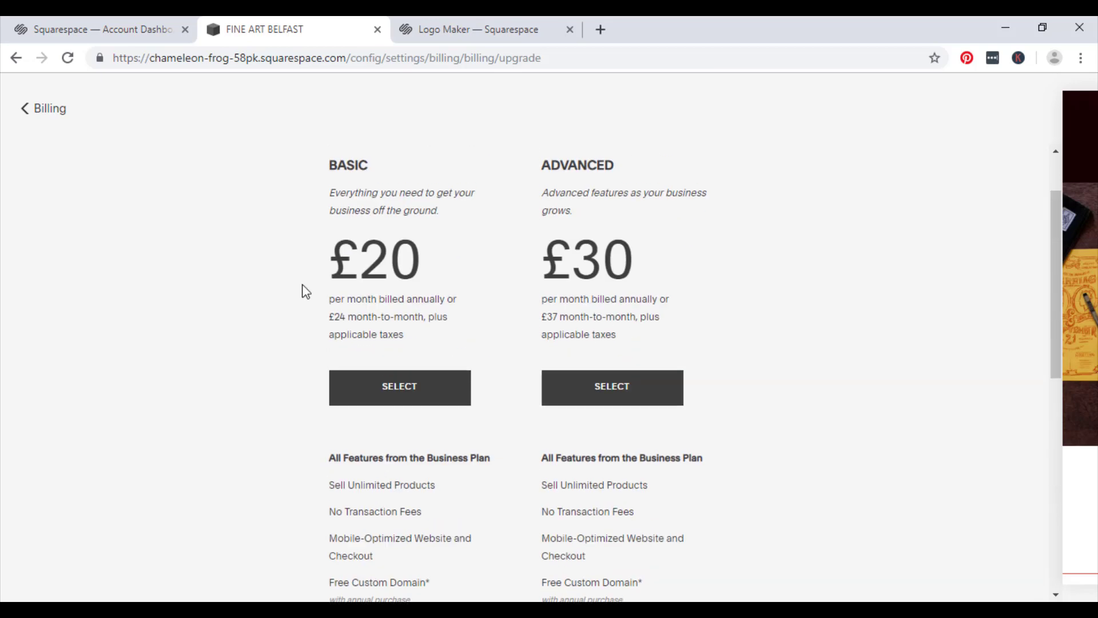
{"action": "scroll", "coordinate": [439, 194], "scroll_direction": "down", "scroll_amount": 6}
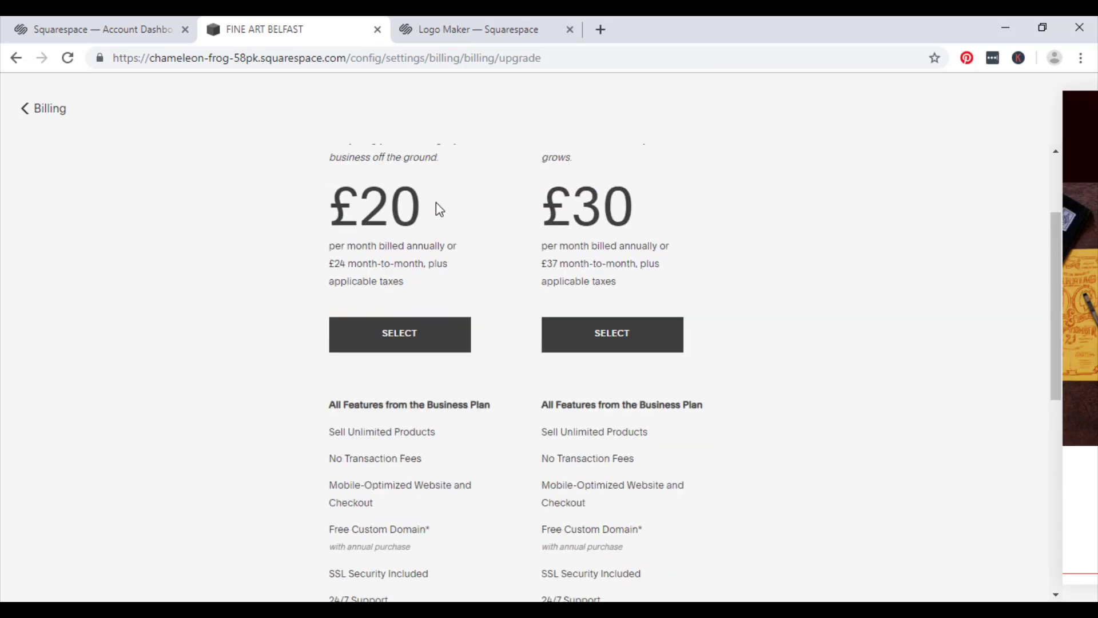
{"action": "scroll", "coordinate": [486, 320], "scroll_direction": "up", "scroll_amount": 8}
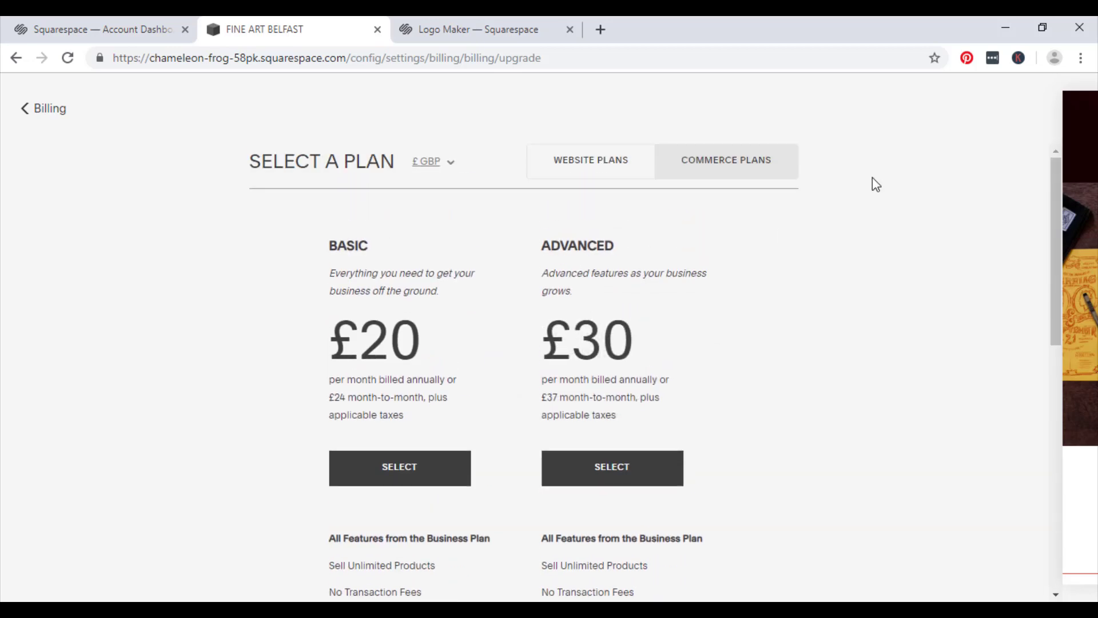
{"action": "left_click", "coordinate": [607, 158]}
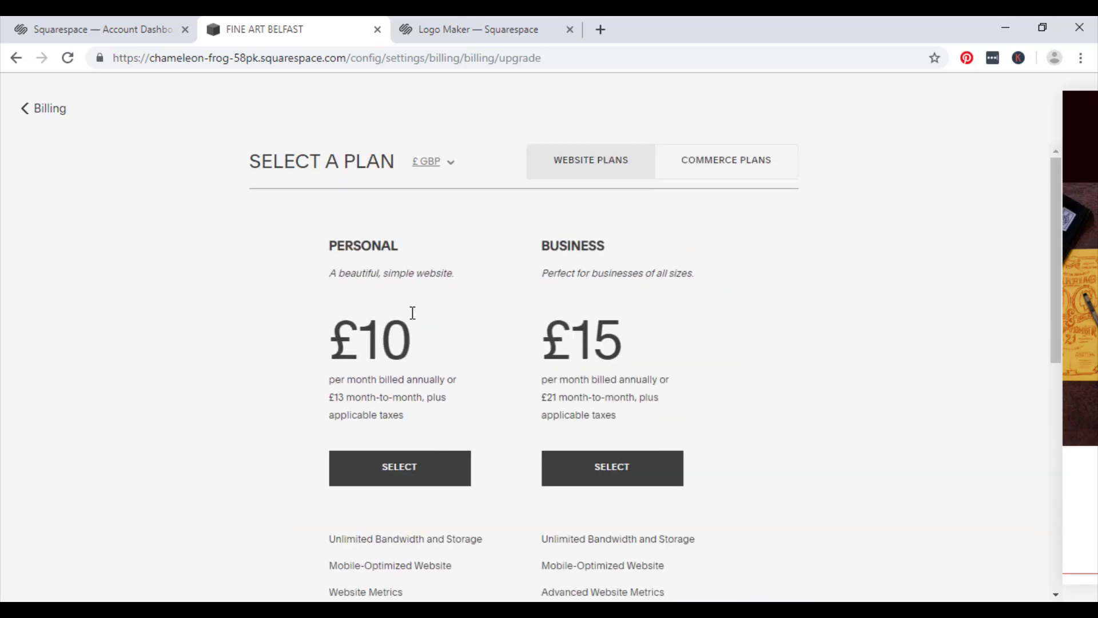
{"action": "left_click", "coordinate": [714, 167]}
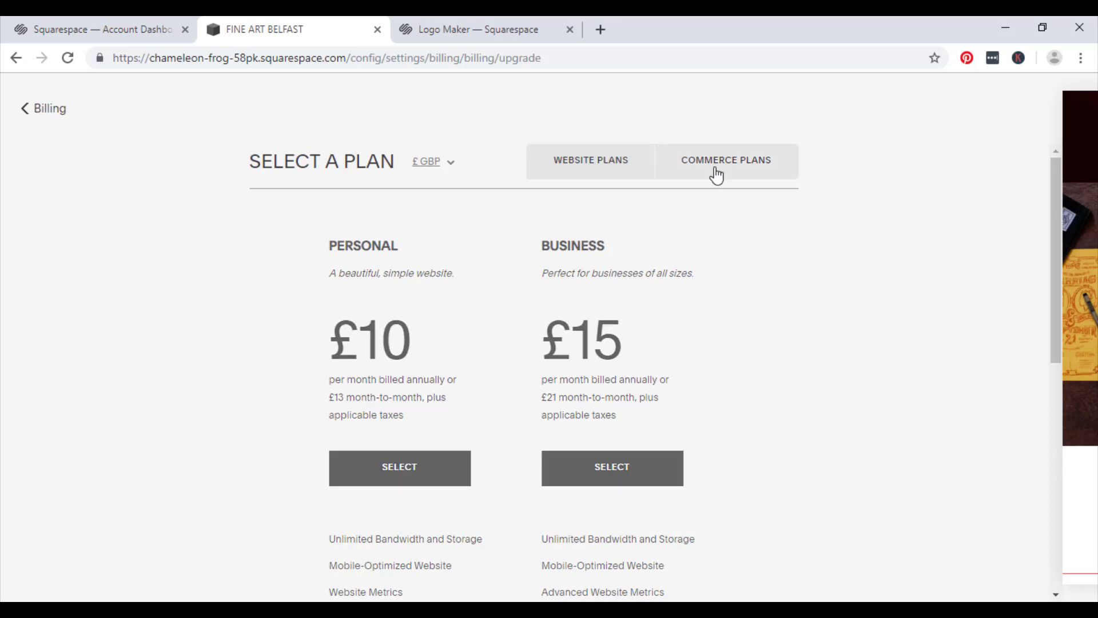
- Compare the full Basic and Advanced commerce feature lists and read the description of Subscriptions
{"action": "scroll", "coordinate": [400, 380], "scroll_direction": "down", "scroll_amount": 10}
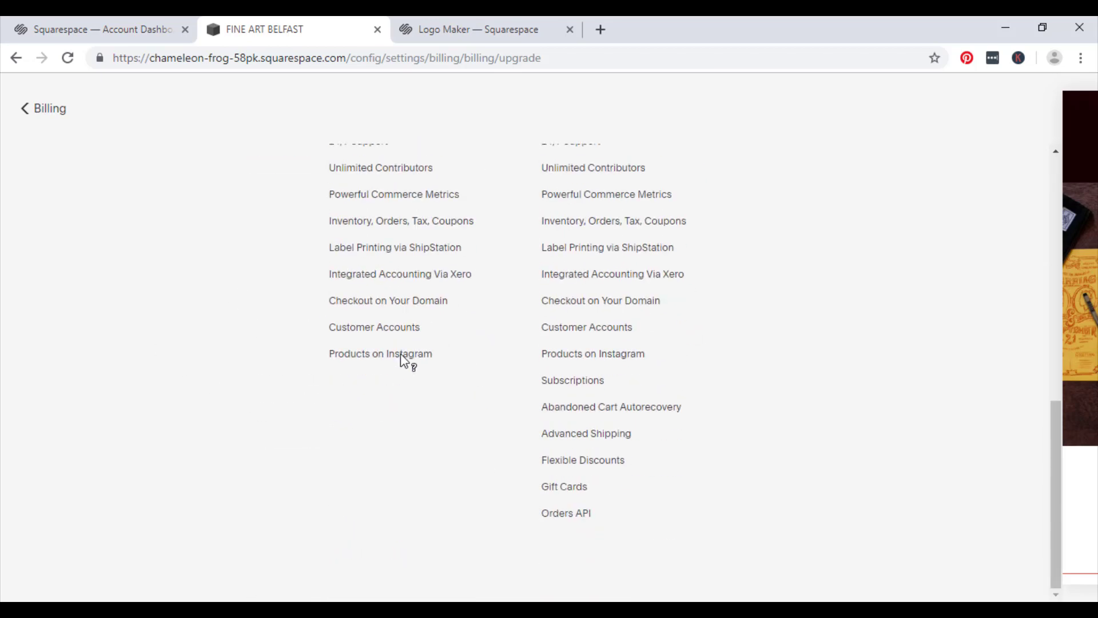
{"action": "mouse_move", "coordinate": [341, 365]}
{"action": "scroll", "coordinate": [615, 444], "scroll_direction": "up", "scroll_amount": 10}
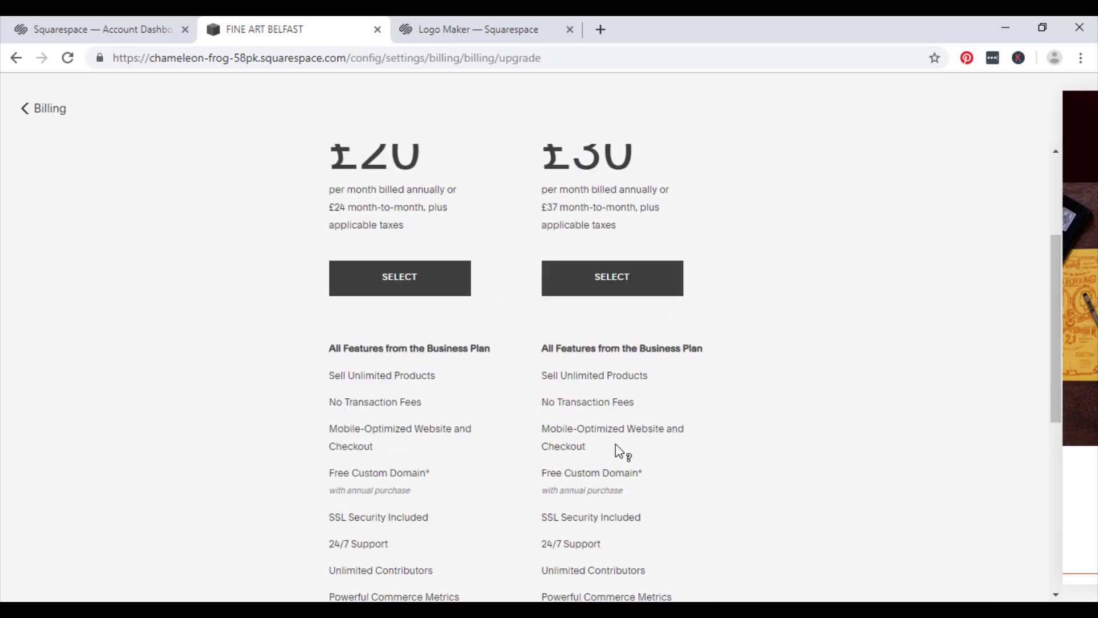
{"action": "scroll", "coordinate": [621, 299], "scroll_direction": "up", "scroll_amount": 1}
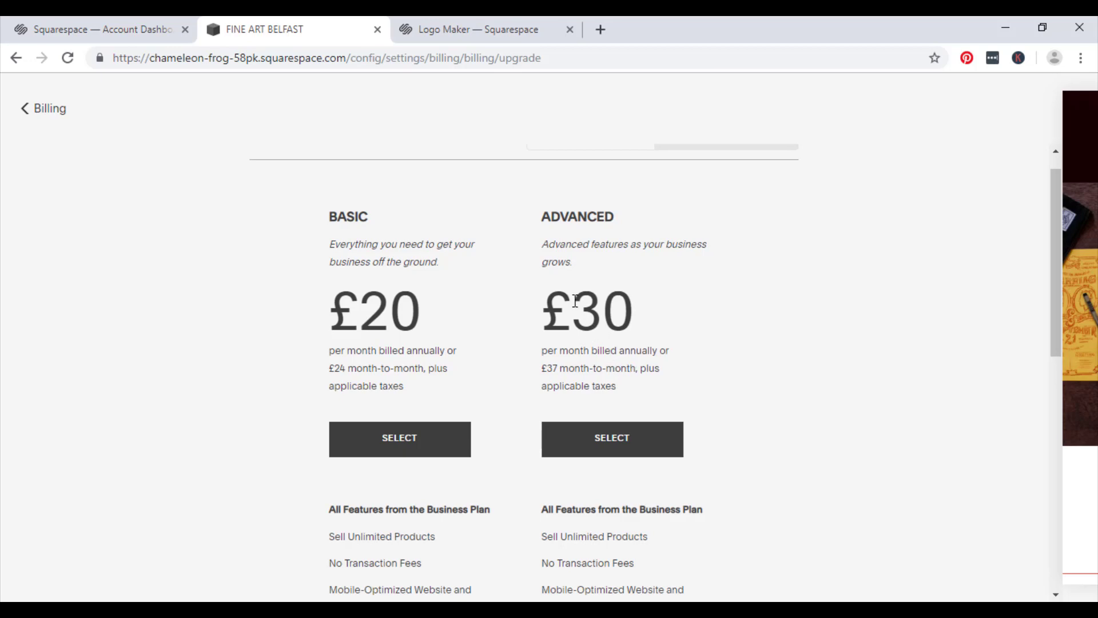
{"action": "scroll", "coordinate": [773, 324], "scroll_direction": "down", "scroll_amount": 7}
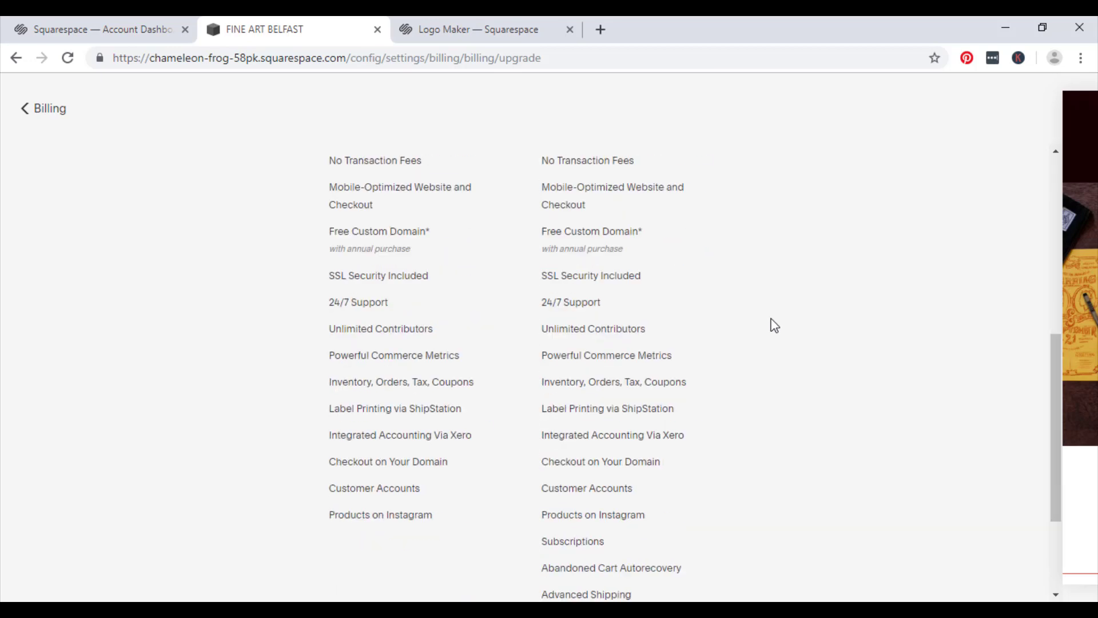
{"action": "scroll", "coordinate": [769, 327], "scroll_direction": "down", "scroll_amount": 3}
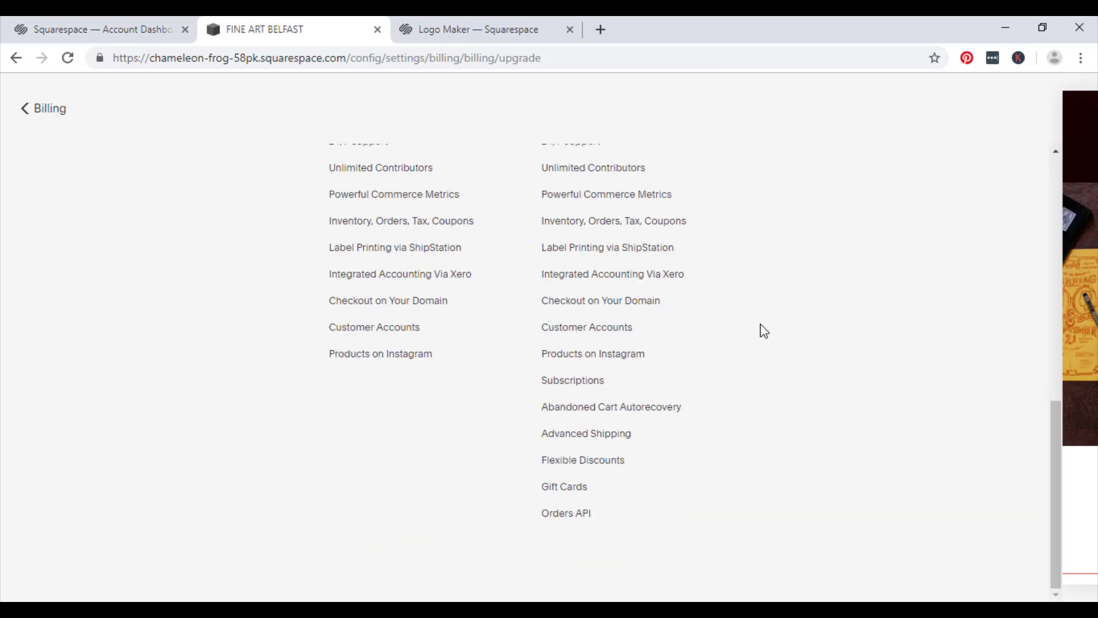
{"action": "mouse_move", "coordinate": [588, 387]}
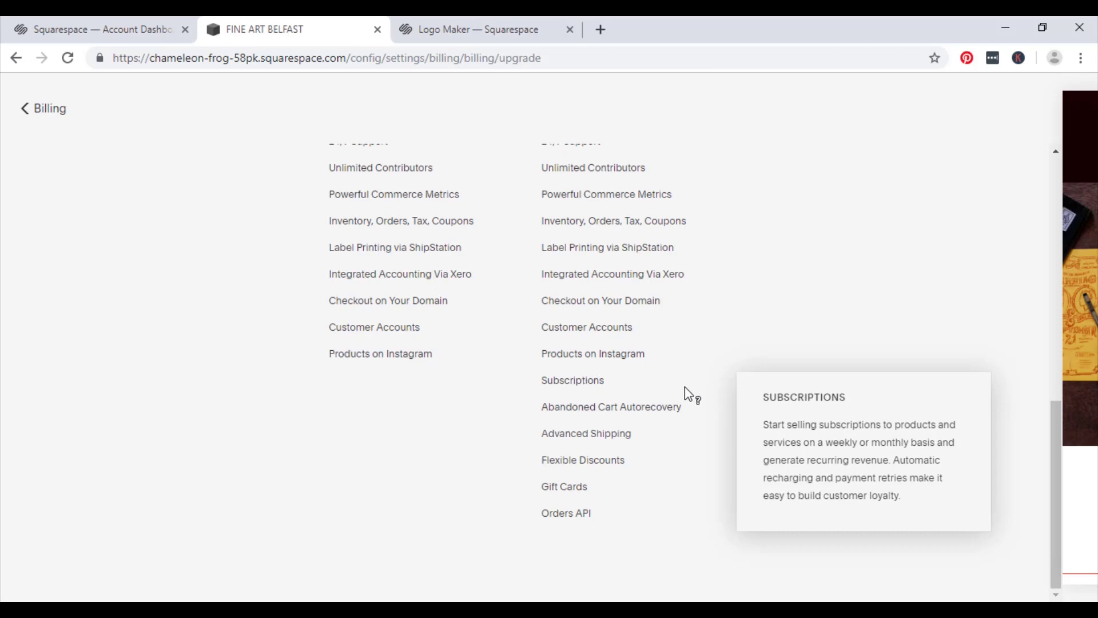
- Recheck the commerce plans' prices and read the descriptions of Advanced Shipping, Flexible Discounts, Gift Cards and Orders API
{"action": "scroll", "coordinate": [875, 254], "scroll_direction": "up", "scroll_amount": 4}
{"action": "scroll", "coordinate": [873, 254], "scroll_direction": "up", "scroll_amount": 4}
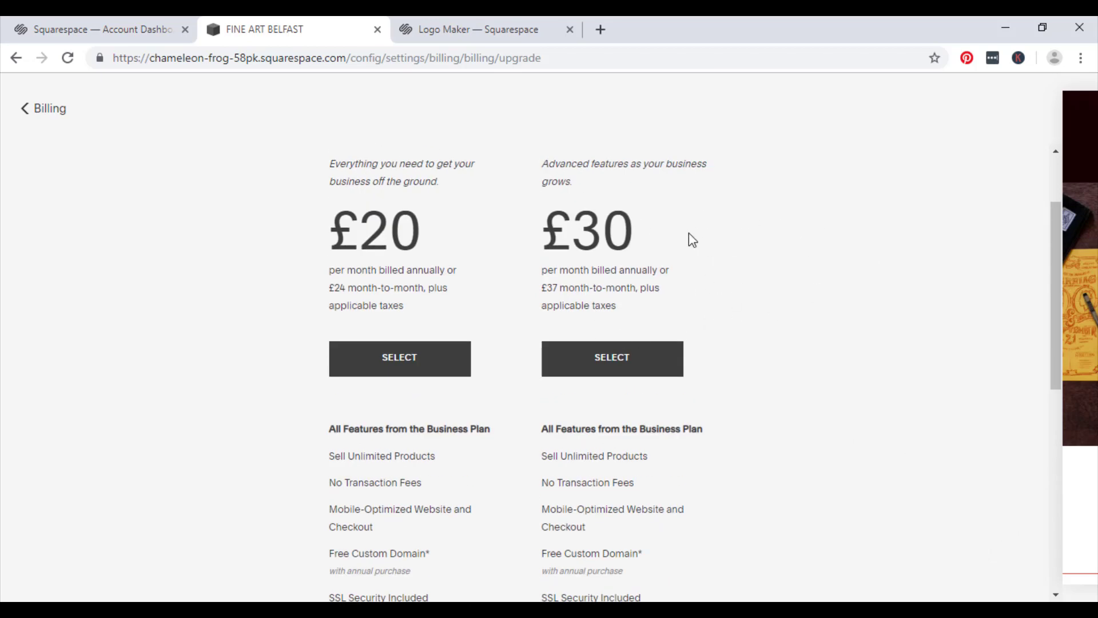
{"action": "scroll", "coordinate": [823, 274], "scroll_direction": "down", "scroll_amount": 1}
{"action": "scroll", "coordinate": [827, 274], "scroll_direction": "down", "scroll_amount": 5}
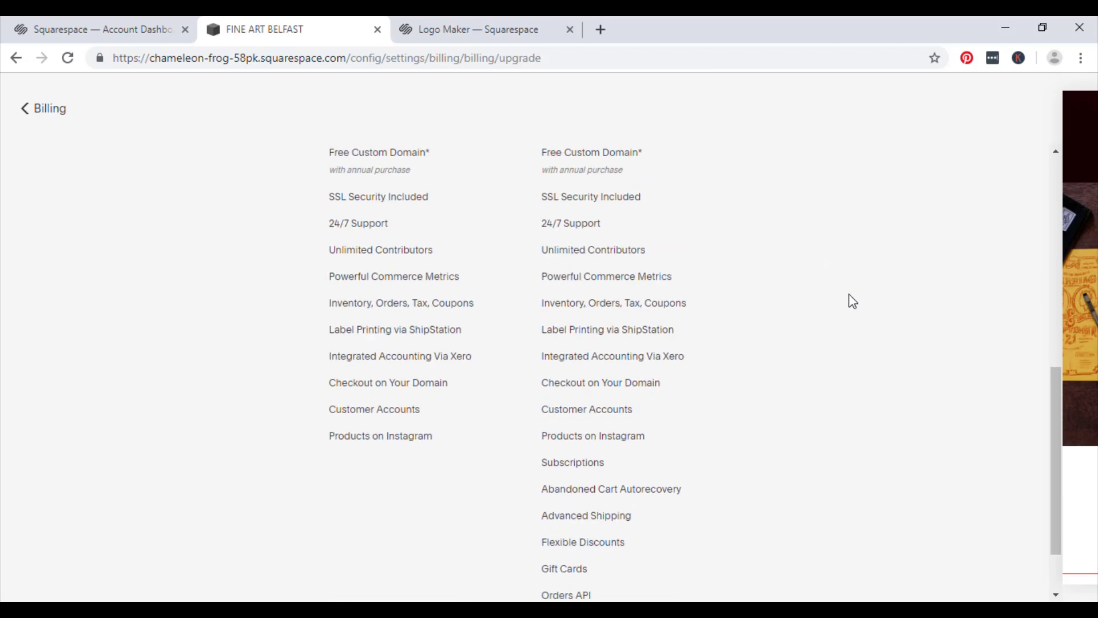
{"action": "scroll", "coordinate": [784, 360], "scroll_direction": "down", "scroll_amount": 2}
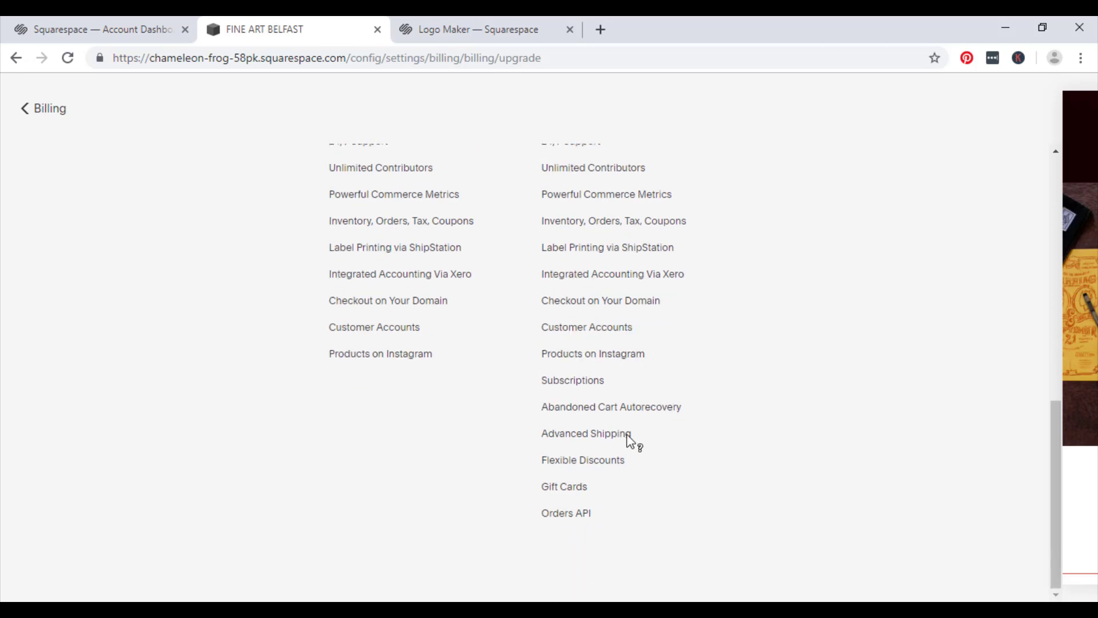
{"action": "mouse_move", "coordinate": [628, 437]}
{"action": "mouse_move", "coordinate": [606, 453]}
{"action": "mouse_move", "coordinate": [574, 491]}
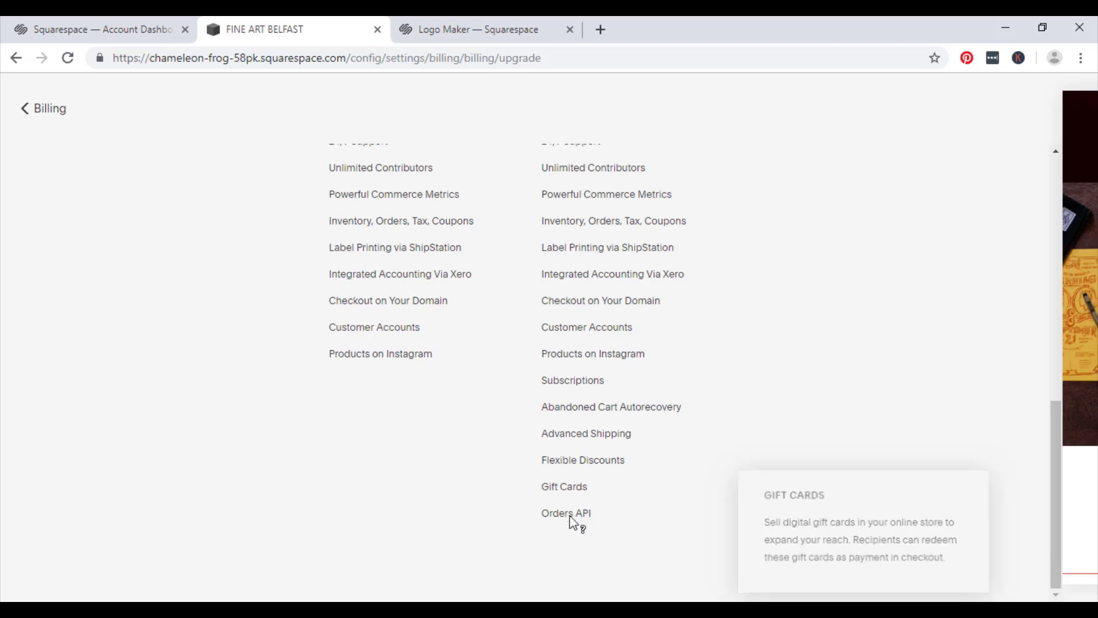
{"action": "mouse_move", "coordinate": [571, 513]}
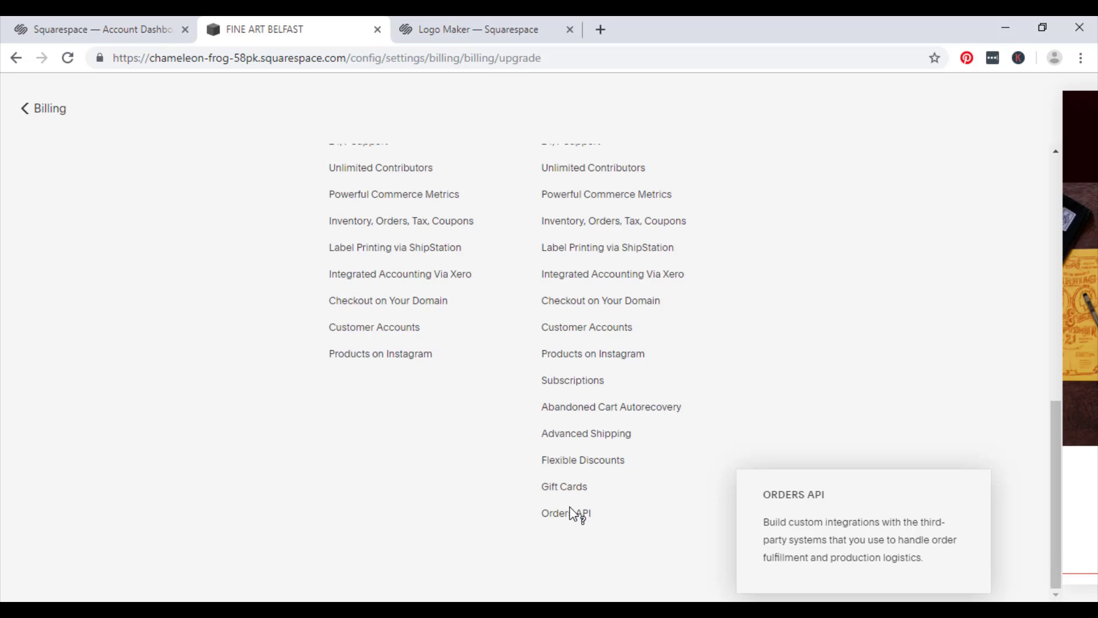
- Reread the Advanced Shipping description and look over the Advanced commerce plan's feature list once more
{"action": "scroll", "coordinate": [850, 299], "scroll_direction": "up", "scroll_amount": 3}
{"action": "scroll", "coordinate": [843, 370], "scroll_direction": "down", "scroll_amount": 1}
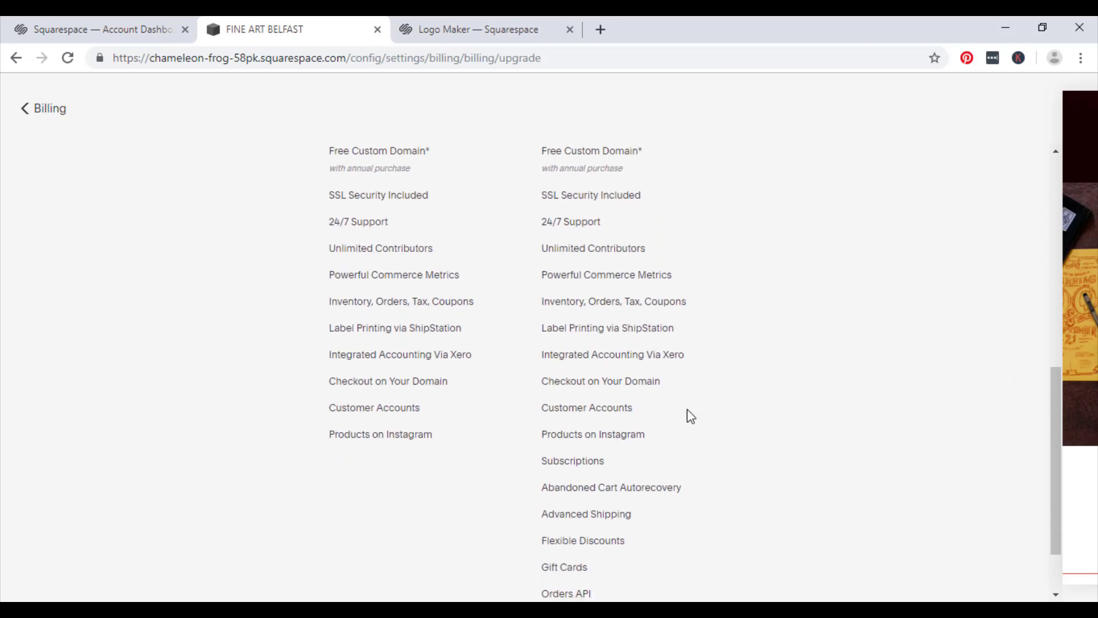
{"action": "scroll", "coordinate": [718, 475], "scroll_direction": "down", "scroll_amount": 1}
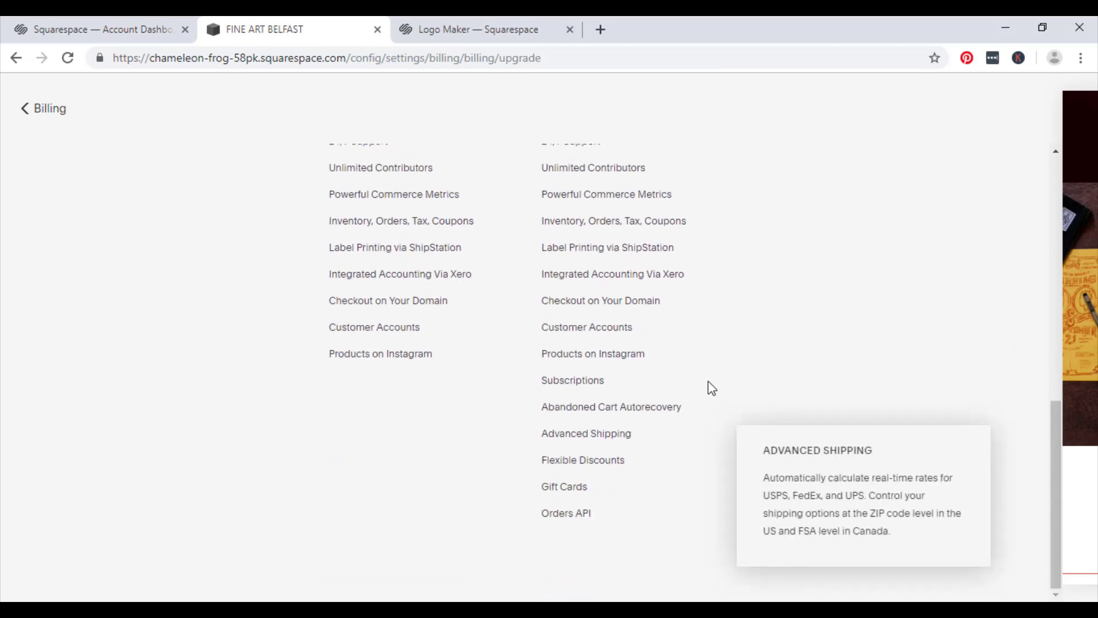
{"action": "scroll", "coordinate": [765, 372], "scroll_direction": "up", "scroll_amount": 4}
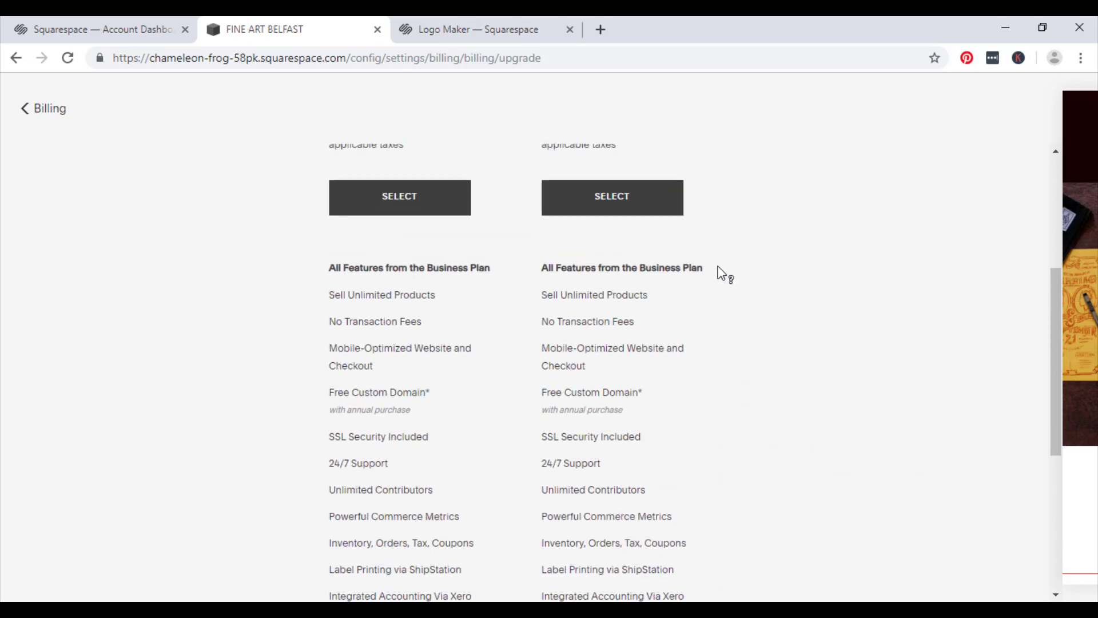
- Compare the Basic and Advanced commerce plans' prices and feature lists once more, down to Orders API
{"action": "scroll", "coordinate": [722, 273], "scroll_direction": "up", "scroll_amount": 4}
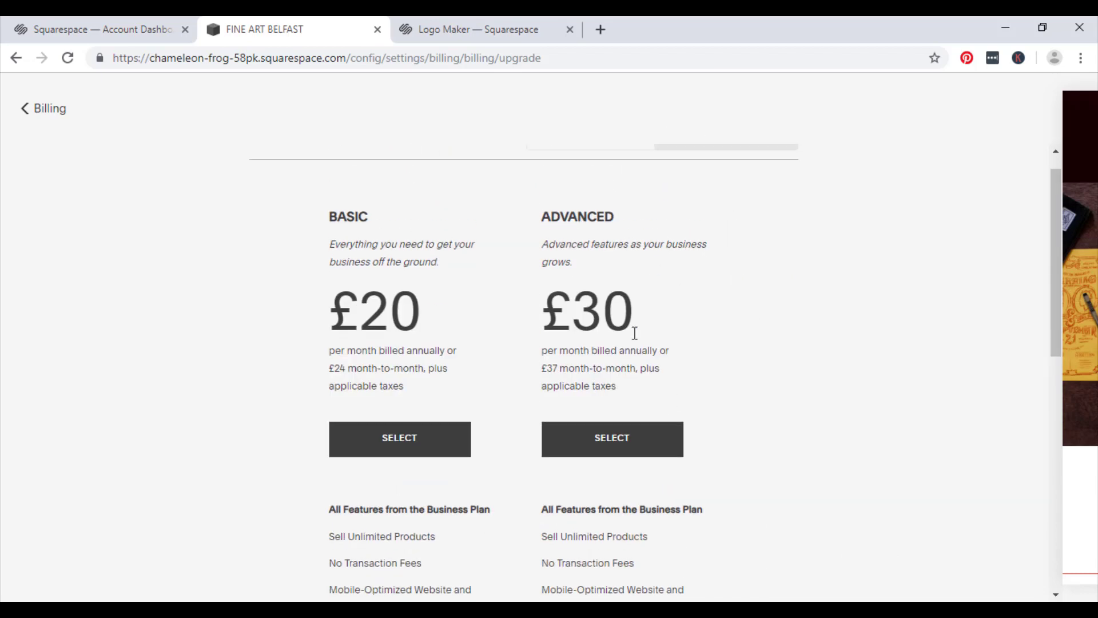
{"action": "scroll", "coordinate": [758, 292], "scroll_direction": "down", "scroll_amount": 7}
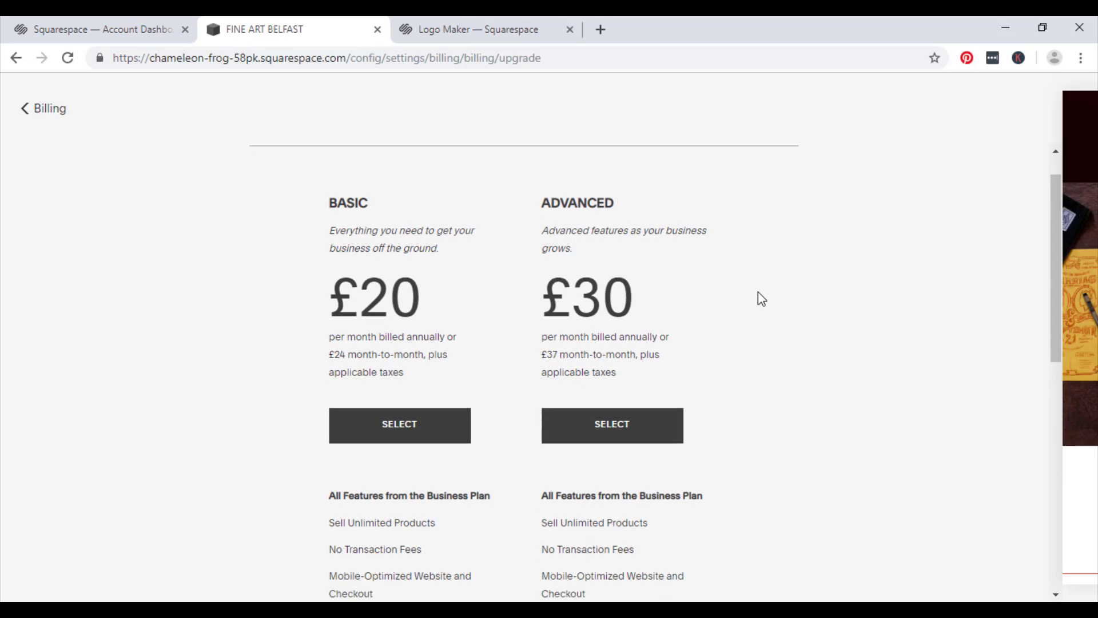
{"action": "scroll", "coordinate": [785, 333], "scroll_direction": "down", "scroll_amount": 1}
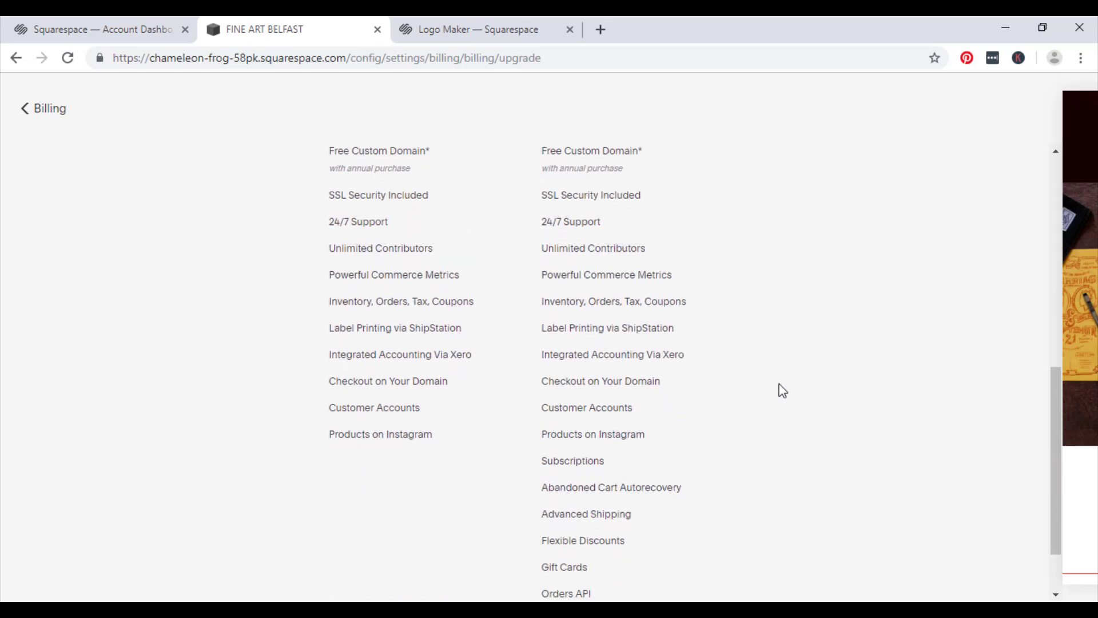
{"action": "scroll", "coordinate": [743, 529], "scroll_direction": "down", "scroll_amount": 1}
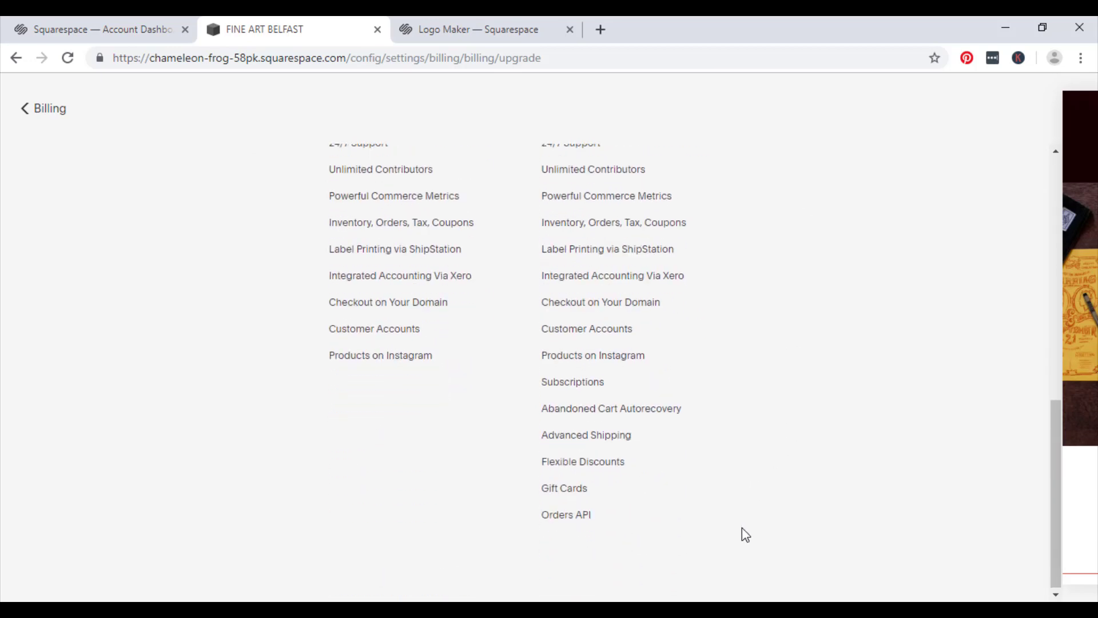
{"action": "mouse_move", "coordinate": [629, 438]}
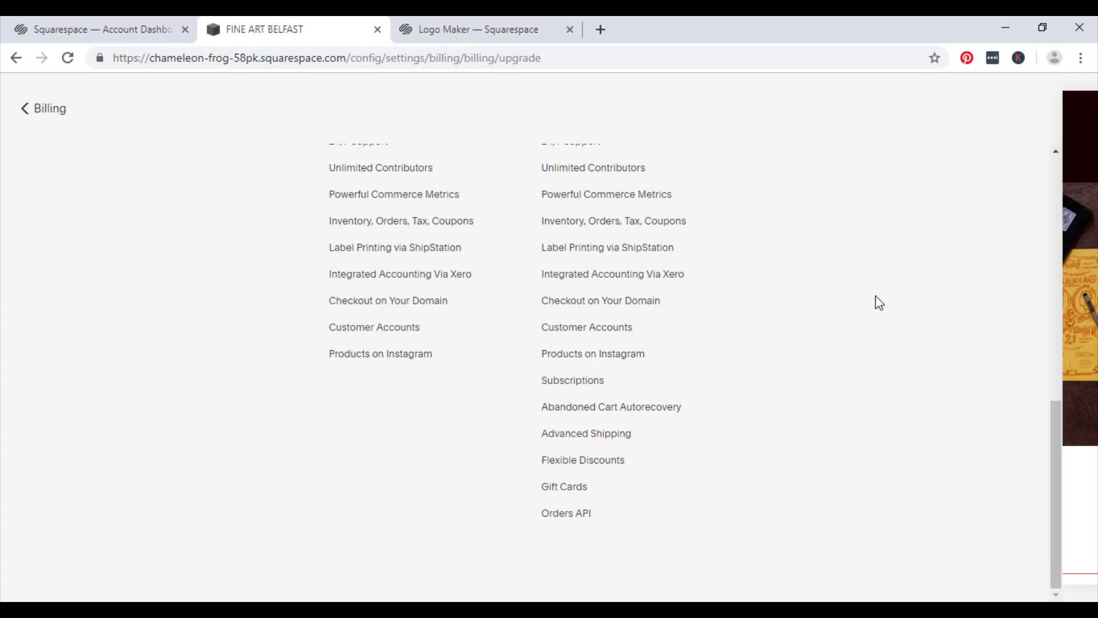
{"action": "scroll", "coordinate": [869, 293], "scroll_direction": "up", "scroll_amount": 1}
{"action": "mouse_move", "coordinate": [344, 336]}
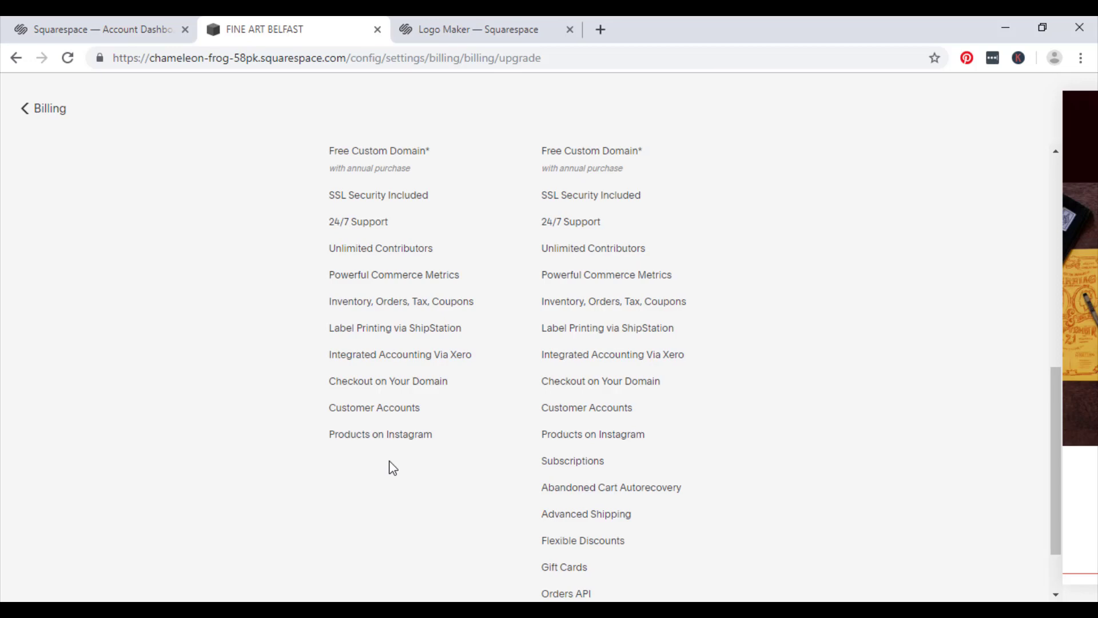
{"action": "scroll", "coordinate": [393, 467], "scroll_direction": "up", "scroll_amount": 5}
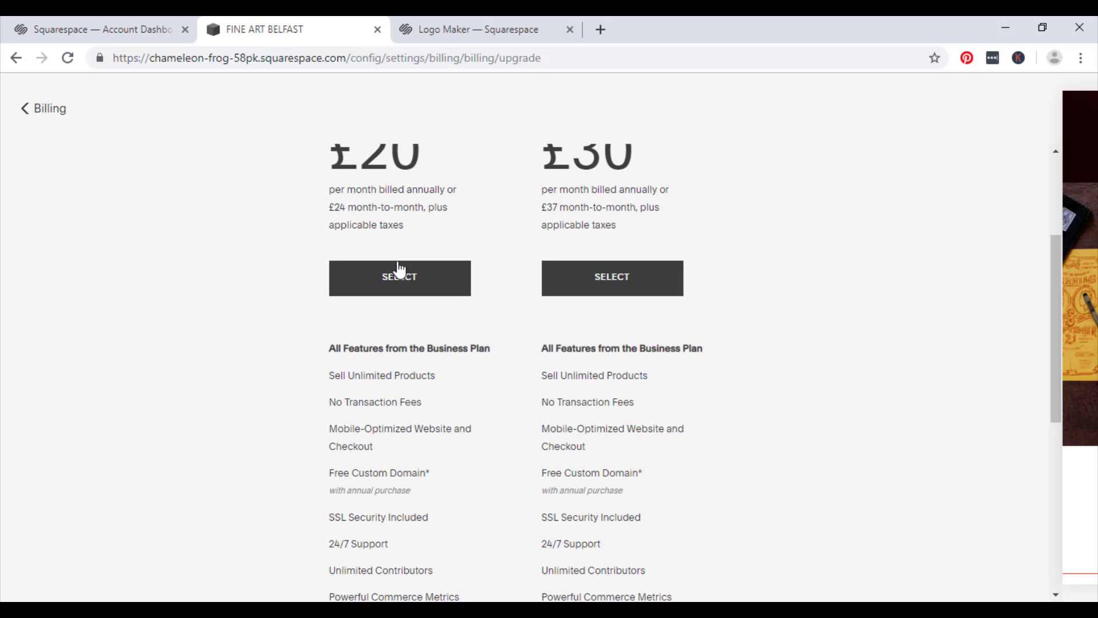
- Select the Basic commerce plan, review its payment periods, payment form and order summary, and return to the plan selection
{"action": "left_click", "coordinate": [405, 279]}
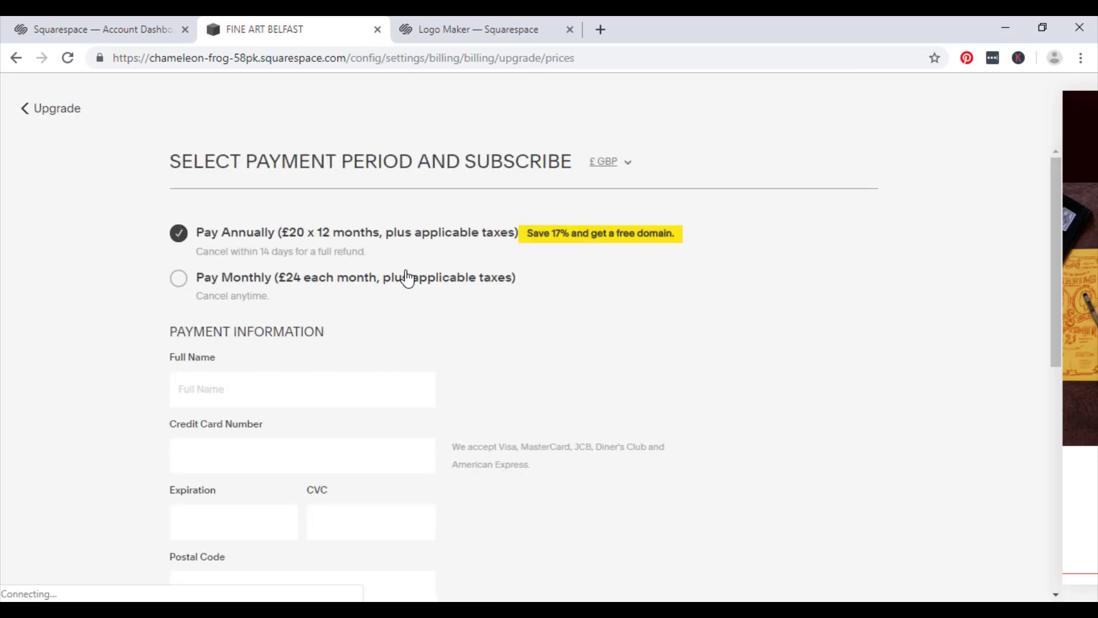
{"action": "scroll", "coordinate": [392, 414], "scroll_direction": "down", "scroll_amount": 7}
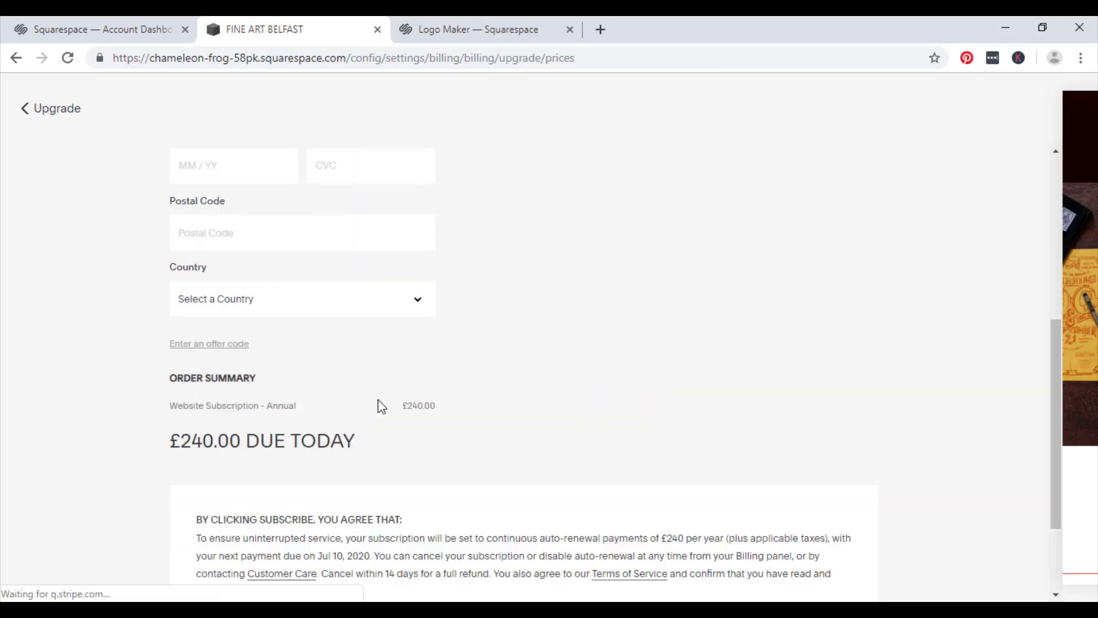
{"action": "scroll", "coordinate": [546, 423], "scroll_direction": "down", "scroll_amount": 2}
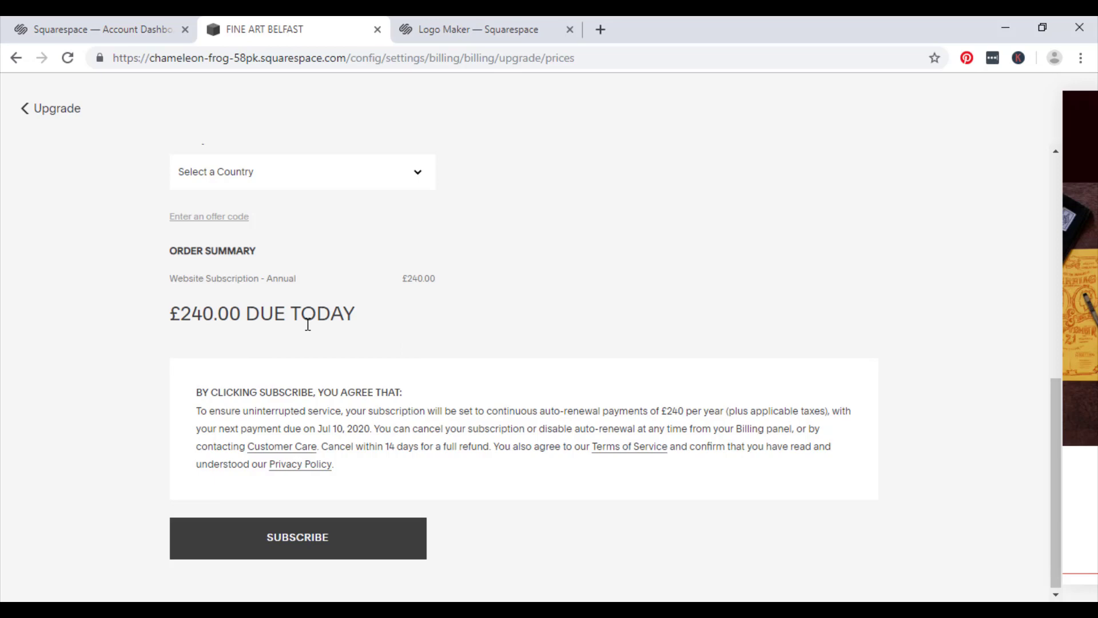
{"action": "scroll", "coordinate": [418, 302], "scroll_direction": "up", "scroll_amount": 4}
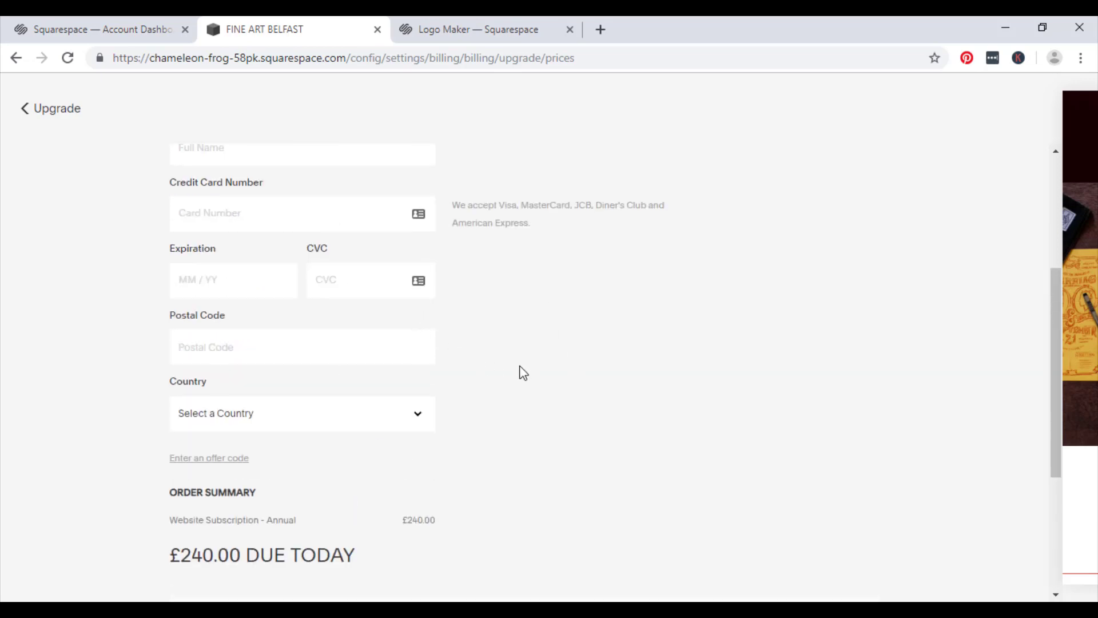
{"action": "scroll", "coordinate": [598, 397], "scroll_direction": "down", "scroll_amount": 4}
{"action": "scroll", "coordinate": [517, 346], "scroll_direction": "up", "scroll_amount": 7}
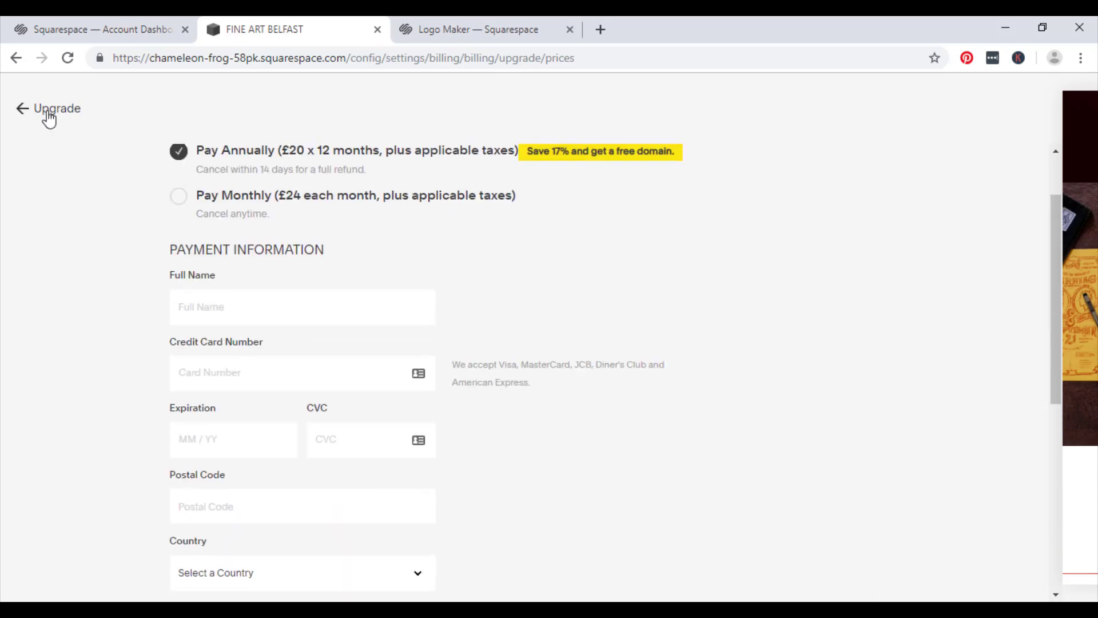
{"action": "left_click", "coordinate": [48, 118]}
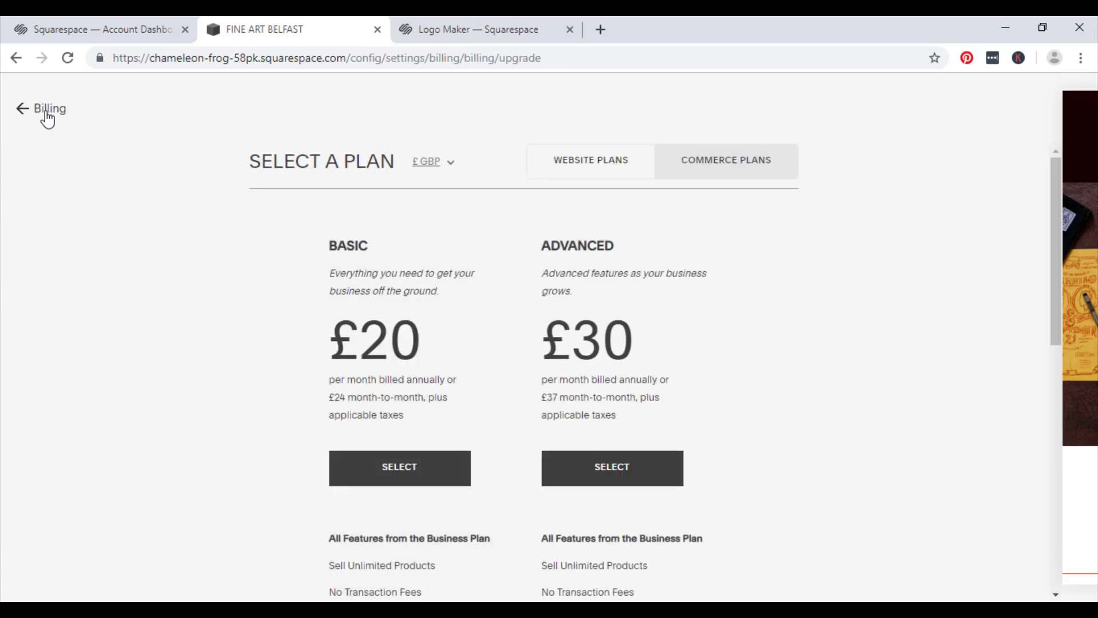
- Leave the billing and site settings and open the Custom CSS editor in the site's design settings
{"action": "left_click", "coordinate": [48, 118]}
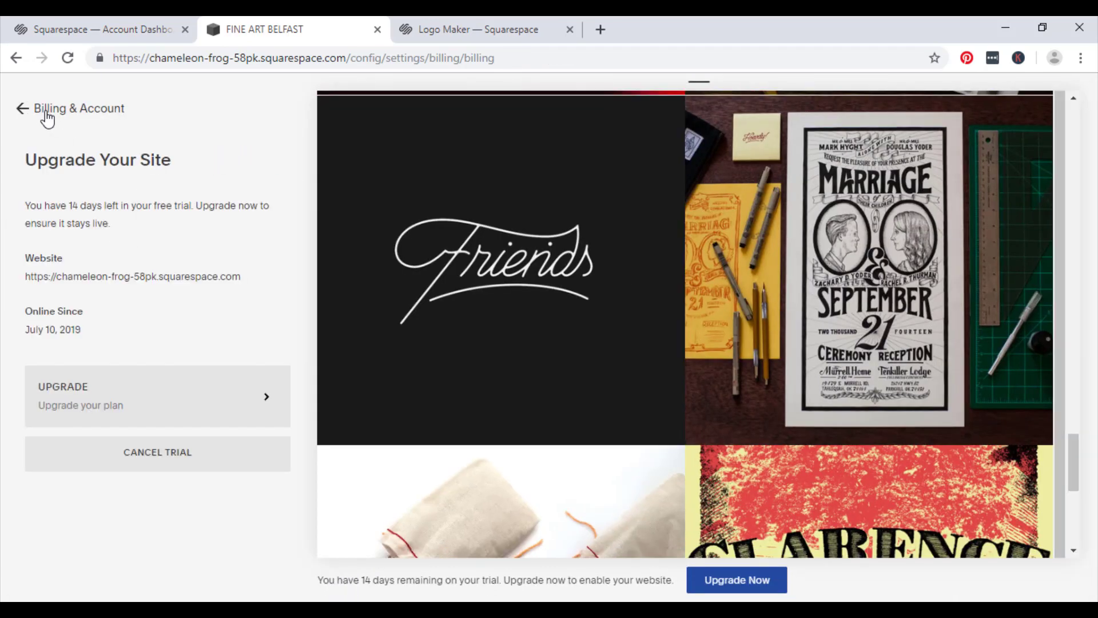
{"action": "left_click", "coordinate": [48, 118]}
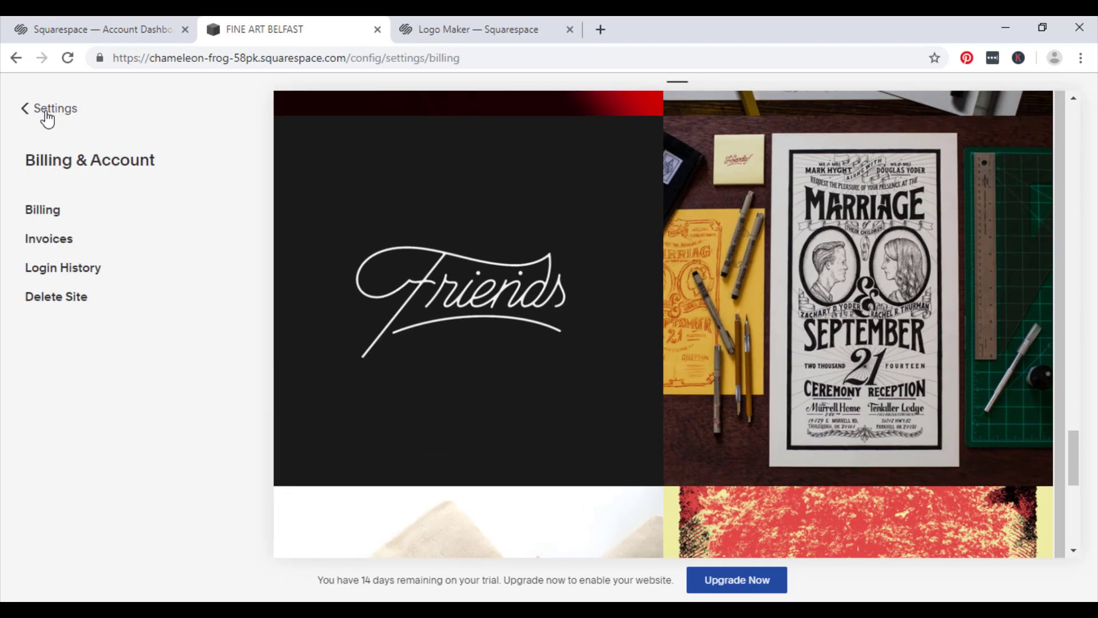
{"action": "left_click", "coordinate": [48, 118]}
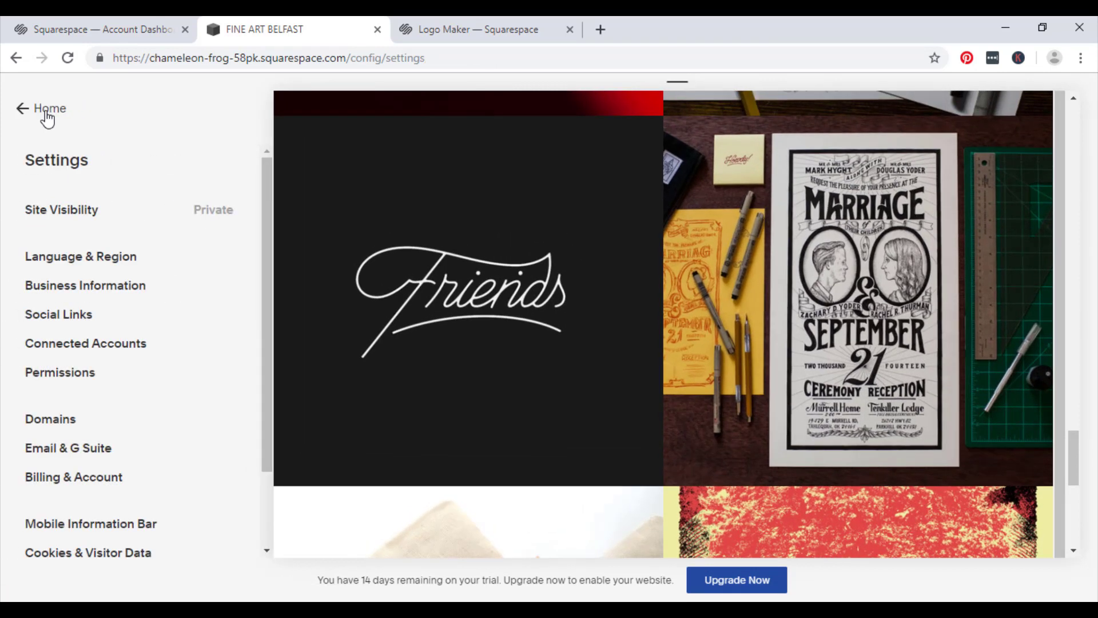
{"action": "left_click", "coordinate": [47, 113]}
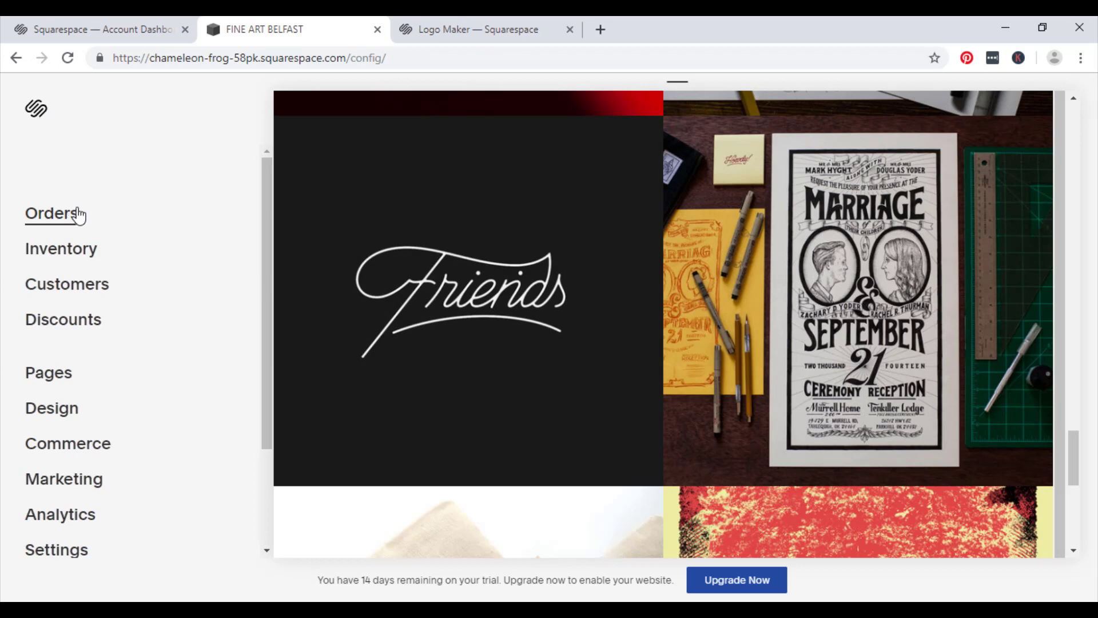
{"action": "left_click", "coordinate": [59, 408]}
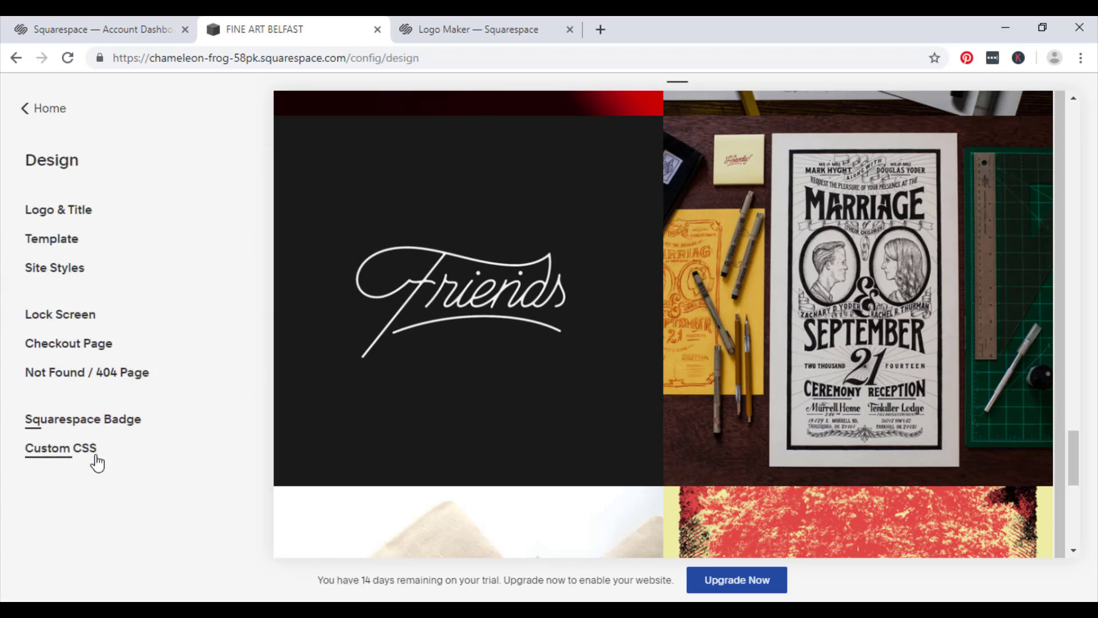
{"action": "left_click", "coordinate": [92, 450]}
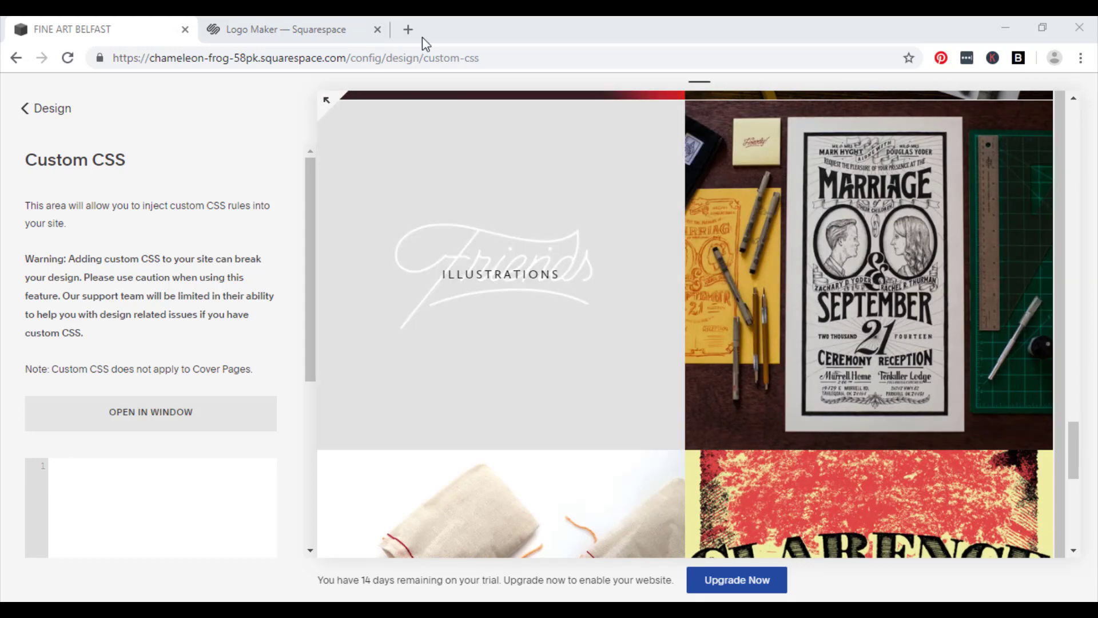
- Search Google for "squarespace block identifier", view the Squarespace Collection/Block Identifier extension in the Chrome Web Store and close its page
{"action": "left_click", "coordinate": [408, 30]}
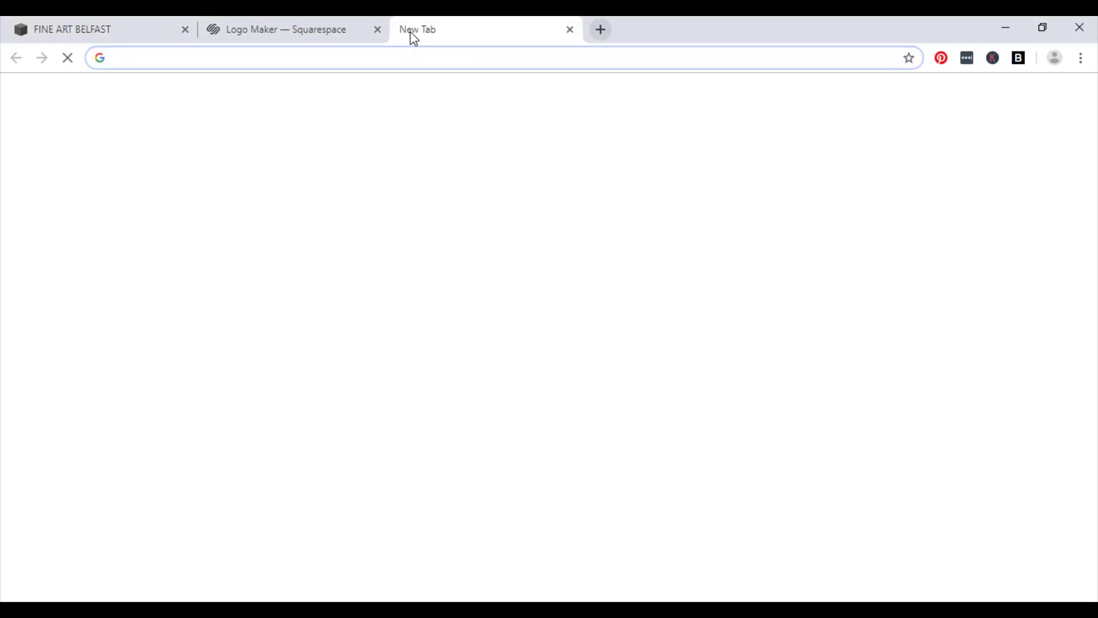
{"action": "type", "text": "squarespac"}
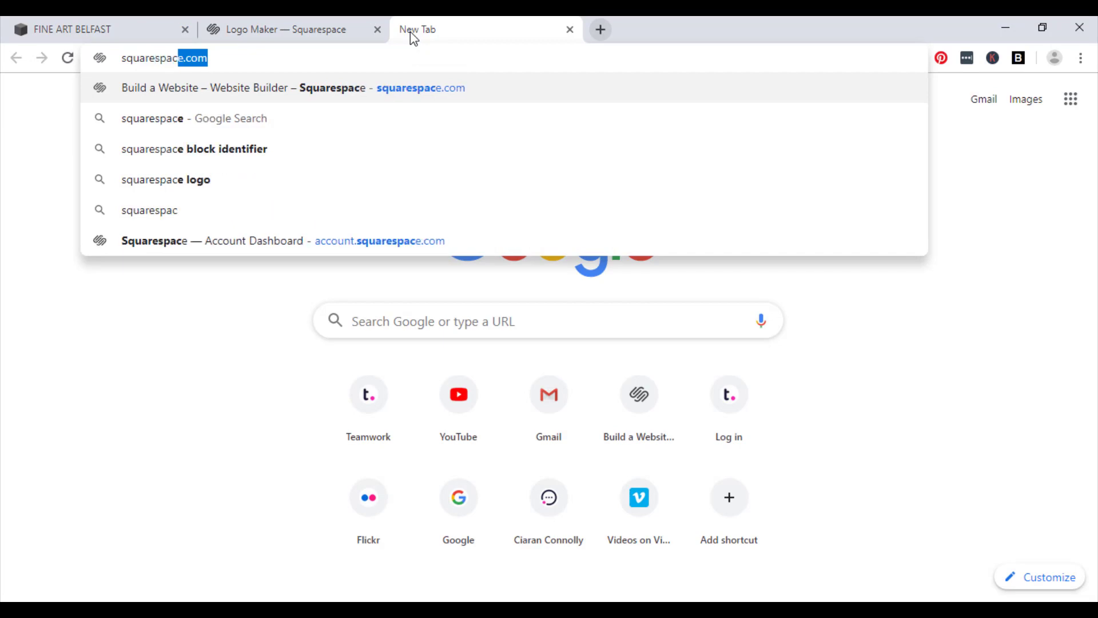
{"action": "type", "text": "e block"}
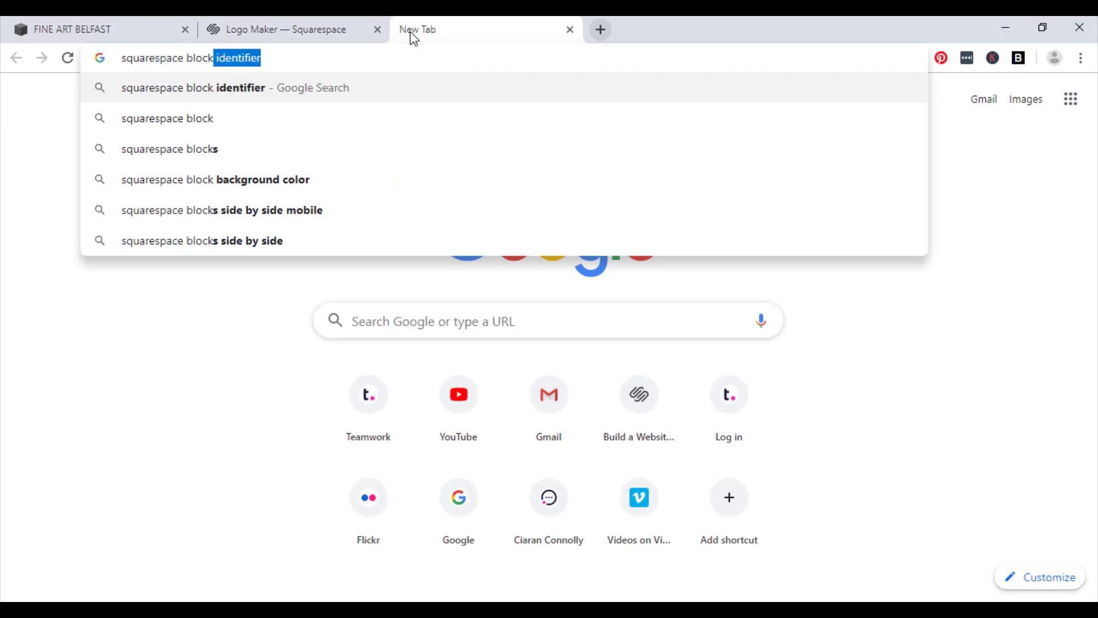
{"action": "key", "text": "Return"}
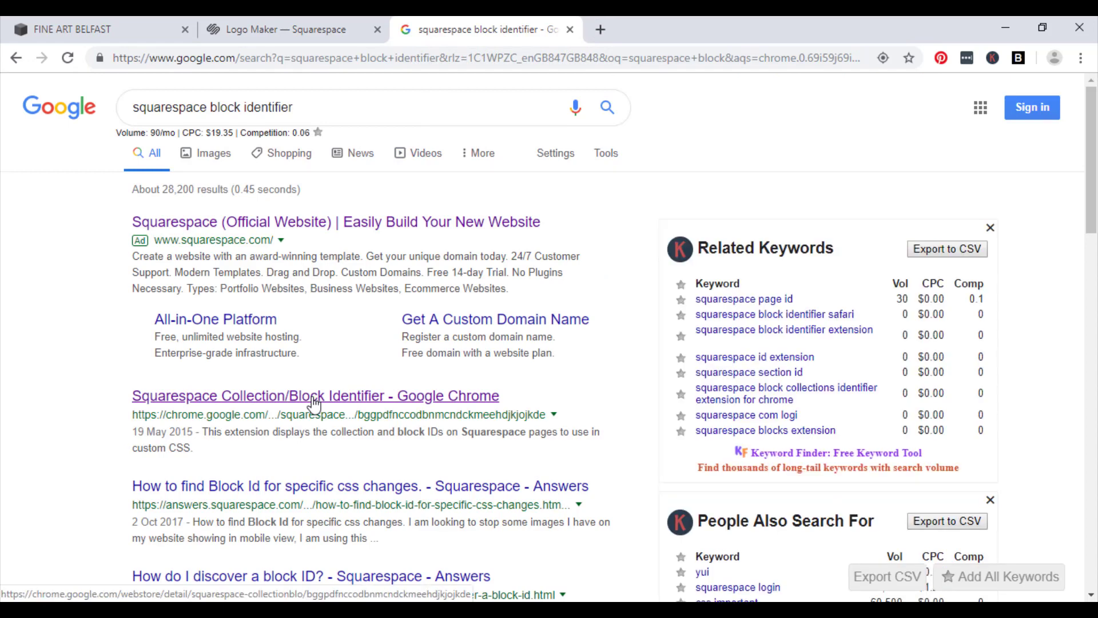
{"action": "left_click", "coordinate": [314, 396]}
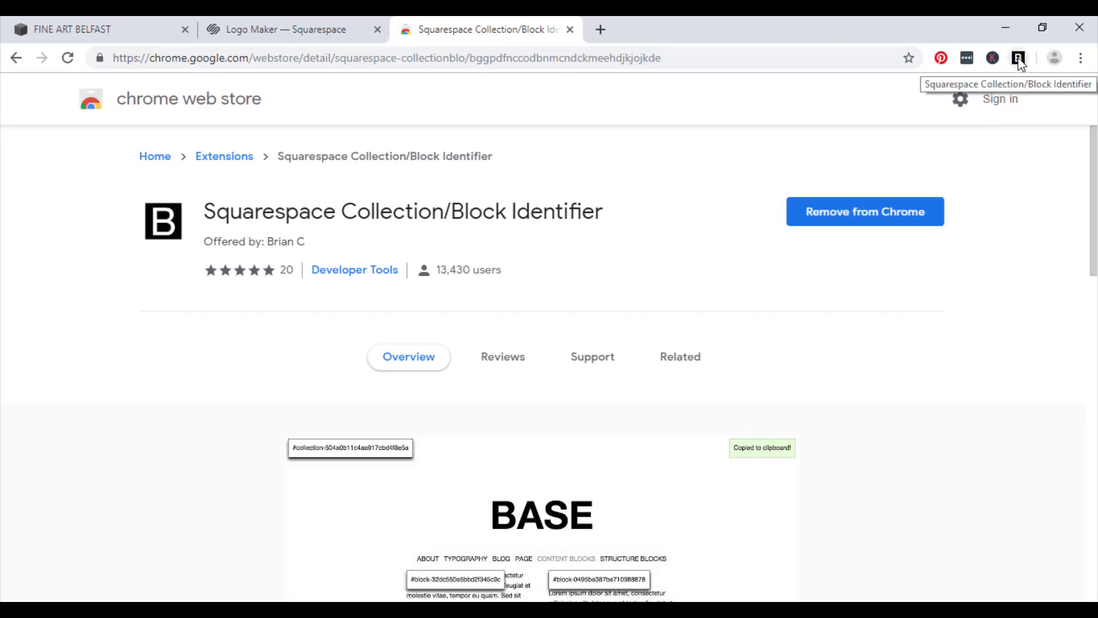
{"action": "left_click", "coordinate": [569, 30]}
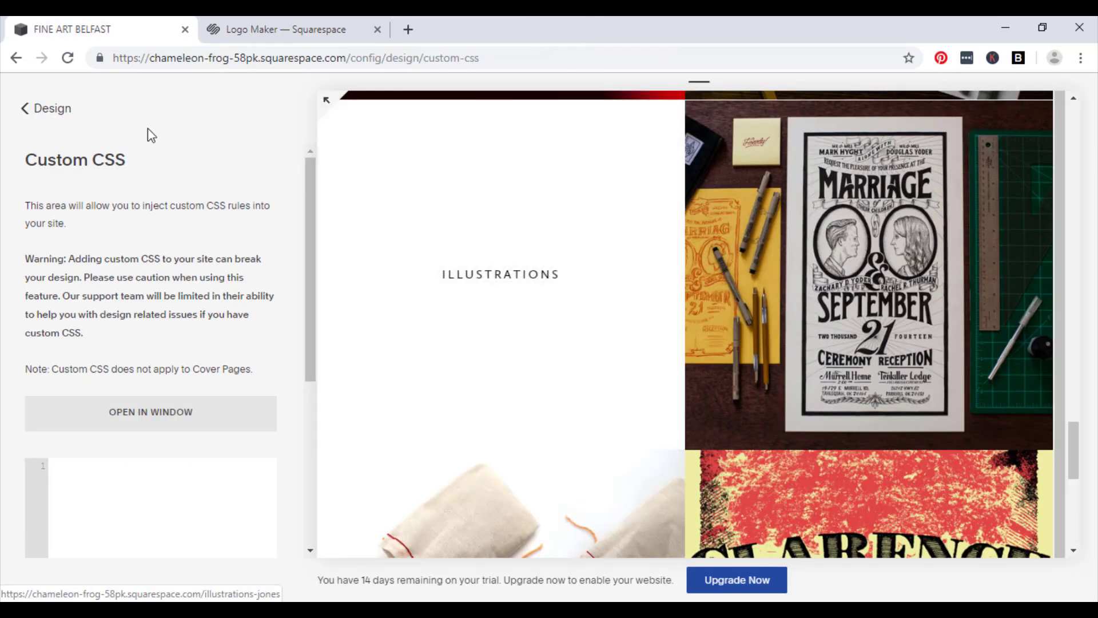
- Browse the project tiles and the Not Found page in the site preview, and open the Shop page
{"action": "scroll", "coordinate": [682, 375], "scroll_direction": "up", "scroll_amount": 2}
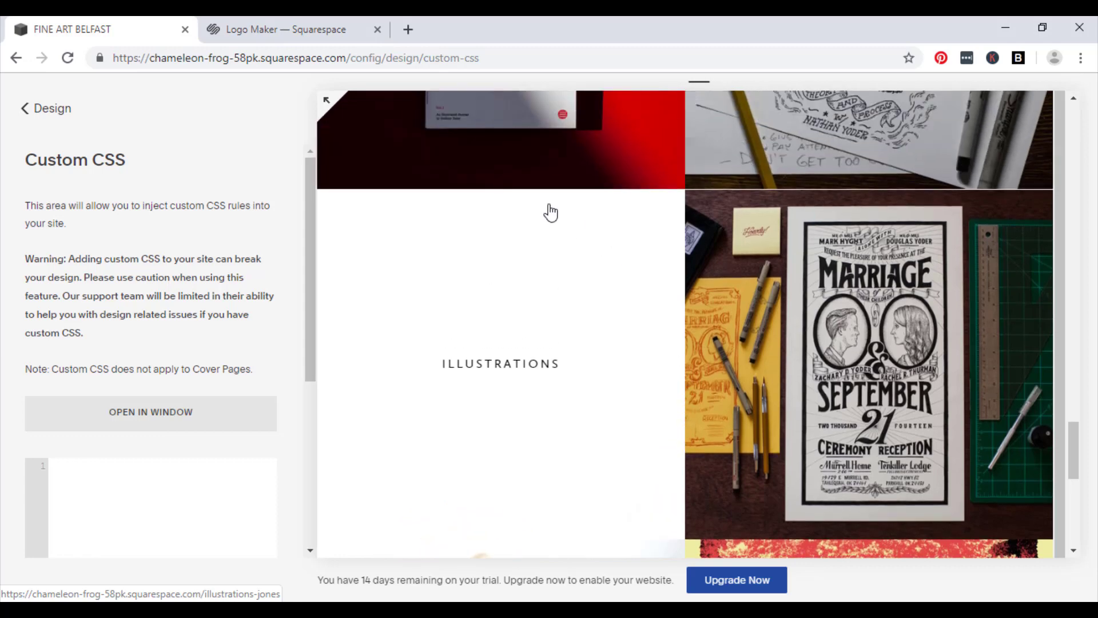
{"action": "scroll", "coordinate": [833, 324], "scroll_direction": "down", "scroll_amount": 2}
{"action": "scroll", "coordinate": [899, 343], "scroll_direction": "up", "scroll_amount": 2}
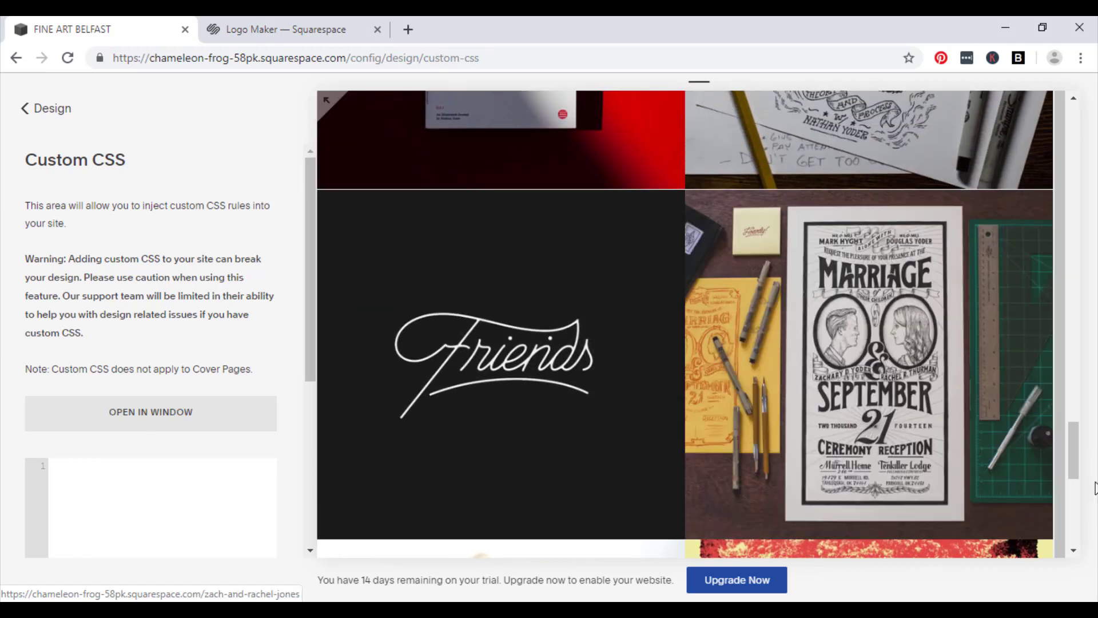
{"action": "left_click_drag", "start_coordinate": [1078, 466], "coordinate": [1085, 336]}
{"action": "left_click", "coordinate": [901, 381]}
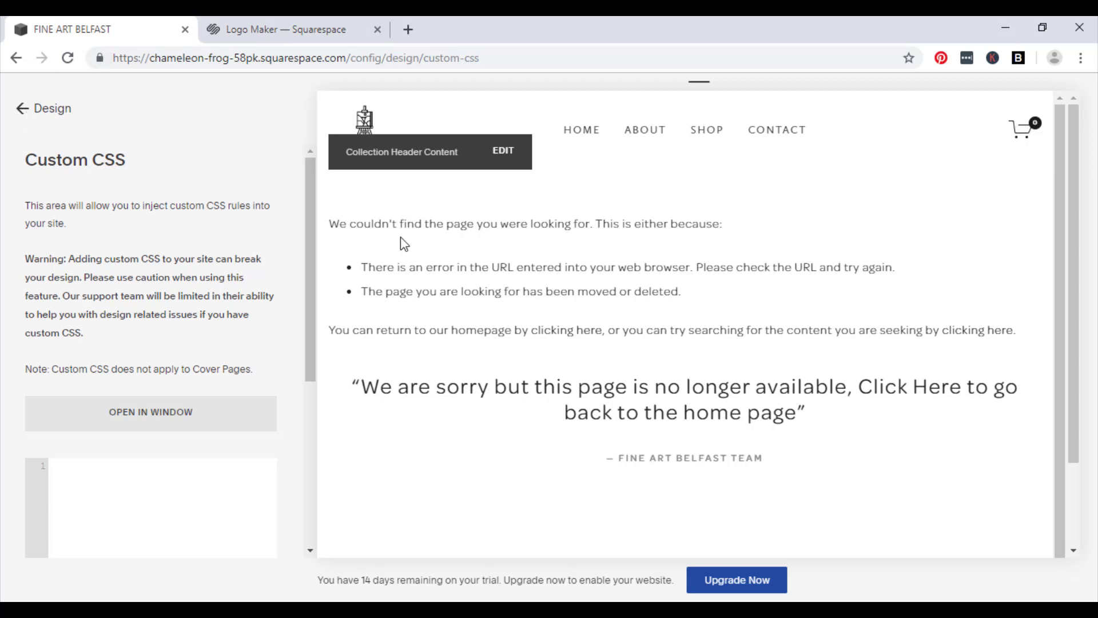
{"action": "scroll", "coordinate": [688, 321], "scroll_direction": "down", "scroll_amount": 2}
{"action": "scroll", "coordinate": [706, 327], "scroll_direction": "up", "scroll_amount": 2}
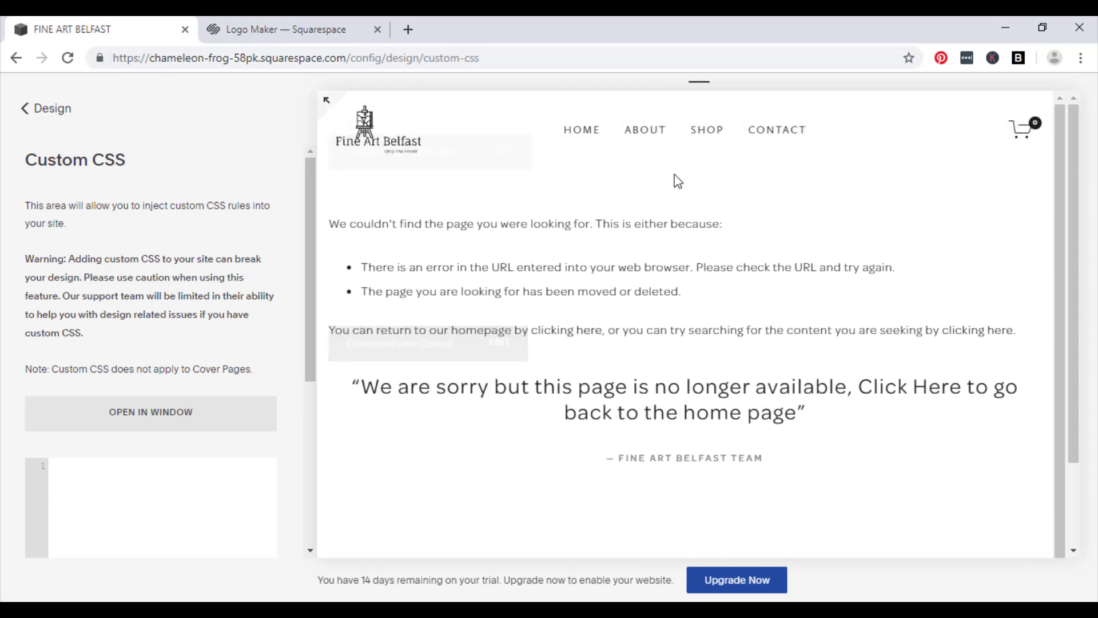
{"action": "left_click", "coordinate": [712, 135]}
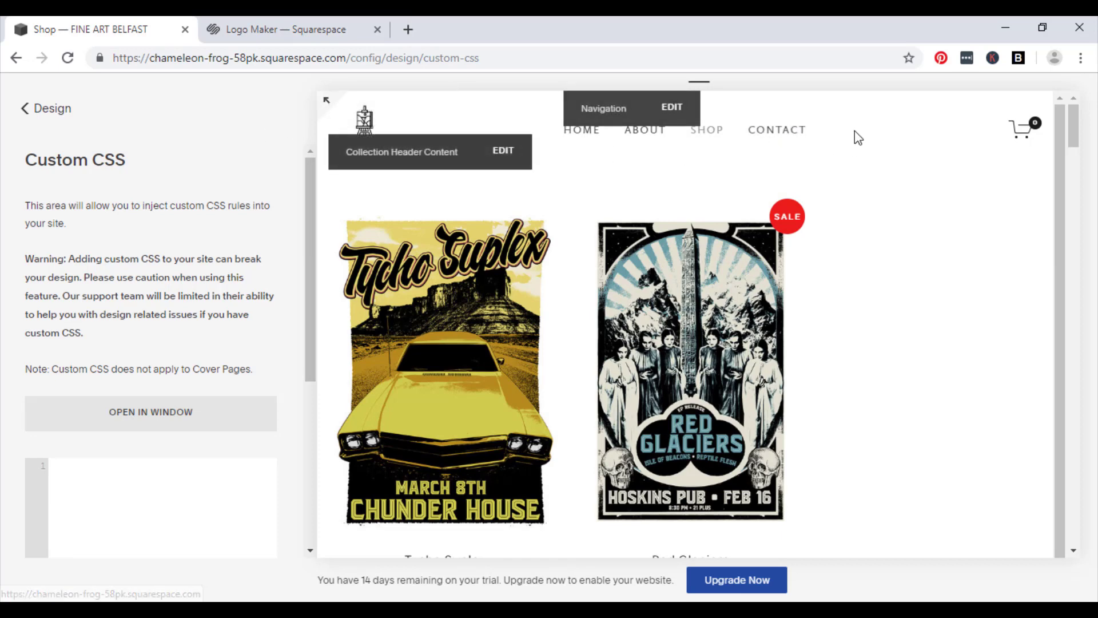
- Open the About page in the site preview and look through its content down to the "Powered by Squarespace" footer
{"action": "left_click", "coordinate": [633, 140]}
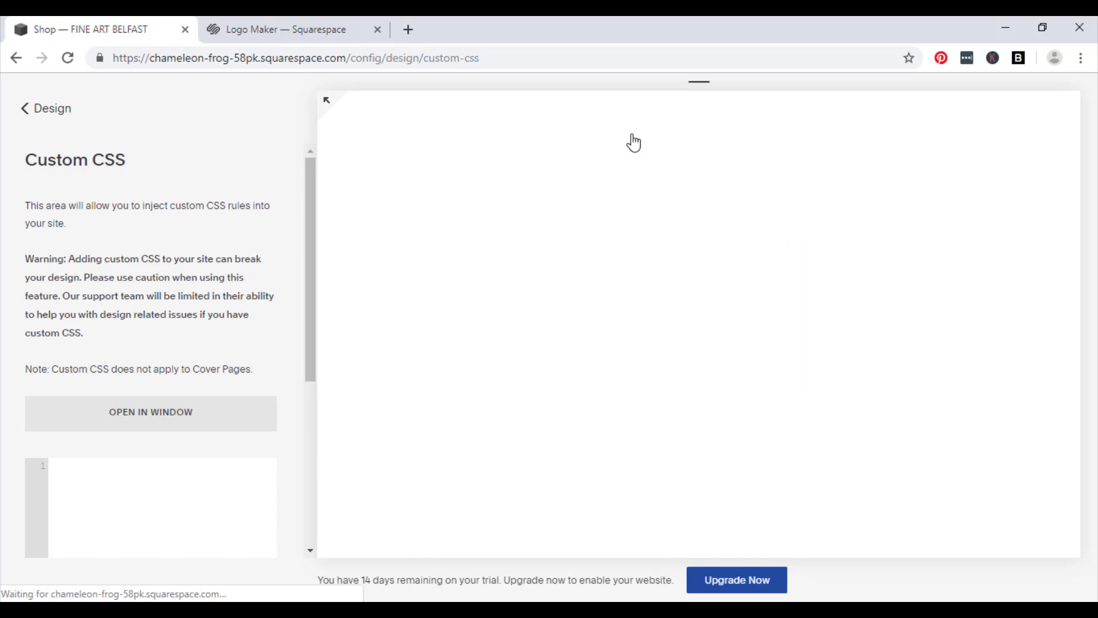
{"action": "scroll", "coordinate": [895, 343], "scroll_direction": "down", "scroll_amount": 6}
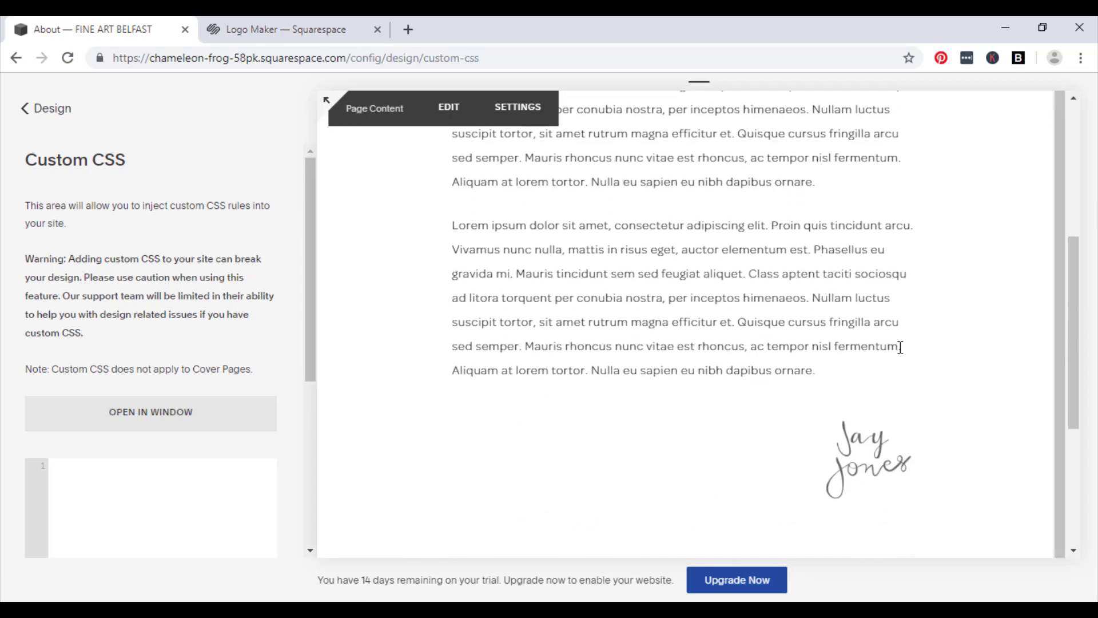
{"action": "scroll", "coordinate": [899, 347], "scroll_direction": "down", "scroll_amount": 5}
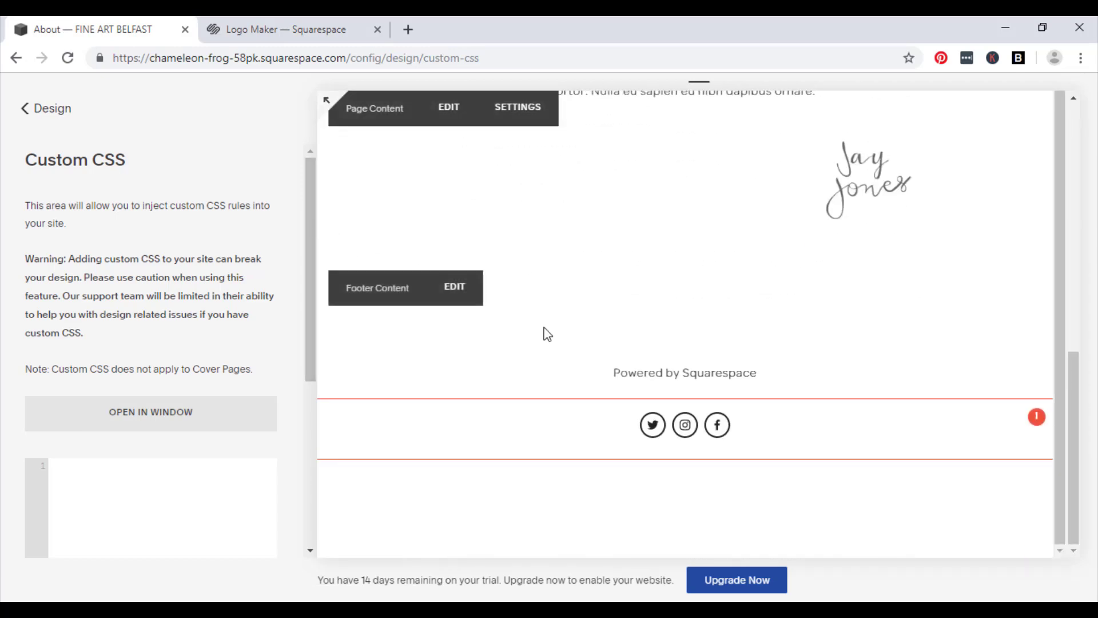
{"action": "scroll", "coordinate": [629, 331], "scroll_direction": "up", "scroll_amount": 2}
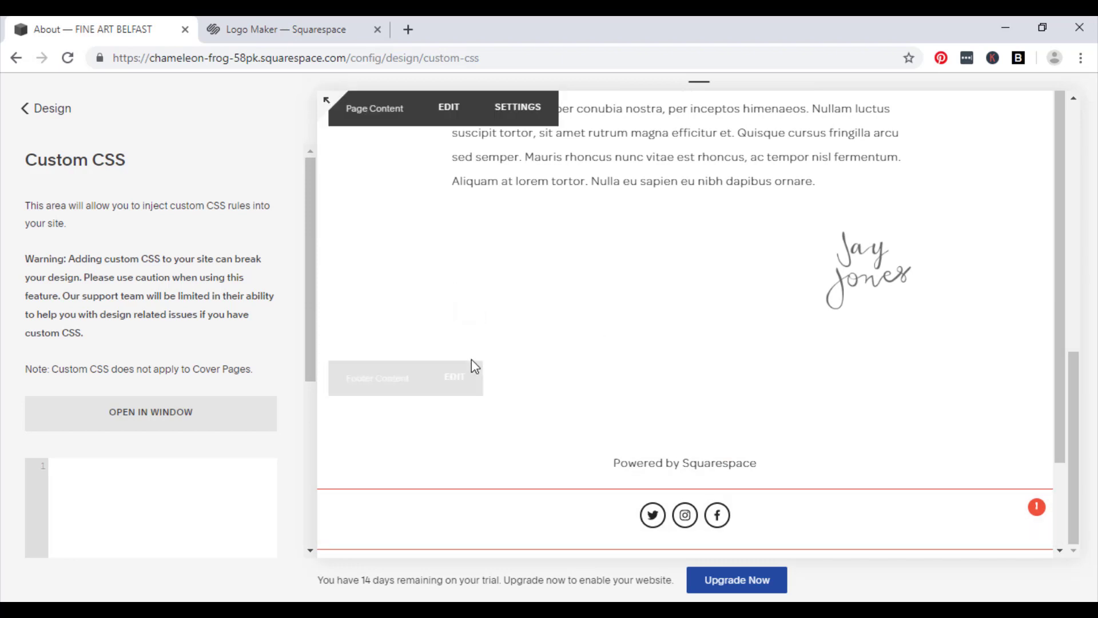
{"action": "scroll", "coordinate": [493, 314], "scroll_direction": "up", "scroll_amount": 4}
{"action": "scroll", "coordinate": [473, 498], "scroll_direction": "down", "scroll_amount": 2}
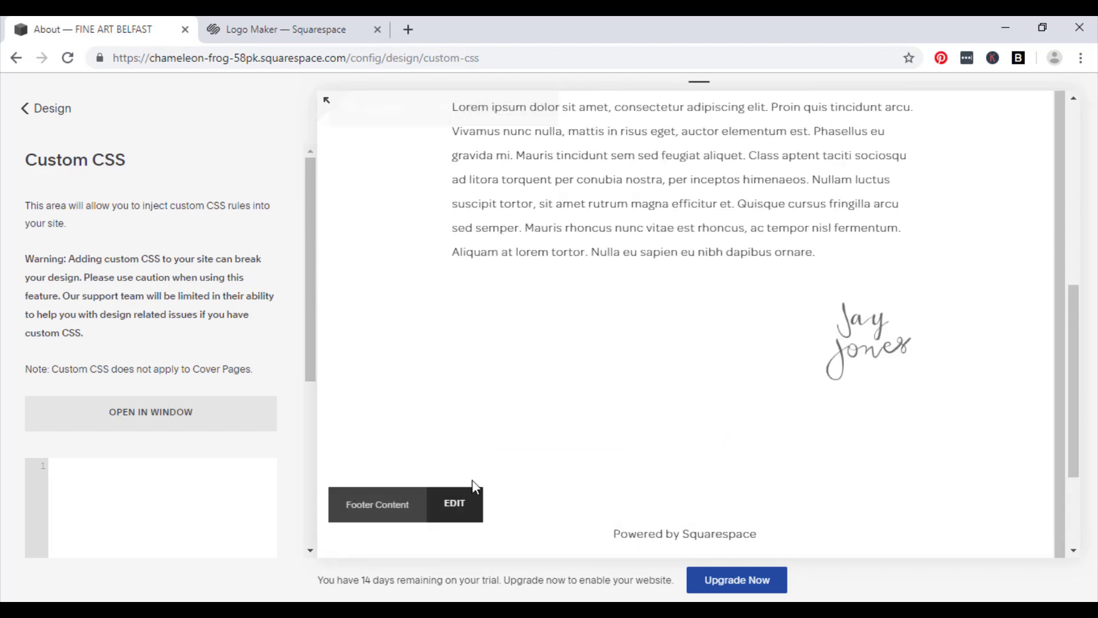
- Open the About page's footer content for editing, look over its spacer and social icon blocks, and save it without changes
{"action": "left_click", "coordinate": [461, 452]}
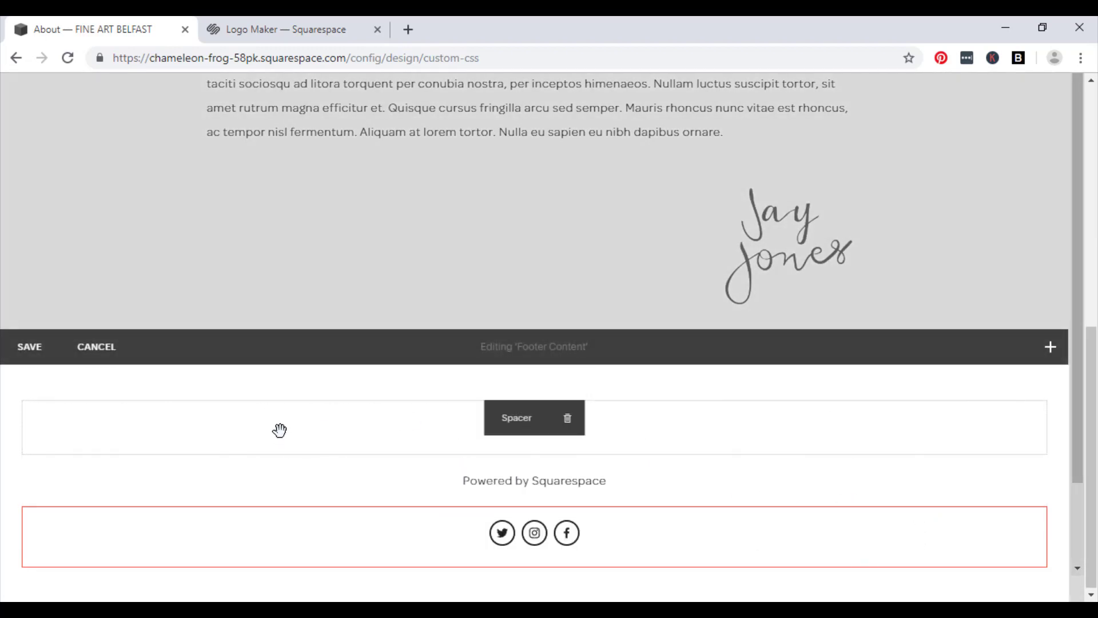
{"action": "scroll", "coordinate": [279, 430], "scroll_direction": "down", "scroll_amount": 2}
{"action": "scroll", "coordinate": [286, 435], "scroll_direction": "up", "scroll_amount": 5}
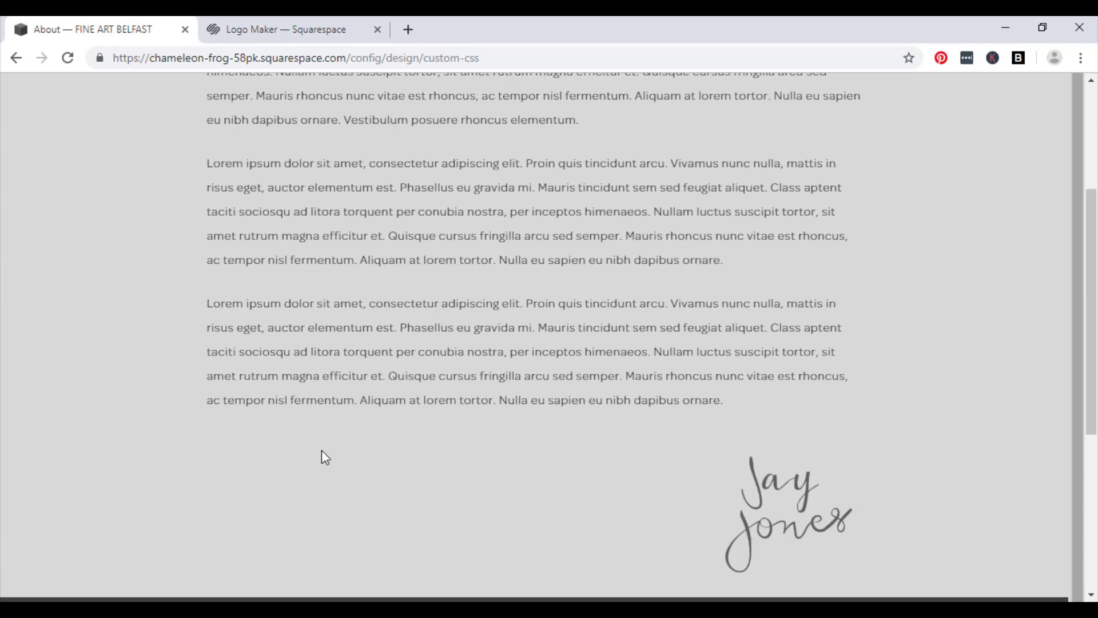
{"action": "scroll", "coordinate": [322, 451], "scroll_direction": "down", "scroll_amount": 5}
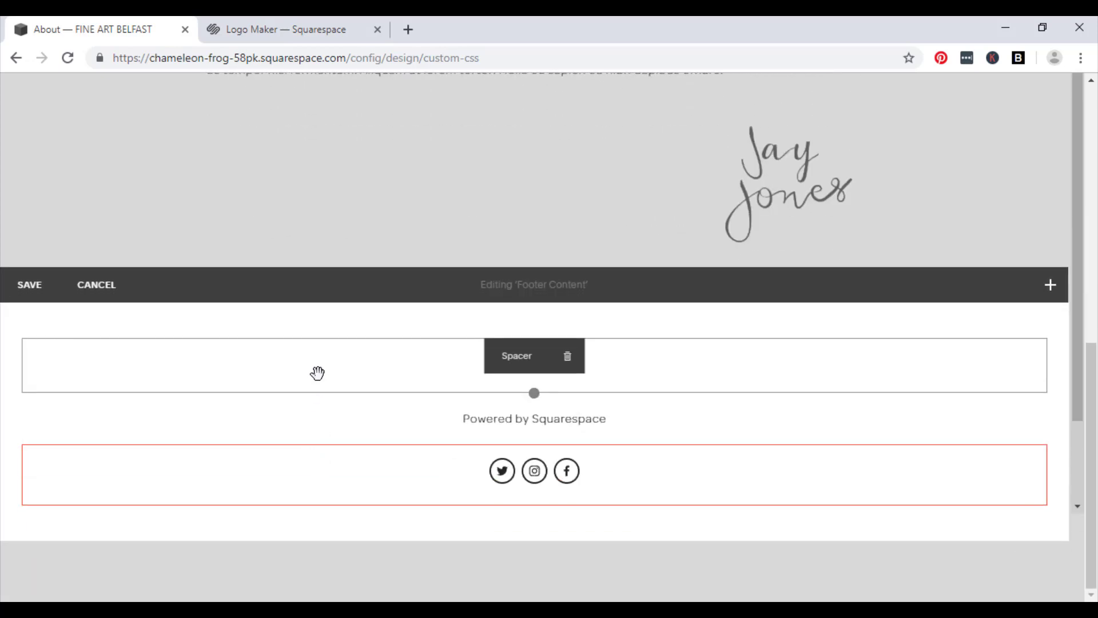
{"action": "left_click", "coordinate": [21, 286]}
{"action": "scroll", "coordinate": [385, 345], "scroll_direction": "up", "scroll_amount": 10}
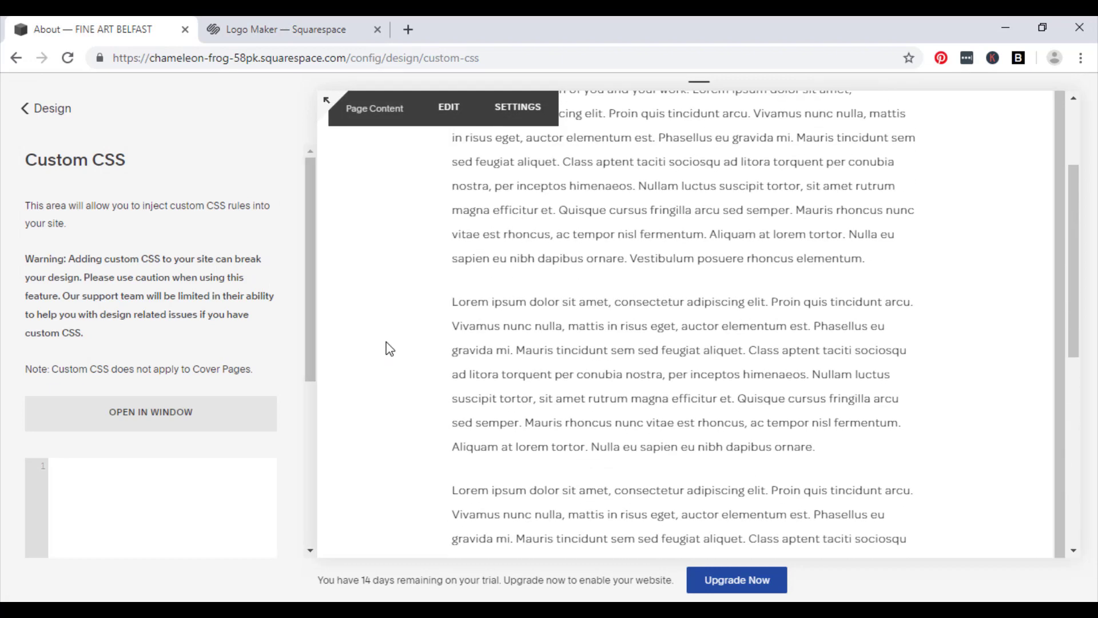
- Edit the About page content and insert an image block above the description text, using the file Fine Art Belfast-logo-black
{"action": "left_click", "coordinate": [438, 162]}
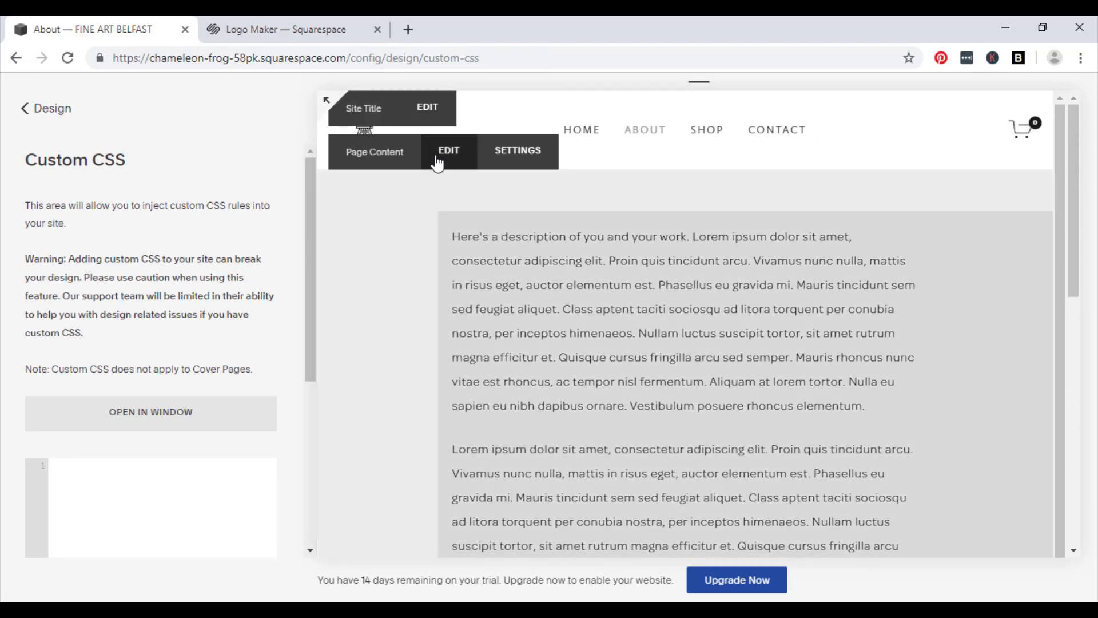
{"action": "left_click_drag", "start_coordinate": [300, 361], "coordinate": [191, 214]}
{"action": "left_click", "coordinate": [191, 208]}
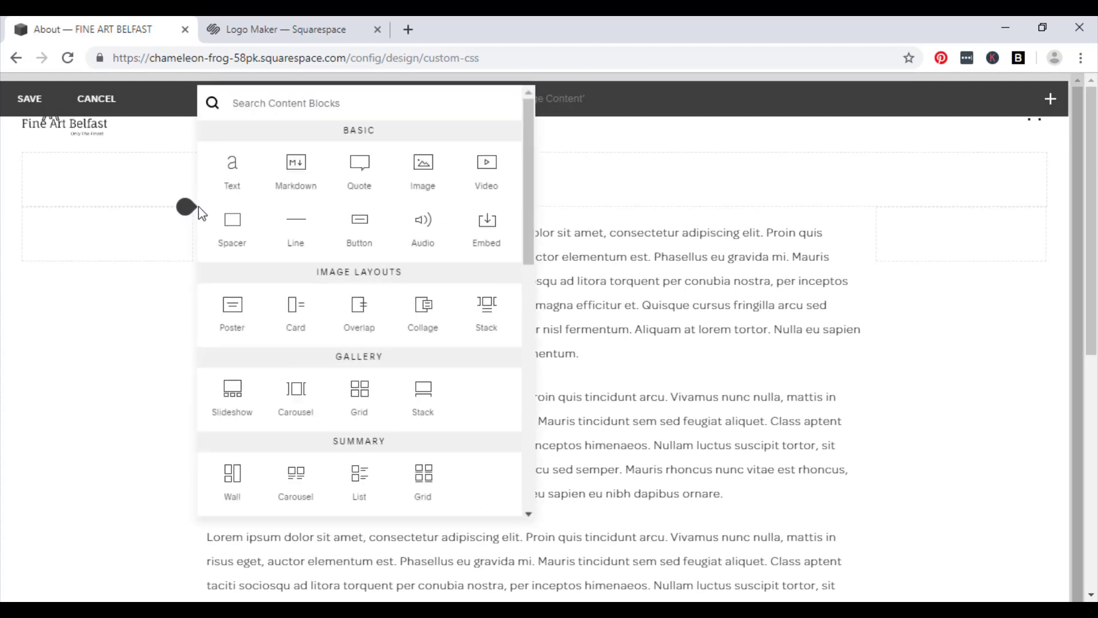
{"action": "left_click", "coordinate": [424, 172]}
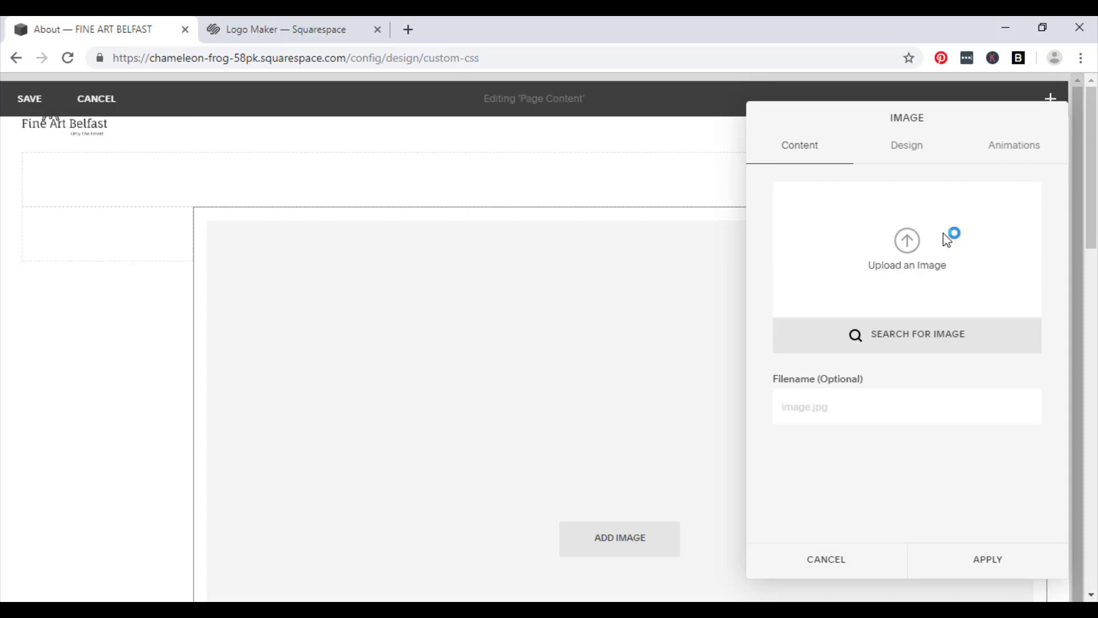
{"action": "scroll", "coordinate": [343, 221], "scroll_direction": "down", "scroll_amount": 5}
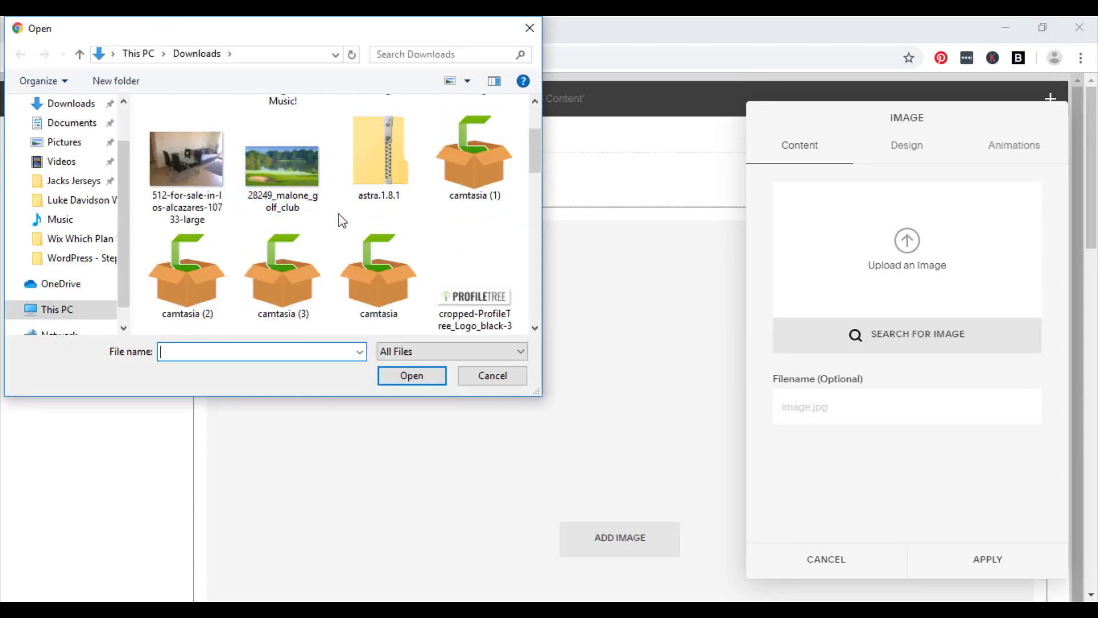
{"action": "scroll", "coordinate": [392, 228], "scroll_direction": "down", "scroll_amount": 3}
{"action": "scroll", "coordinate": [286, 205], "scroll_direction": "up", "scroll_amount": 2}
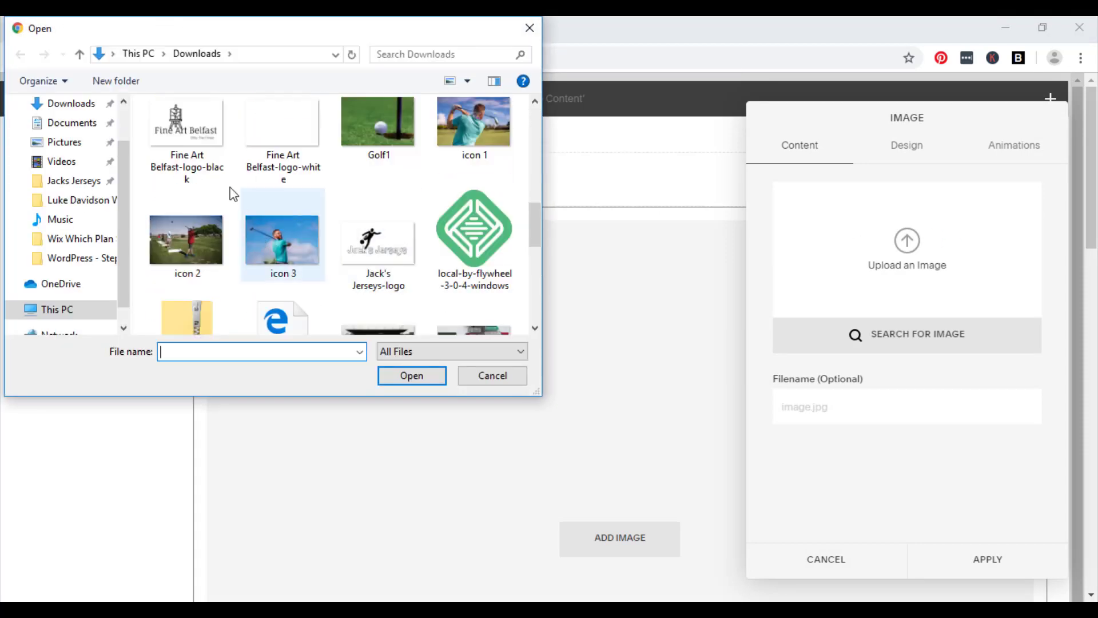
{"action": "left_click", "coordinate": [199, 143]}
{"action": "left_click", "coordinate": [424, 369]}
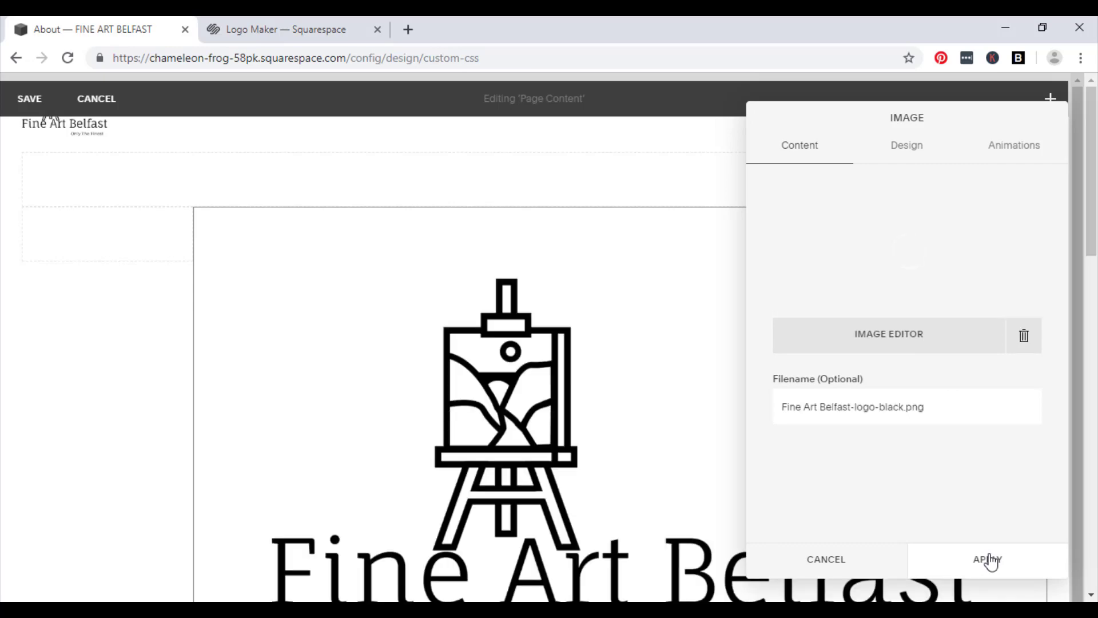
{"action": "left_click", "coordinate": [991, 563]}
- Narrow the logo image and description column by moving their left edge inward, widening the empty column beside them
{"action": "scroll", "coordinate": [808, 404], "scroll_direction": "down", "scroll_amount": 7}
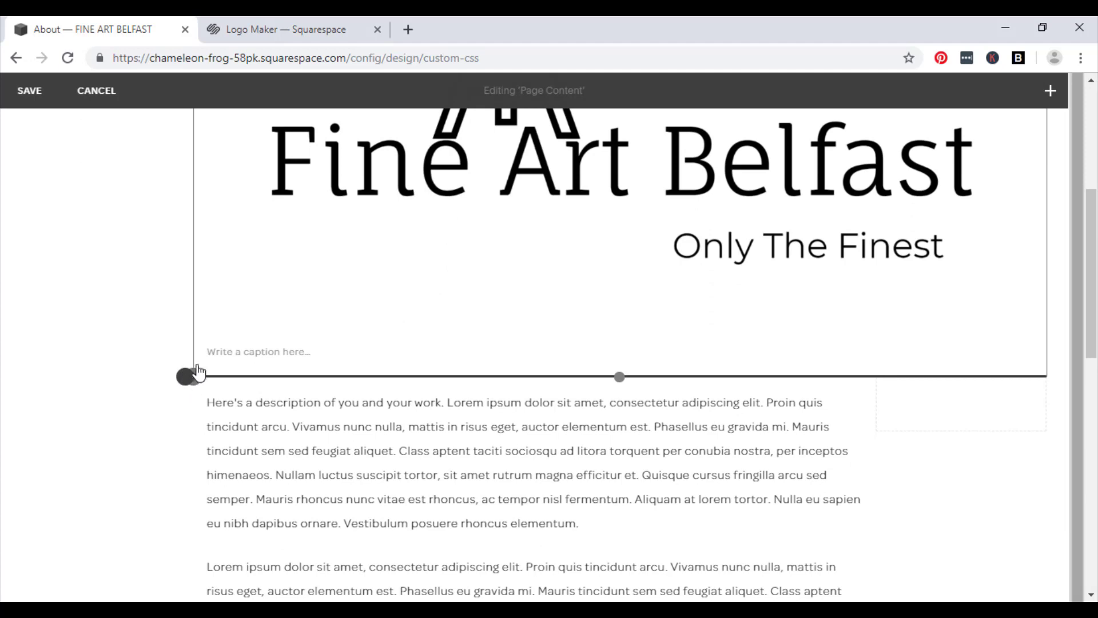
{"action": "left_click_drag", "start_coordinate": [204, 359], "coordinate": [409, 292]}
{"action": "scroll", "coordinate": [755, 374], "scroll_direction": "up", "scroll_amount": 5}
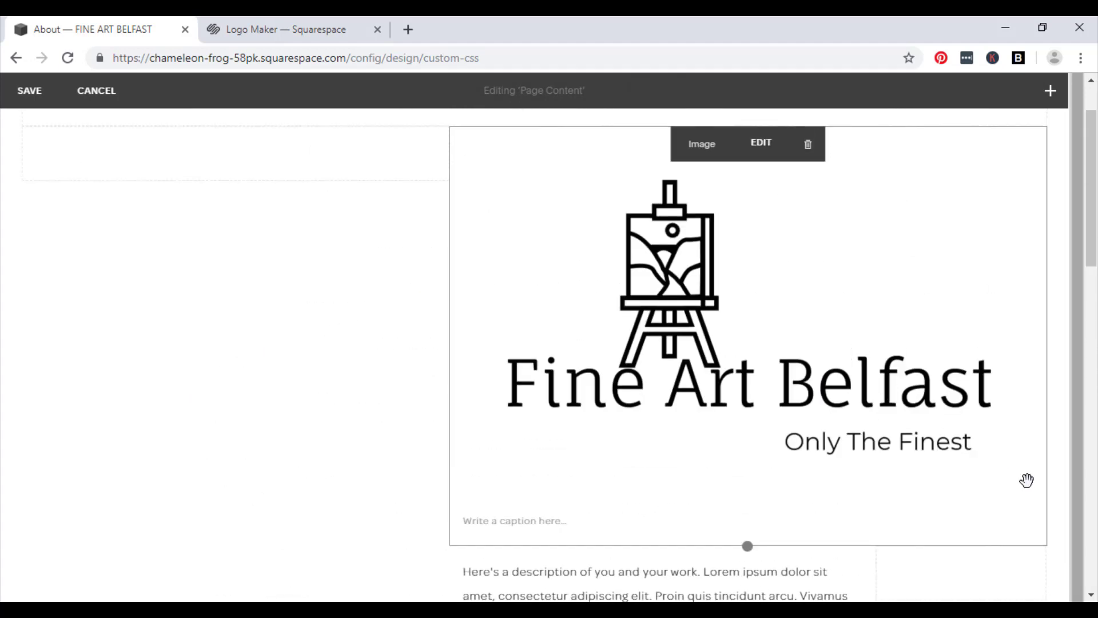
- Try to shrink the logo image block from its lower corners
{"action": "left_click_drag", "start_coordinate": [1039, 538], "coordinate": [743, 517]}
{"action": "left_click", "coordinate": [446, 546]}
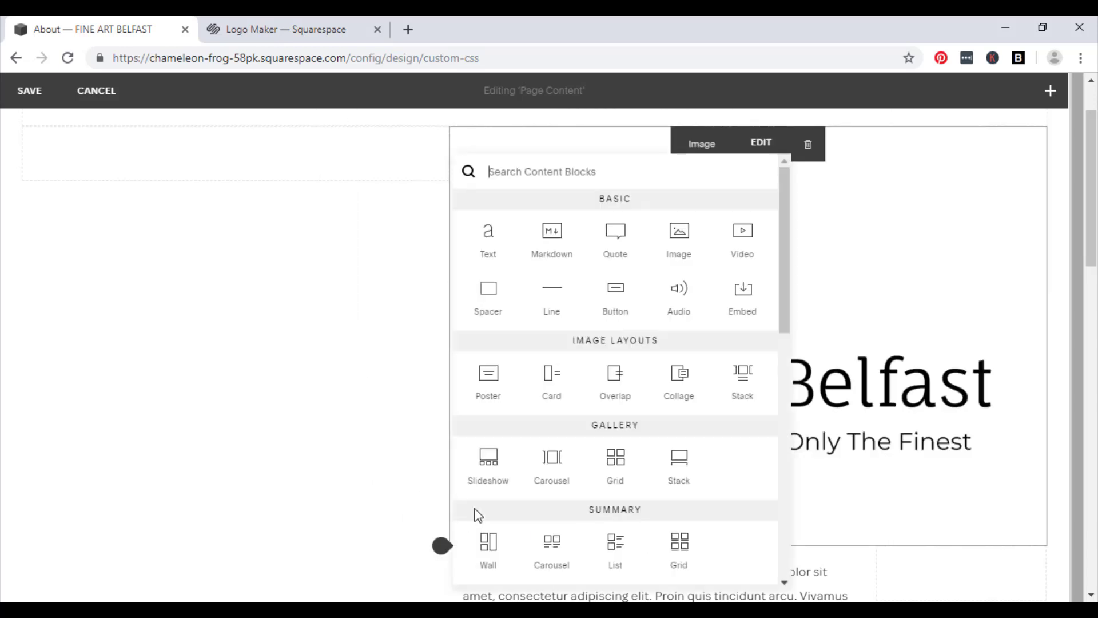
{"action": "left_click", "coordinate": [331, 443]}
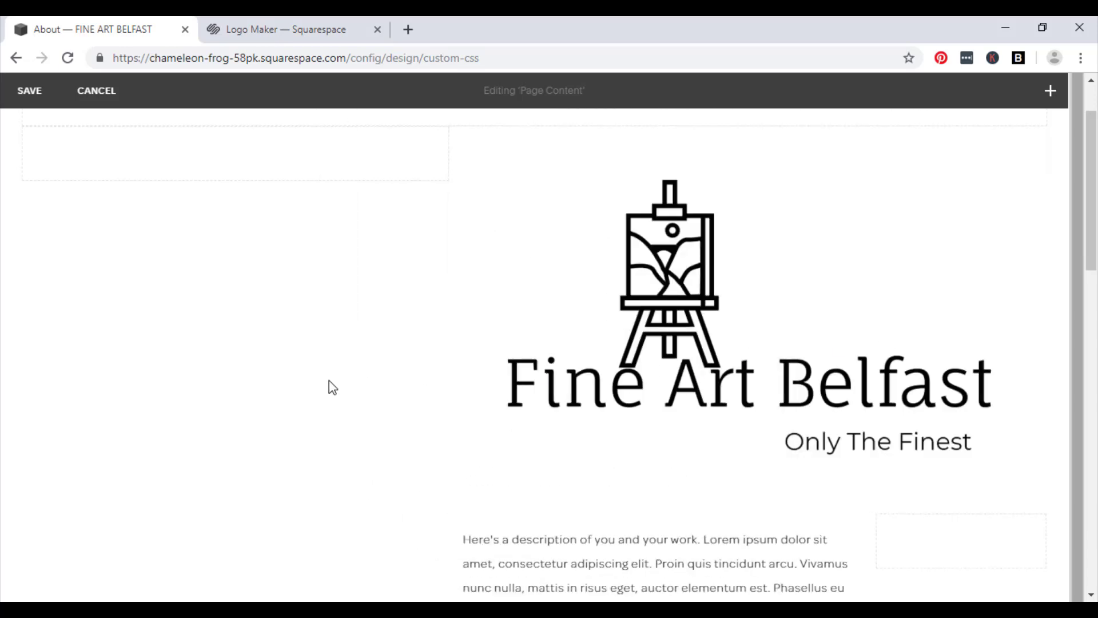
{"action": "left_click", "coordinate": [772, 353]}
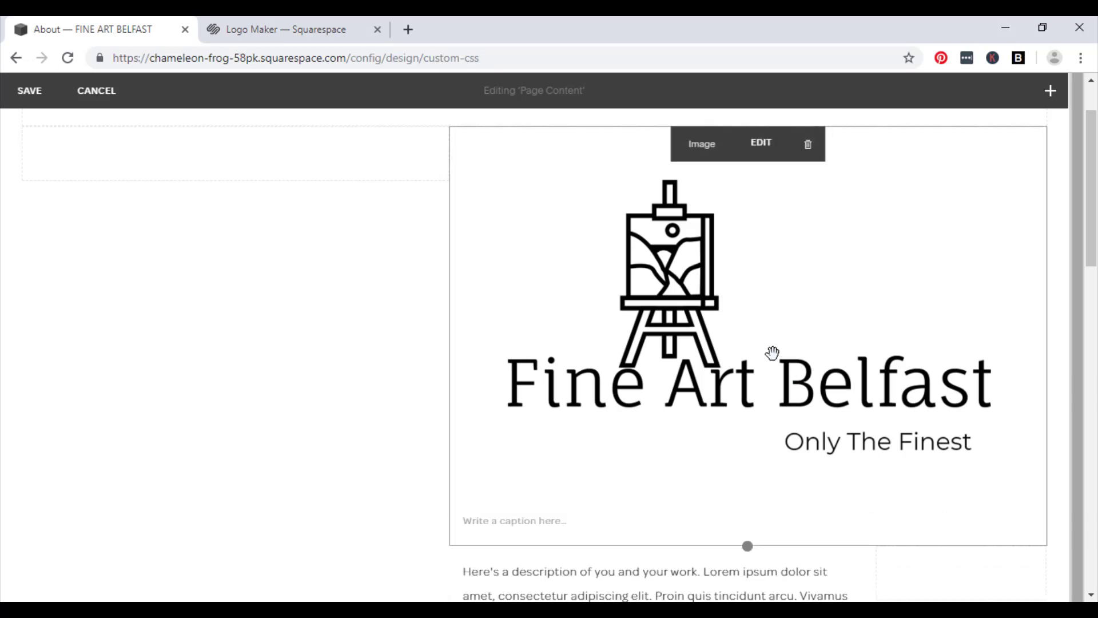
- Show the page's block identifiers with the browser extension, copy the logo image block's identifier and save the page content
{"action": "scroll", "coordinate": [740, 355], "scroll_direction": "up", "scroll_amount": 2}
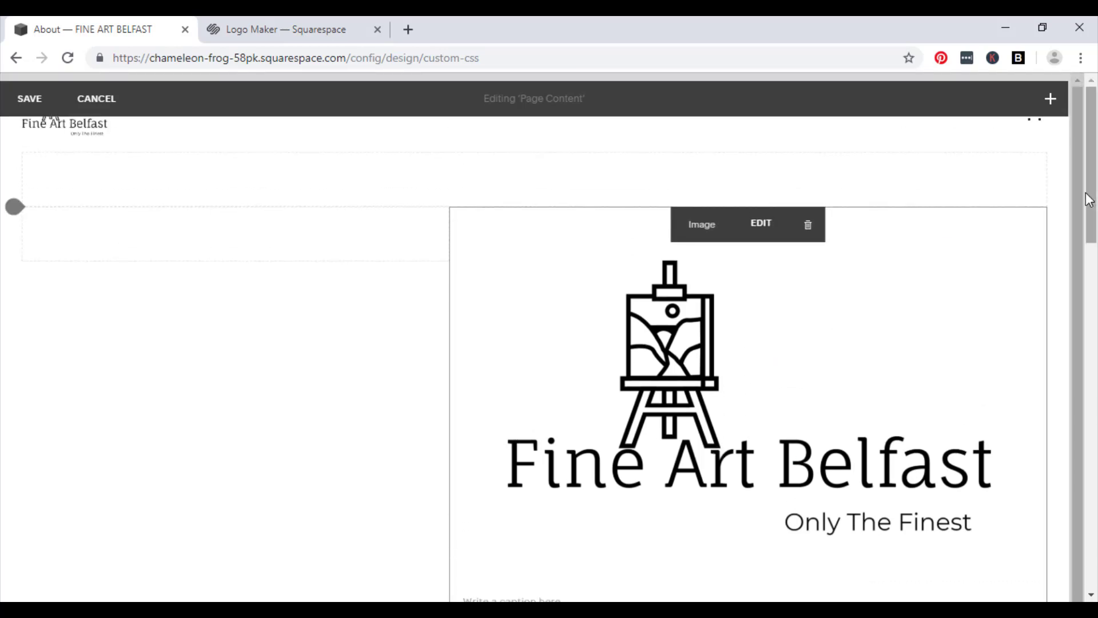
{"action": "left_click", "coordinate": [1020, 58]}
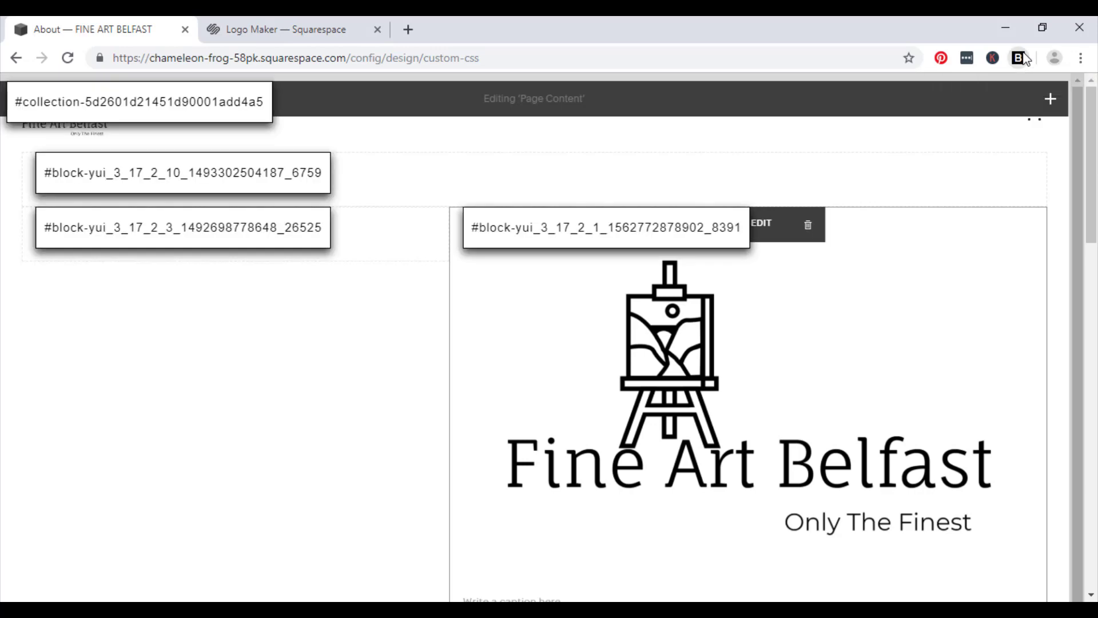
{"action": "left_click", "coordinate": [592, 241]}
{"action": "scroll", "coordinate": [220, 378], "scroll_direction": "down", "scroll_amount": 2}
{"action": "scroll", "coordinate": [225, 372], "scroll_direction": "up", "scroll_amount": 2}
{"action": "left_click", "coordinate": [4, 102]}
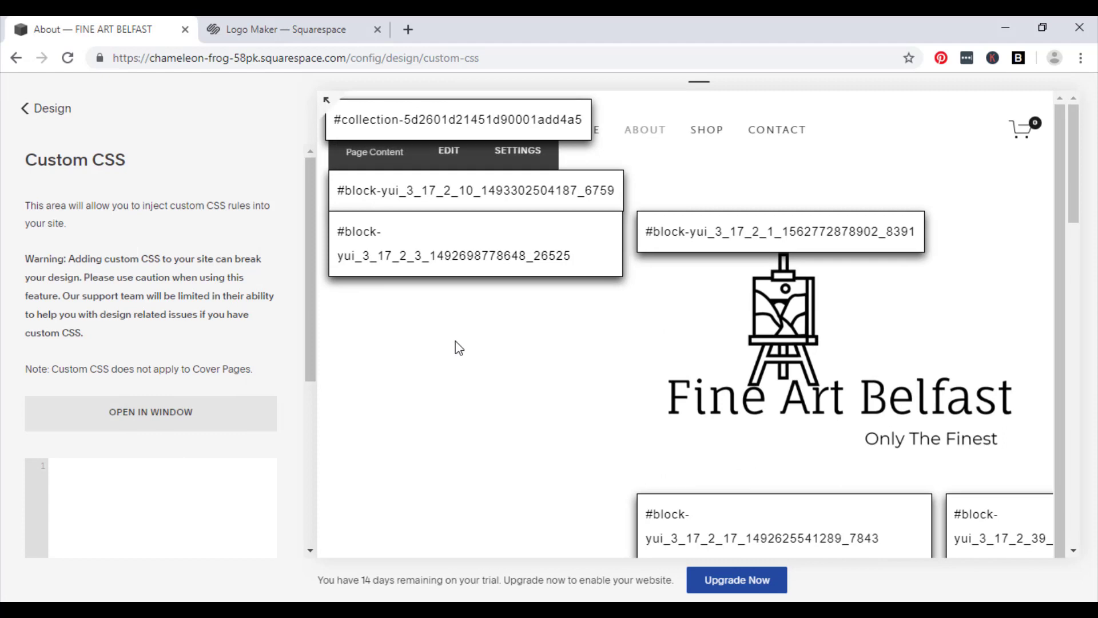
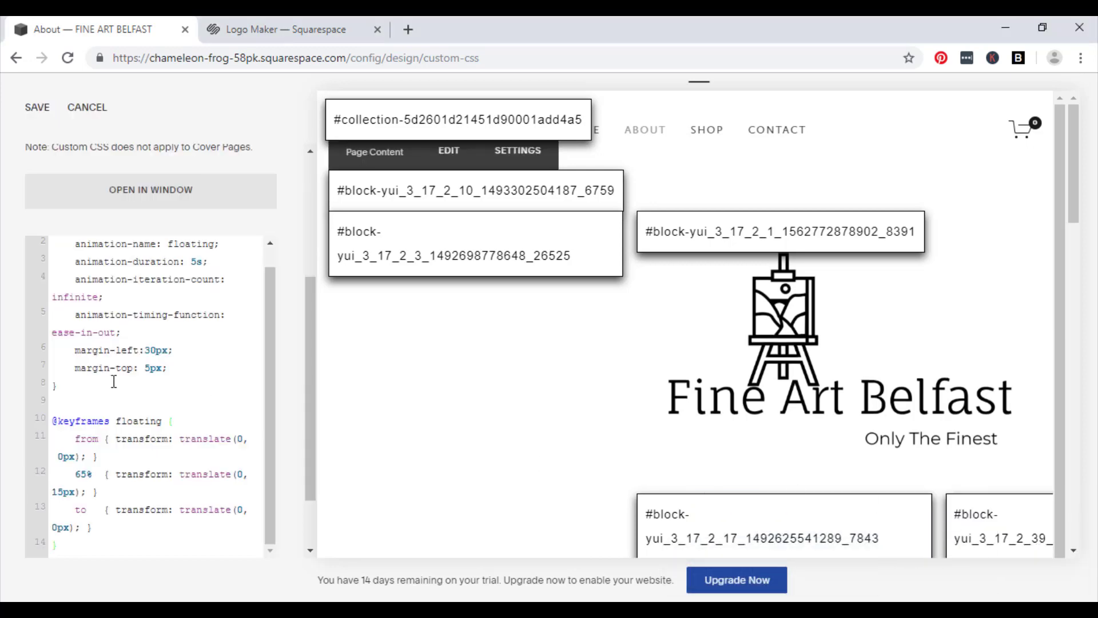
{"action": "scroll", "coordinate": [114, 381], "scroll_direction": "up", "scroll_amount": 1}
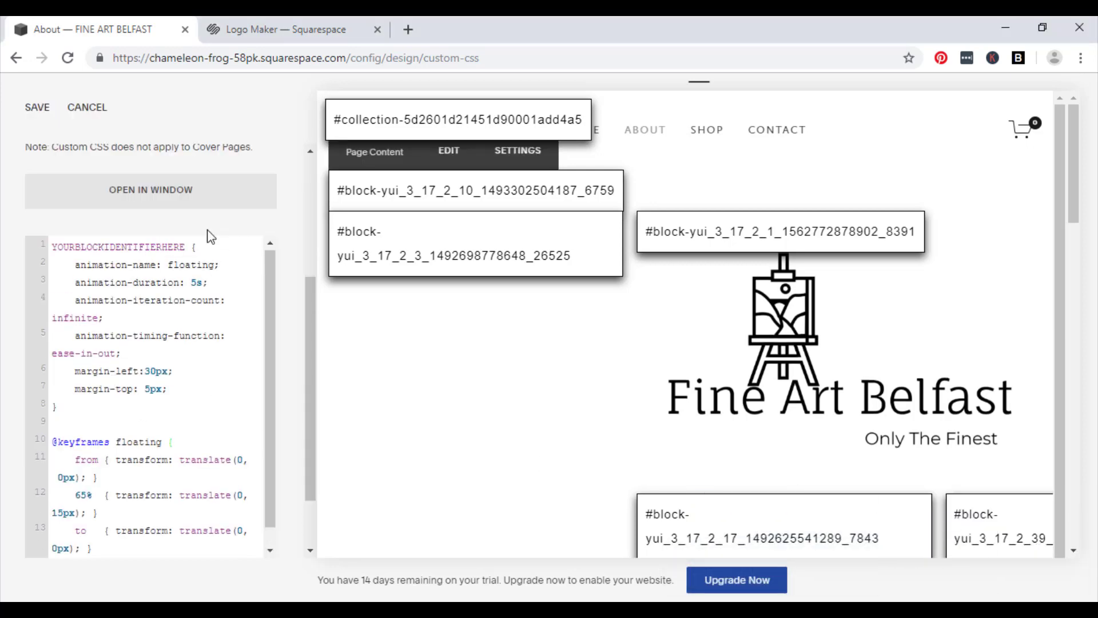
{"action": "left_click_drag", "start_coordinate": [185, 248], "coordinate": [63, 251]}
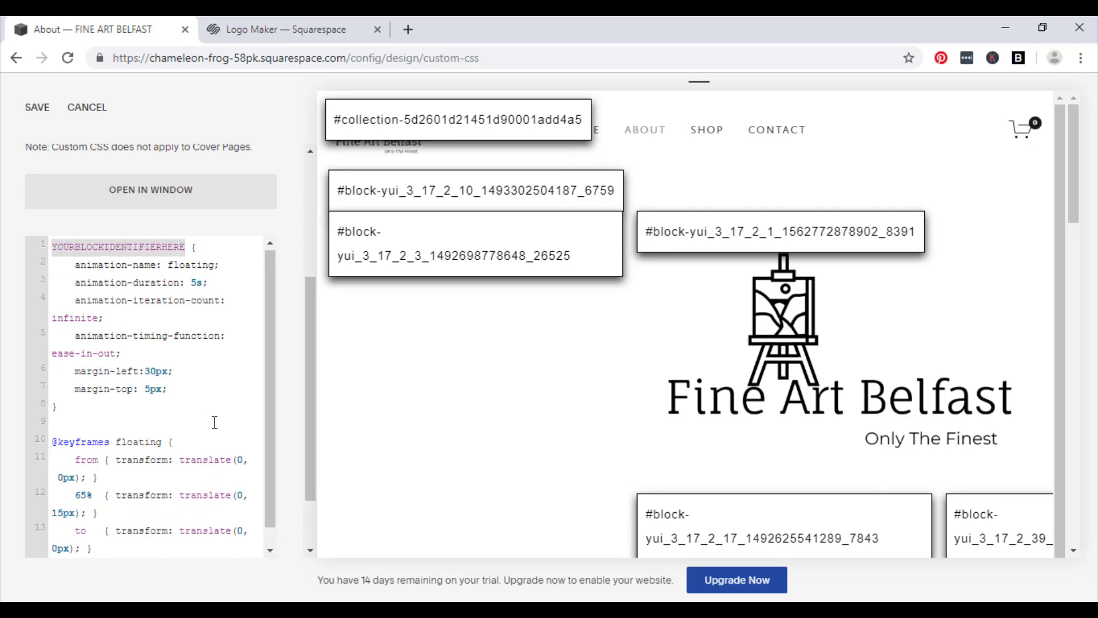
{"action": "key", "text": "BackSpace"}
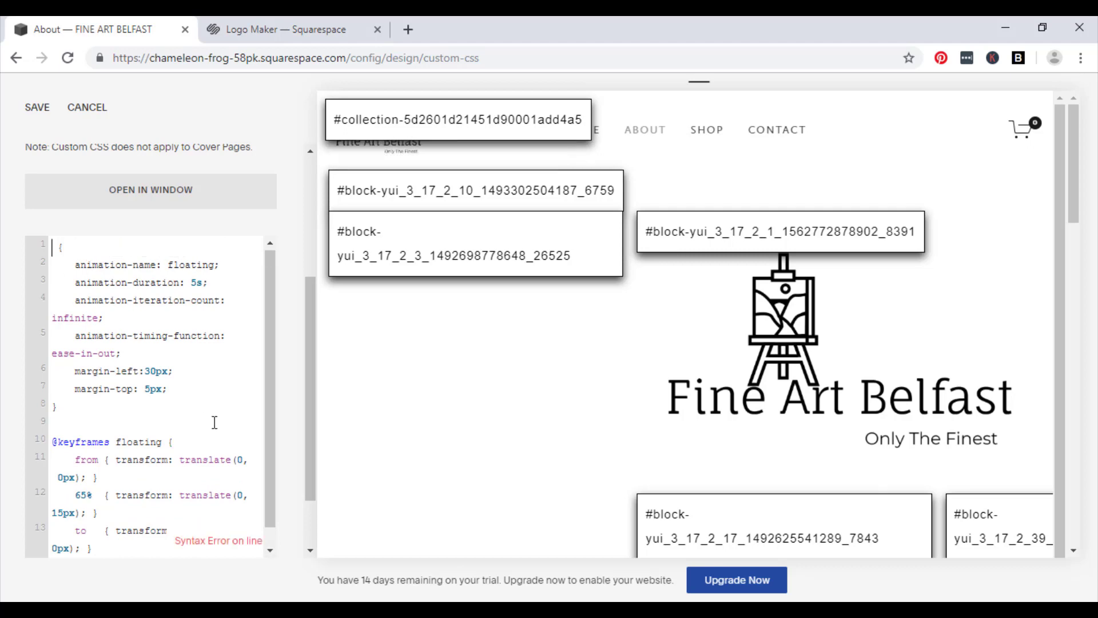
{"action": "key", "text": "ctrl+v"}
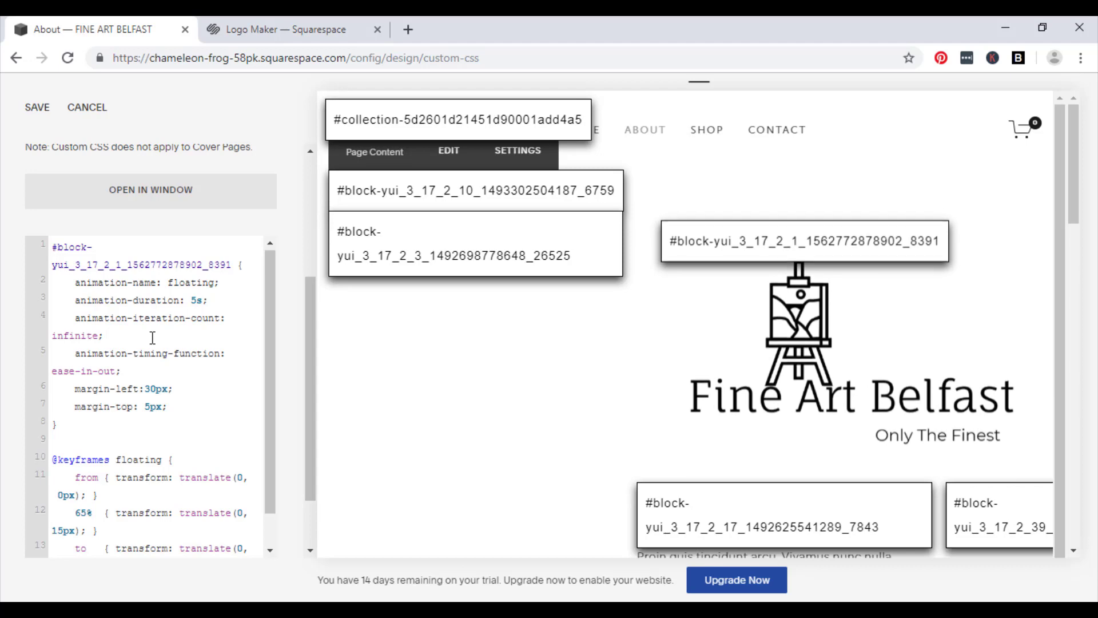
- Review the floating animation code, hide the block identifiers in the preview and save the custom CSS
{"action": "scroll", "coordinate": [153, 337], "scroll_direction": "down", "scroll_amount": 5}
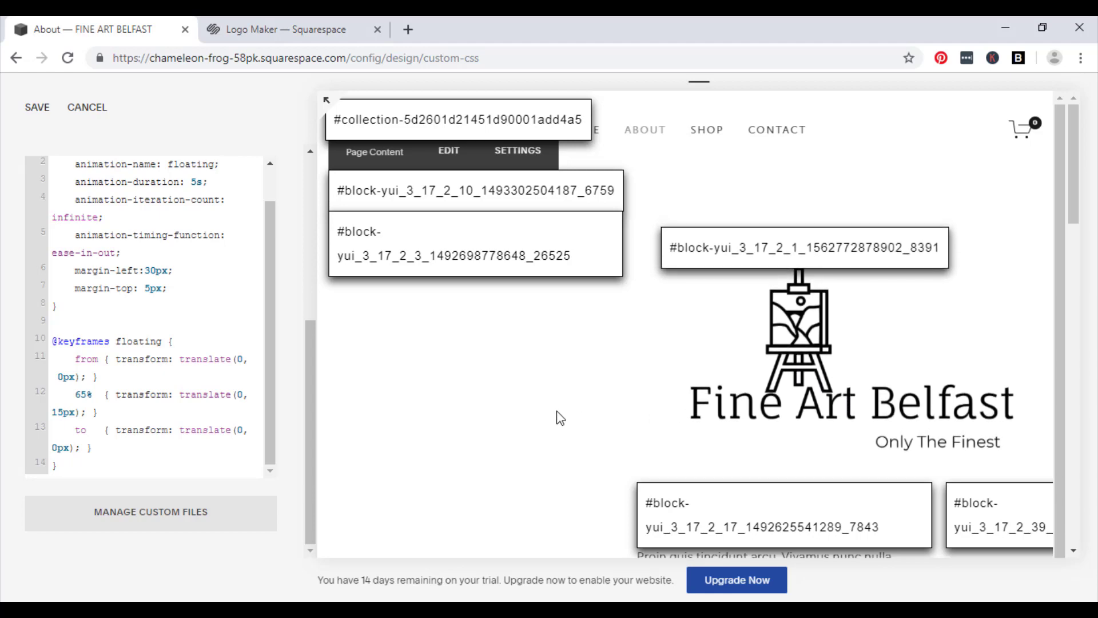
{"action": "left_click", "coordinate": [1019, 58]}
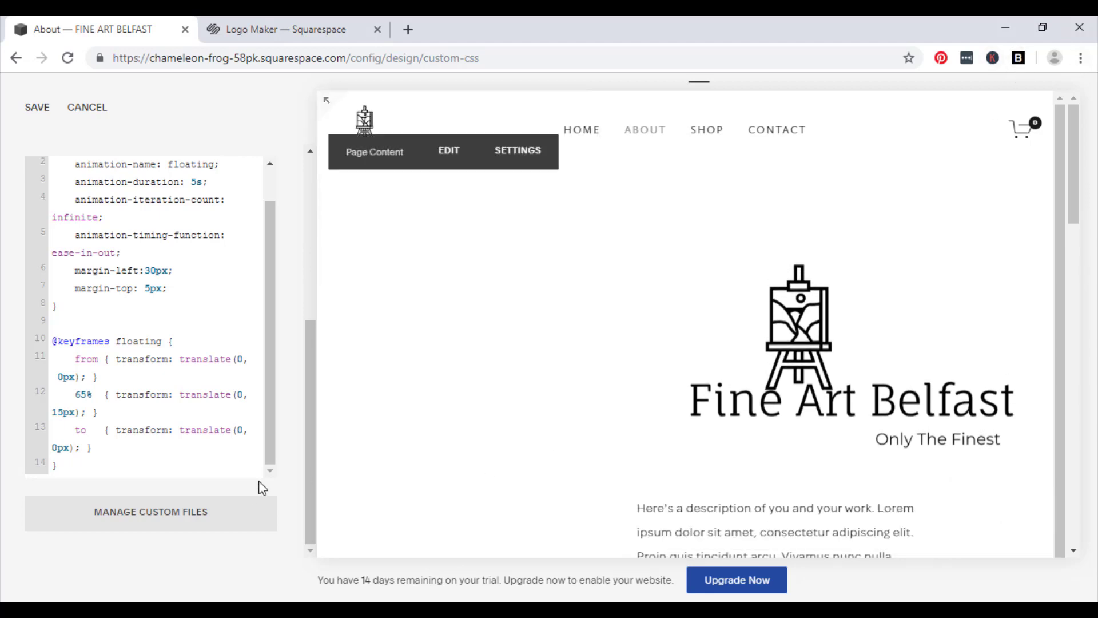
{"action": "scroll", "coordinate": [262, 423], "scroll_direction": "up", "scroll_amount": 2}
{"action": "left_click", "coordinate": [29, 109]}
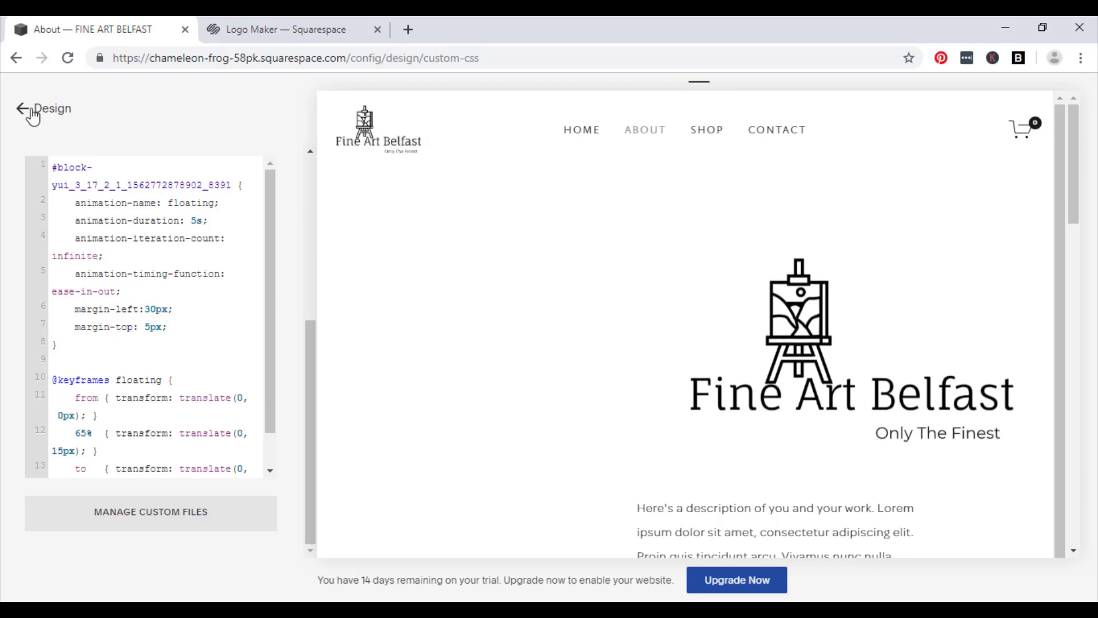
- Leave the design settings, open the Orders page in the Commerce settings and check its order filter
{"action": "left_click", "coordinate": [33, 115]}
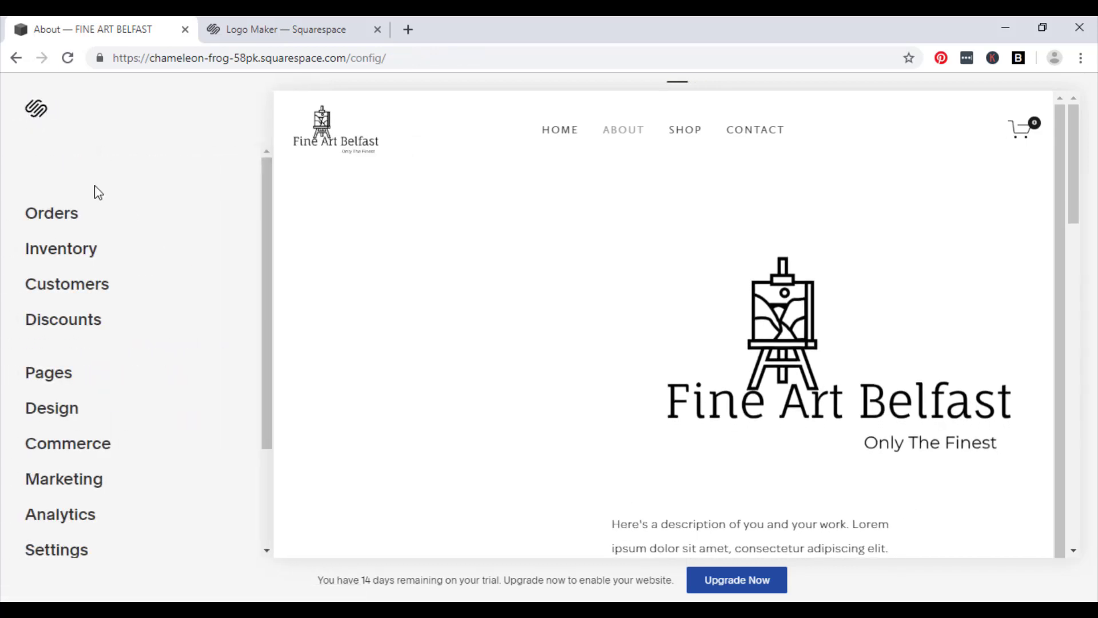
{"action": "left_click", "coordinate": [87, 447]}
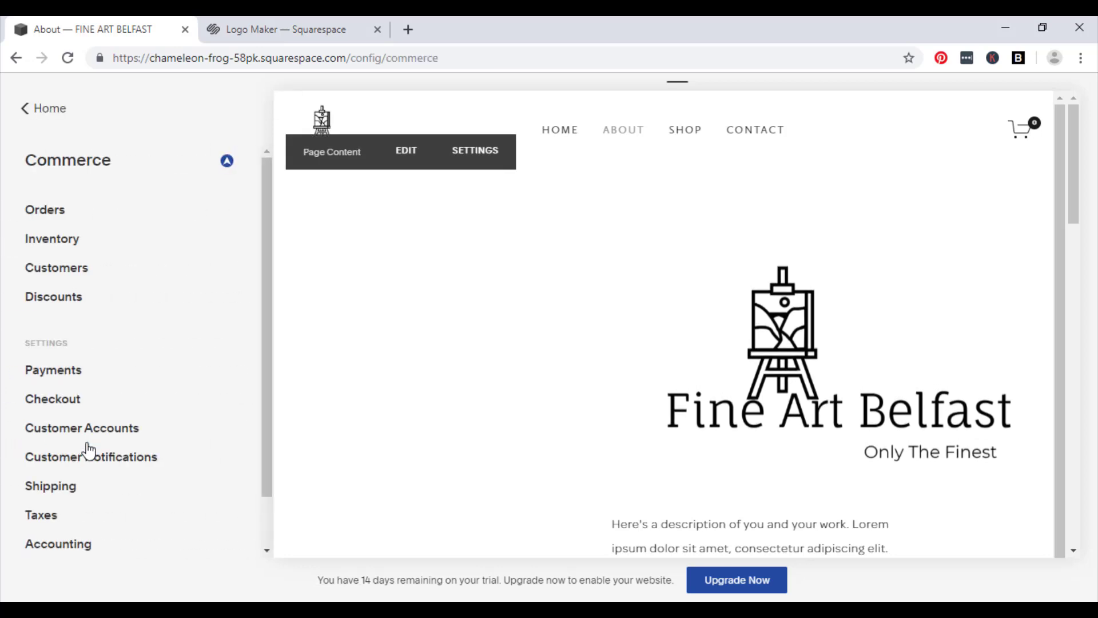
{"action": "left_click", "coordinate": [44, 213]}
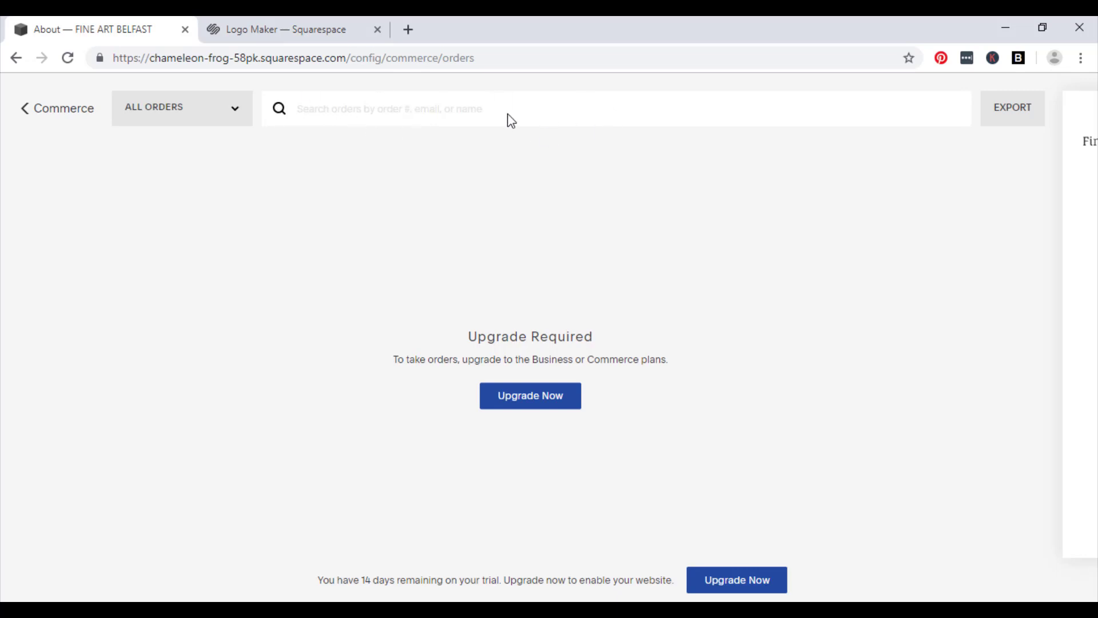
{"action": "left_click", "coordinate": [201, 117]}
{"action": "left_click", "coordinate": [213, 116]}
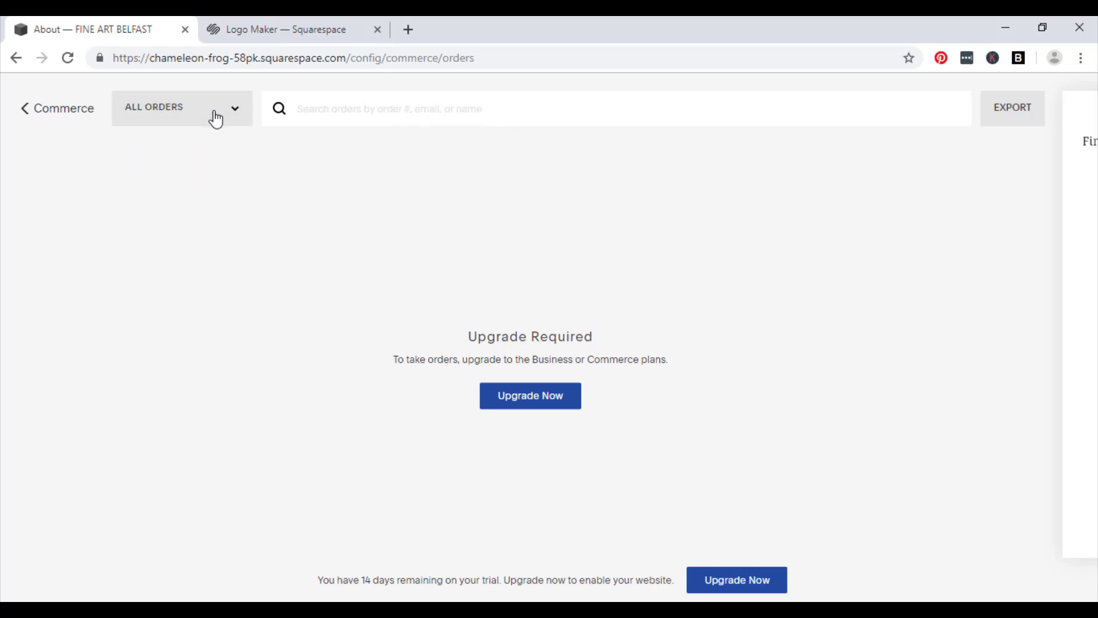
- Open the Commerce inventory, dismiss the premium feature notice and look through the full product list with stock and prices
{"action": "left_click", "coordinate": [23, 117]}
{"action": "left_click", "coordinate": [80, 245]}
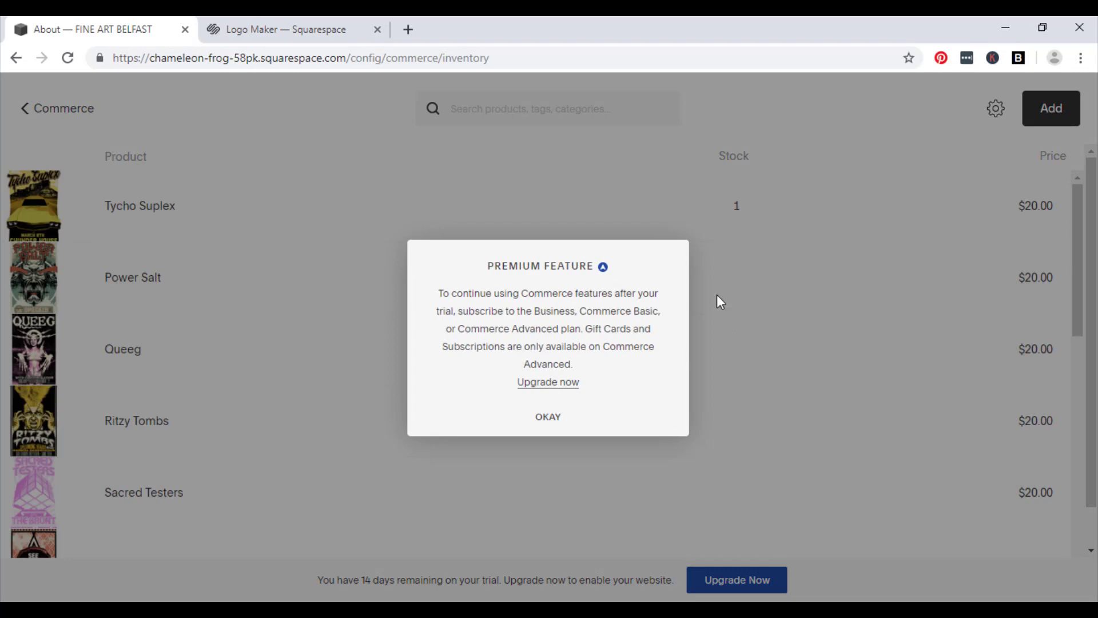
{"action": "left_click", "coordinate": [548, 422]}
{"action": "scroll", "coordinate": [448, 299], "scroll_direction": "down", "scroll_amount": 4}
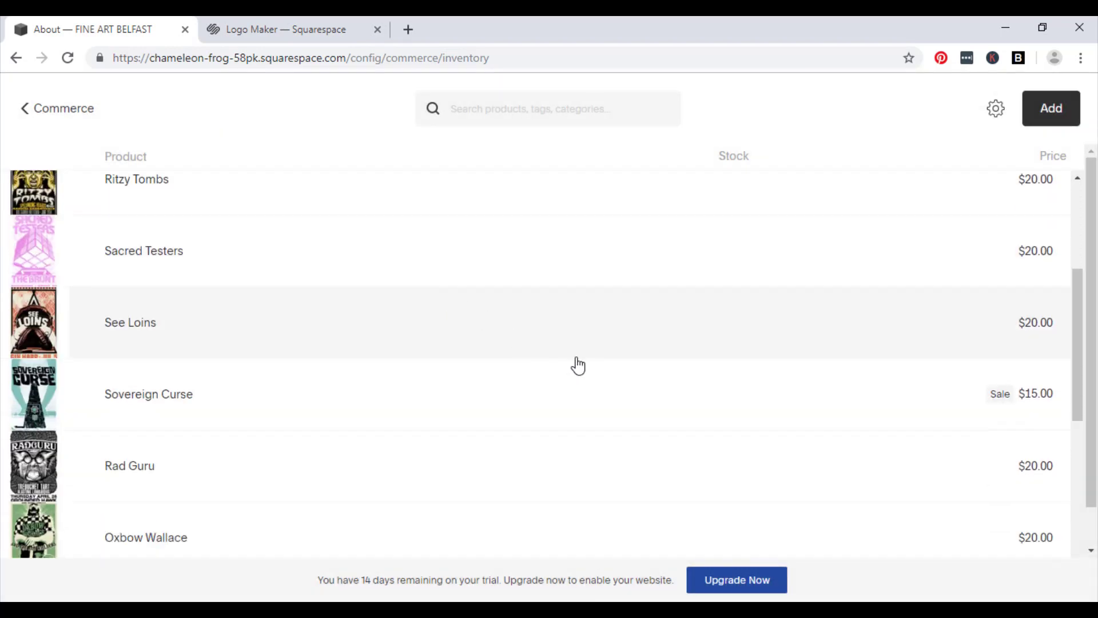
{"action": "scroll", "coordinate": [578, 365], "scroll_direction": "down", "scroll_amount": 1}
{"action": "scroll", "coordinate": [572, 363], "scroll_direction": "down", "scroll_amount": 2}
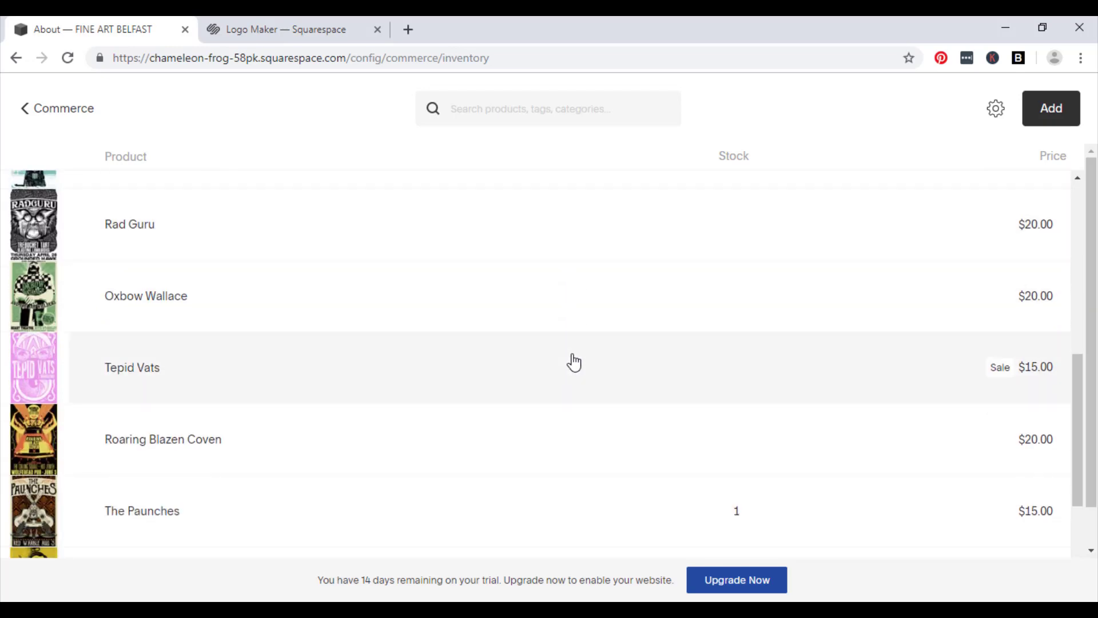
{"action": "scroll", "coordinate": [573, 357], "scroll_direction": "down", "scroll_amount": 3}
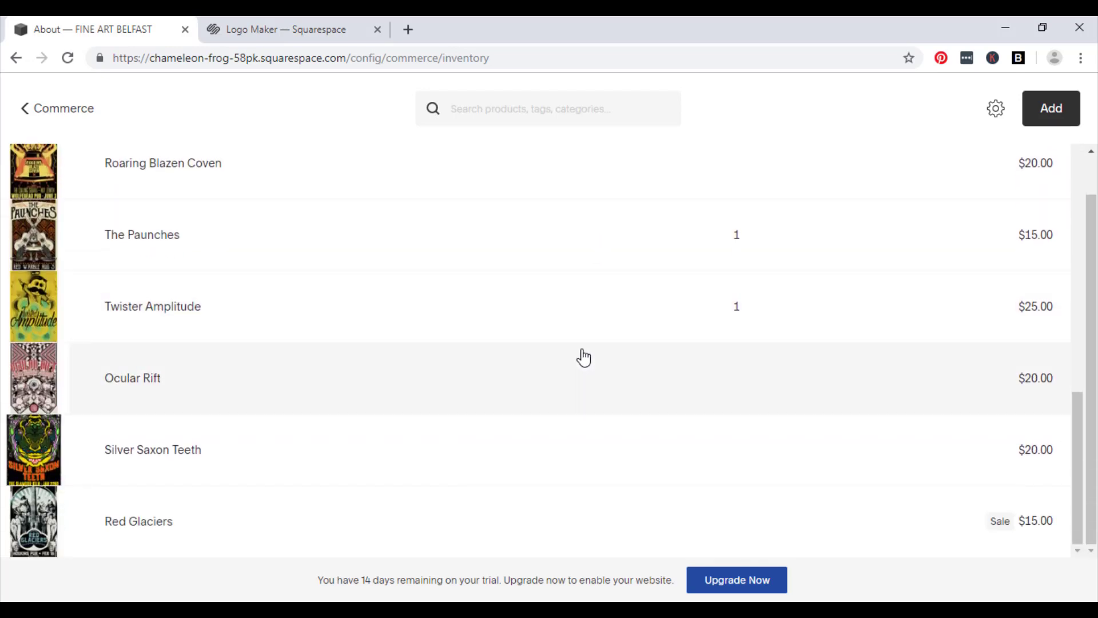
{"action": "scroll", "coordinate": [581, 356], "scroll_direction": "up", "scroll_amount": 4}
{"action": "scroll", "coordinate": [584, 357], "scroll_direction": "up", "scroll_amount": 5}
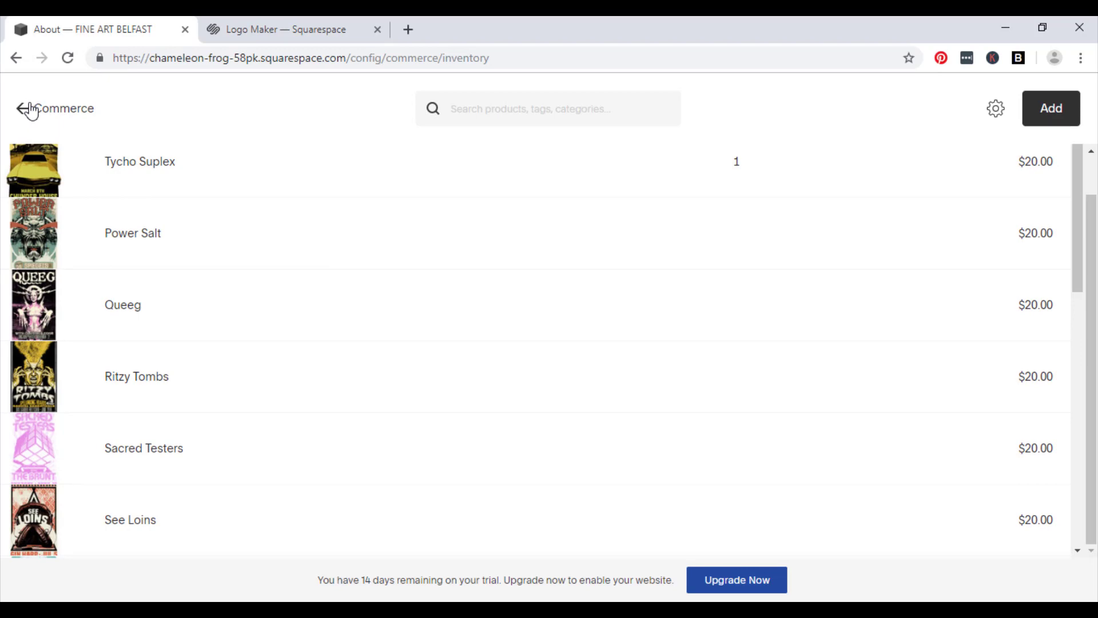
- Leave the inventory and check the Commerce customers page, dismissing its premium feature notice
{"action": "left_click", "coordinate": [32, 110]}
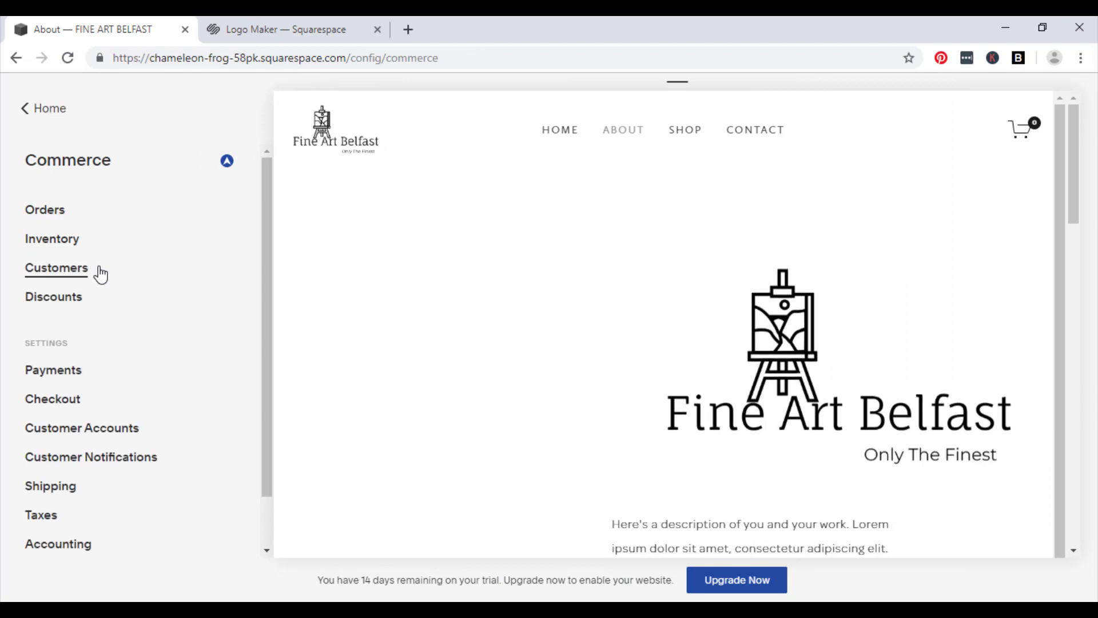
{"action": "left_click", "coordinate": [56, 268]}
{"action": "left_click", "coordinate": [547, 410]}
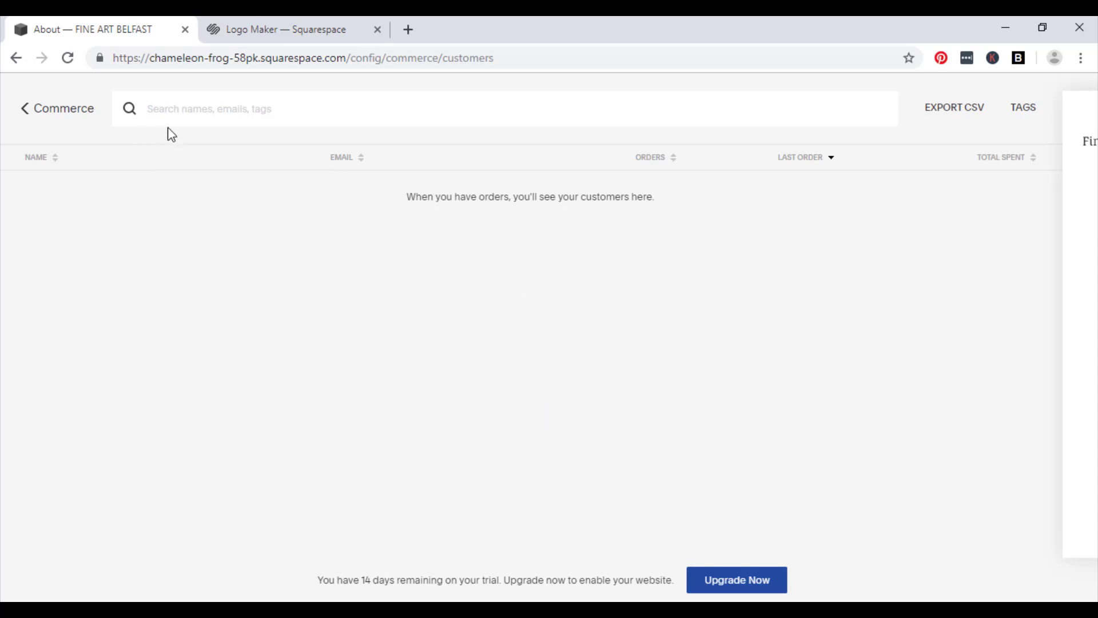
{"action": "left_click", "coordinate": [35, 112]}
{"action": "left_click", "coordinate": [41, 271]}
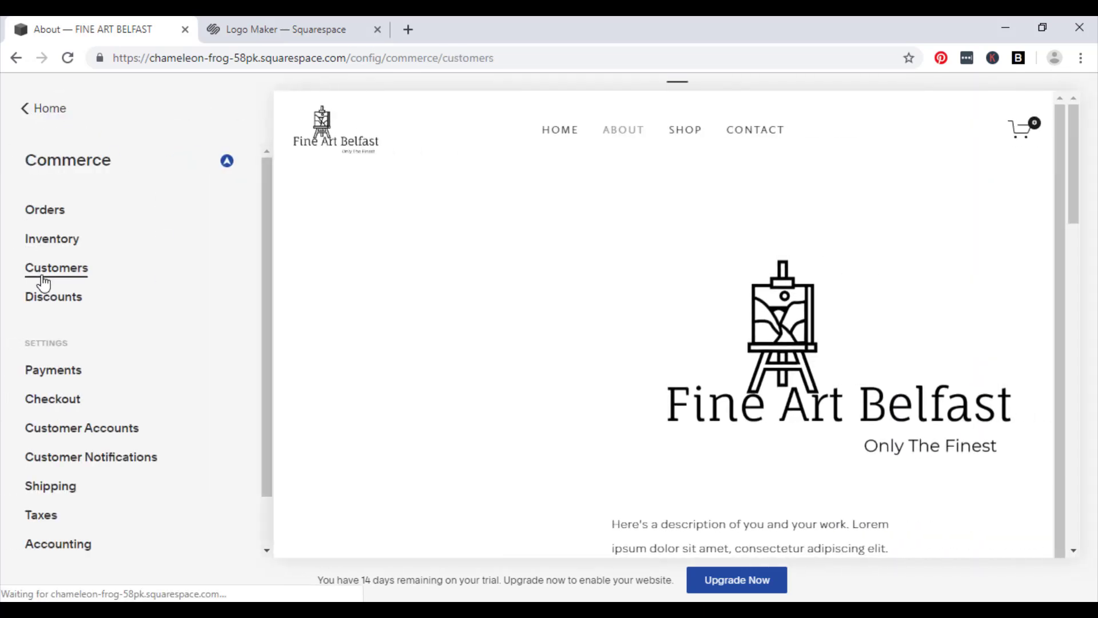
{"action": "left_click", "coordinate": [538, 407]}
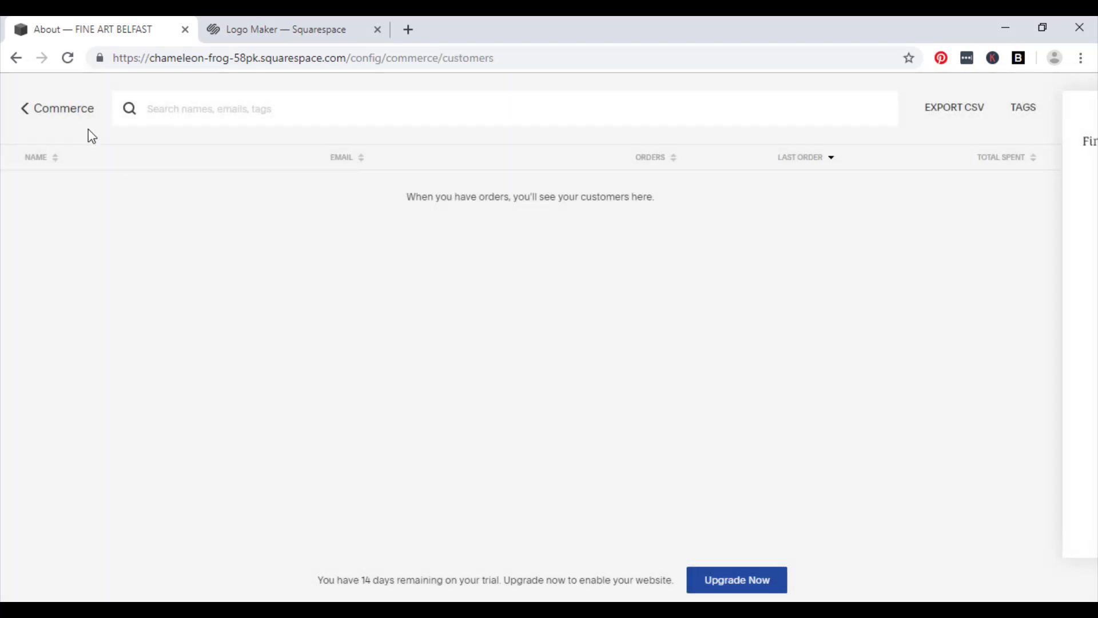
{"action": "left_click", "coordinate": [60, 114]}
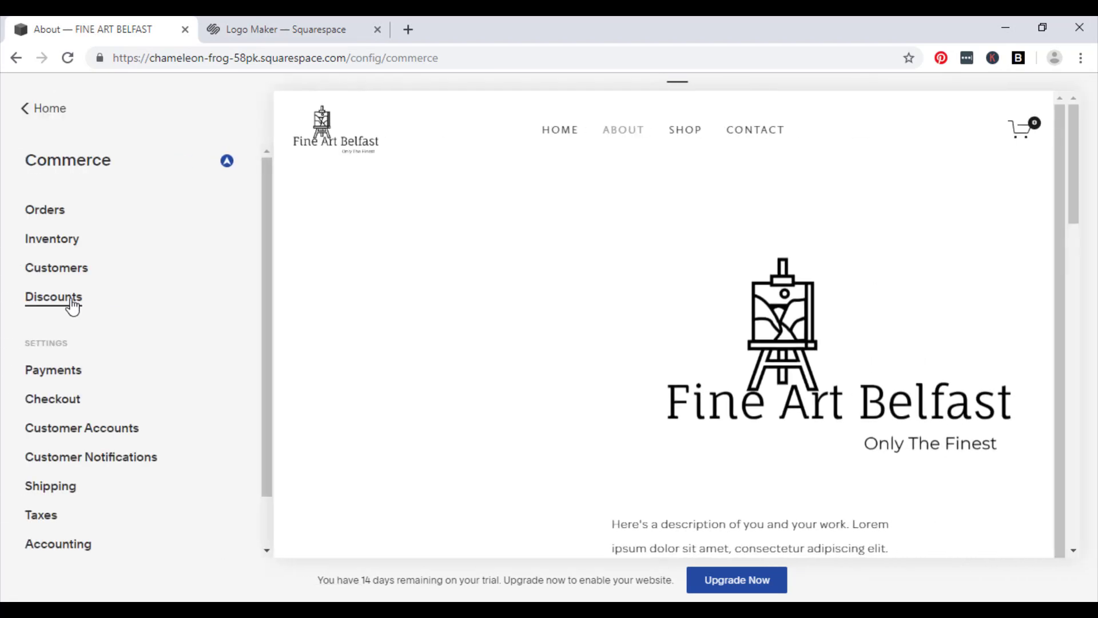
- Open the Commerce discounts and check the scheduled and inactive lists, then return to the Commerce overview
{"action": "left_click", "coordinate": [68, 298]}
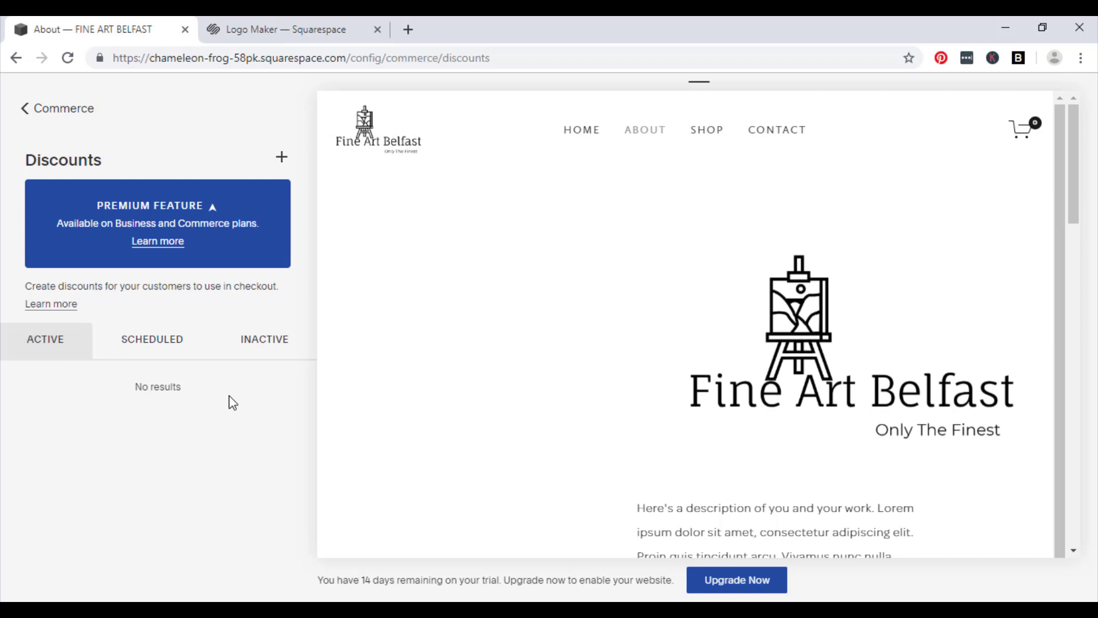
{"action": "left_click", "coordinate": [162, 338]}
{"action": "left_click", "coordinate": [252, 349]}
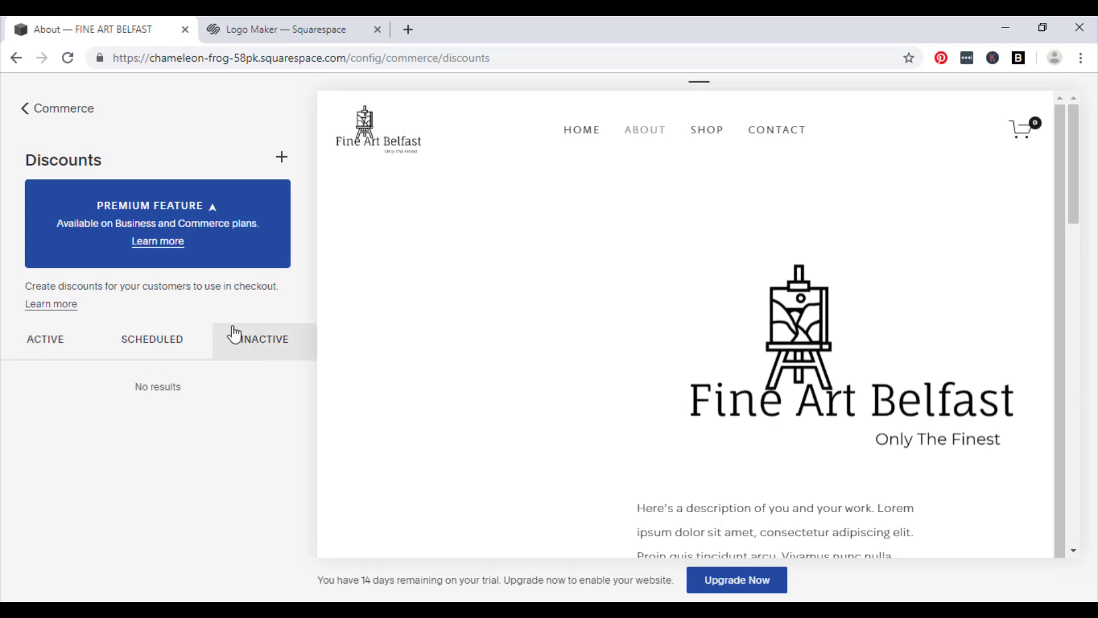
{"action": "left_click", "coordinate": [26, 109]}
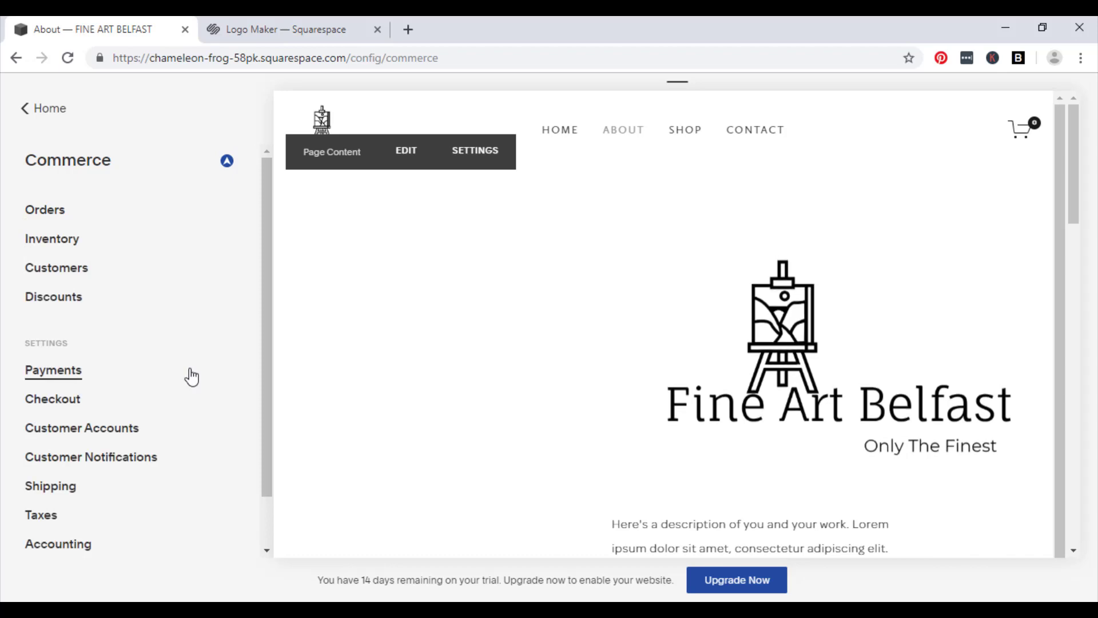
- Set the store currency in the payment settings to British Pound Sterling (GBP), save it and return to the Commerce overview
{"action": "left_click", "coordinate": [67, 373]}
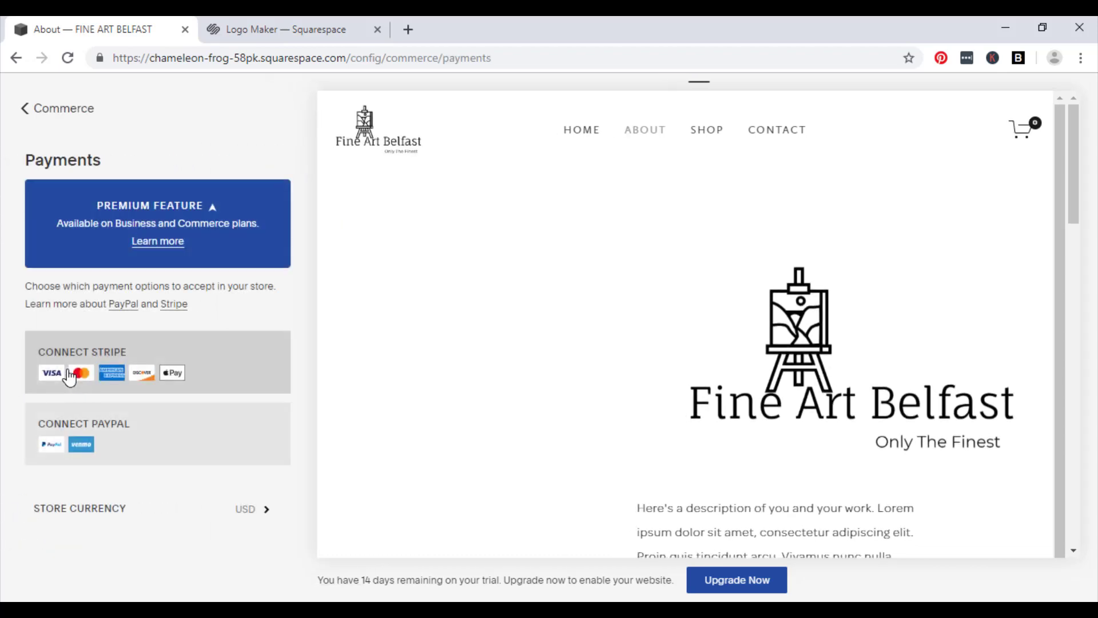
{"action": "left_click", "coordinate": [35, 110]}
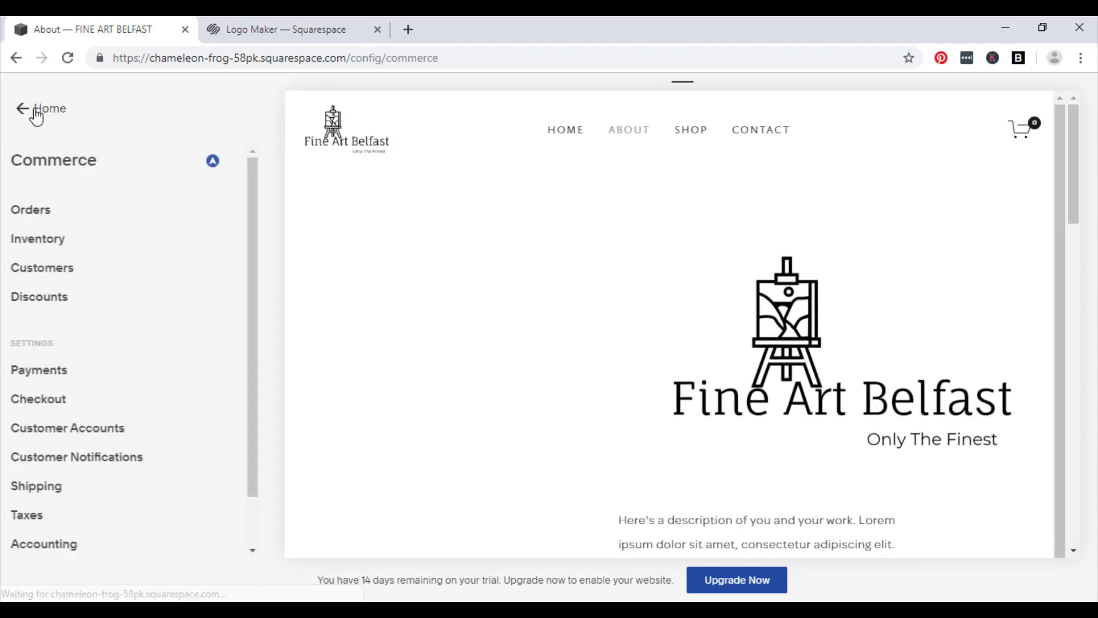
{"action": "left_click", "coordinate": [84, 376]}
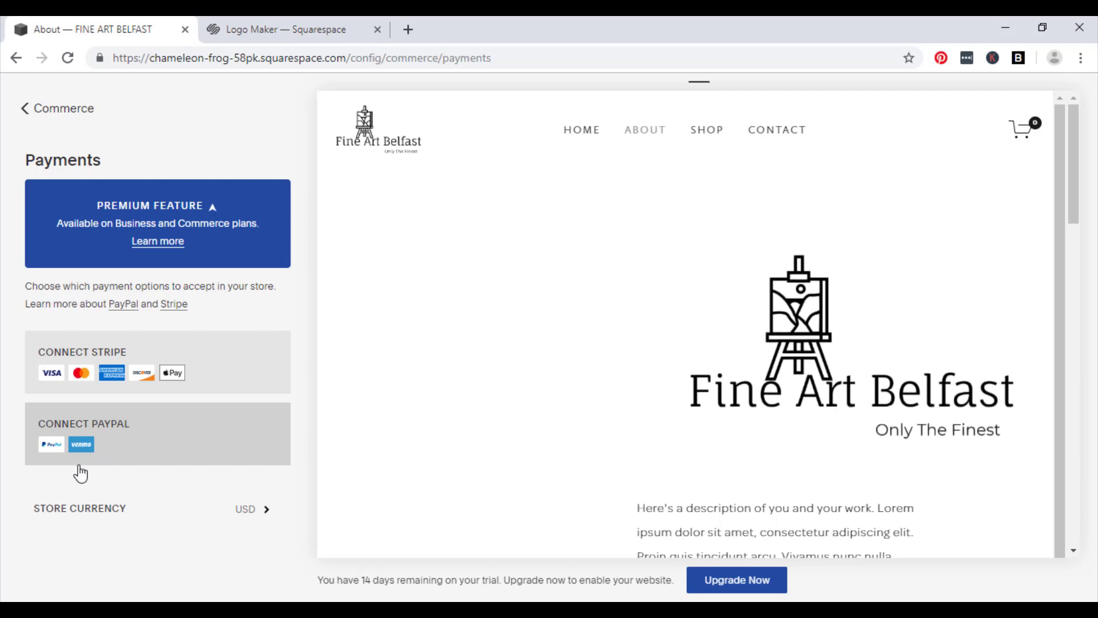
{"action": "left_click", "coordinate": [262, 511]}
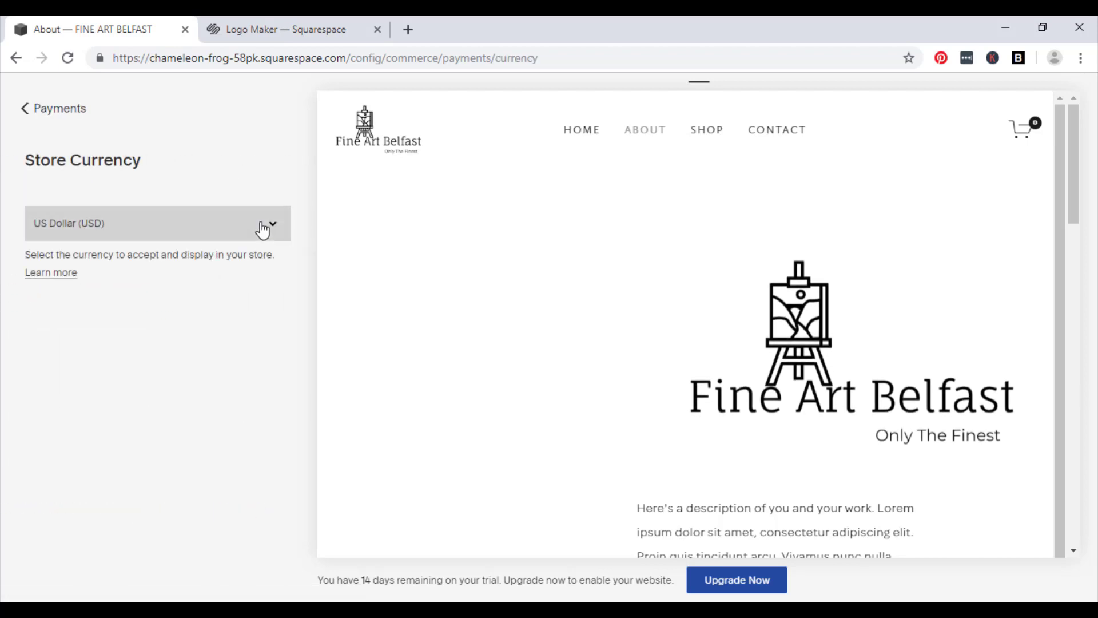
{"action": "left_click", "coordinate": [262, 230]}
{"action": "scroll", "coordinate": [189, 475], "scroll_direction": "up", "scroll_amount": 2}
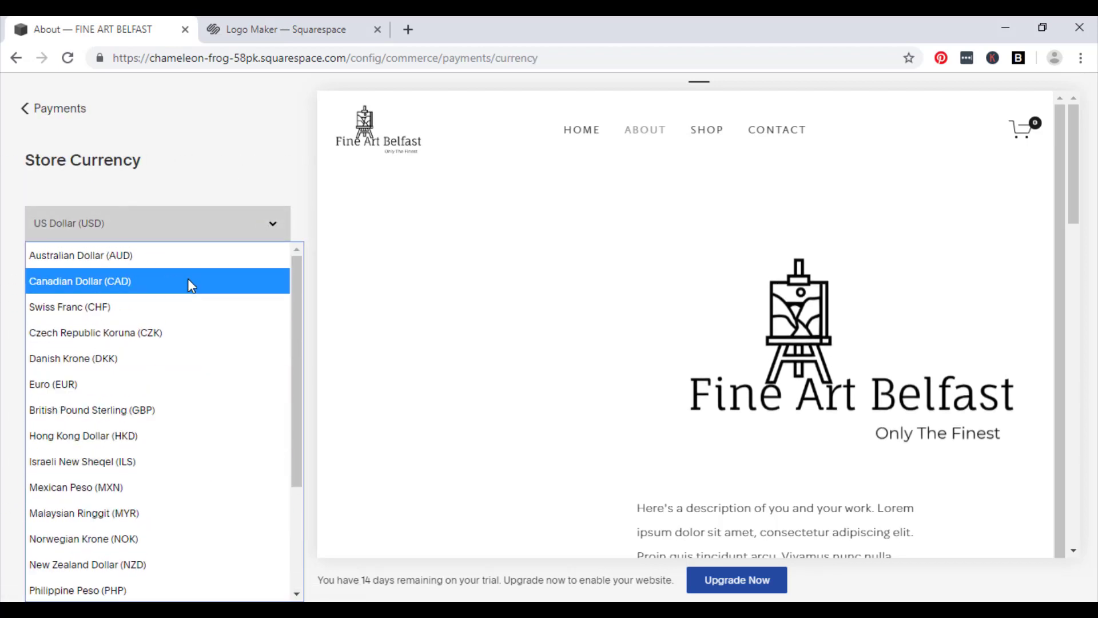
{"action": "left_click", "coordinate": [167, 409]}
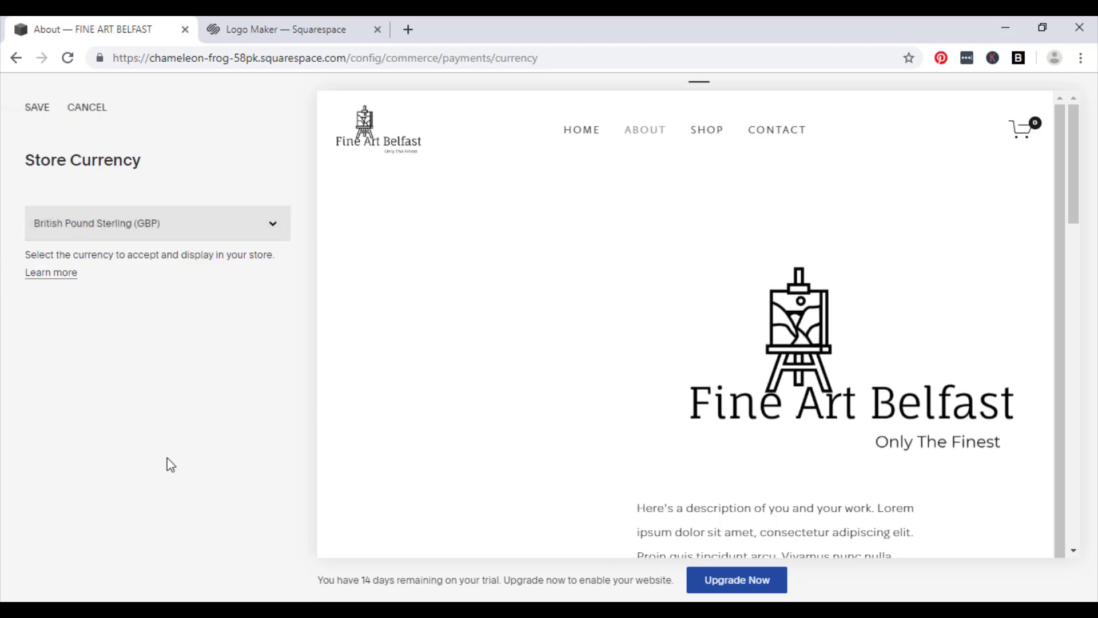
{"action": "left_click", "coordinate": [32, 109]}
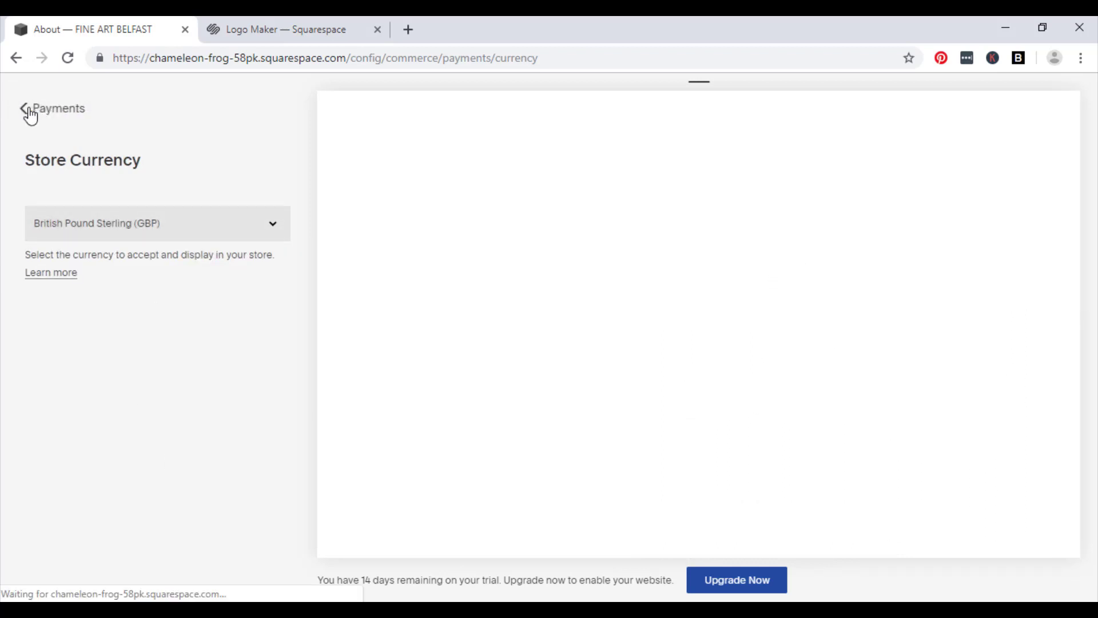
{"action": "left_click", "coordinate": [34, 110]}
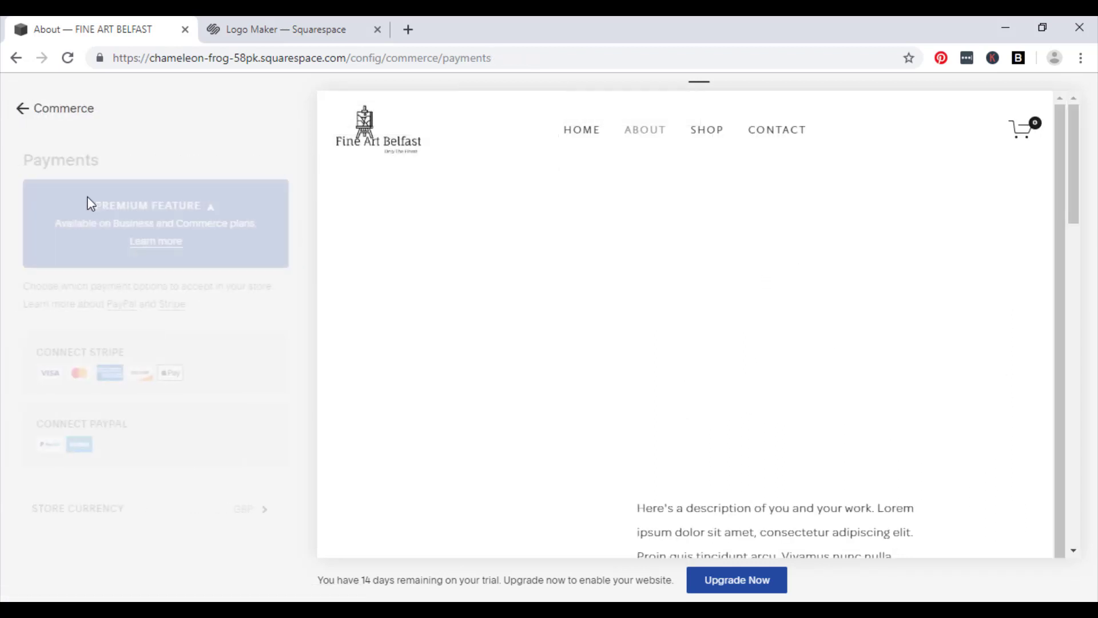
{"action": "left_click", "coordinate": [49, 110]}
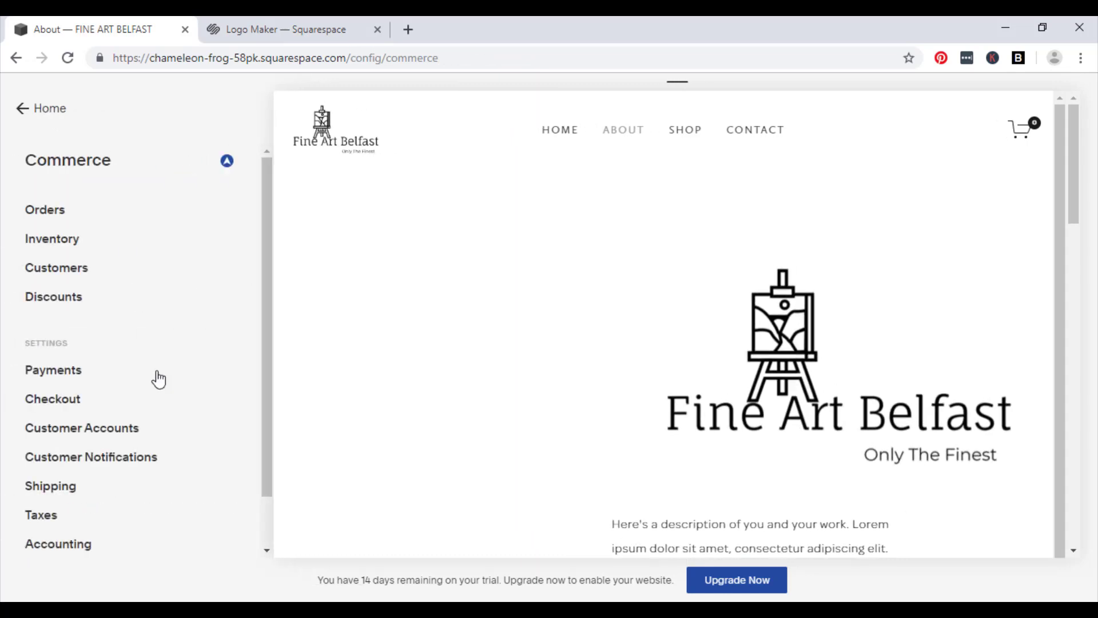
- Review the Checkout settings from abandoned cart recovery through the Continue Shopping link, then return to the Commerce overview
{"action": "left_click", "coordinate": [75, 405]}
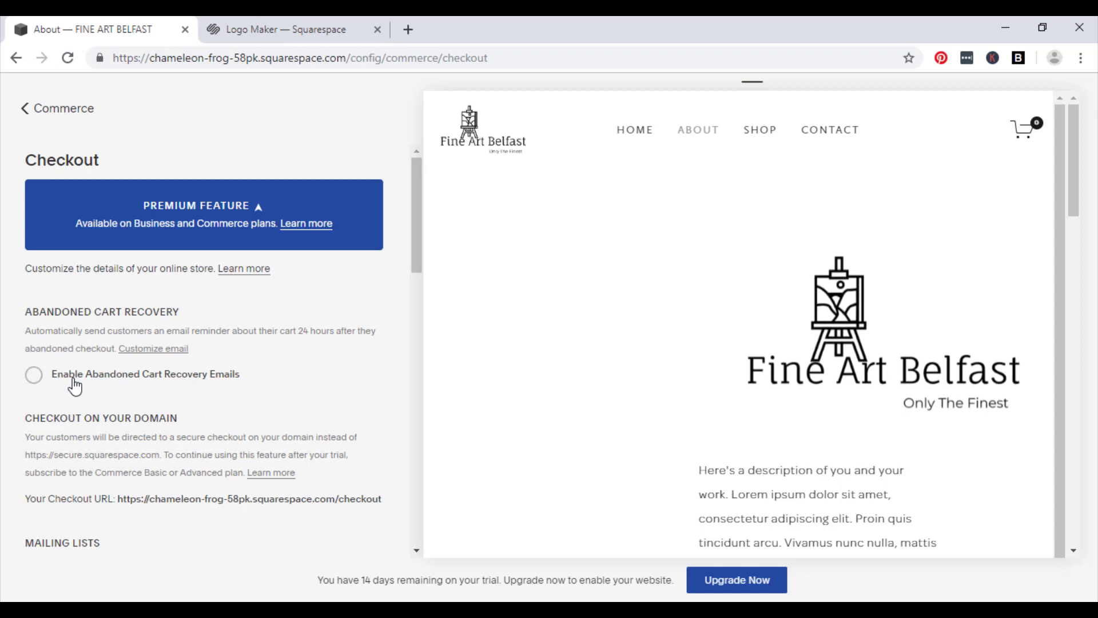
{"action": "scroll", "coordinate": [91, 378], "scroll_direction": "down", "scroll_amount": 4}
{"action": "scroll", "coordinate": [239, 326], "scroll_direction": "up", "scroll_amount": 4}
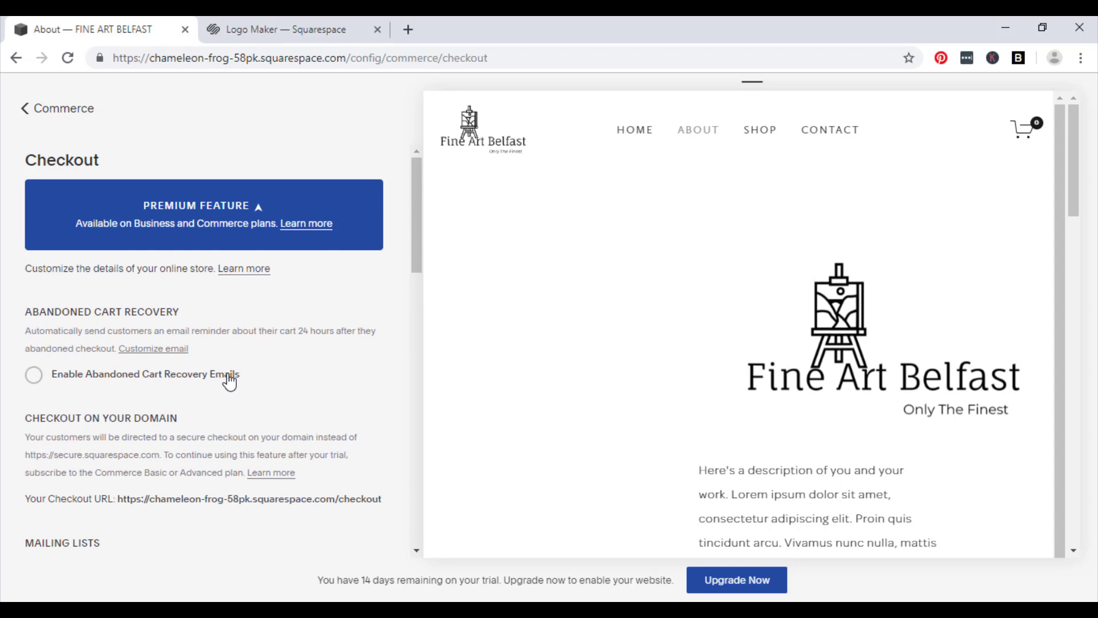
{"action": "scroll", "coordinate": [230, 382], "scroll_direction": "down", "scroll_amount": 4}
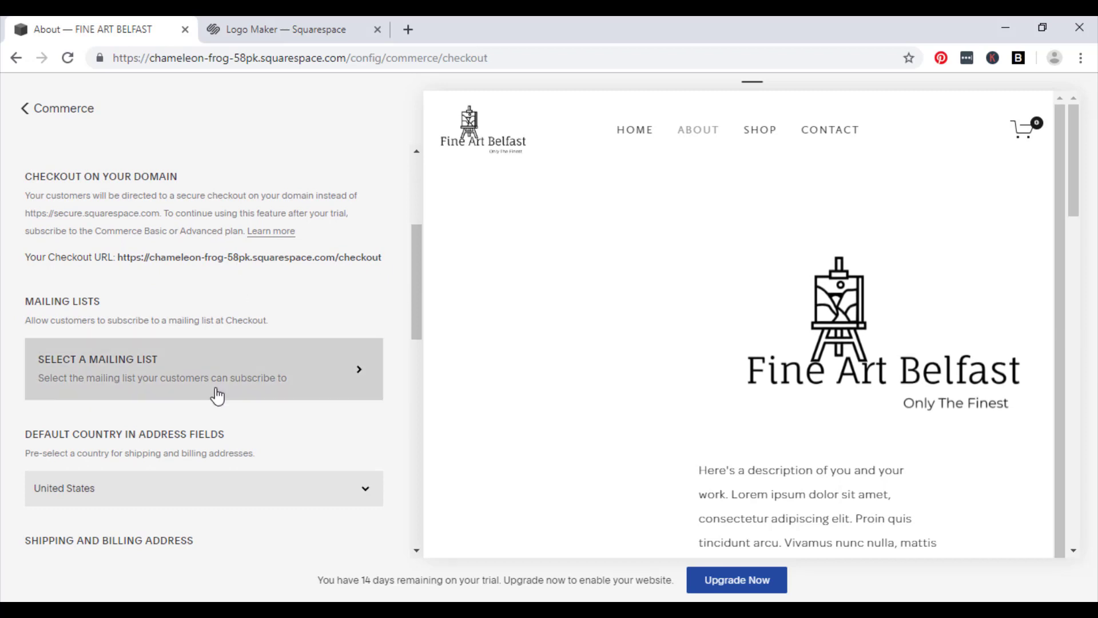
{"action": "scroll", "coordinate": [286, 399], "scroll_direction": "down", "scroll_amount": 3}
{"action": "scroll", "coordinate": [257, 366], "scroll_direction": "down", "scroll_amount": 1}
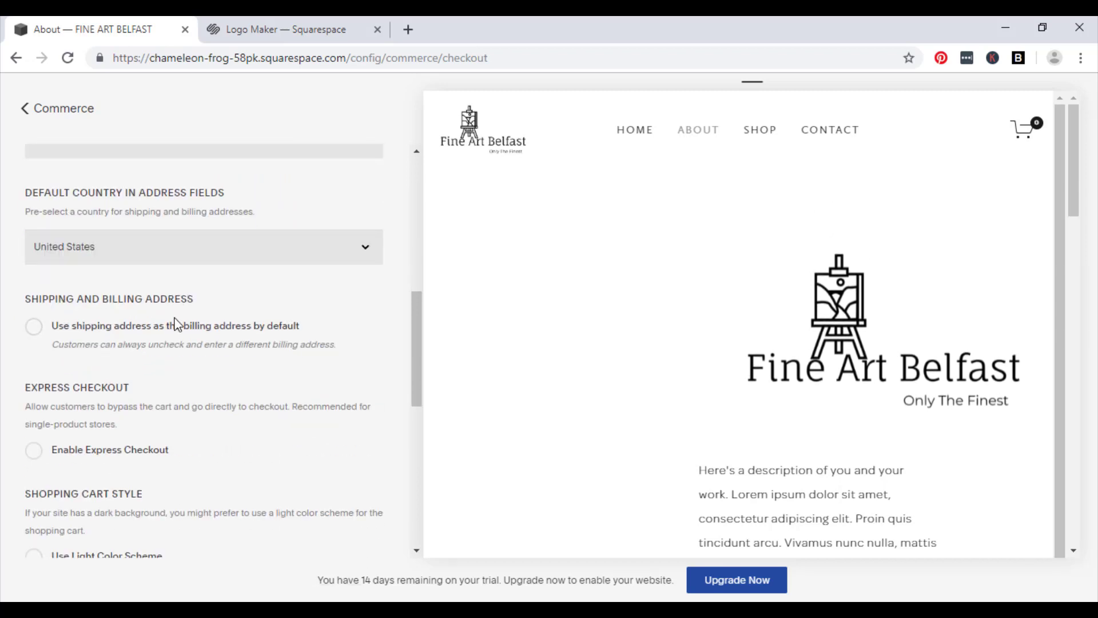
{"action": "scroll", "coordinate": [226, 328], "scroll_direction": "down", "scroll_amount": 3}
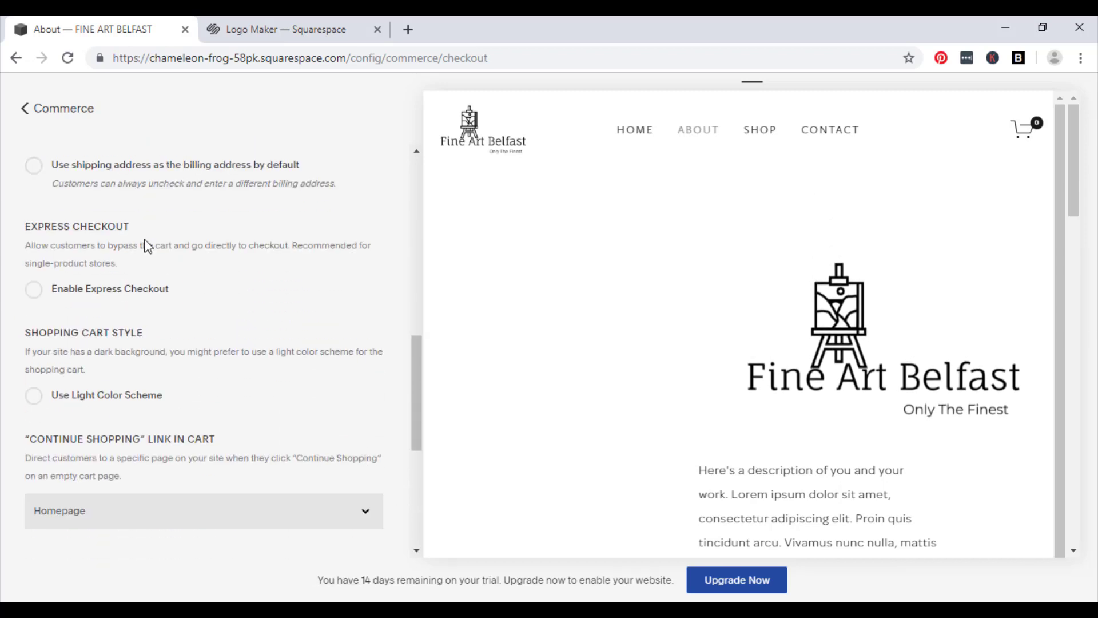
{"action": "scroll", "coordinate": [134, 260], "scroll_direction": "up", "scroll_amount": 10}
{"action": "left_click", "coordinate": [44, 111]}
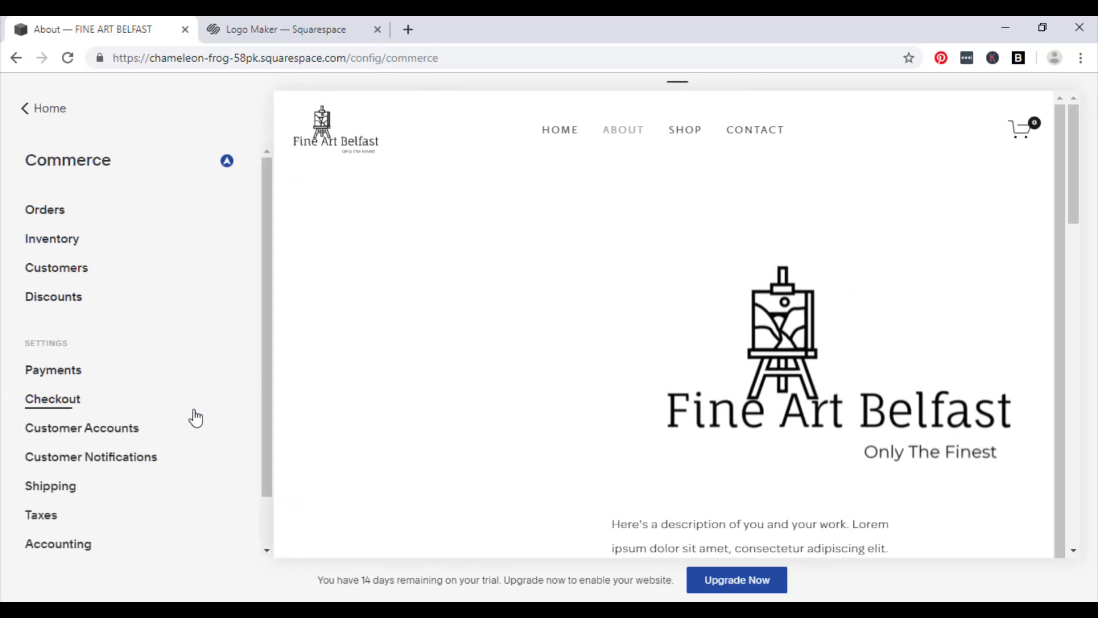
- Review the Shipping settings, including the shipping options and ShipStation automation, and return to the Commerce overview
{"action": "scroll", "coordinate": [192, 419], "scroll_direction": "down", "scroll_amount": 2}
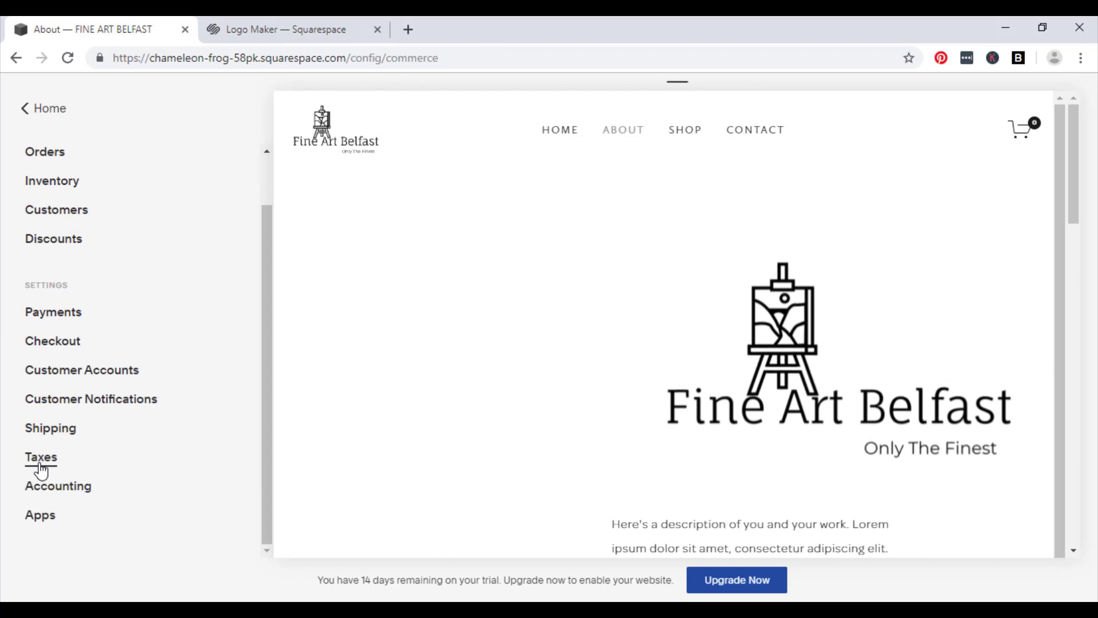
{"action": "left_click", "coordinate": [56, 434]}
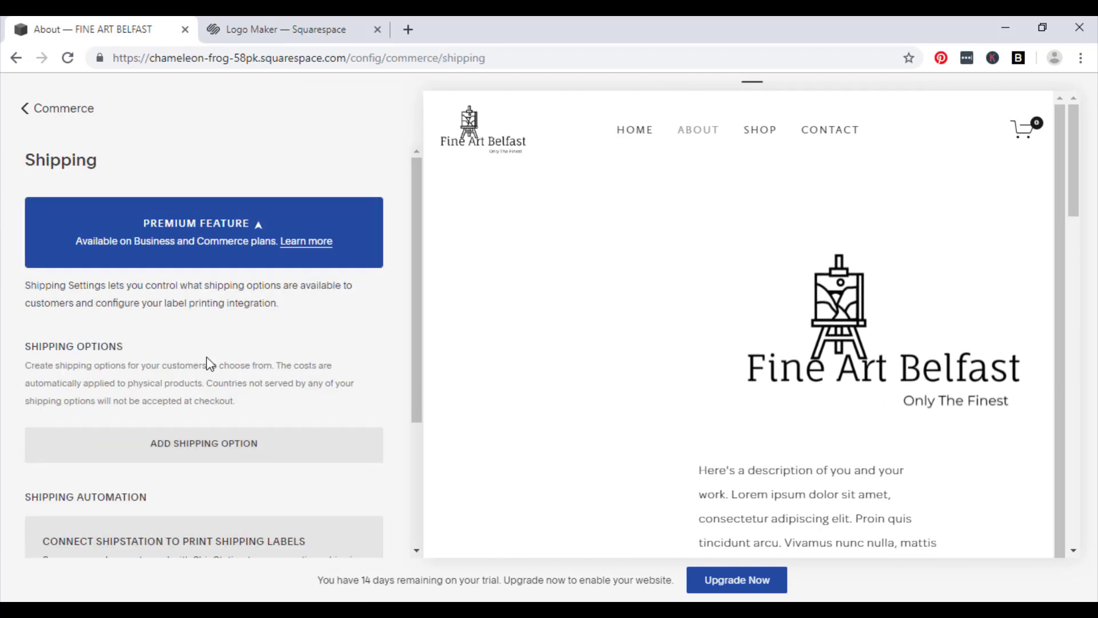
{"action": "scroll", "coordinate": [248, 364], "scroll_direction": "down", "scroll_amount": 2}
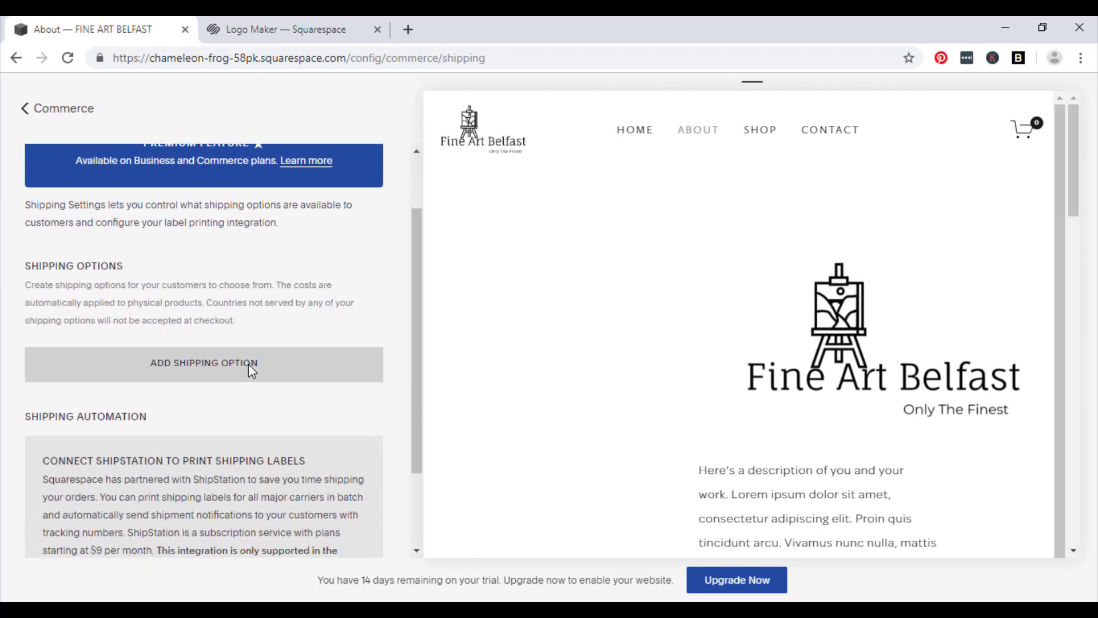
{"action": "scroll", "coordinate": [248, 364], "scroll_direction": "down", "scroll_amount": 3}
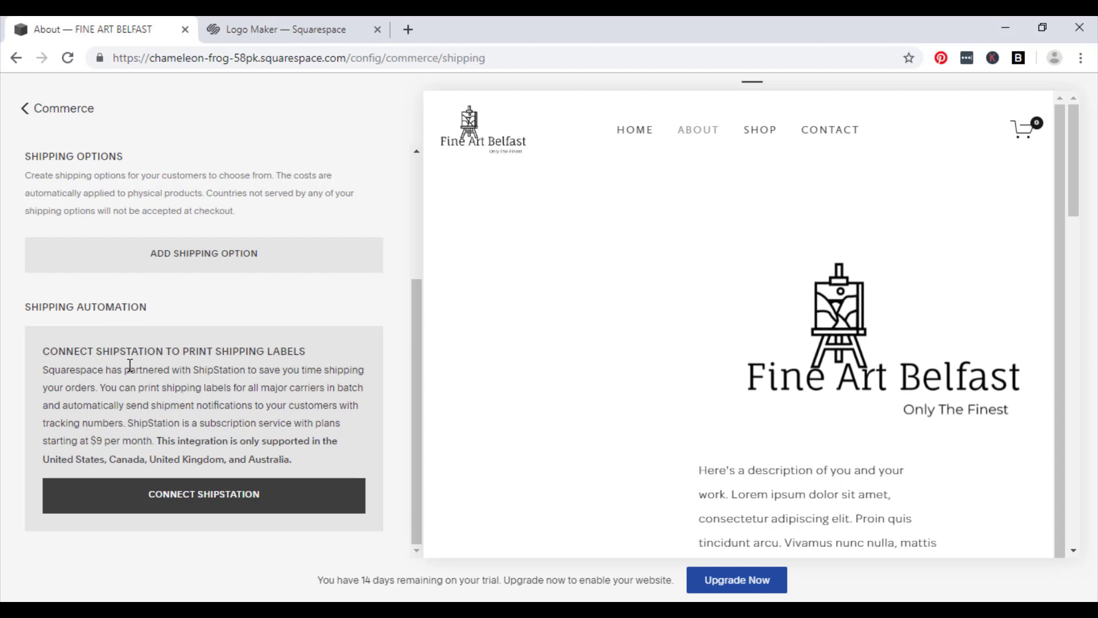
{"action": "left_click", "coordinate": [41, 113]}
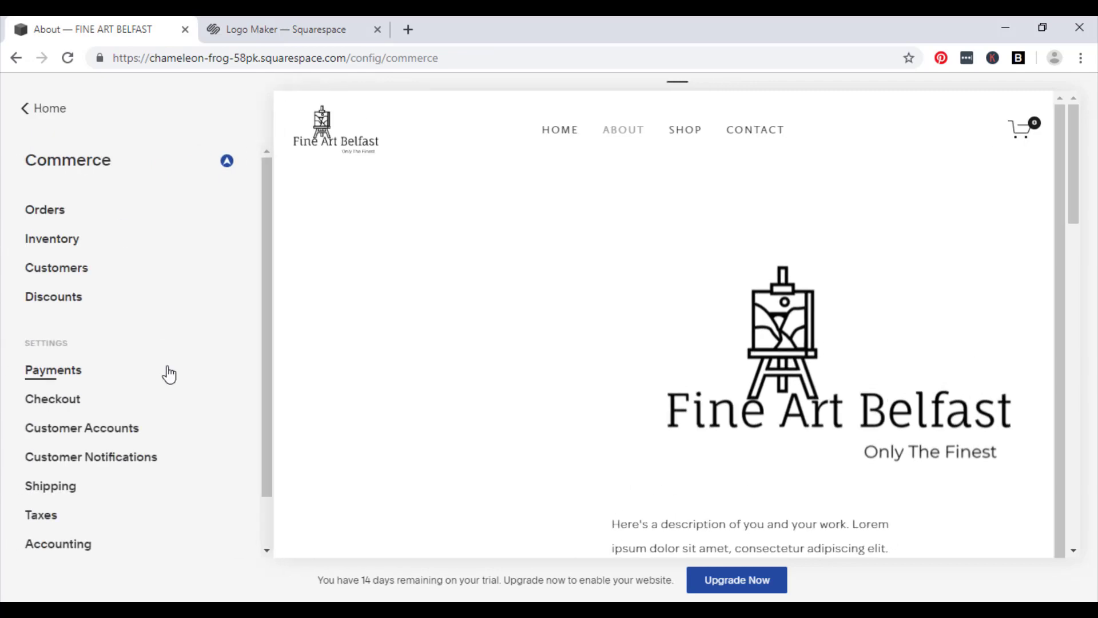
- Check the Taxes settings and the report periods offered for download in the Accounting settings
{"action": "left_click", "coordinate": [68, 517]}
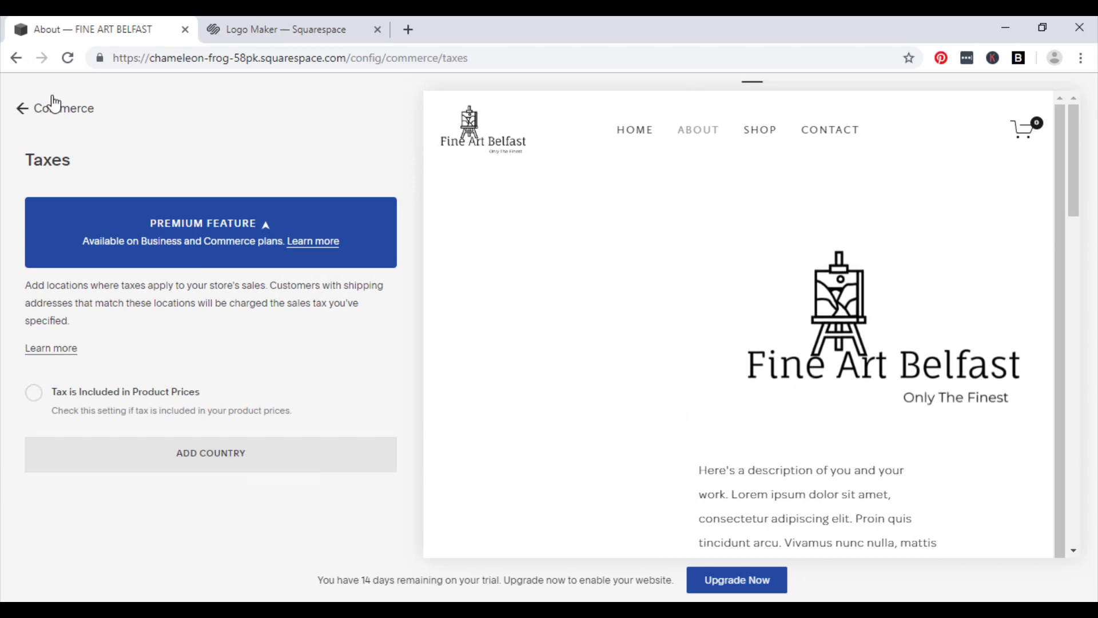
{"action": "left_click", "coordinate": [21, 108]}
{"action": "left_click", "coordinate": [87, 545]}
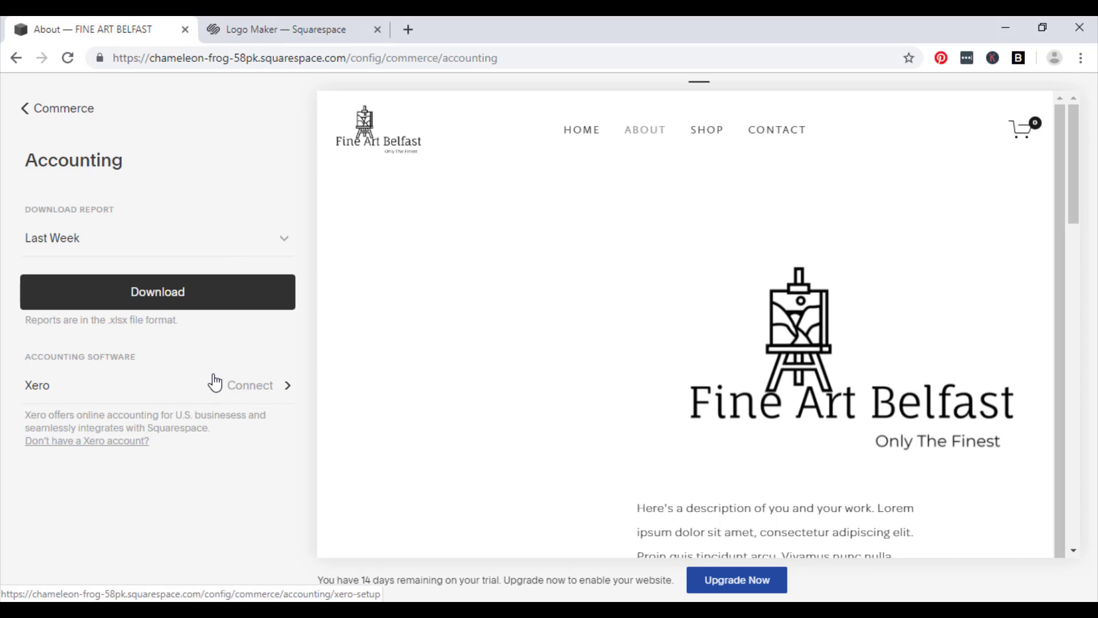
{"action": "left_click", "coordinate": [282, 239]}
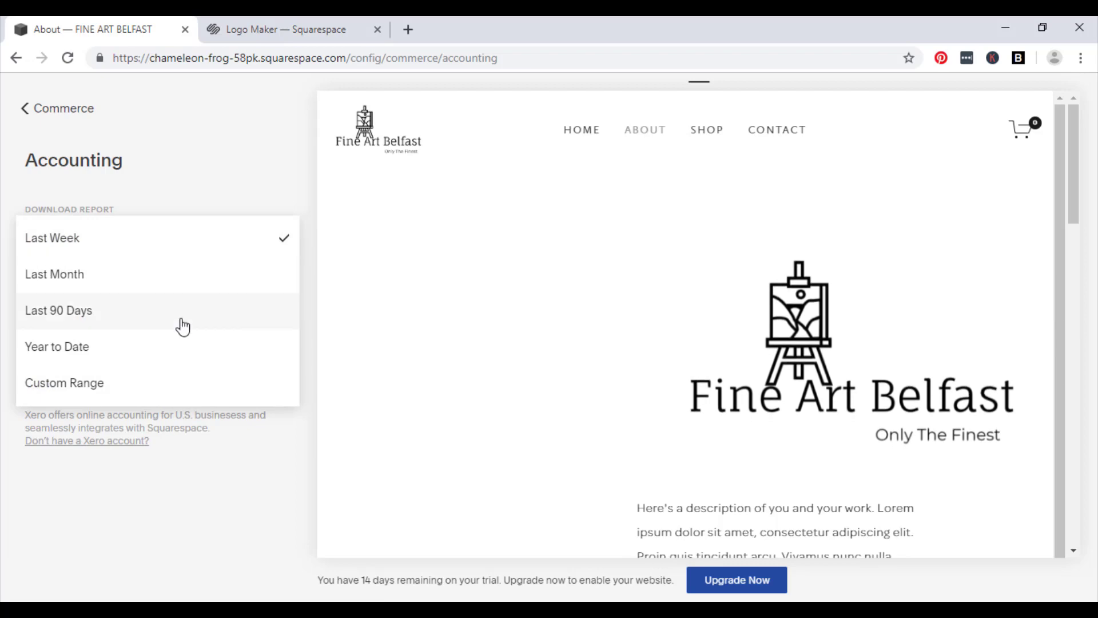
{"action": "left_click", "coordinate": [165, 512]}
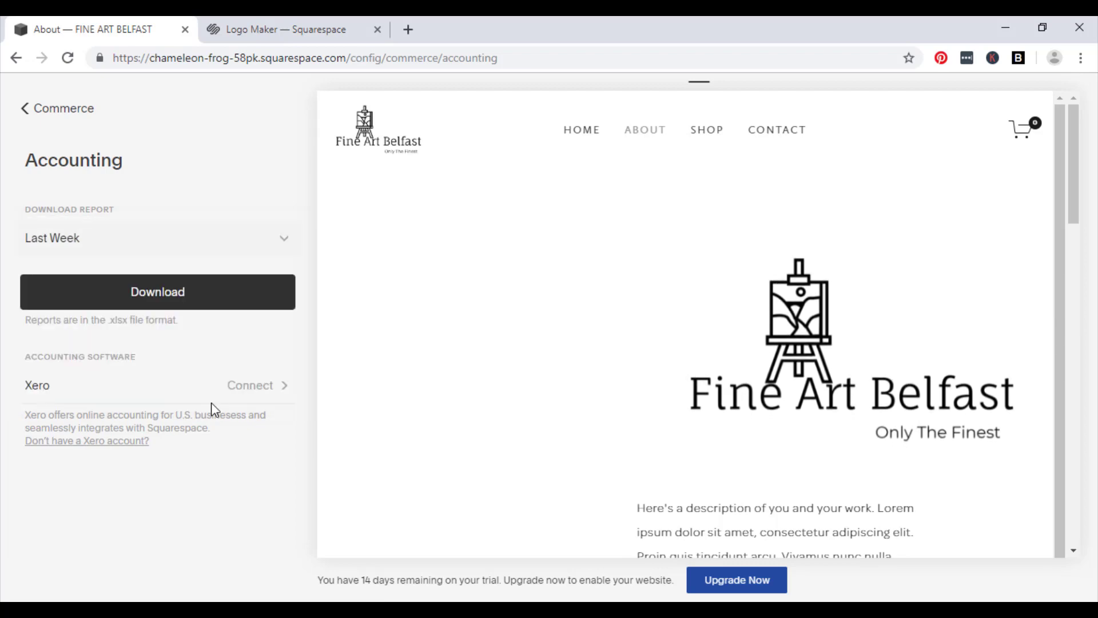
{"action": "left_click", "coordinate": [23, 108]}
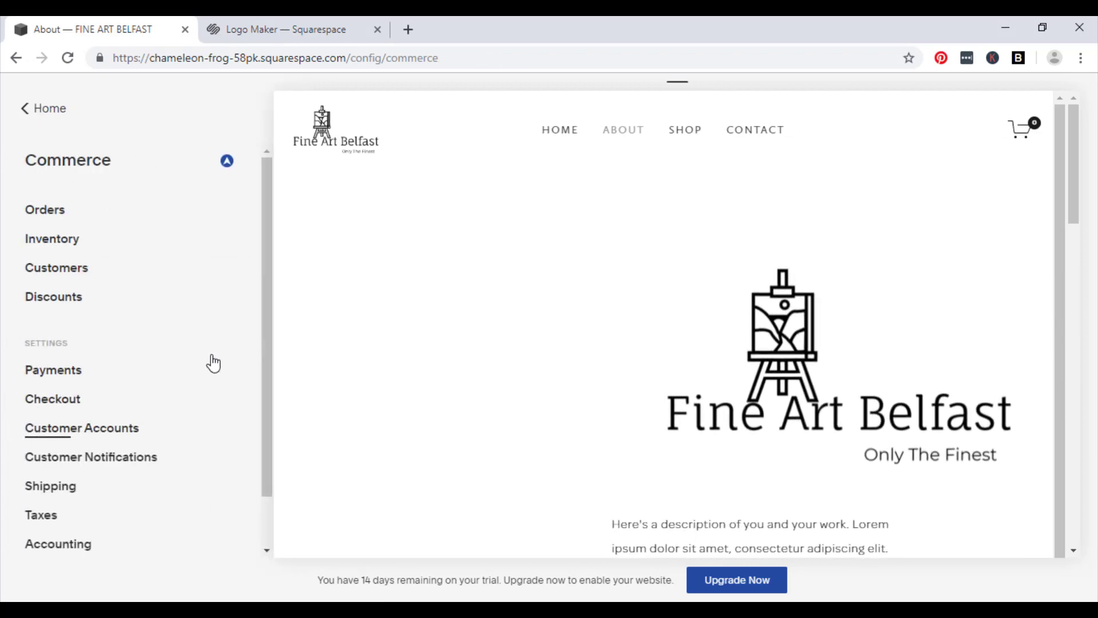
- Return to the site's main menu and look through all of its sections
{"action": "left_click", "coordinate": [40, 112]}
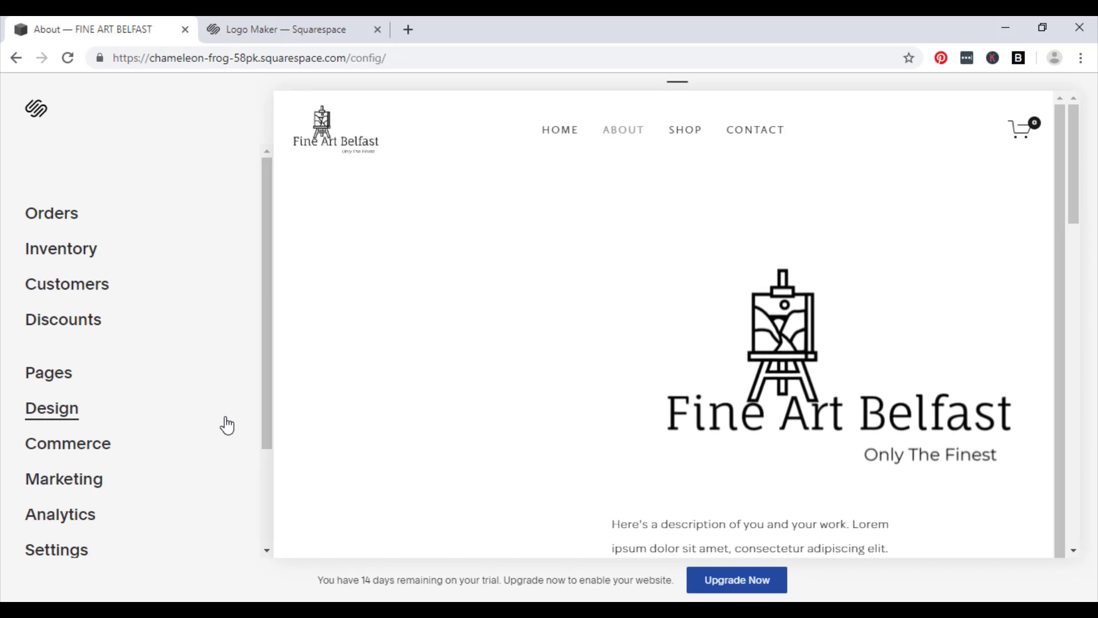
{"action": "scroll", "coordinate": [227, 425], "scroll_direction": "down", "scroll_amount": 2}
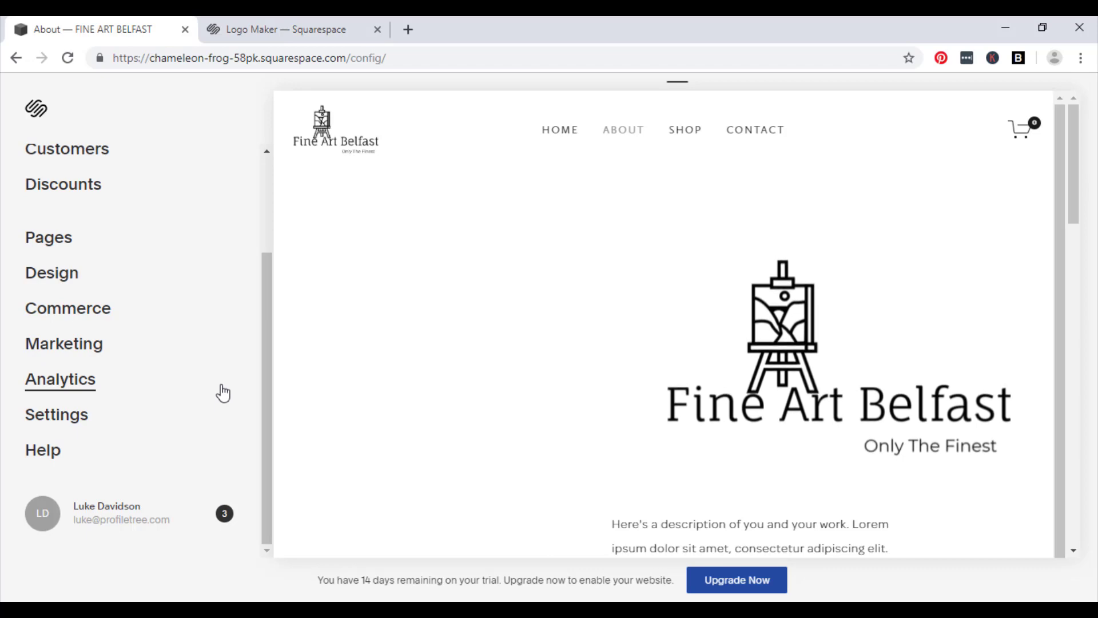
{"action": "scroll", "coordinate": [182, 358], "scroll_direction": "up", "scroll_amount": 2}
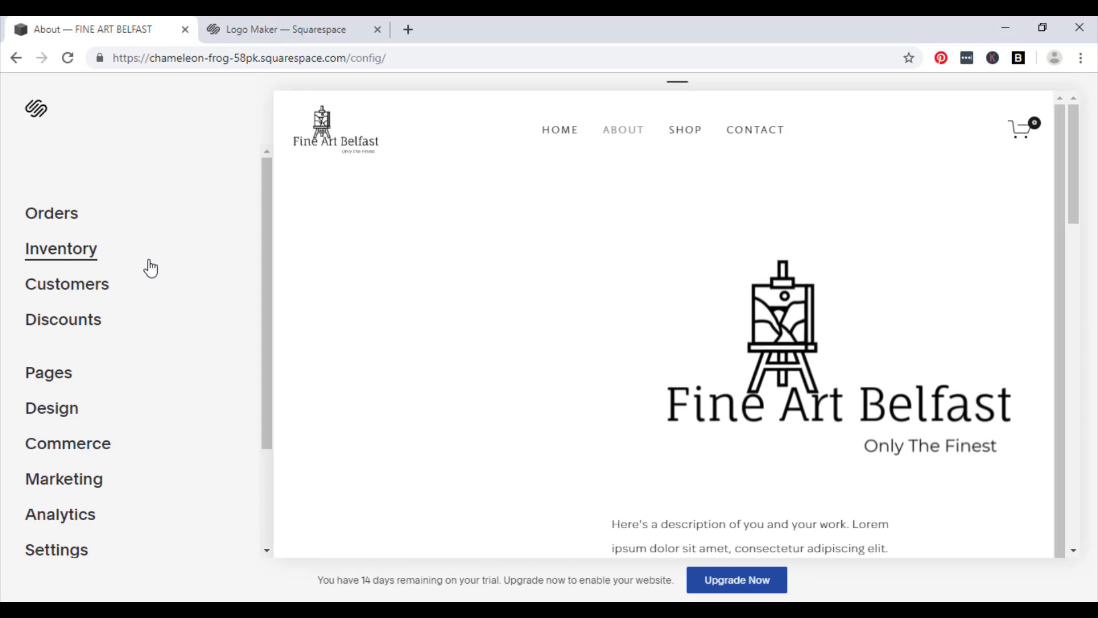
{"action": "left_click", "coordinate": [658, 612]}
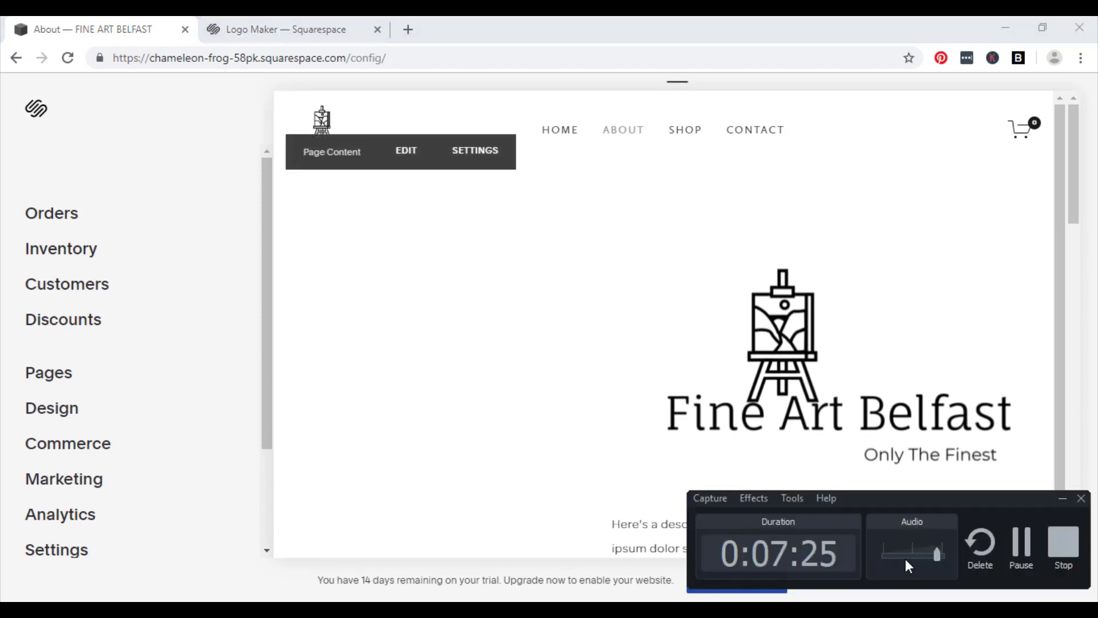